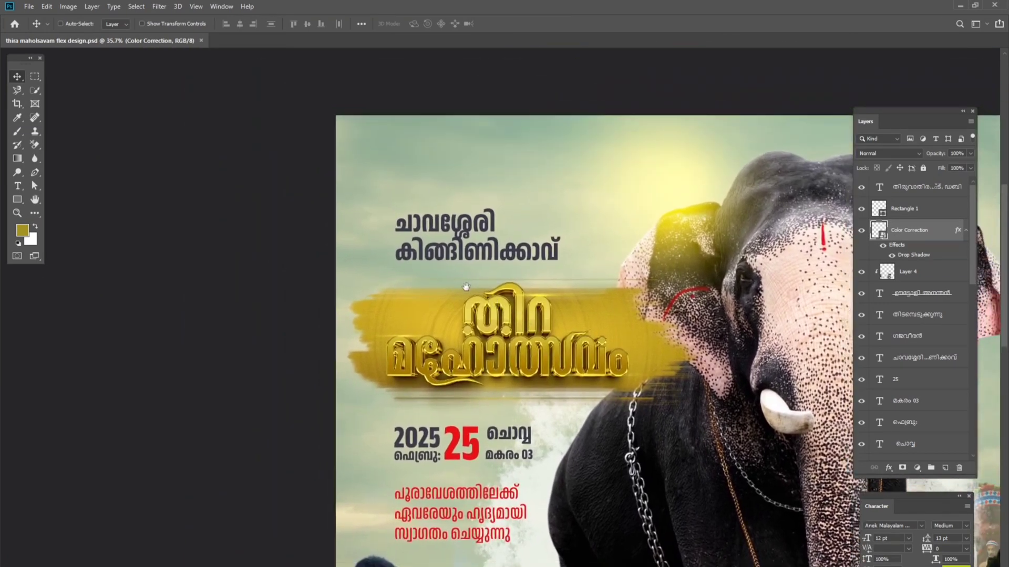
# - Select Group 1 from the sky area and reveal its Photo Filter and cloudy sky layers
pyautogui.scroll(5, 383, 258)
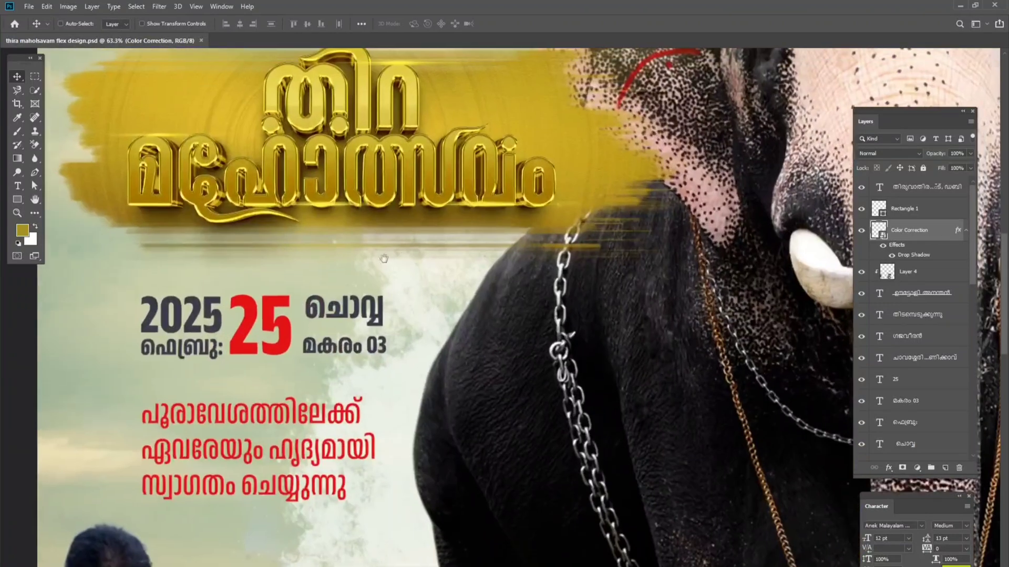
pyautogui.moveTo(383, 258); pyautogui.dragTo(414, 321)
pyautogui.hotkey('alt', 'space')
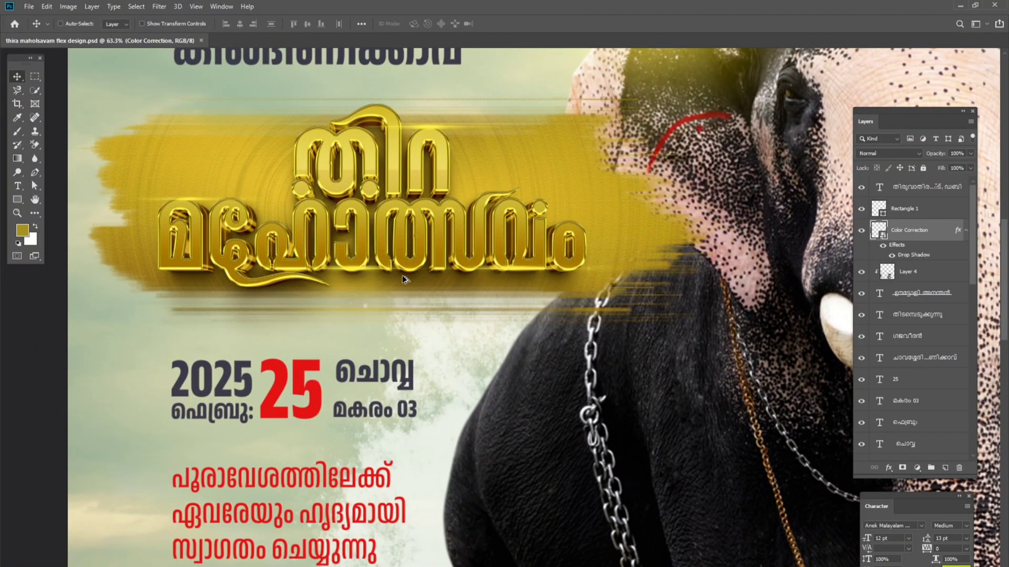
pyautogui.scroll(-5, 404, 281)
pyautogui.scroll(-2, 493, 315)
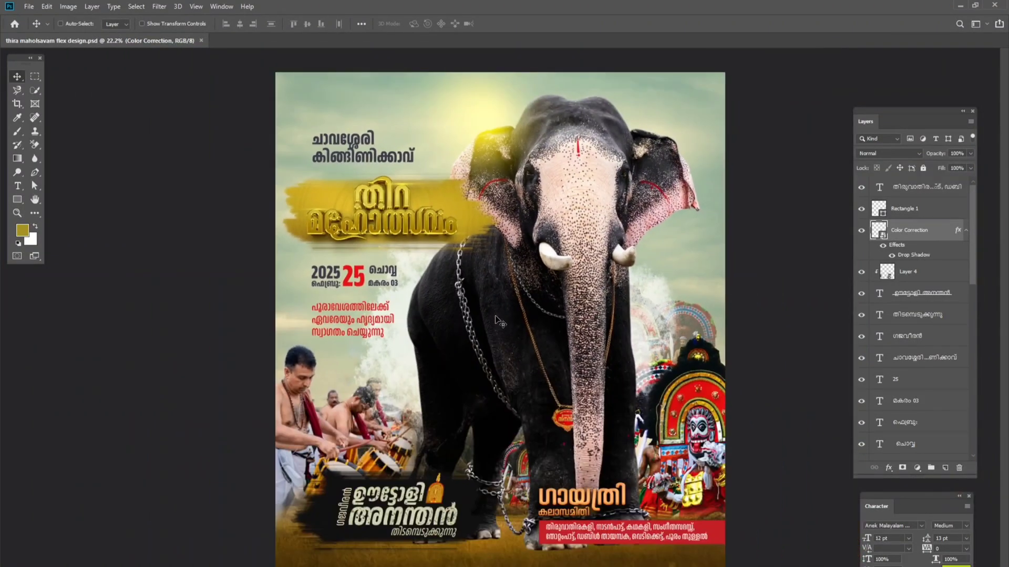
pyautogui.scroll(-2, 535, 268)
pyautogui.rightClick(669, 215)
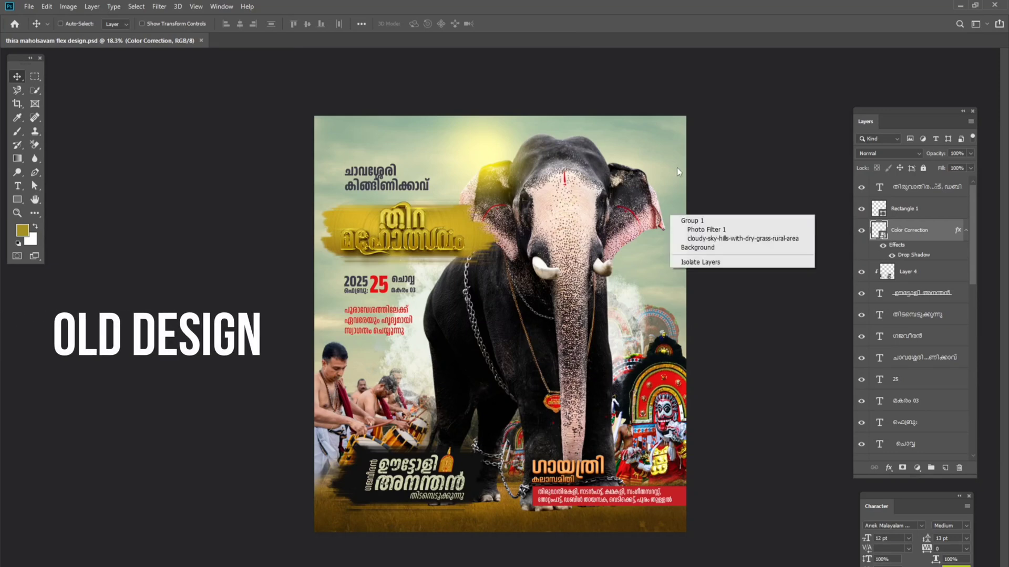
pyautogui.click(659, 131)
pyautogui.rightClick(657, 128)
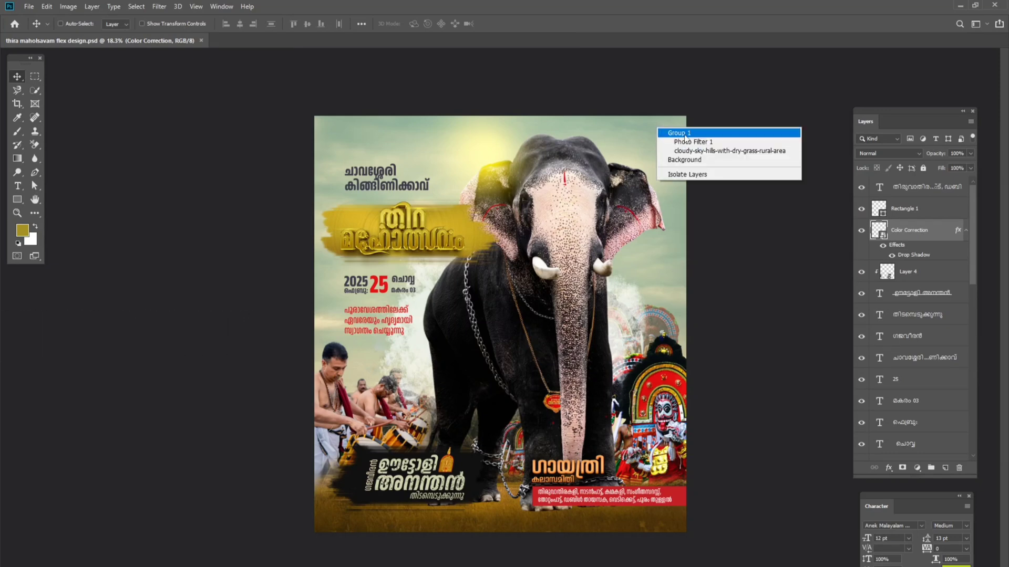
pyautogui.click(679, 133)
pyautogui.scroll(-3, 914, 375)
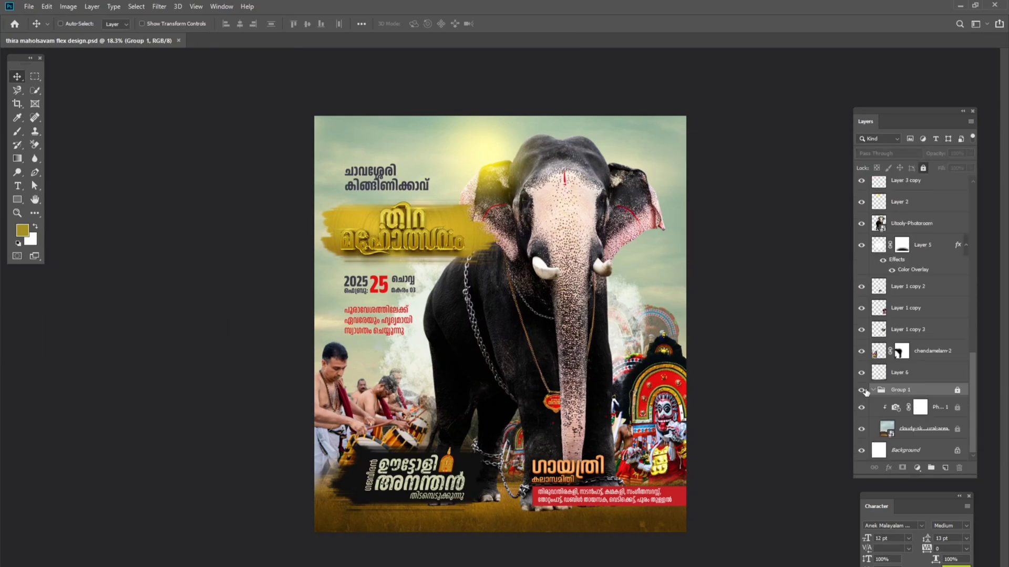
# - Ungroup Group 1 (Ctrl+Shift+G), leaving Photo Filter 1 and the cloudy sky as separate layers
pyautogui.click(870, 391)
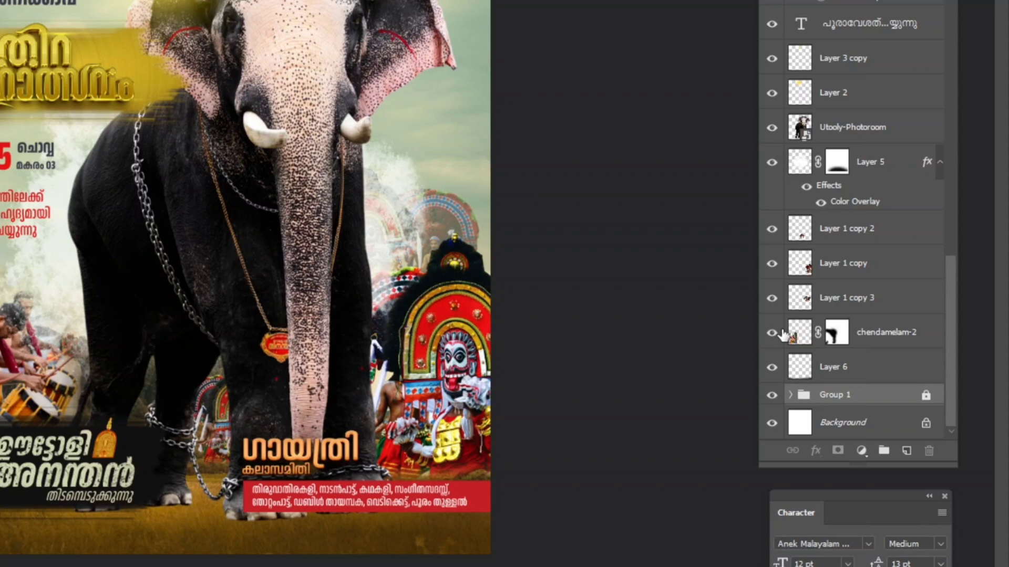
pyautogui.click(771, 396)
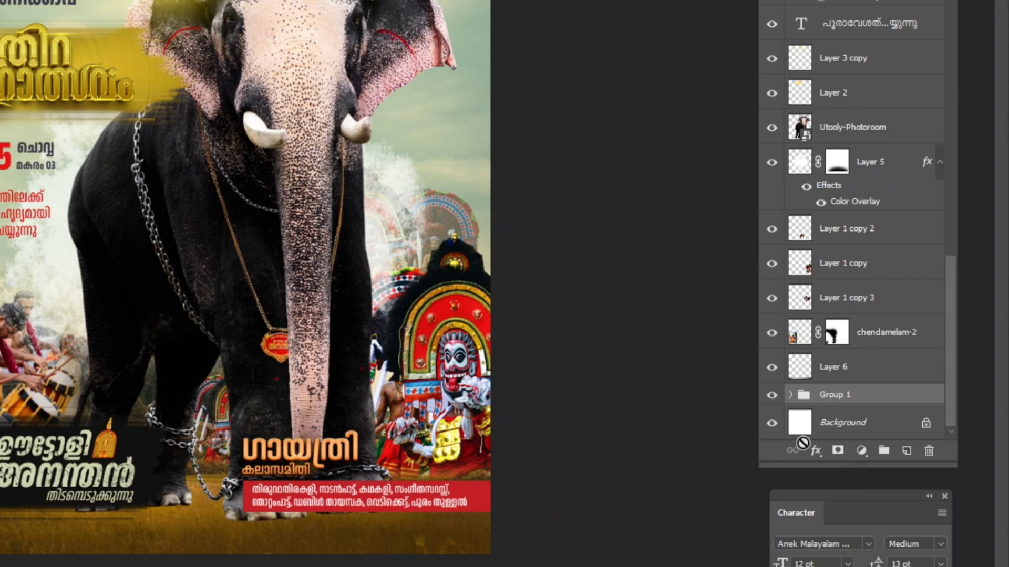
pyautogui.hotkey('ctrl', 'shift', 'g')
pyautogui.moveTo(951, 329); pyautogui.dragTo(963, 377)
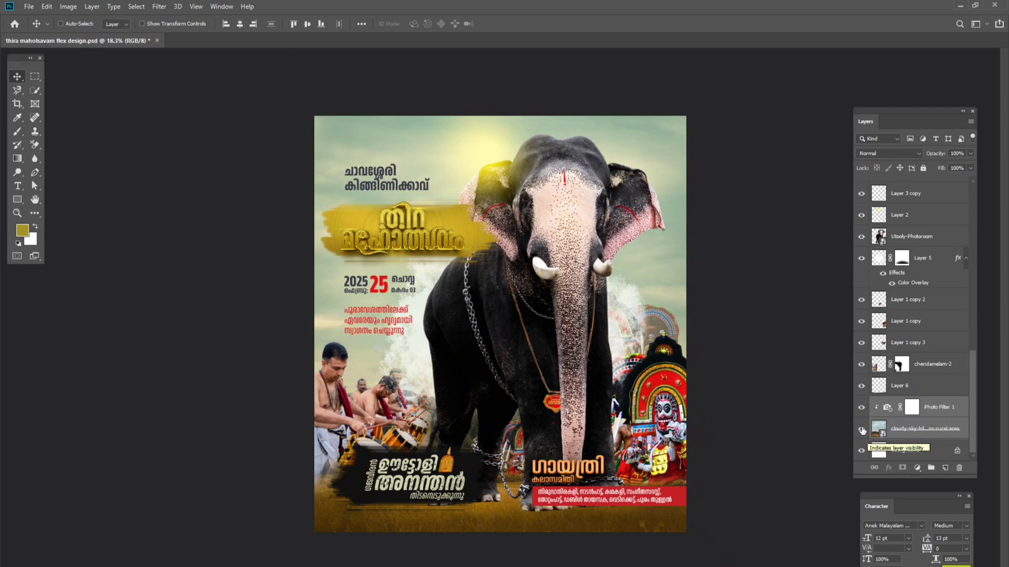
# - Hide the cloudy sky backdrop layer
pyautogui.click(861, 430)
pyautogui.click(861, 428)
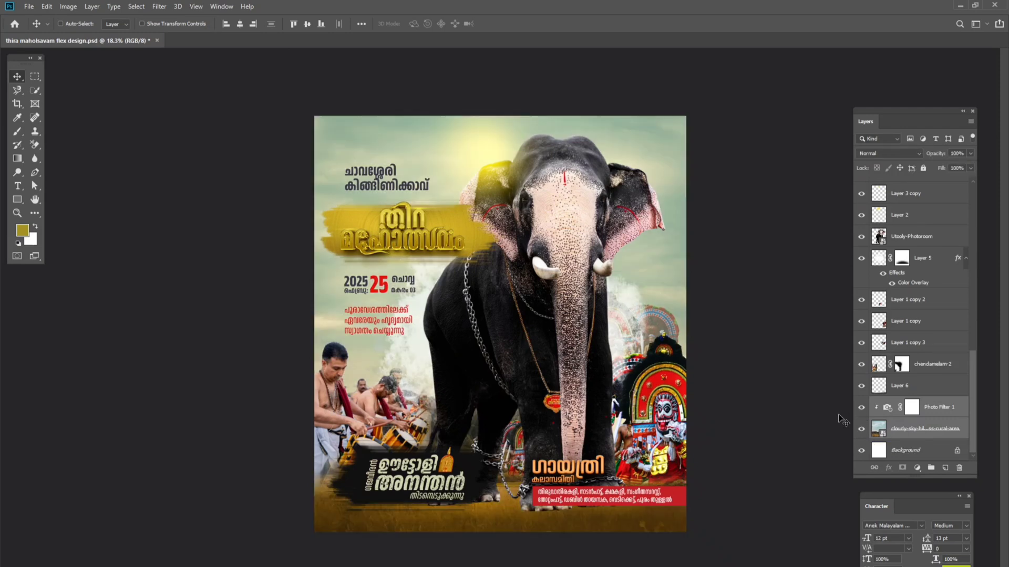
pyautogui.click(861, 430)
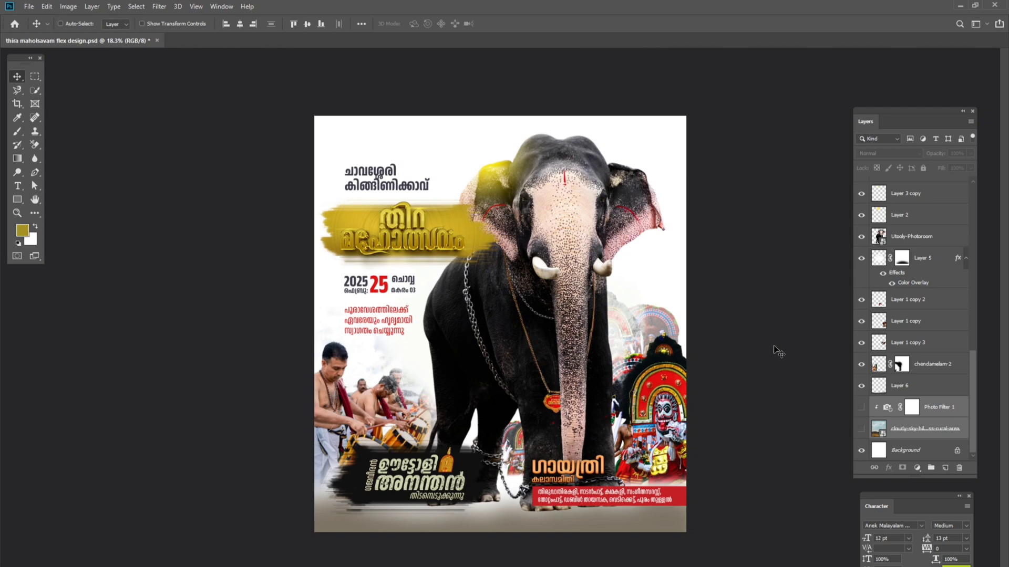
# - Hide the Layer 3 copy and Layer 2 yellow glows, then select the Background layer
pyautogui.rightClick(481, 161)
pyautogui.click(492, 168)
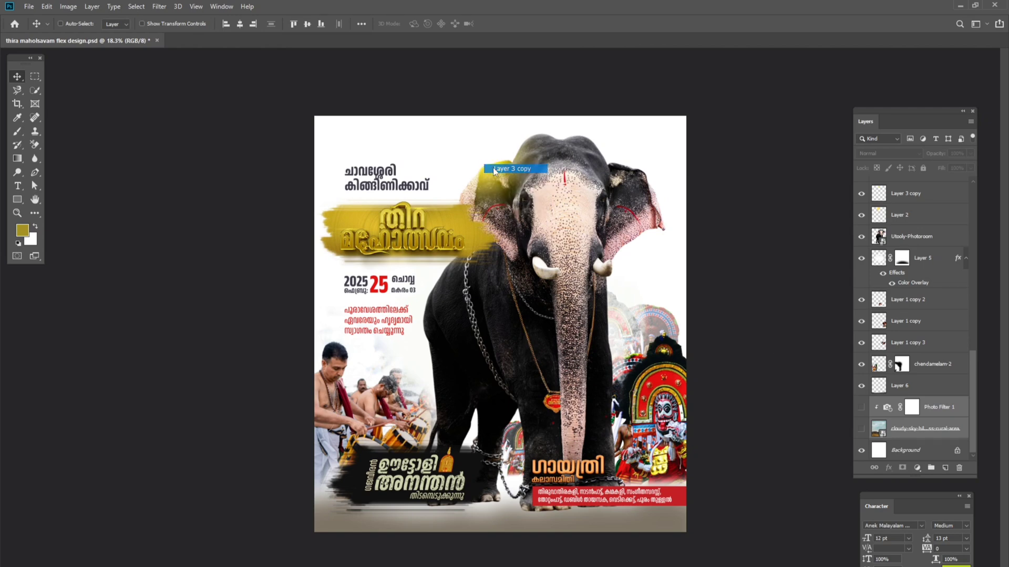
pyautogui.click(861, 194)
pyautogui.click(861, 193)
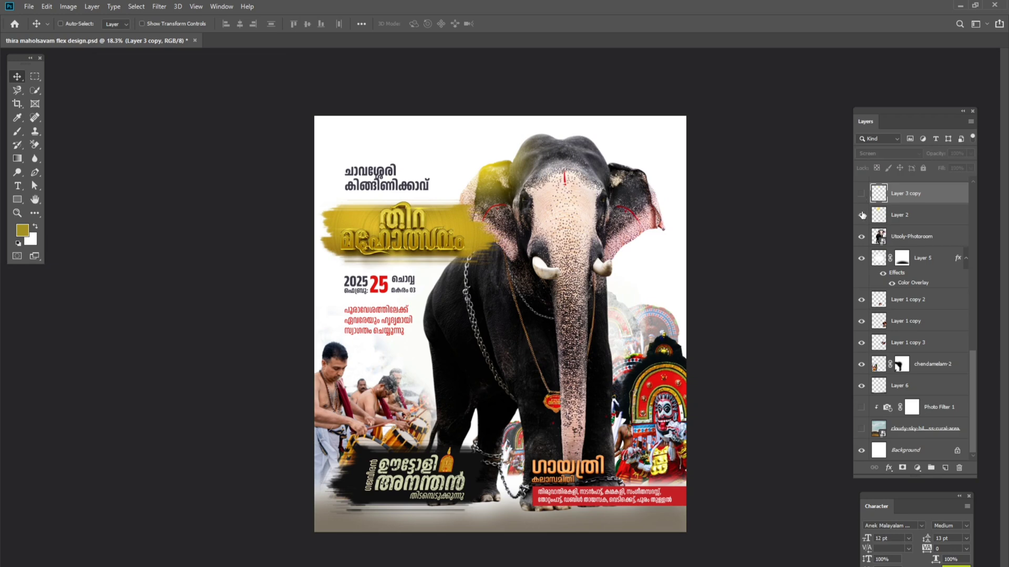
pyautogui.click(861, 215)
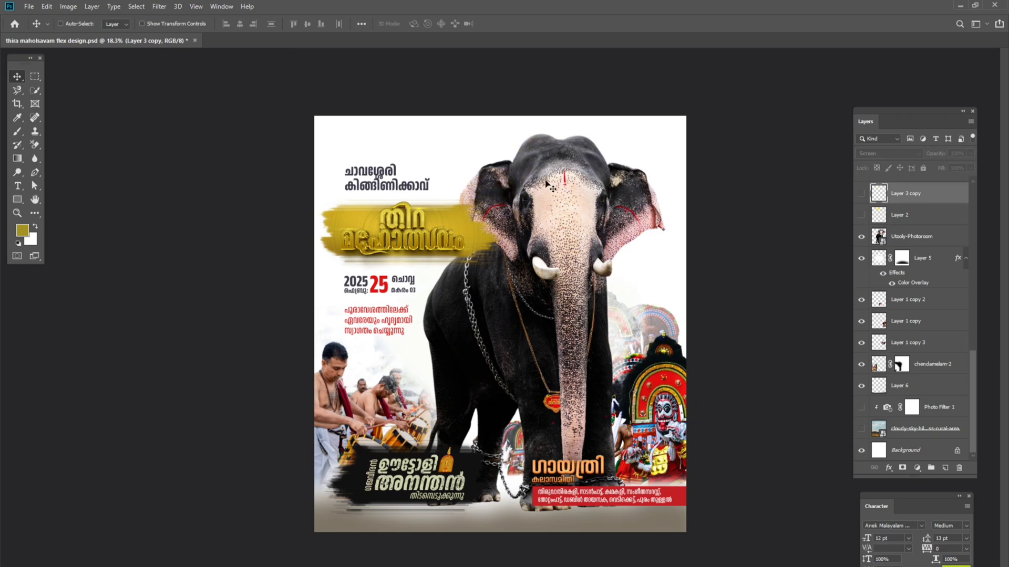
pyautogui.rightClick(458, 141)
pyautogui.click(474, 145)
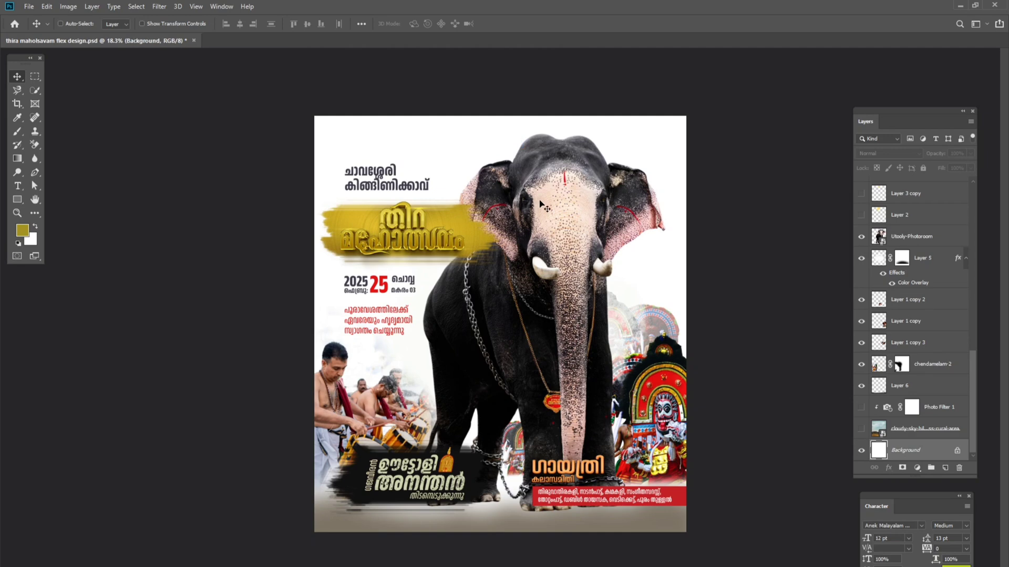
pyautogui.scroll(-3, 561, 211)
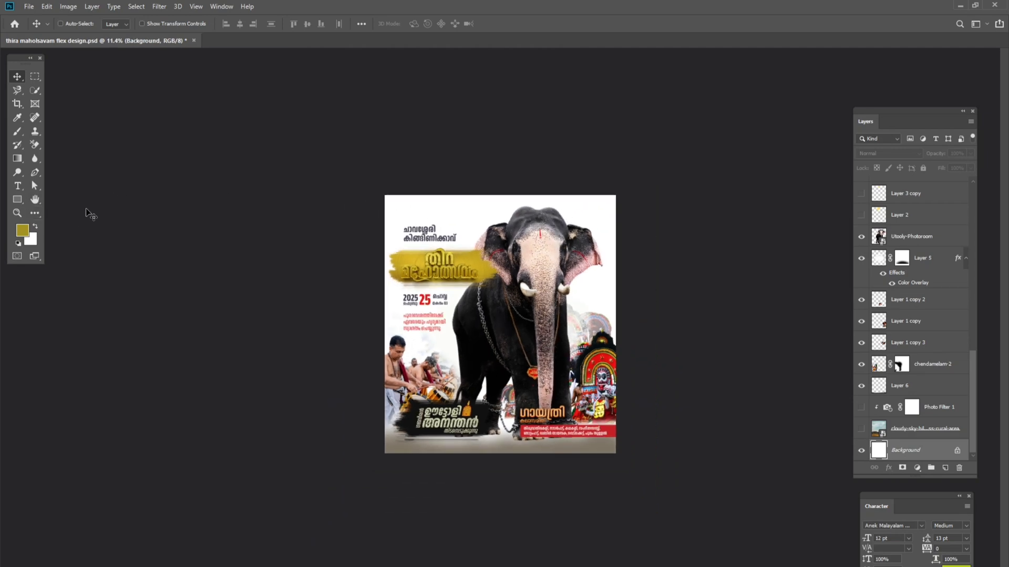
# - Crop the canvas taller, extending it upward above the poster's title
pyautogui.click(17, 103)
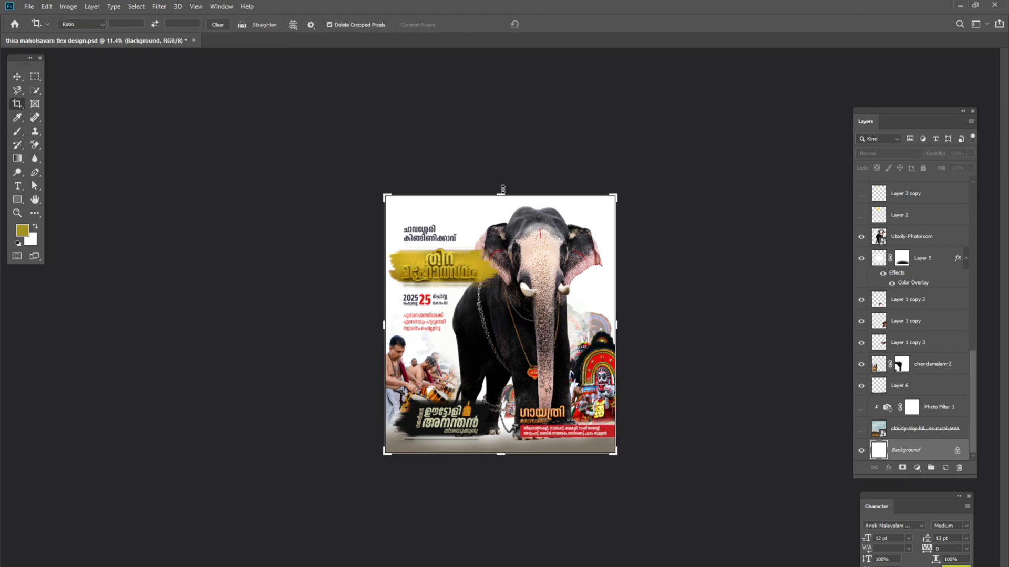
pyautogui.moveTo(501, 194); pyautogui.dragTo(493, 142)
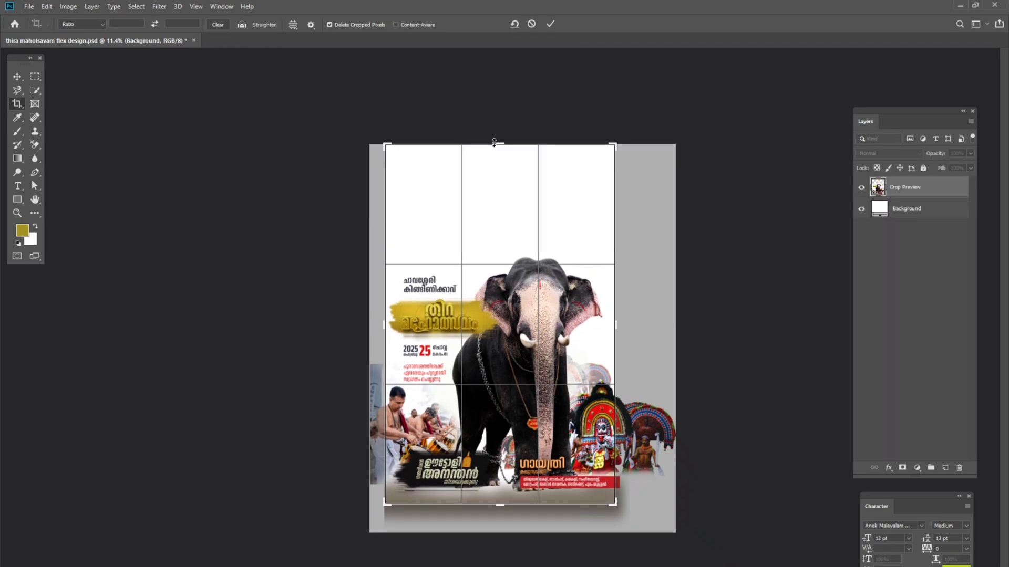
pyautogui.press('Return')
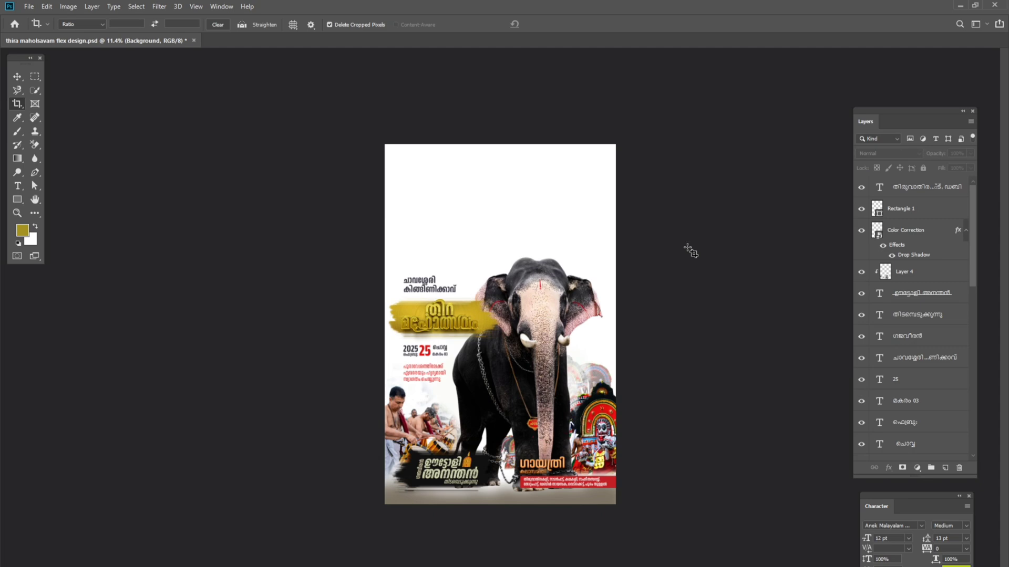
# - Return to the Move tool with the Background layer selected
pyautogui.rightClick(535, 204)
pyautogui.click(18, 76)
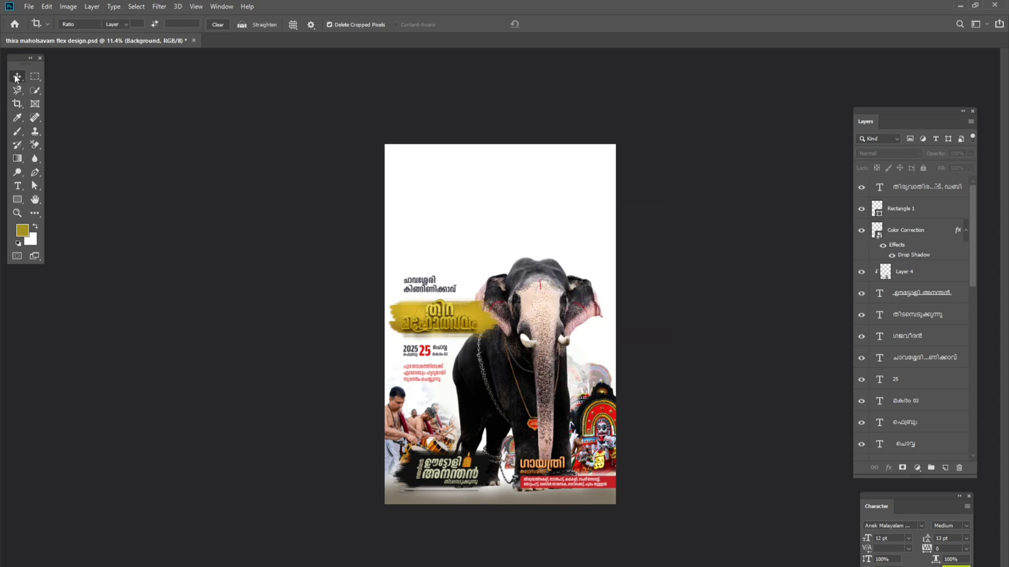
pyautogui.rightClick(476, 167)
pyautogui.click(505, 171)
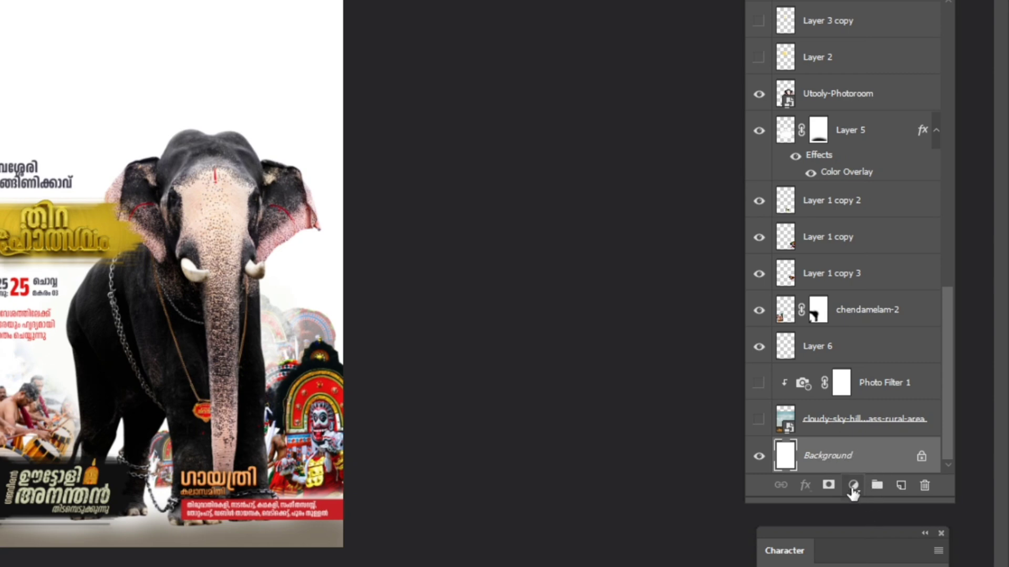
# - Add a Gradient Fill layer and enlarge its gradient preset picker
pyautogui.click(852, 489)
pyautogui.click(872, 191)
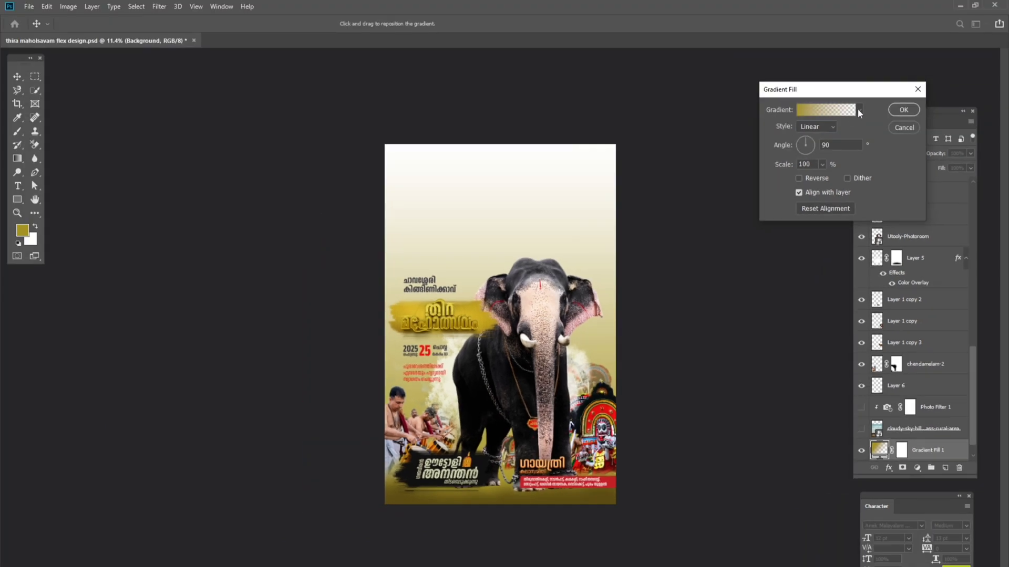
pyautogui.click(859, 111)
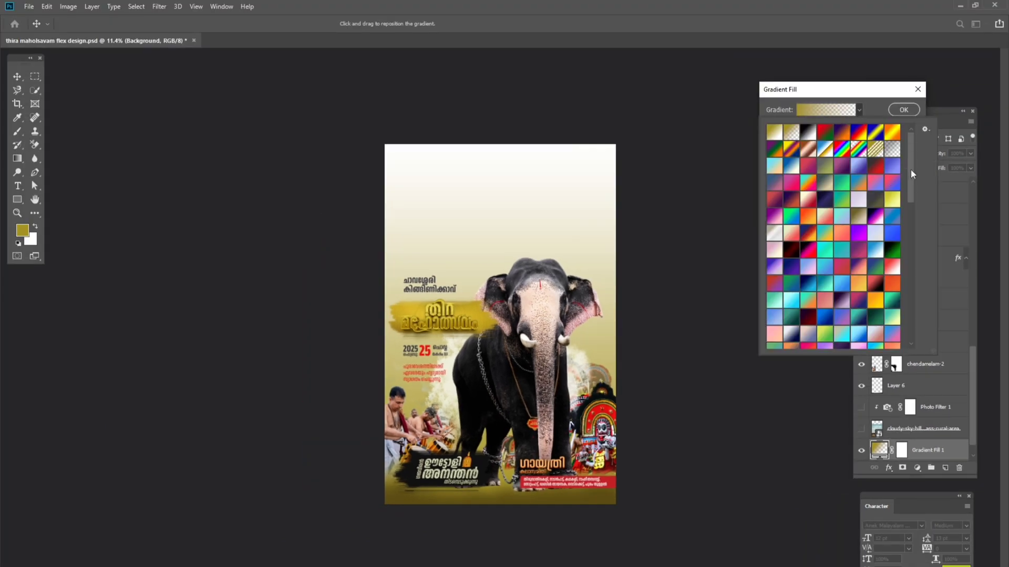
pyautogui.moveTo(910, 169); pyautogui.dragTo(910, 207)
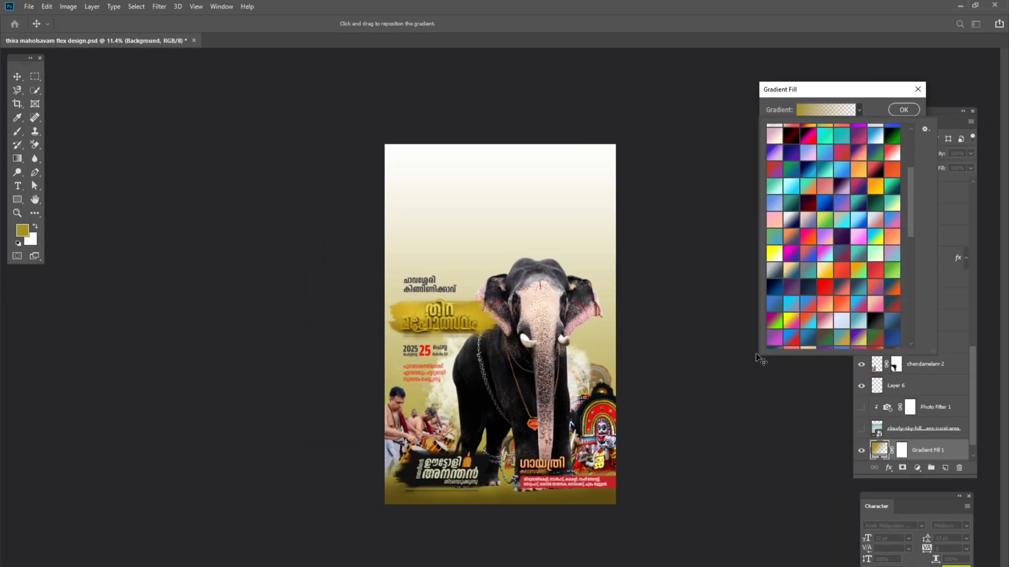
pyautogui.moveTo(933, 353); pyautogui.dragTo(950, 553)
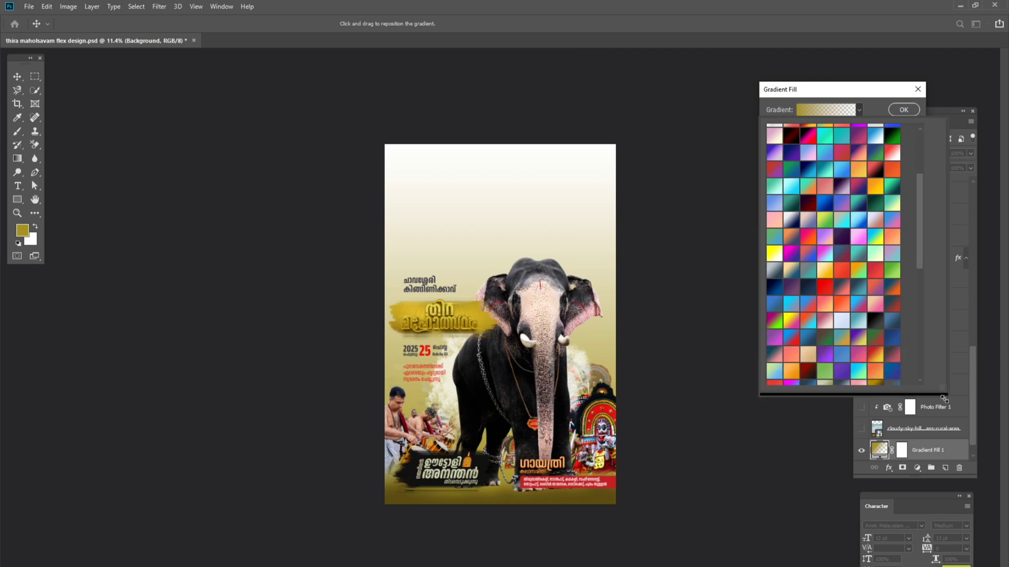
pyautogui.click(853, 100)
pyautogui.moveTo(853, 100); pyautogui.dragTo(733, 74)
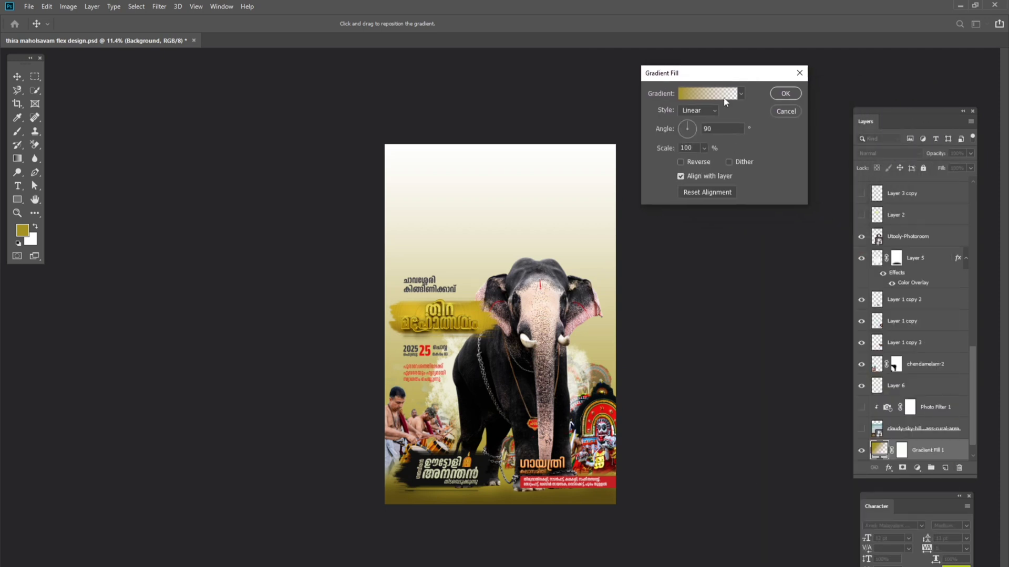
pyautogui.click(741, 95)
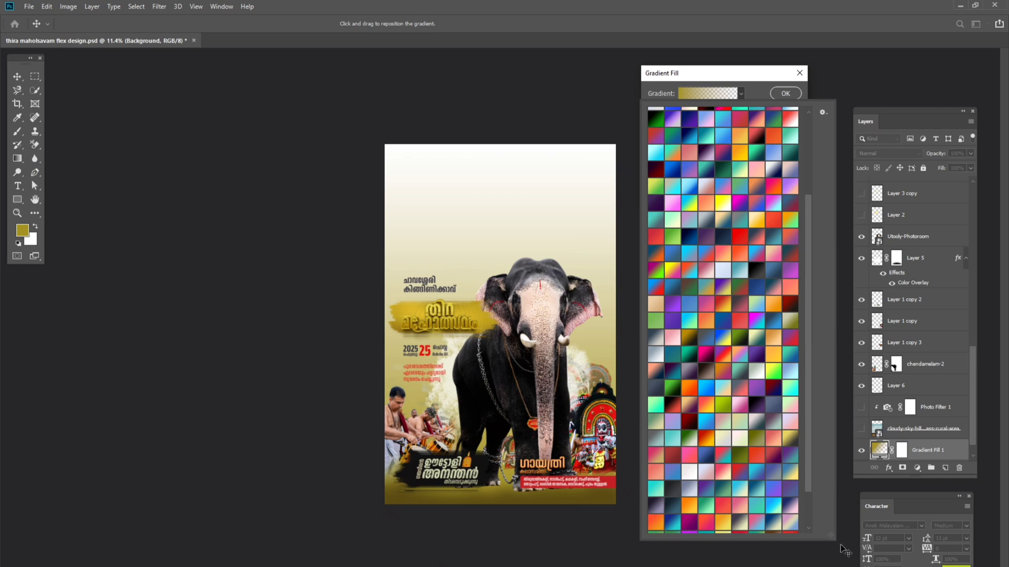
pyautogui.moveTo(831, 539); pyautogui.dragTo(885, 558)
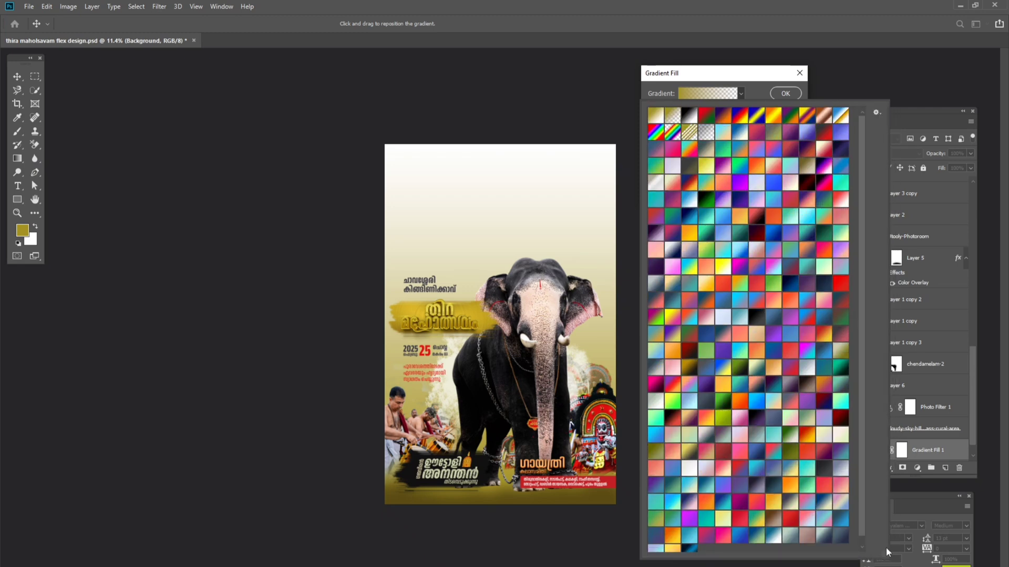
# - Show the gradient presets as small thumbnails and apply a black-to-grey gradient
pyautogui.click(874, 114)
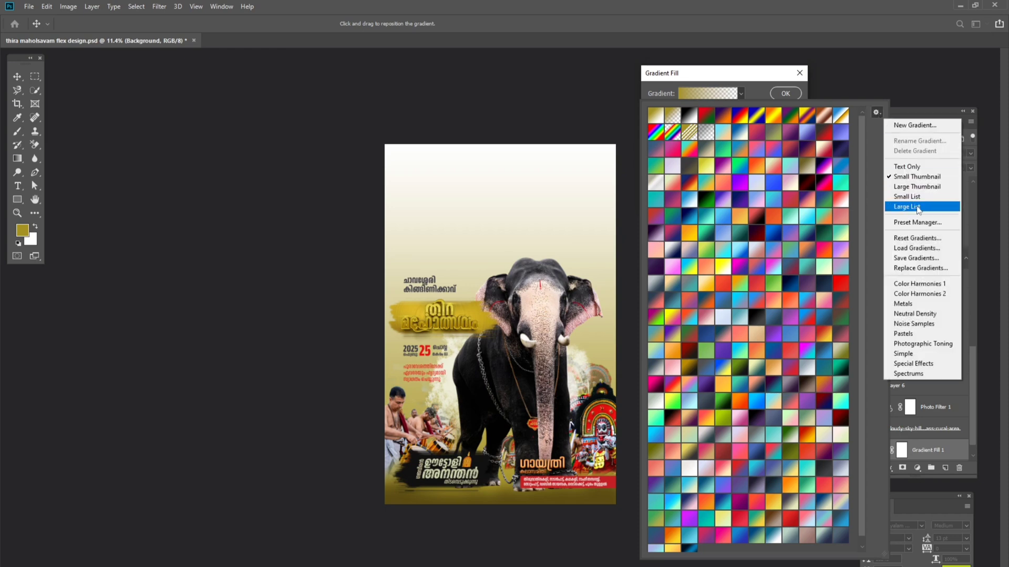
pyautogui.click(921, 187)
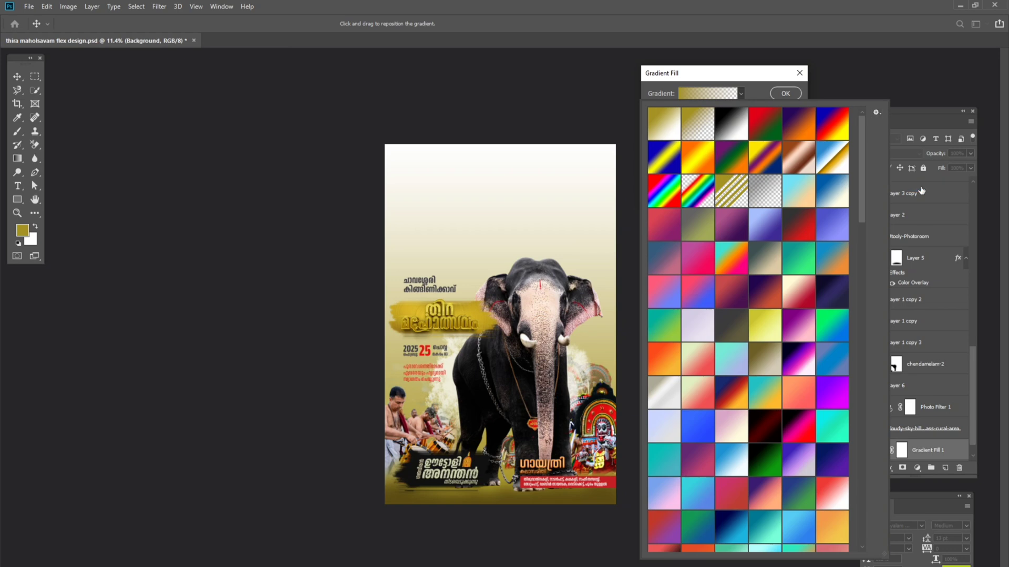
pyautogui.moveTo(863, 193)
pyautogui.mouseDown()
pyautogui.moveTo(871, 285)
pyautogui.moveTo(859, 530)
pyautogui.moveTo(853, 292)
pyautogui.moveTo(862, 195)
pyautogui.mouseUp()
pyautogui.click(876, 112)
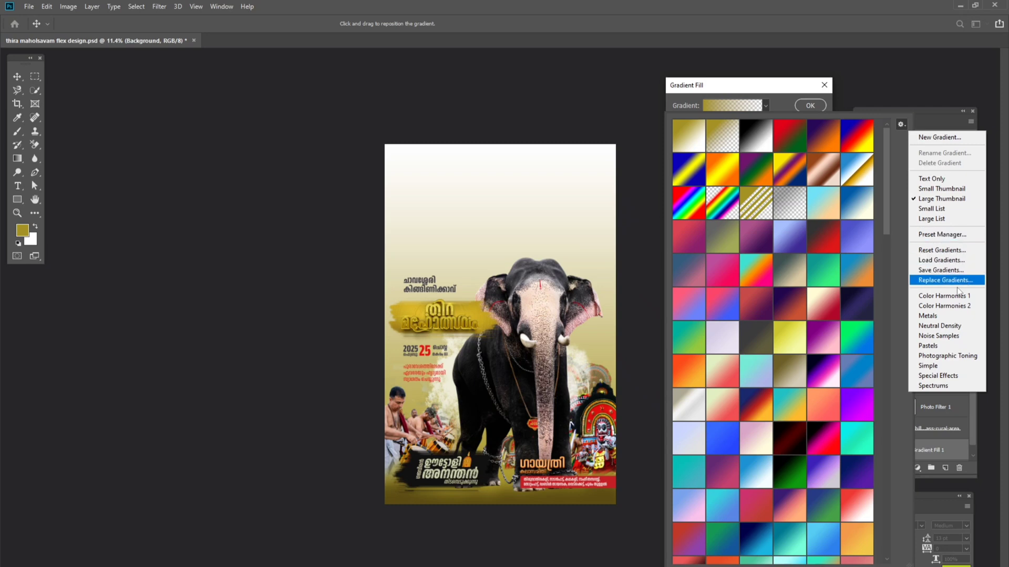
pyautogui.click(931, 189)
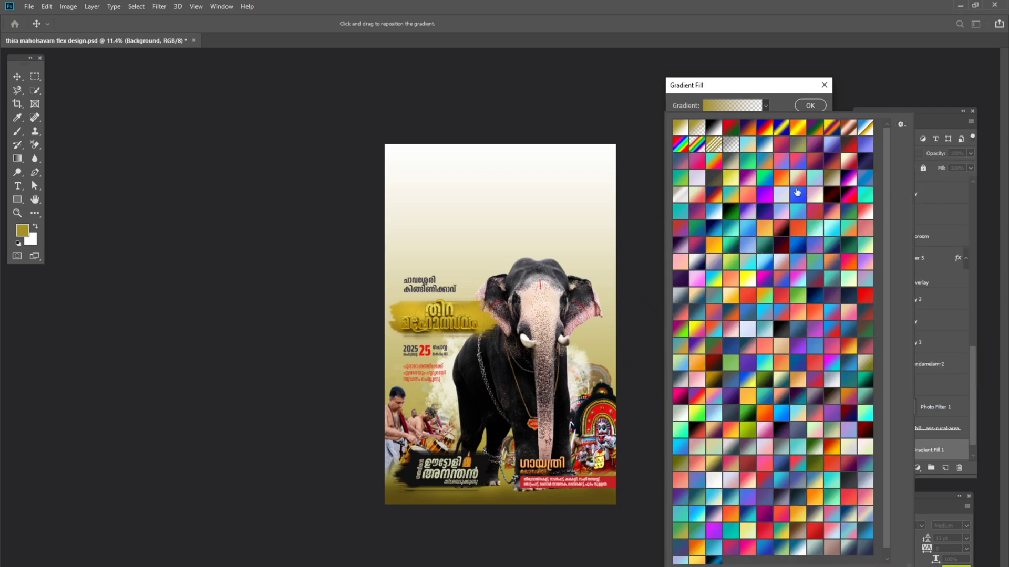
pyautogui.click(731, 414)
pyautogui.click(865, 549)
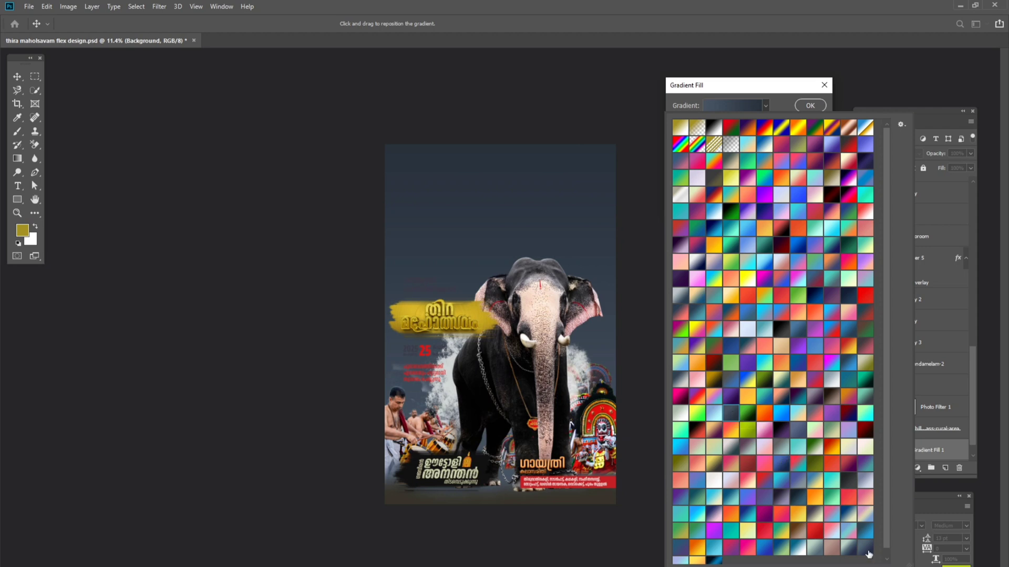
pyautogui.click(780, 330)
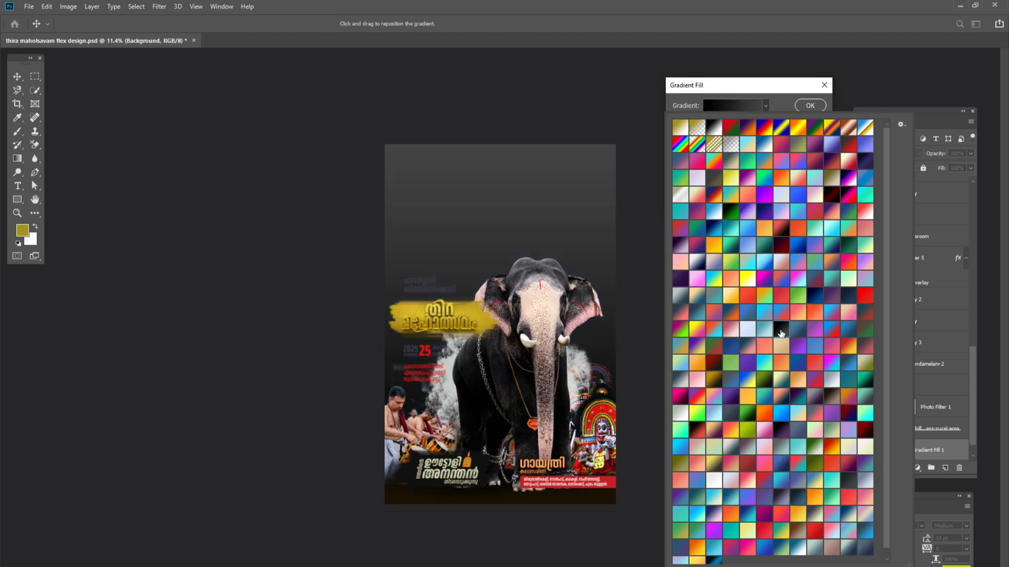
# - Set the backdrop gradient to Radial with Reverse checked, and open the Gradient Editor
pyautogui.click(733, 112)
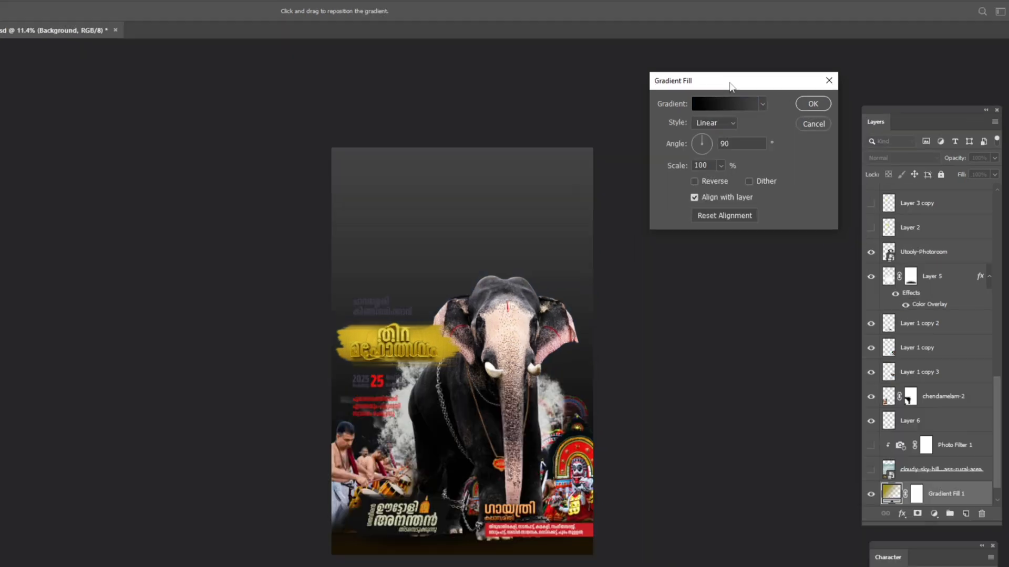
pyautogui.click(652, 125)
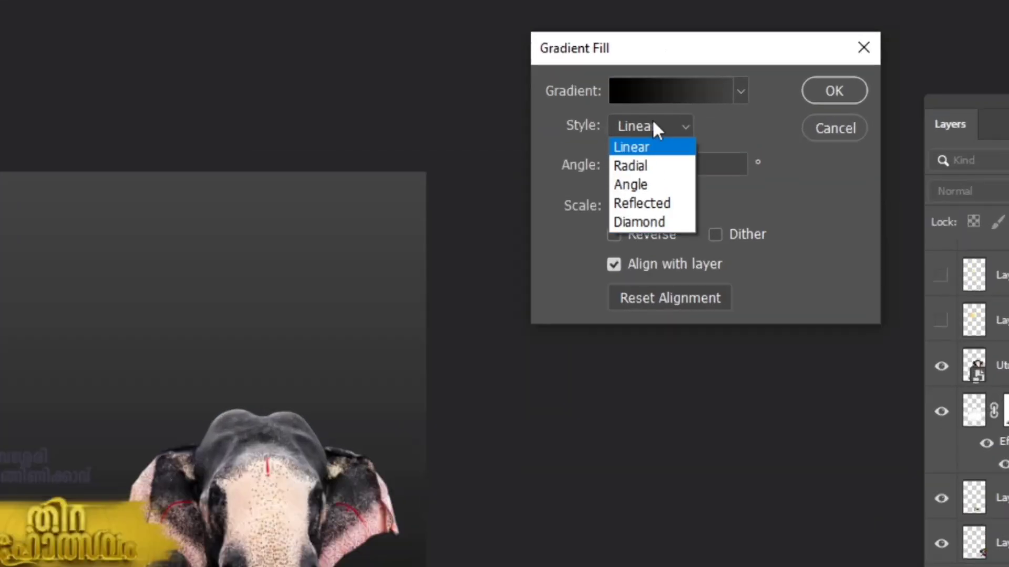
pyautogui.click(656, 166)
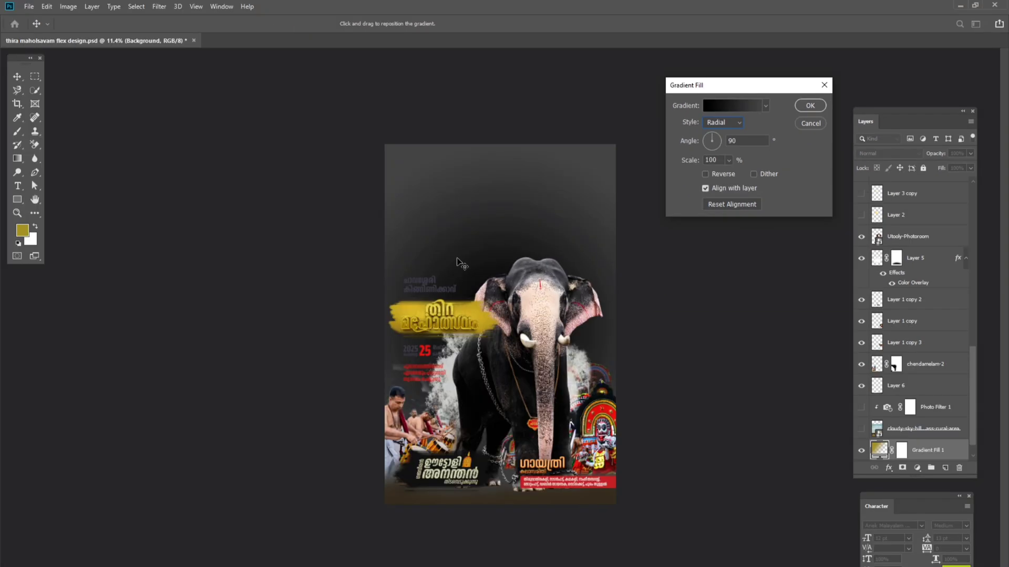
pyautogui.click(704, 175)
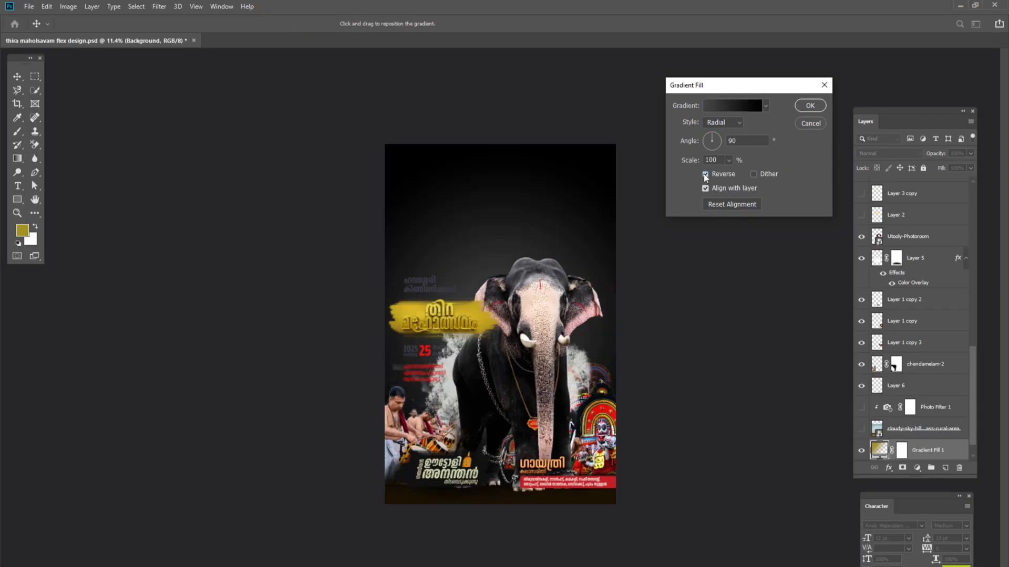
pyautogui.click(745, 107)
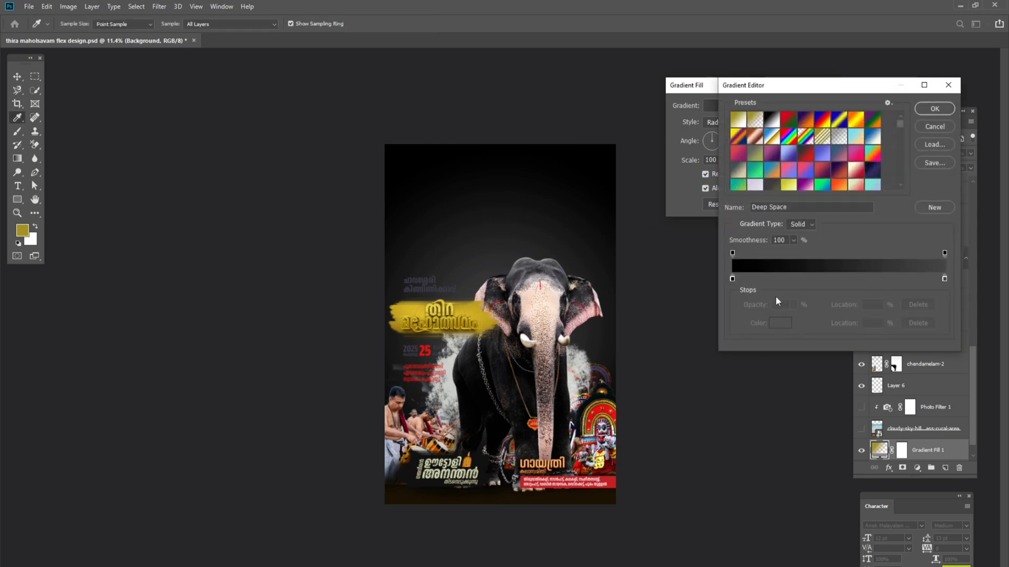
# - Set the gradient's right stop to dark brown 4b4336 and shift the midpoint slightly left
pyautogui.doubleClick(945, 278)
pyautogui.click(884, 298)
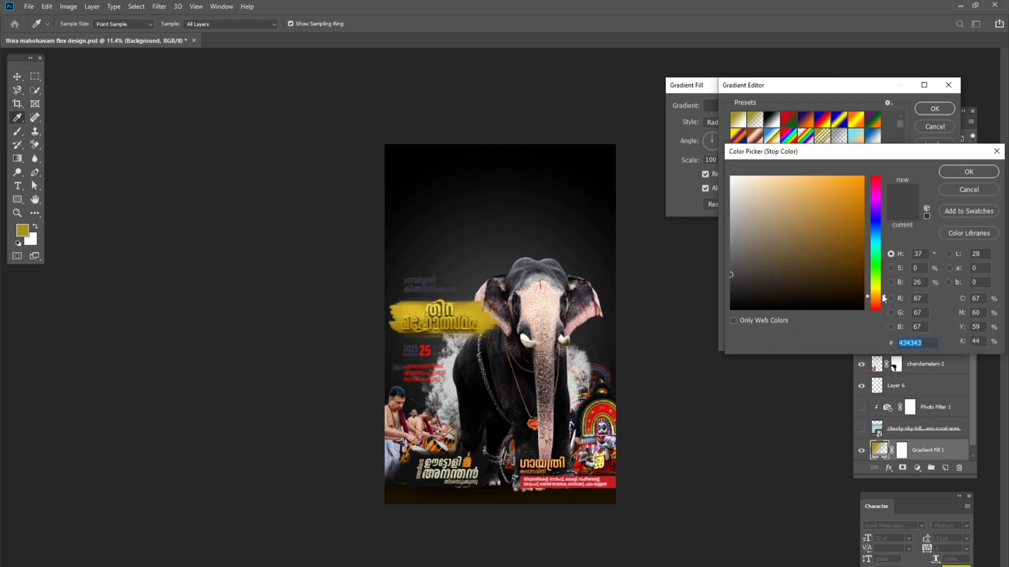
pyautogui.moveTo(746, 277); pyautogui.dragTo(767, 270)
pyautogui.moveTo(766, 271); pyautogui.dragTo(767, 271)
pyautogui.click(969, 172)
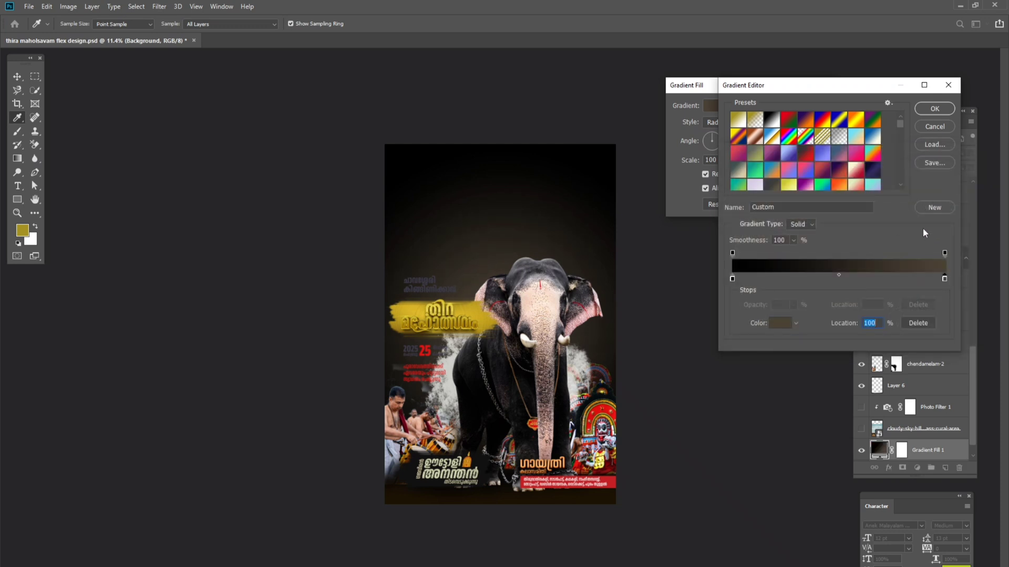
pyautogui.moveTo(838, 275); pyautogui.dragTo(837, 275)
pyautogui.click(944, 109)
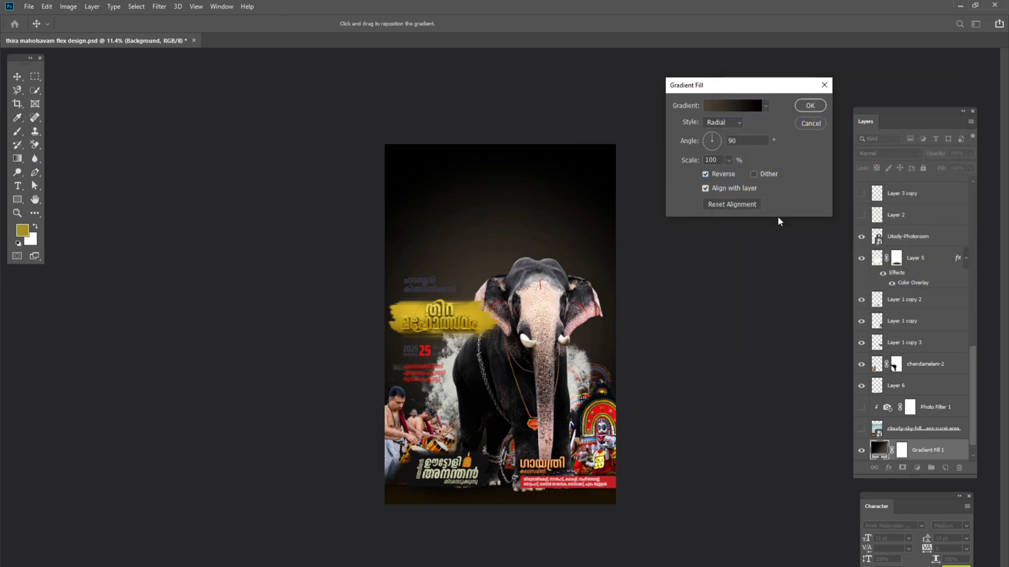
# - Scale the gradient to 111%, add a colour stop at 50%, and commit the fill
pyautogui.click(730, 160)
pyautogui.moveTo(728, 173); pyautogui.dragTo(728, 174)
pyautogui.click(765, 106)
pyautogui.click(746, 106)
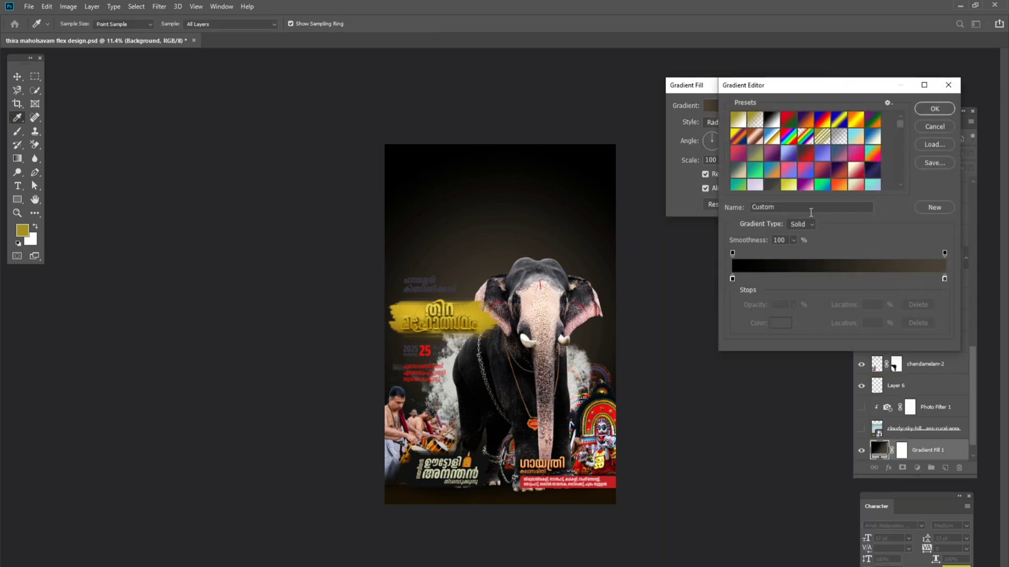
pyautogui.click(944, 278)
pyautogui.click(832, 278)
pyautogui.moveTo(832, 274); pyautogui.dragTo(835, 279)
pyautogui.click(945, 110)
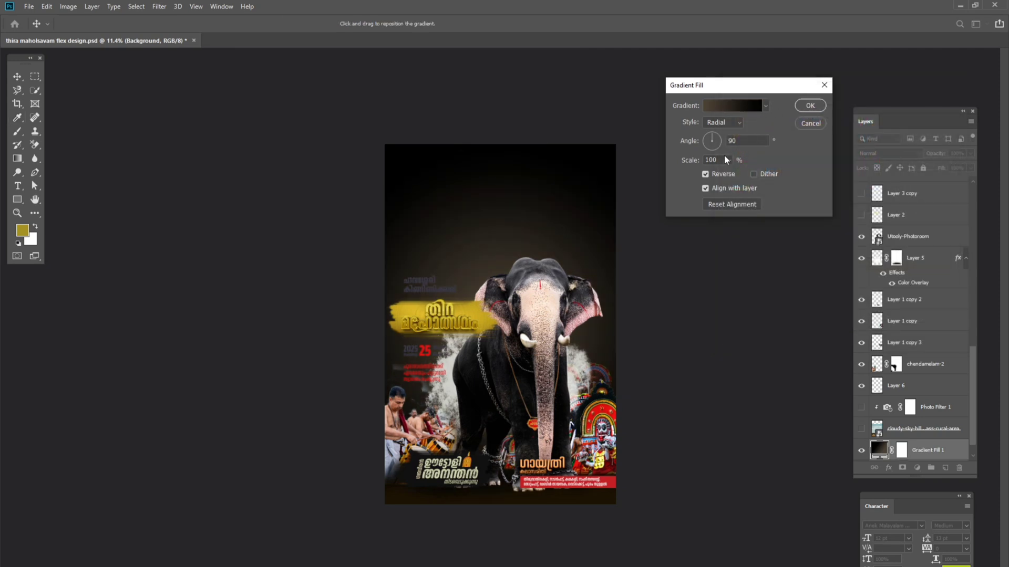
pyautogui.click(809, 106)
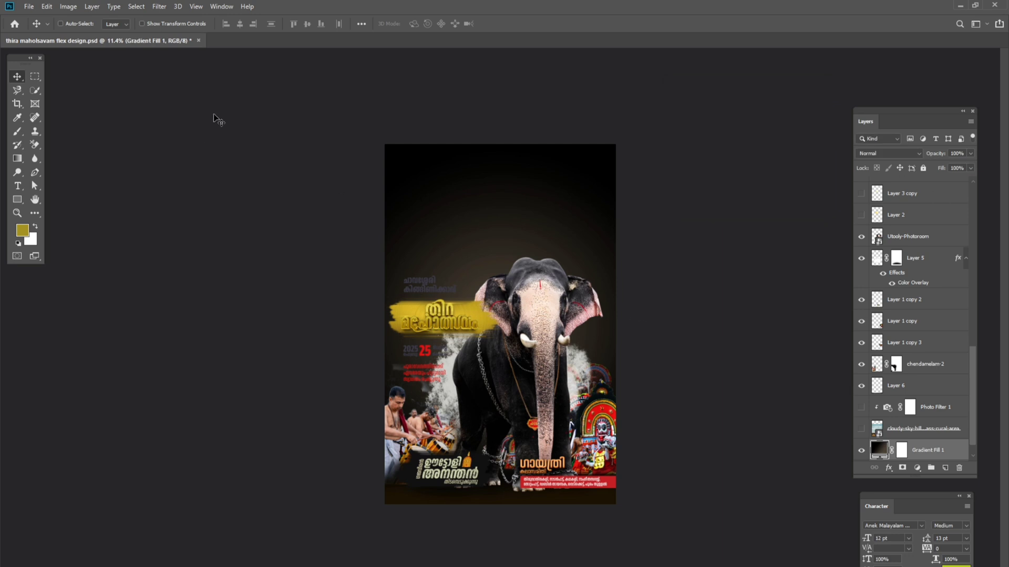
# - Hide the Layer 5 smoke texture behind the elephant
pyautogui.rightClick(452, 387)
pyautogui.click(478, 397)
pyautogui.moveTo(478, 398); pyautogui.dragTo(492, 370)
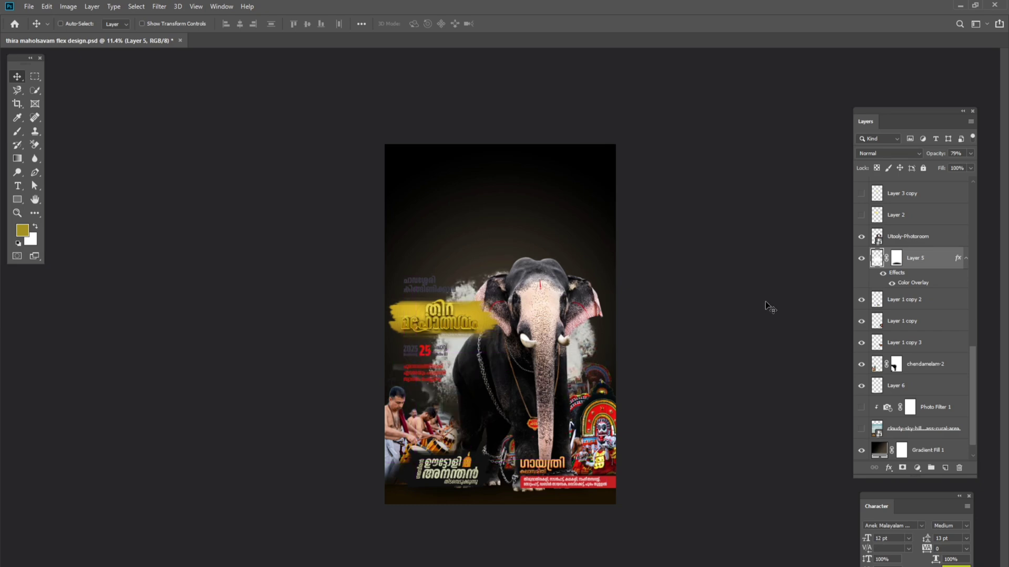
pyautogui.click(861, 259)
# - Lock the Utooly-Photoroom and chendamelam-2 layers, then drag the date text to the top right
pyautogui.rightClick(555, 297)
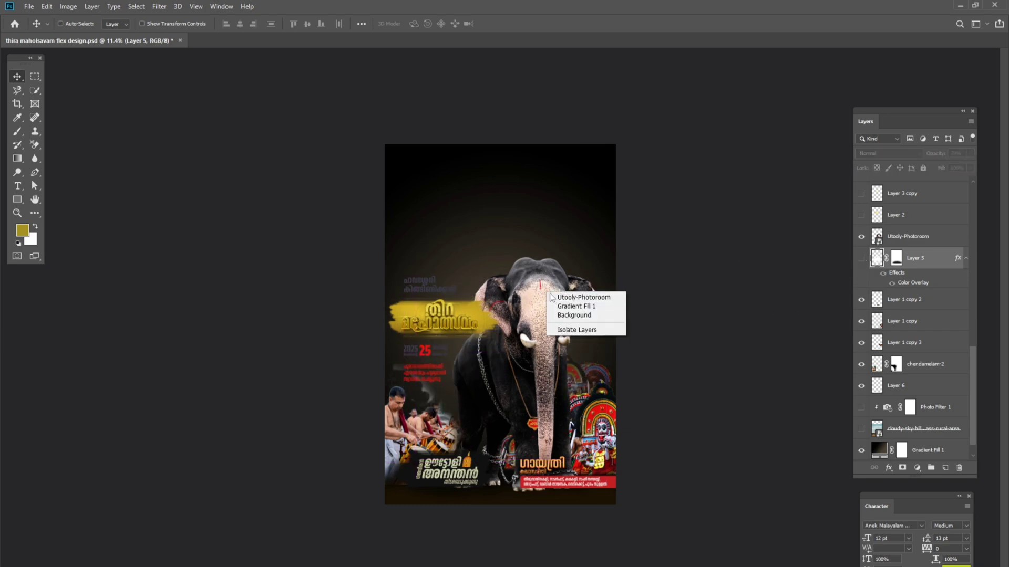
pyautogui.click(577, 298)
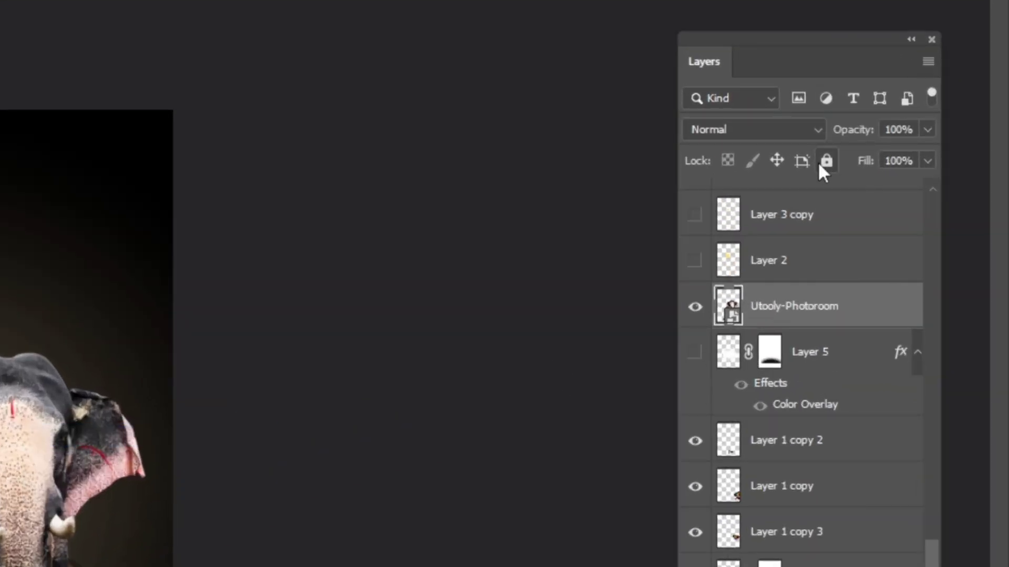
pyautogui.click(923, 168)
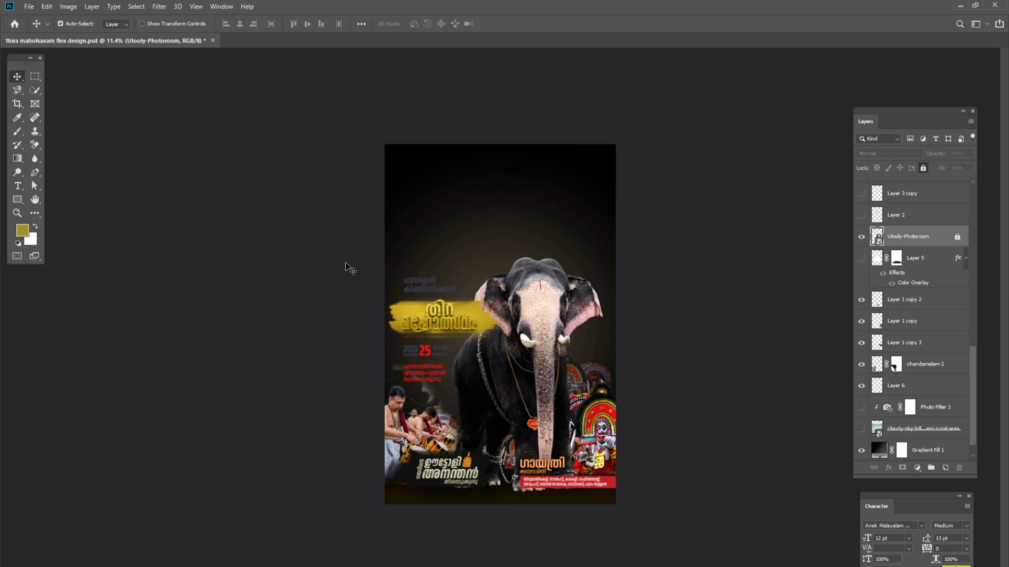
pyautogui.moveTo(345, 262)
pyautogui.mouseDown()
pyautogui.moveTo(445, 330)
pyautogui.moveTo(462, 227)
pyautogui.mouseUp()
pyautogui.rightClick(418, 428)
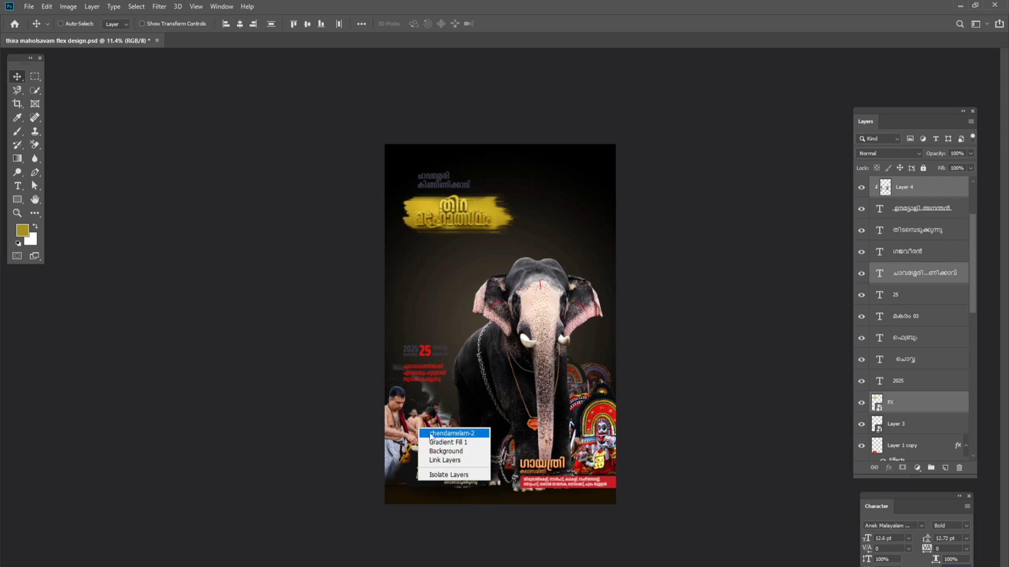
pyautogui.click(422, 442)
pyautogui.click(923, 168)
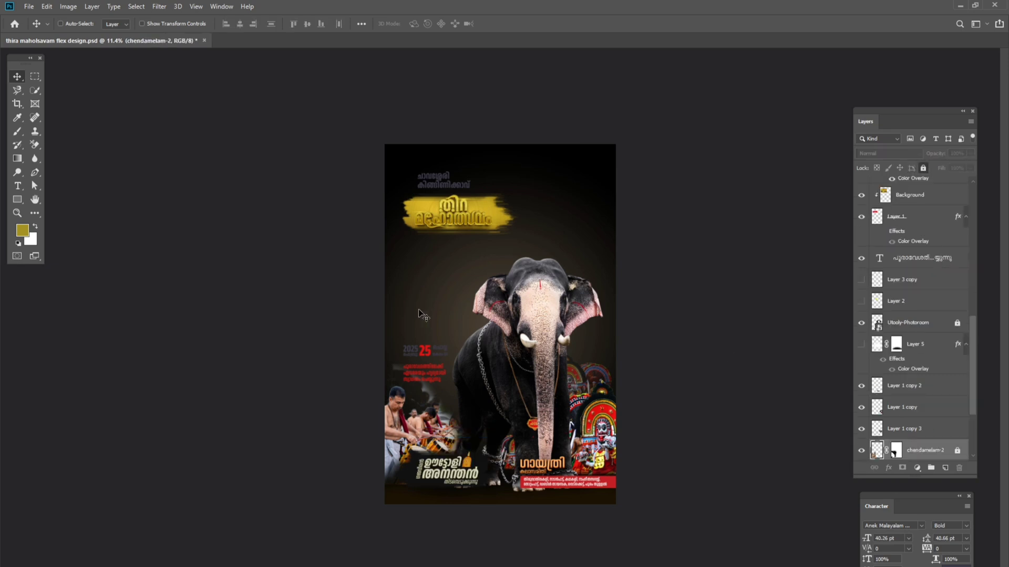
pyautogui.moveTo(386, 321); pyautogui.dragTo(422, 360)
pyautogui.moveTo(542, 348)
pyautogui.mouseDown()
pyautogui.moveTo(536, 252)
pyautogui.moveTo(570, 225)
pyautogui.mouseUp()
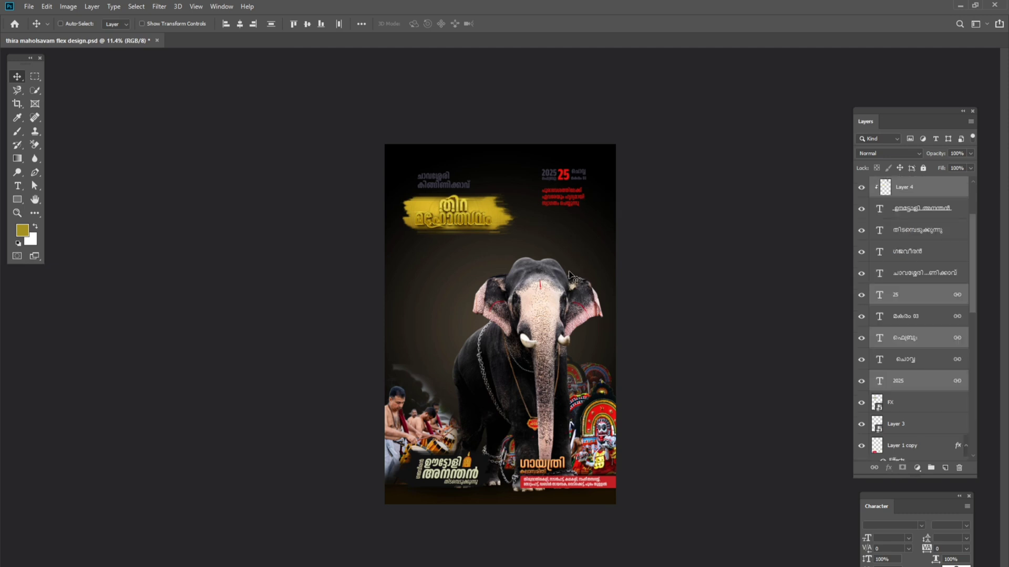
# - Unlock the Utooly-Photoroom elephant layer after the locked-layer alert
pyautogui.click(542, 325)
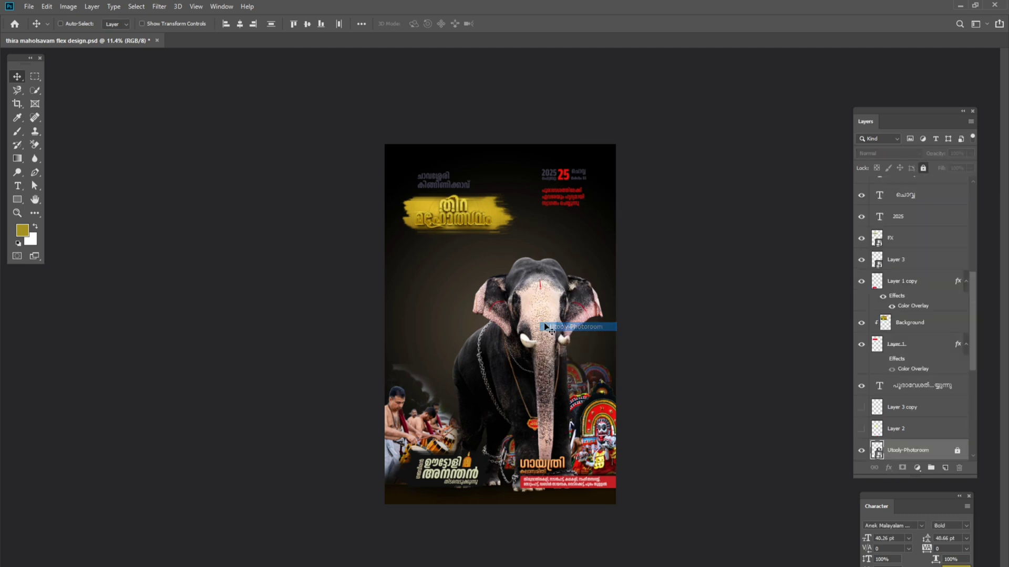
pyautogui.click(546, 299)
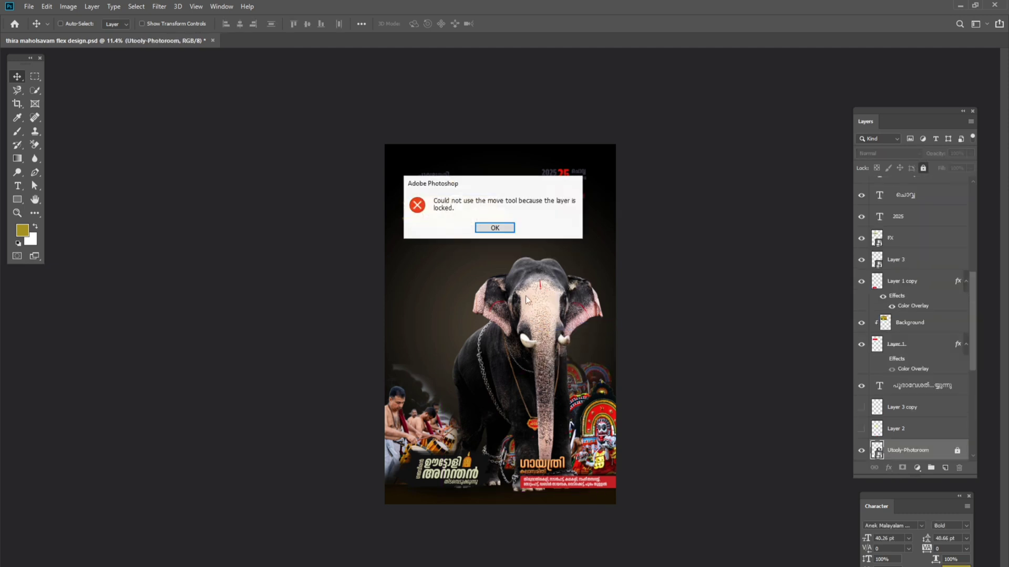
pyautogui.press('Return')
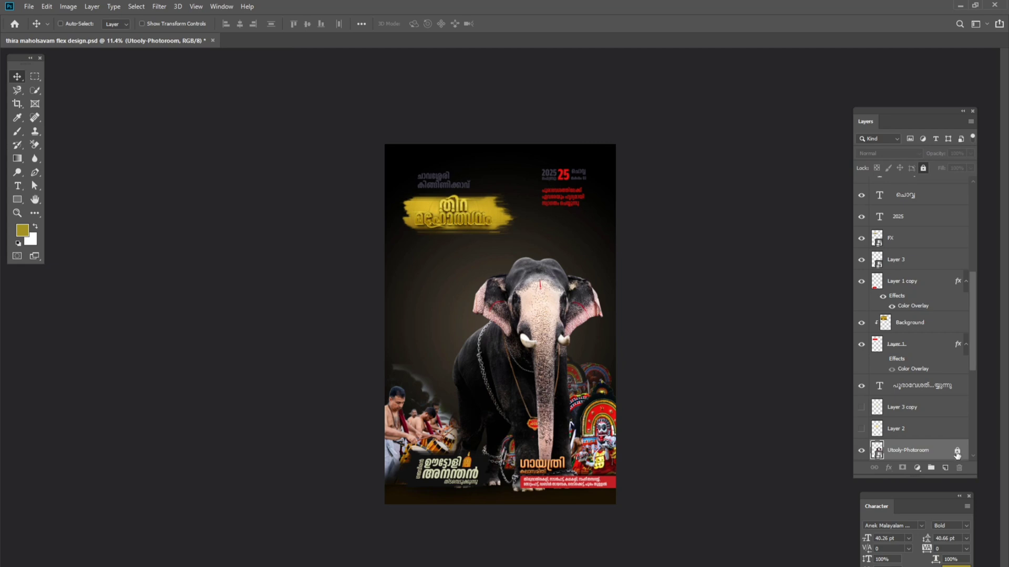
pyautogui.click(956, 451)
# - Nudge the elephant twice left and twice up with Shift+arrow keys
pyautogui.hotkey('shift', 'Left')
pyautogui.hotkey('shift', 'Left')
pyautogui.hotkey('shift', 'Left')
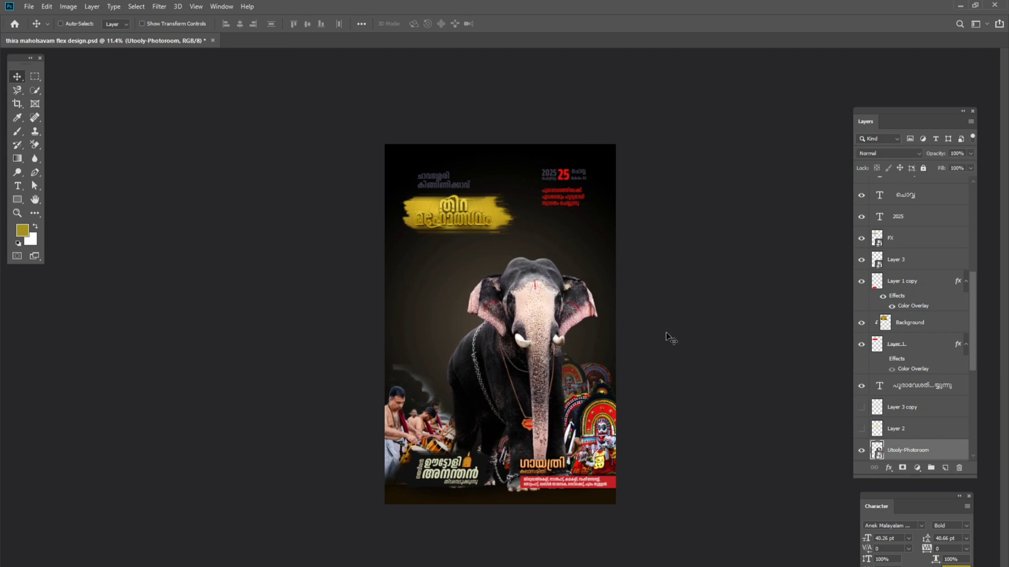
pyautogui.hotkey('shift', 'Left')
pyautogui.hotkey('shift', 'Left')
pyautogui.hotkey('shift', 'Left')
pyautogui.hotkey('shift', 'Left')
pyautogui.hotkey('shift', 'Left')
pyautogui.hotkey('shift', 'Left')
pyautogui.hotkey('shift', 'Up')
pyautogui.hotkey('shift', 'Up')
pyautogui.hotkey('shift', 'Up')
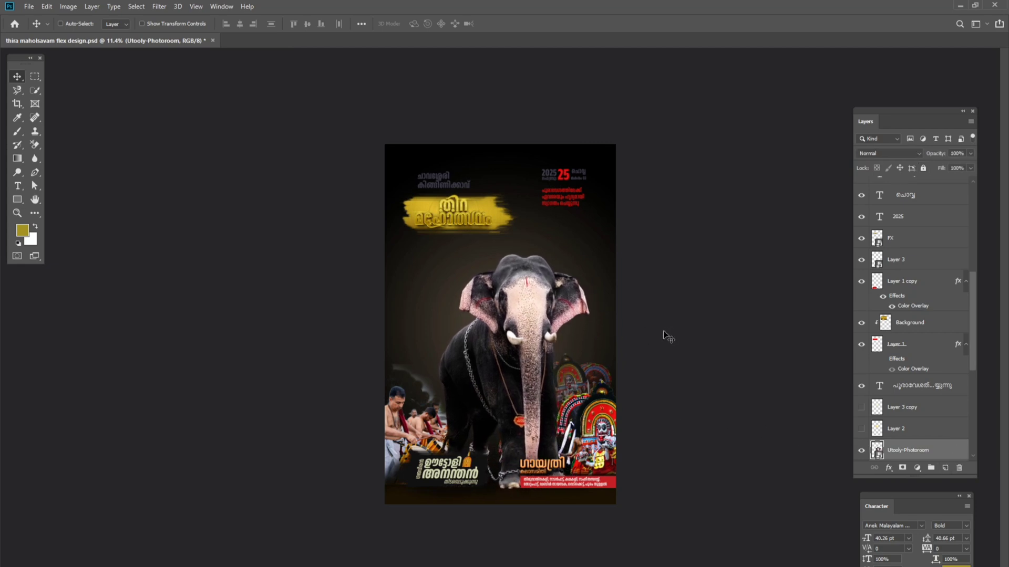
pyautogui.hotkey('shift', 'Up')
pyautogui.hotkey('shift', 'Up')
pyautogui.hotkey('shift', 'Up')
pyautogui.hotkey('shift', 'Up')
pyautogui.hotkey('shift', 'Up')
pyautogui.hotkey('shift', 'Up')
pyautogui.scroll(2, 701, 320)
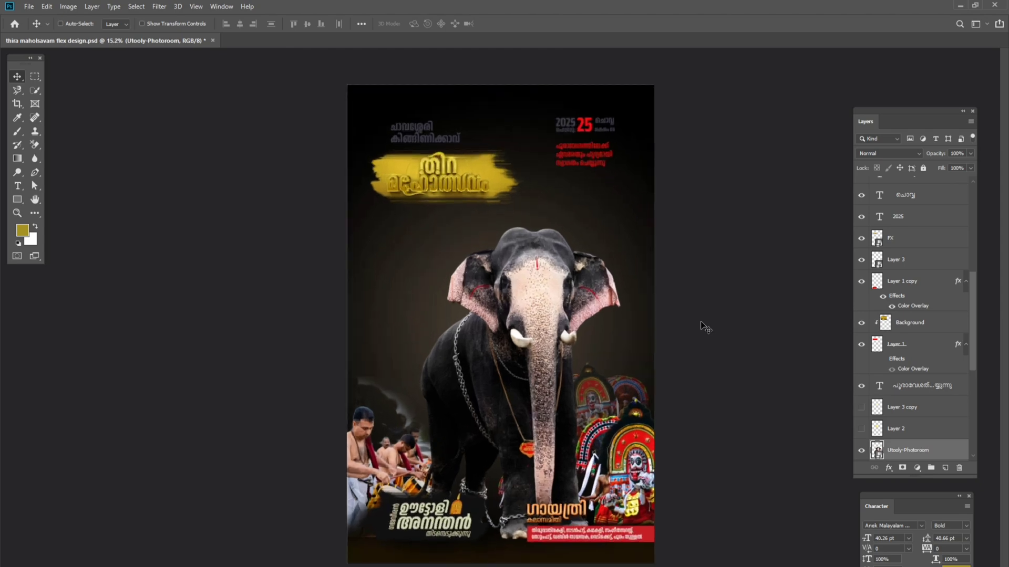
pyautogui.scroll(3, 330, 288)
pyautogui.scroll(2, 329, 288)
pyautogui.scroll(-1, 330, 288)
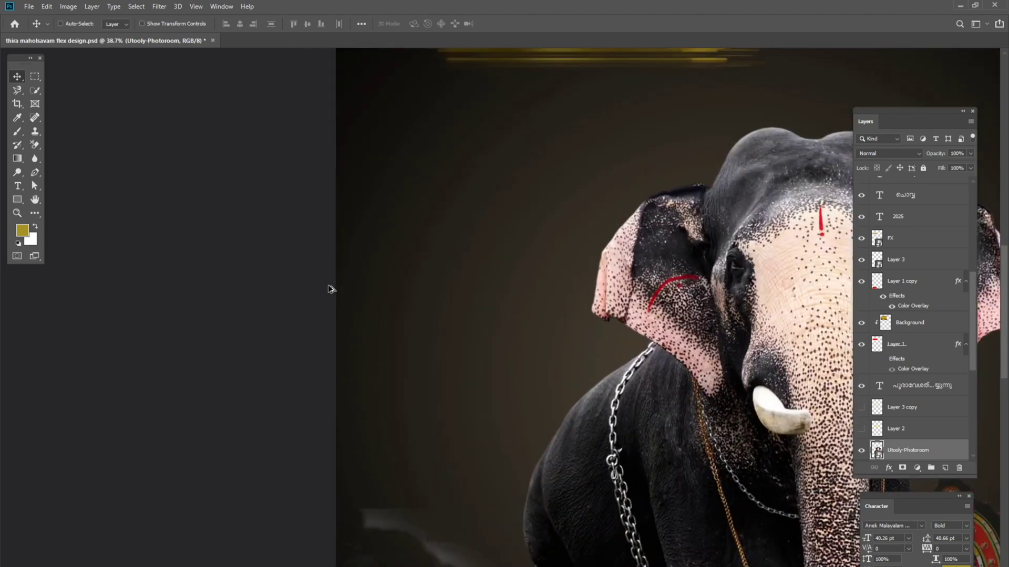
pyautogui.scroll(-2, 329, 288)
pyautogui.scroll(-1, 330, 289)
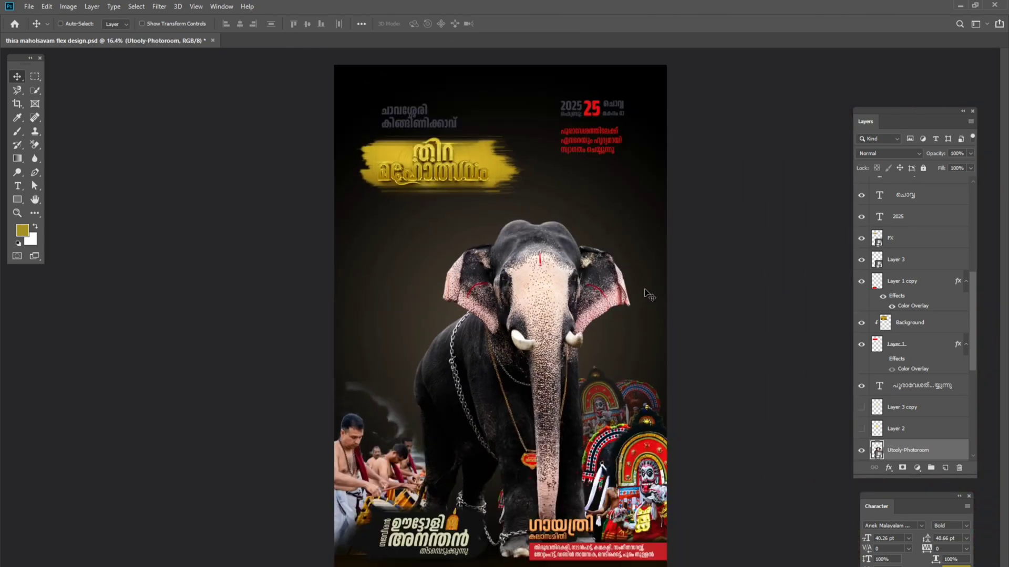
# - Add a Photo Filter adjustment layer above the Utooly-Photoroom elephant layer
pyautogui.rightClick(545, 280)
pyautogui.click(593, 287)
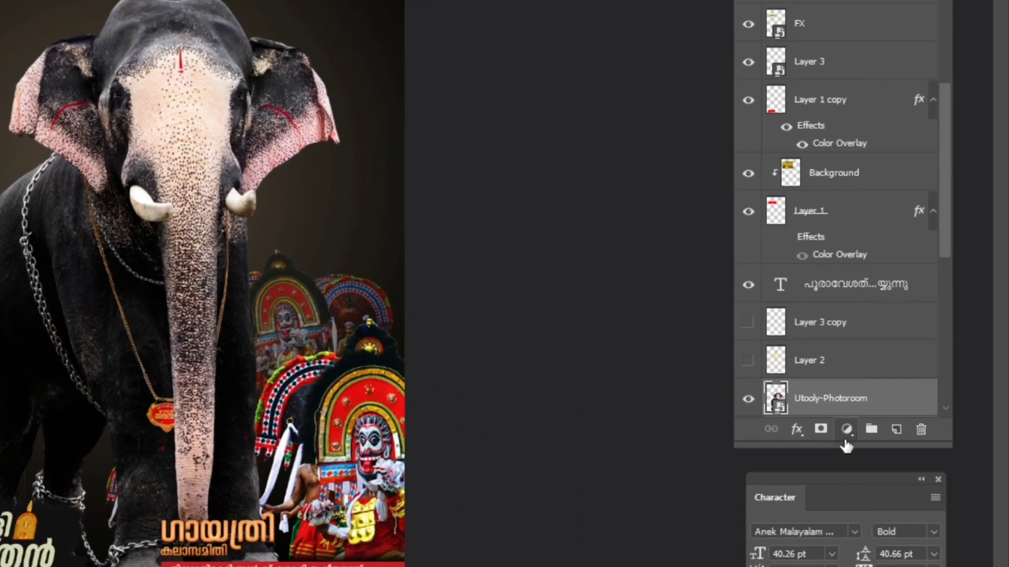
pyautogui.click(916, 467)
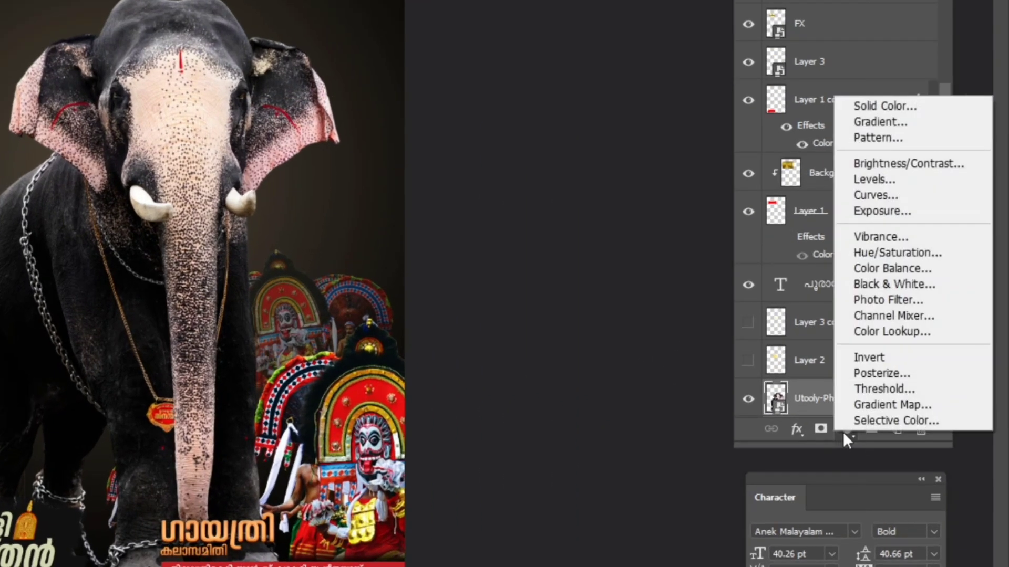
pyautogui.click(893, 299)
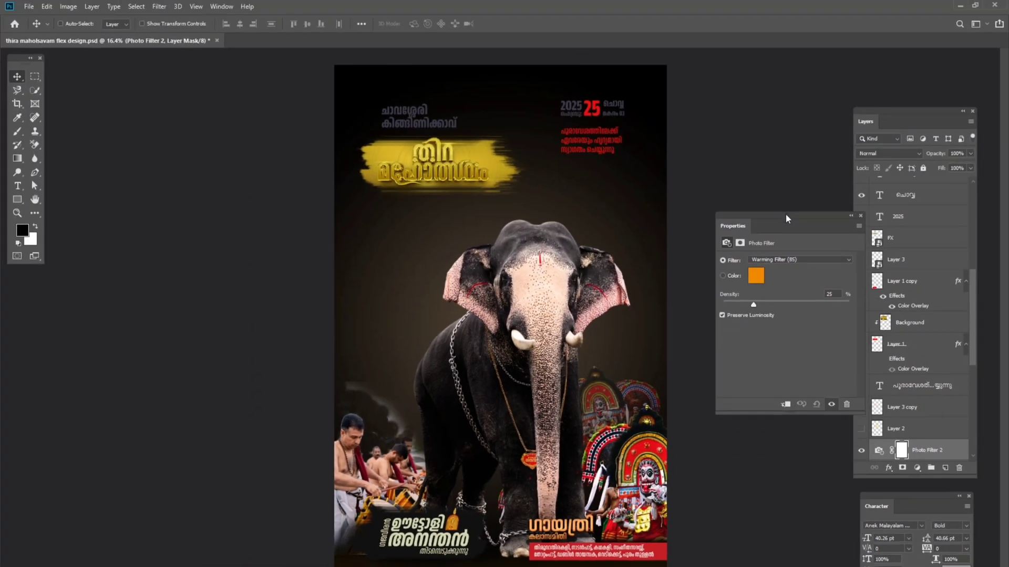
pyautogui.moveTo(785, 218); pyautogui.dragTo(786, 194)
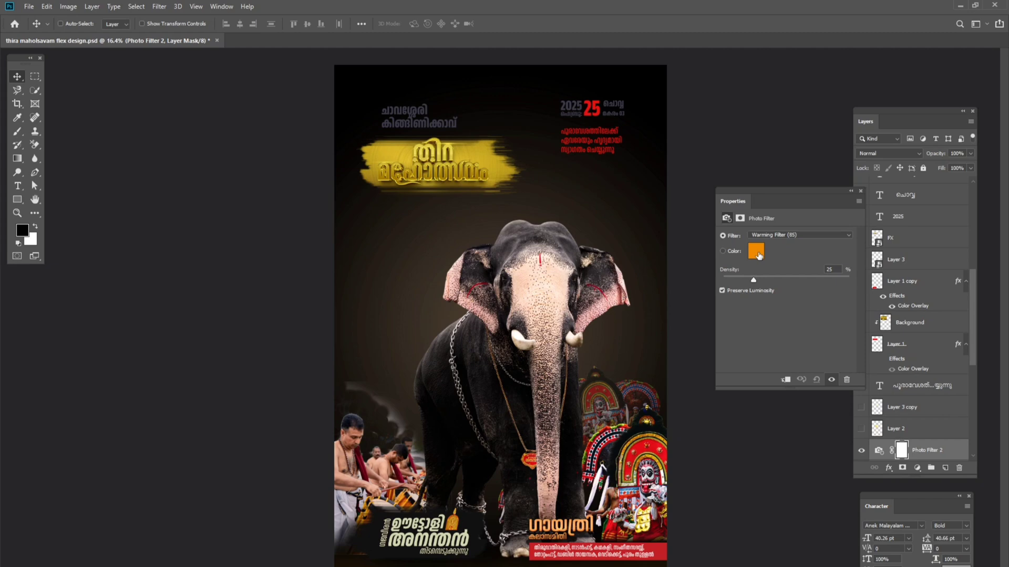
# - Set the photo filter to a custom yellow-orange colour f8a310
pyautogui.click(834, 236)
pyautogui.press('Down')
pyautogui.press('Down')
pyautogui.press('Down')
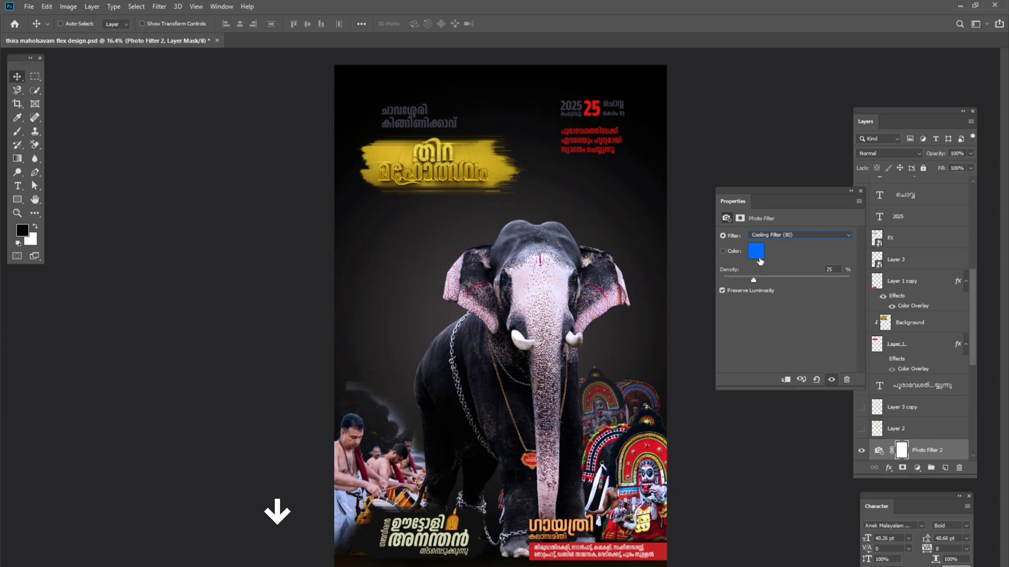
pyautogui.press('Down')
pyautogui.press('Down')
pyautogui.press('Down')
pyautogui.press('Down')
pyautogui.press('Down')
pyautogui.press('Down')
pyautogui.press('Down')
pyautogui.press('Down')
pyautogui.press('Down')
pyautogui.press('Down')
pyautogui.scroll(8, 778, 236)
pyautogui.scroll(3, 781, 237)
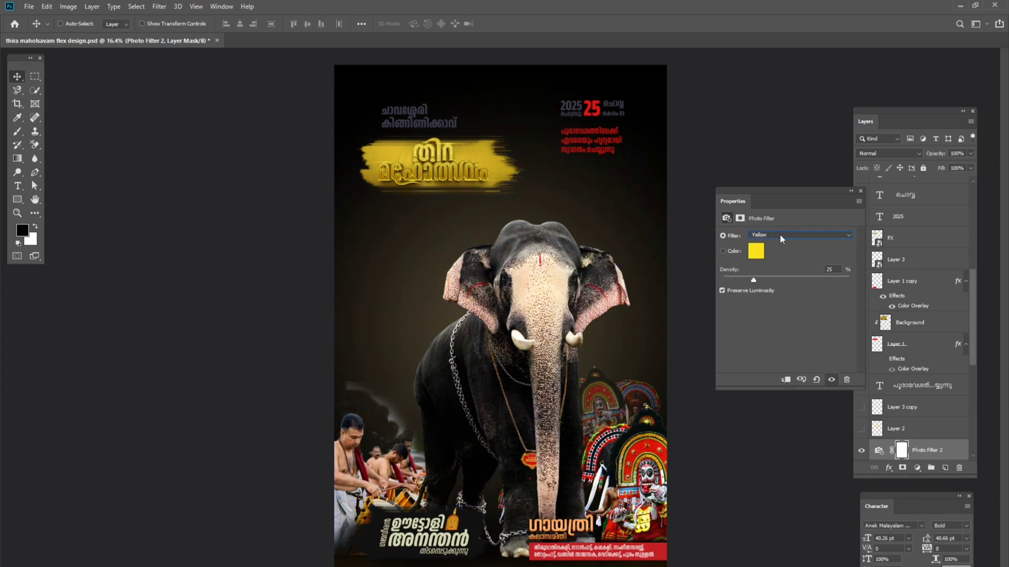
pyautogui.click(755, 252)
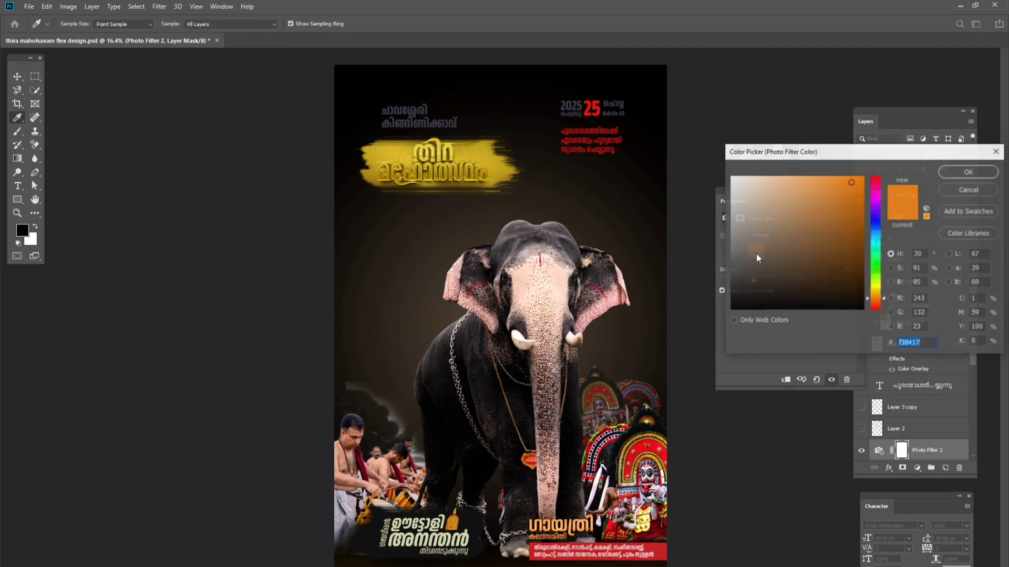
pyautogui.moveTo(883, 299); pyautogui.dragTo(884, 297)
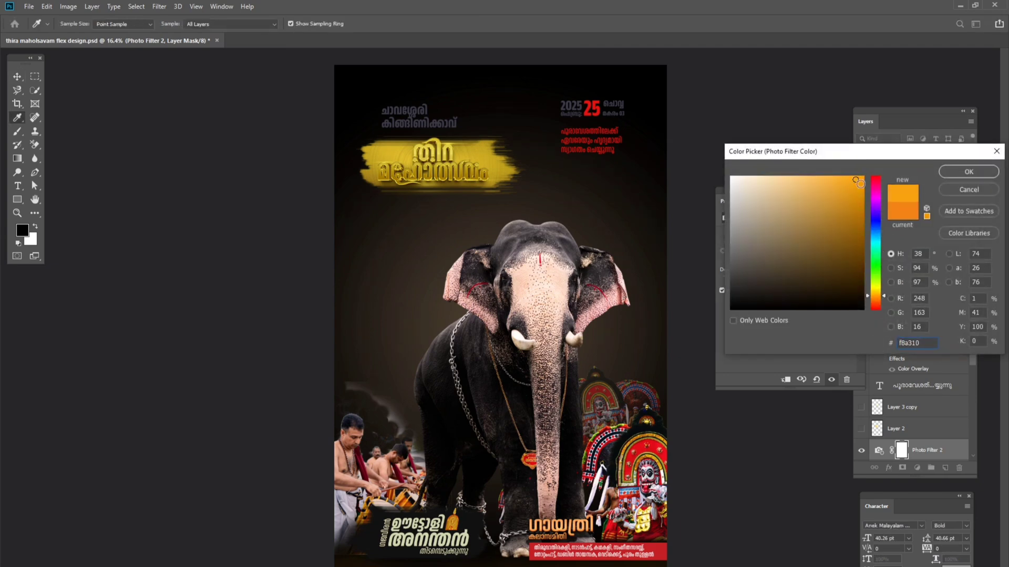
pyautogui.press('Return')
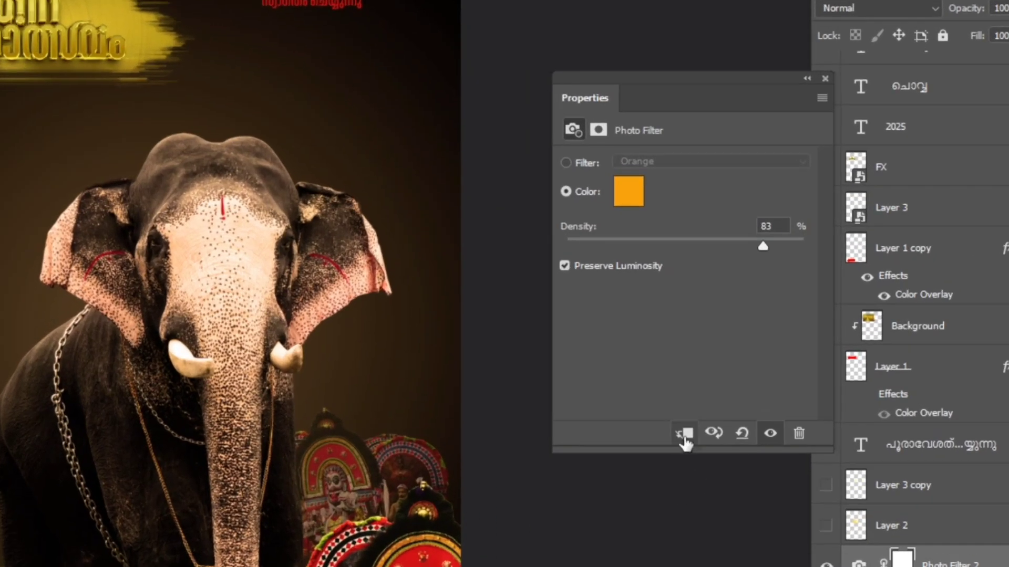
# - Clip the photo filter to the elephant layer and select its mask
pyautogui.click(683, 435)
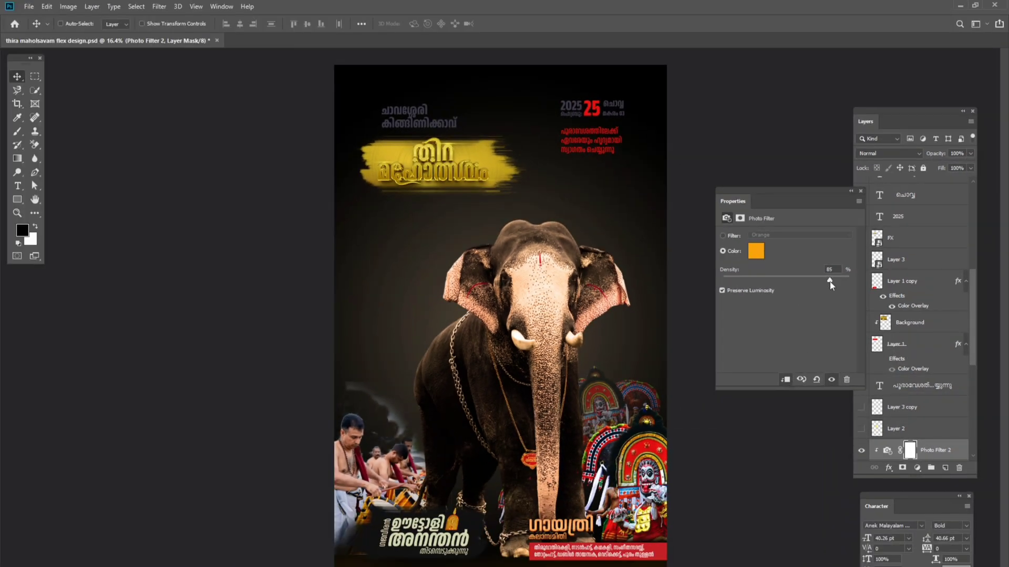
pyautogui.click(860, 191)
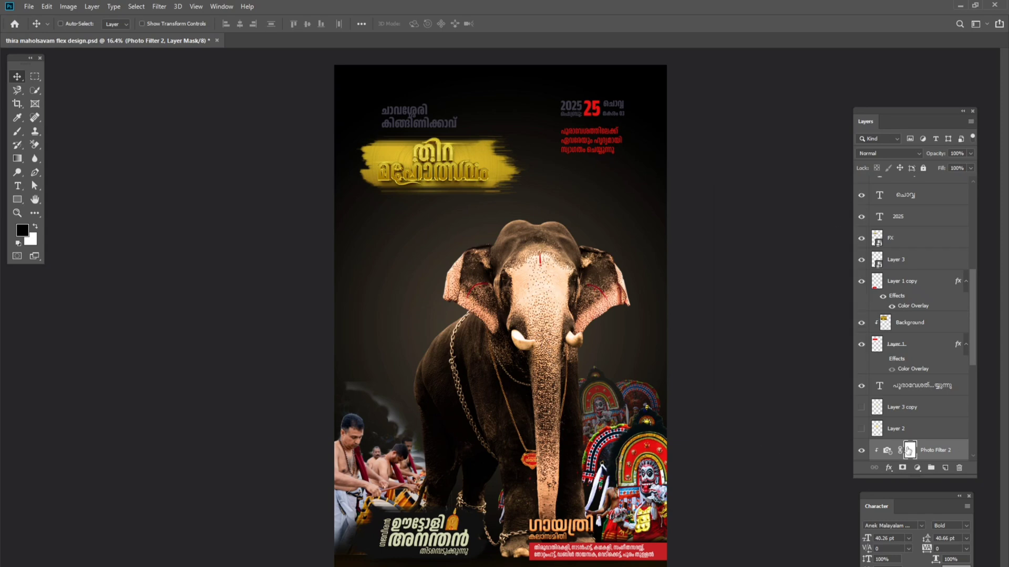
pyautogui.click(887, 451)
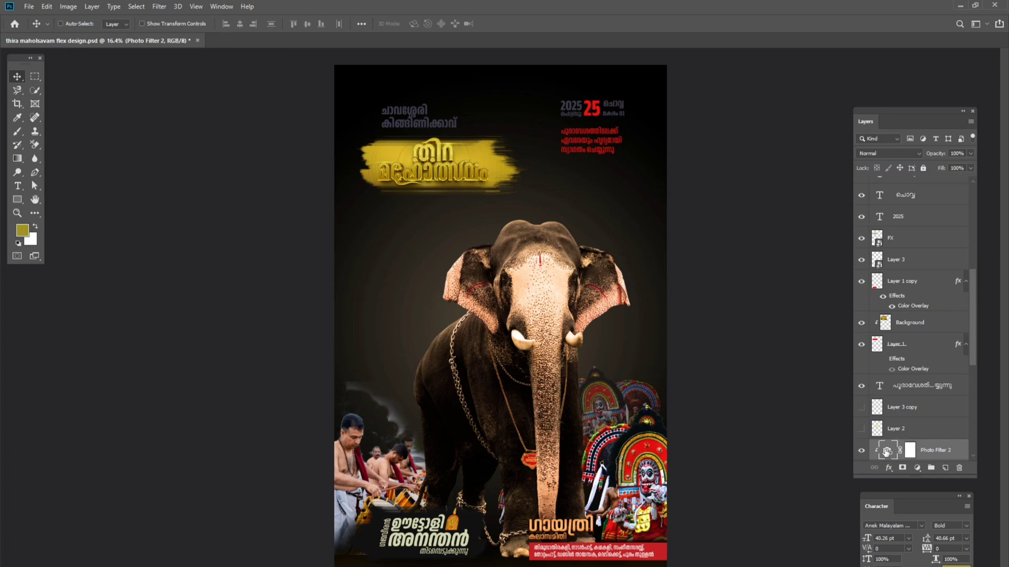
pyautogui.click(909, 451)
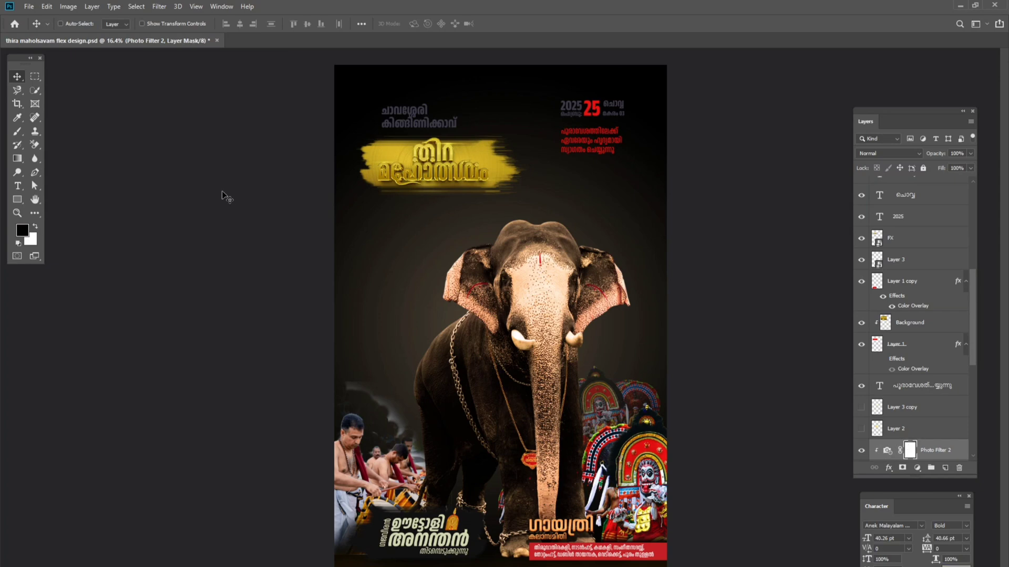
# - Paint the mask over the elephant's head with a size 800, 12% opacity brush
pyautogui.click(18, 133)
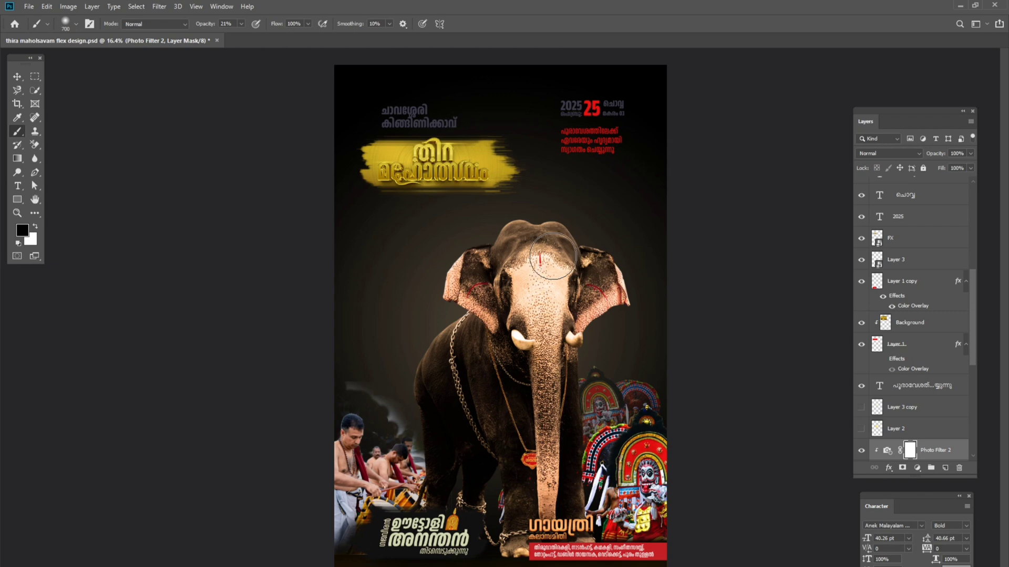
pyautogui.press(']')
pyautogui.click(241, 24)
pyautogui.moveTo(241, 35); pyautogui.dragTo(237, 36)
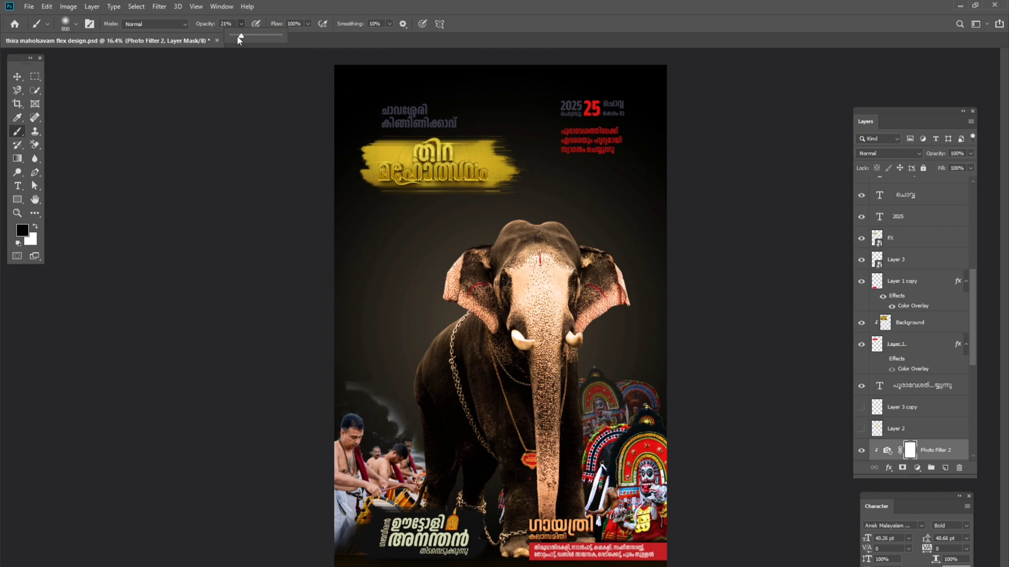
pyautogui.click(565, 368)
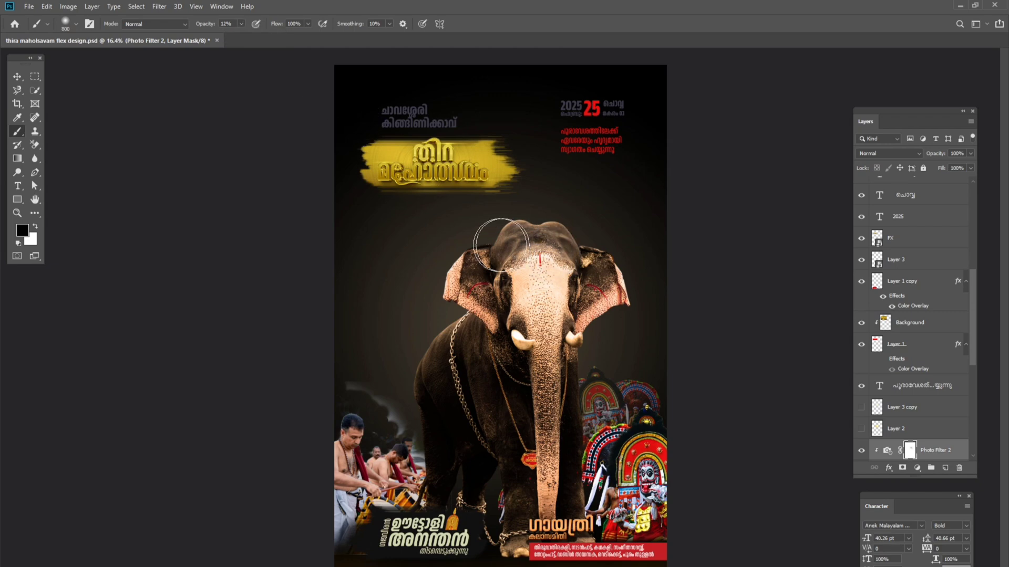
pyautogui.moveTo(501, 244); pyautogui.dragTo(640, 262)
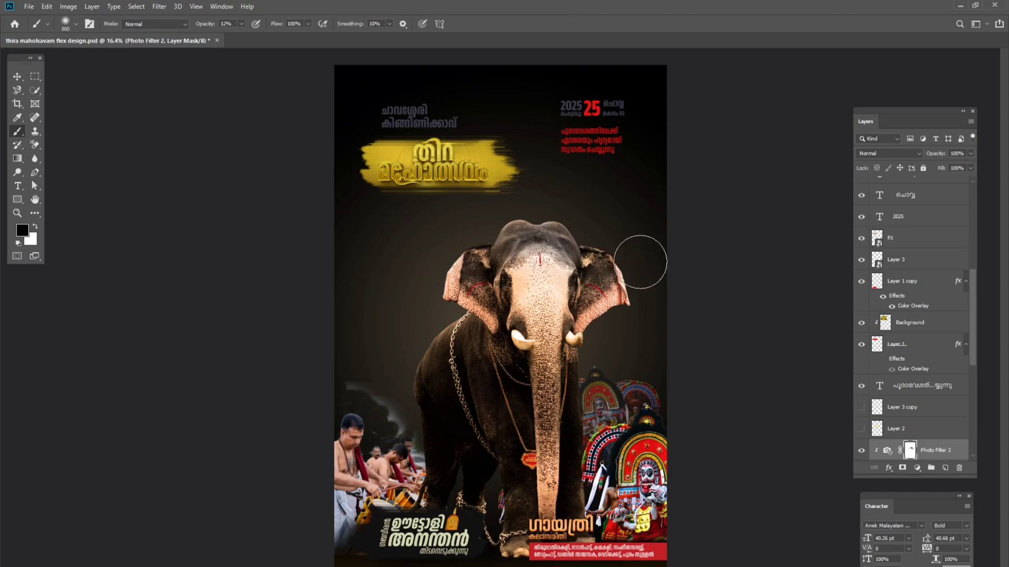
pyautogui.click(17, 76)
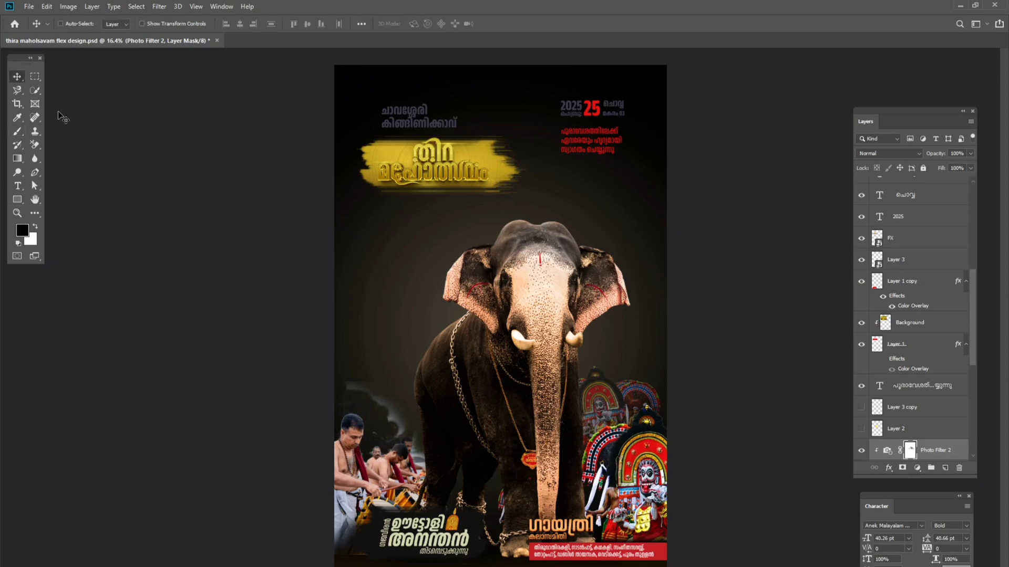
# - Select and unlock the chendamelam-2 drummers layer
pyautogui.scroll(3, 379, 430)
pyautogui.moveTo(379, 431); pyautogui.dragTo(363, 262)
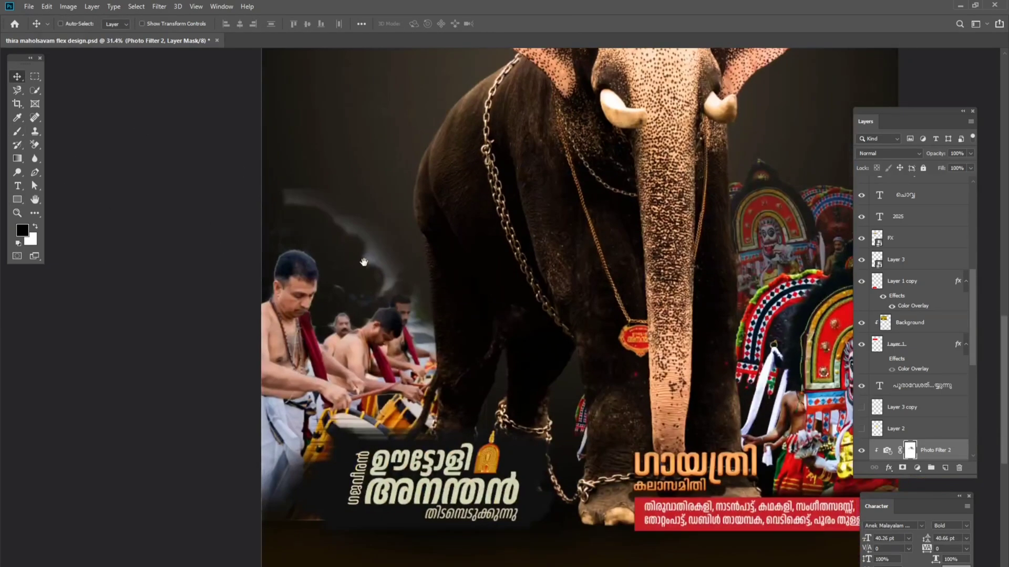
pyautogui.rightClick(304, 327)
pyautogui.click(315, 332)
pyautogui.scroll(-4, 399, 383)
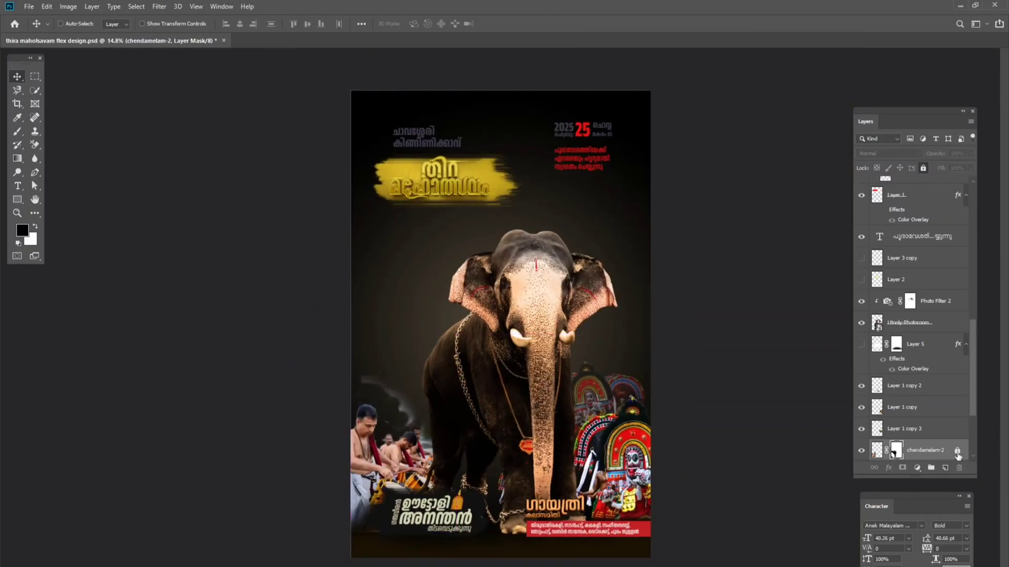
pyautogui.click(957, 451)
# - Scale the drummers image up to about 103%
pyautogui.rightClick(398, 439)
pyautogui.click(399, 448)
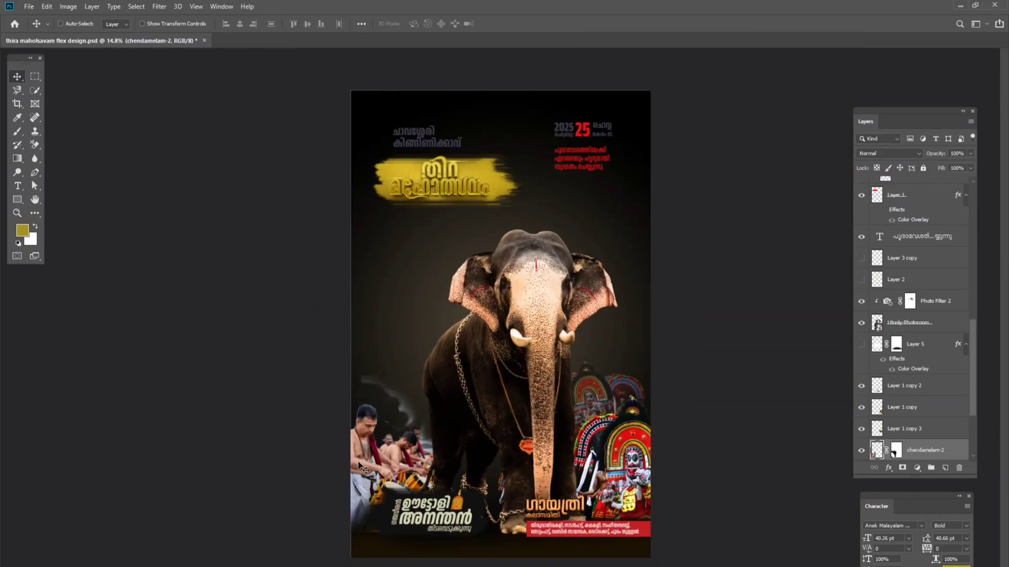
pyautogui.hotkey('ctrl', 't')
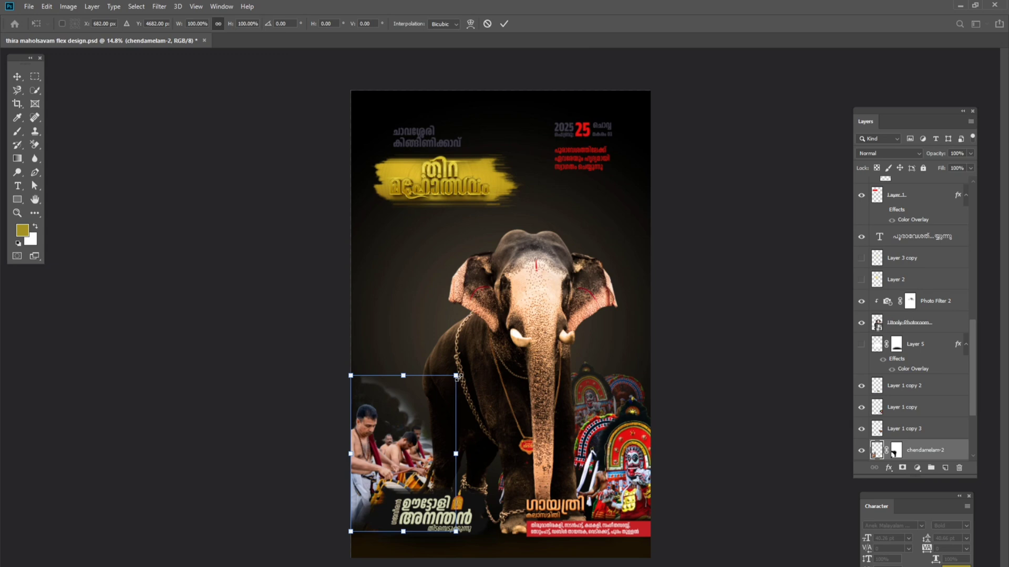
pyautogui.moveTo(456, 375); pyautogui.dragTo(460, 372)
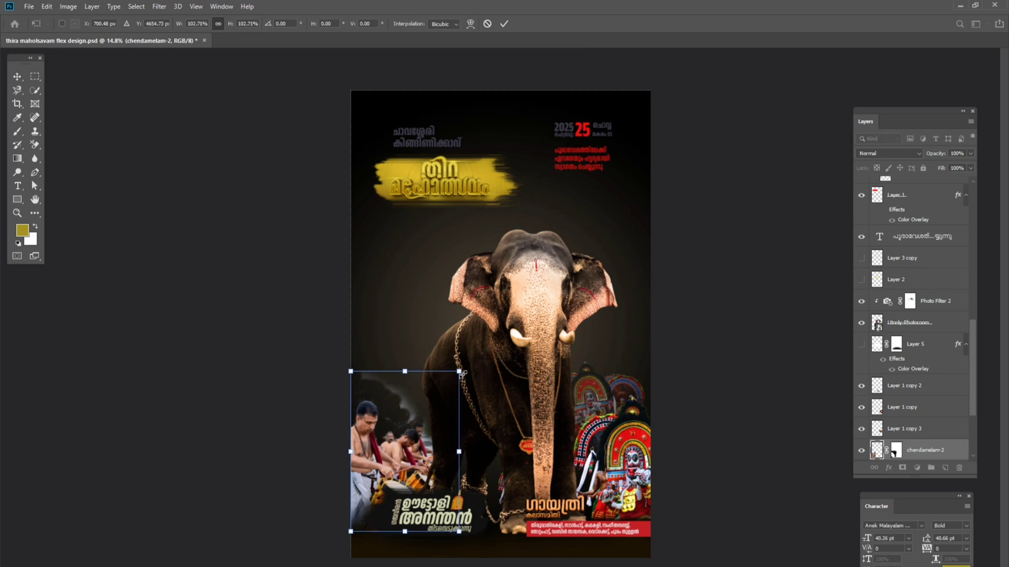
pyautogui.doubleClick(401, 409)
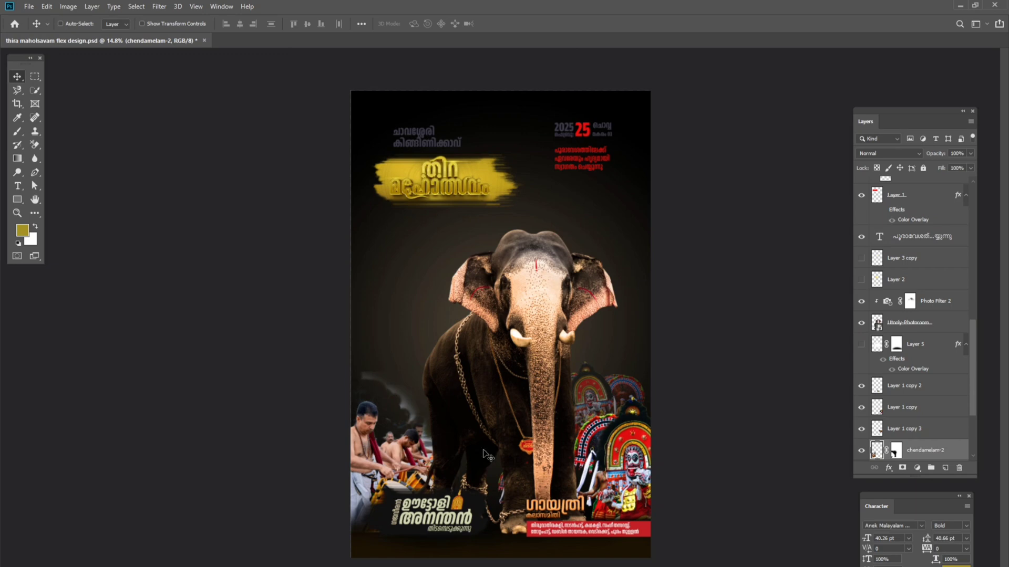
# - Select the drummers layer mask and set up a soft brush at size 500 with adjusted opacity
pyautogui.click(895, 452)
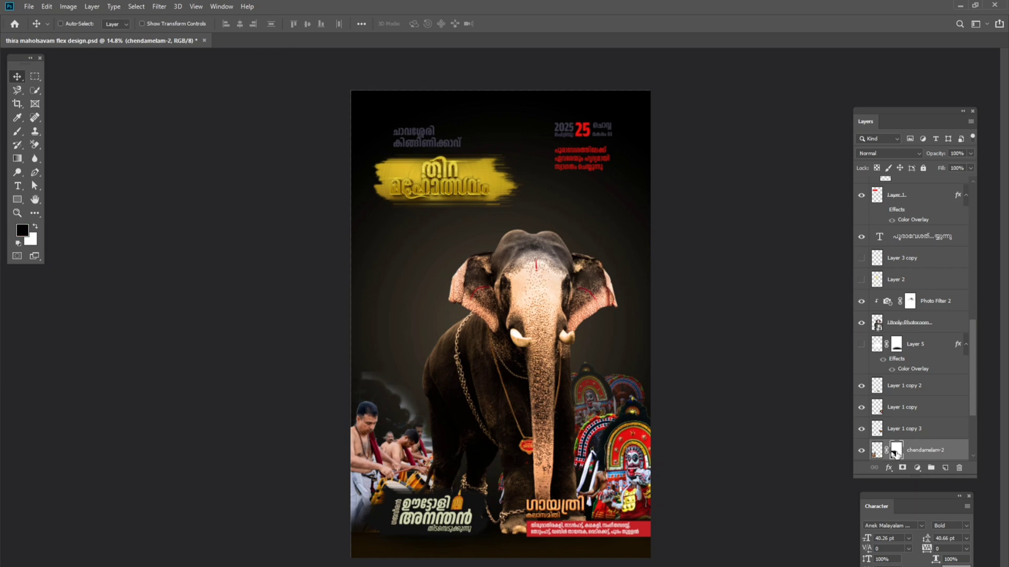
pyautogui.click(16, 133)
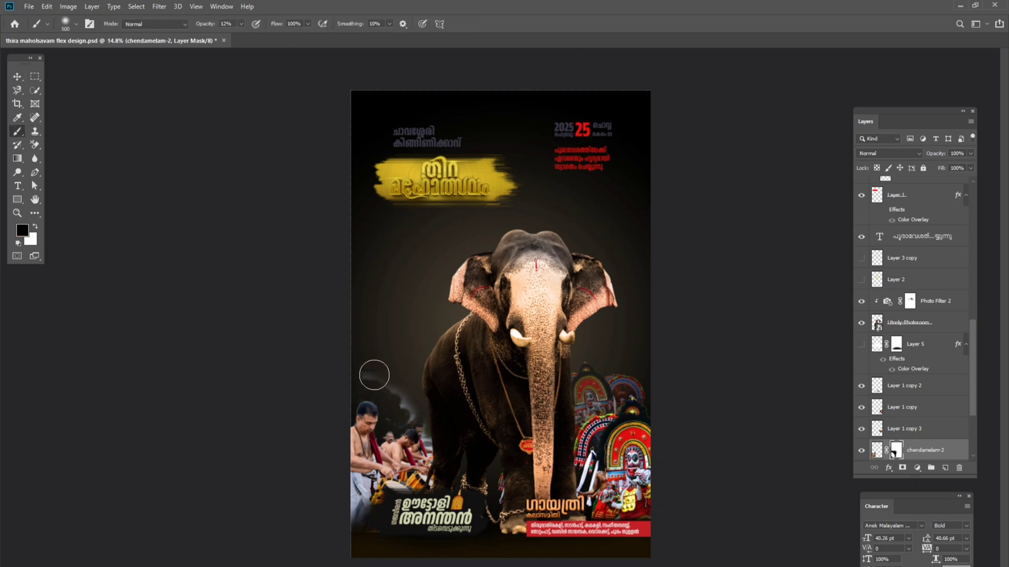
pyautogui.press('[')
pyautogui.click(241, 24)
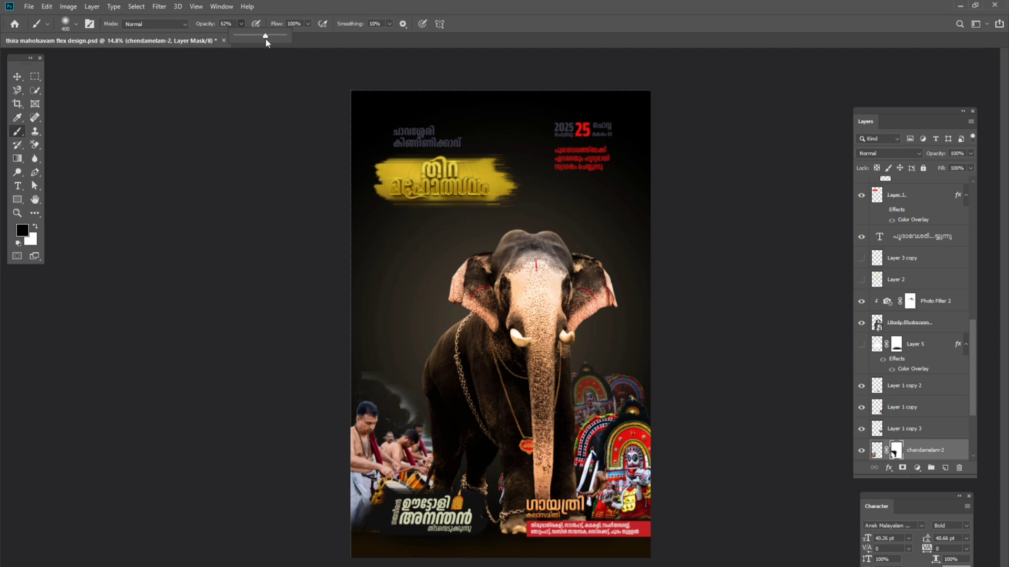
pyautogui.press(']')
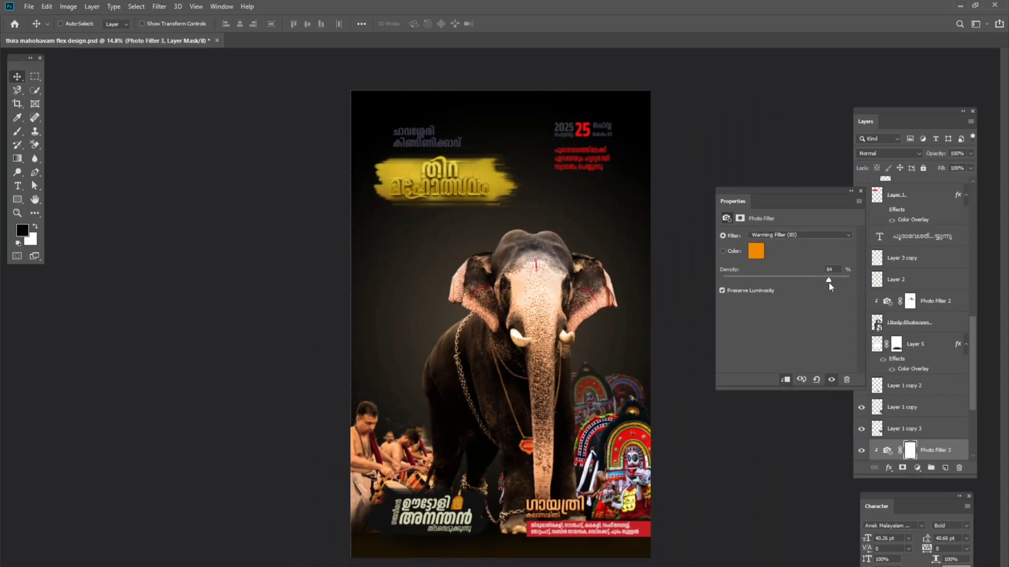
# - Close the photo filter settings and nudge the theyyam figure slightly up into place
pyautogui.click(861, 191)
pyautogui.press('b')
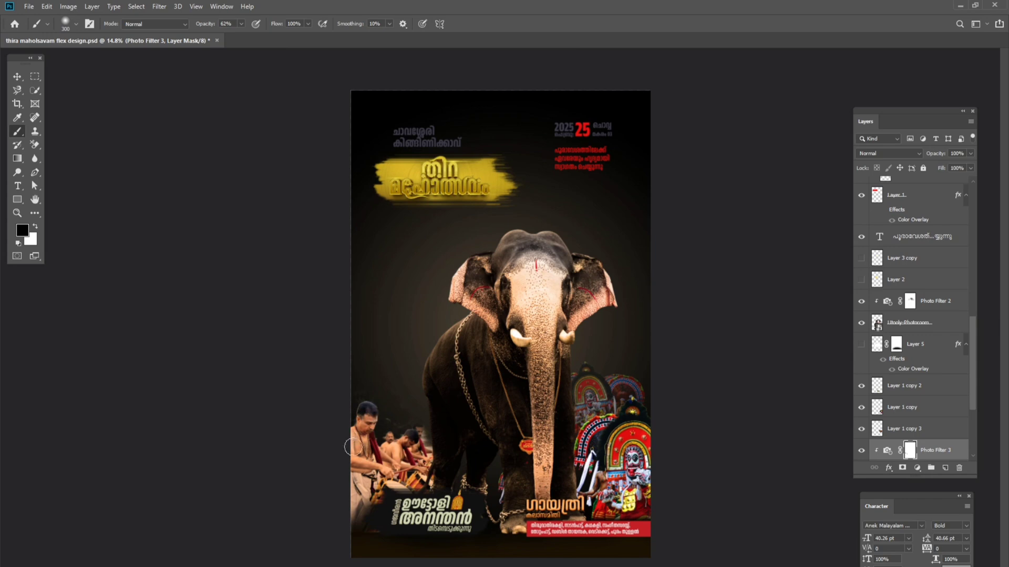
pyautogui.press('v')
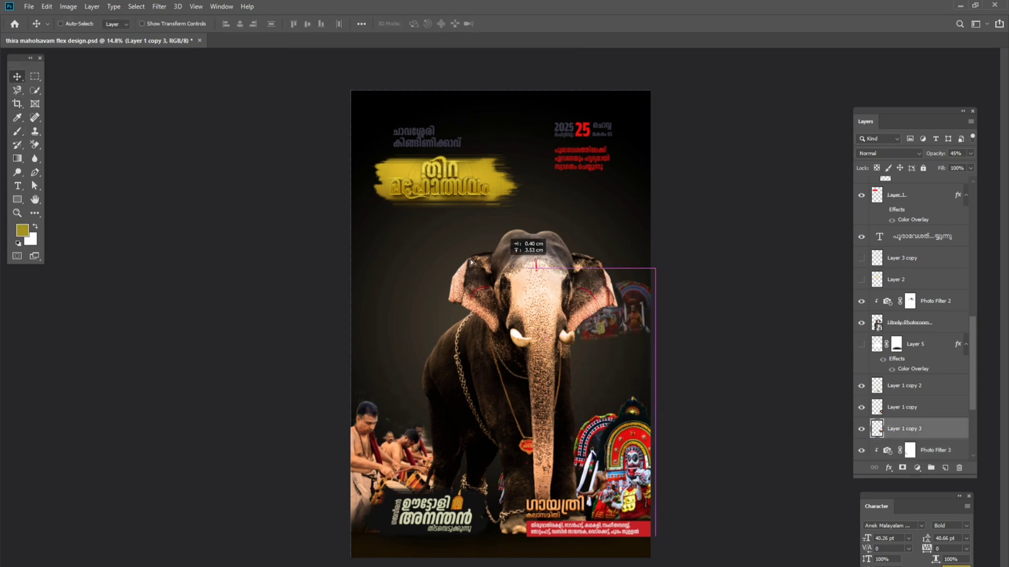
pyautogui.moveTo(598, 403); pyautogui.dragTo(598, 394)
# - Add a Warming Filter (85) photo filter at 100% density clipped to Layer 1 copy
pyautogui.click(917, 467)
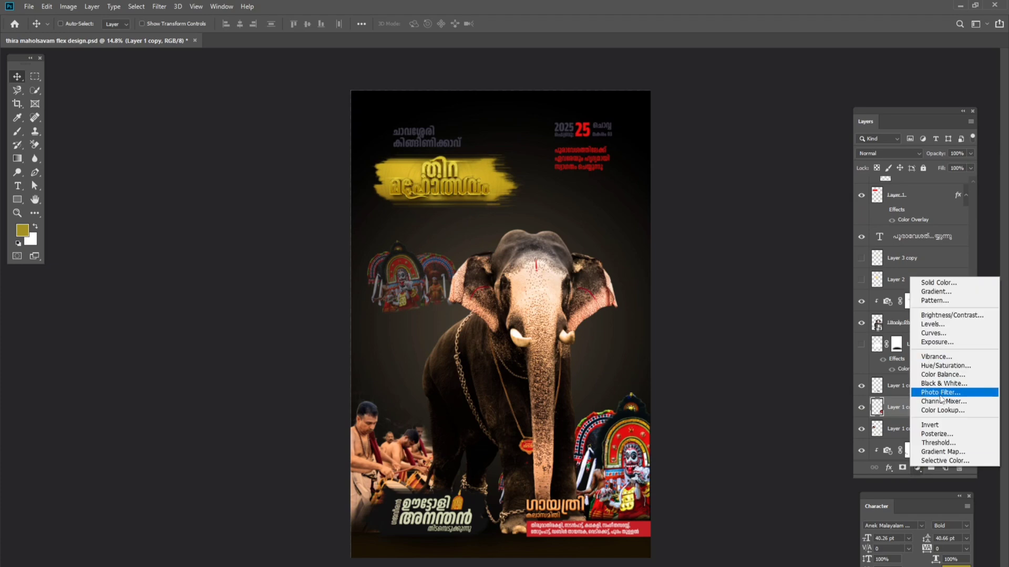
pyautogui.click(932, 395)
pyautogui.moveTo(816, 279); pyautogui.dragTo(818, 279)
pyautogui.hotkey('ctrl', 'alt', 'g')
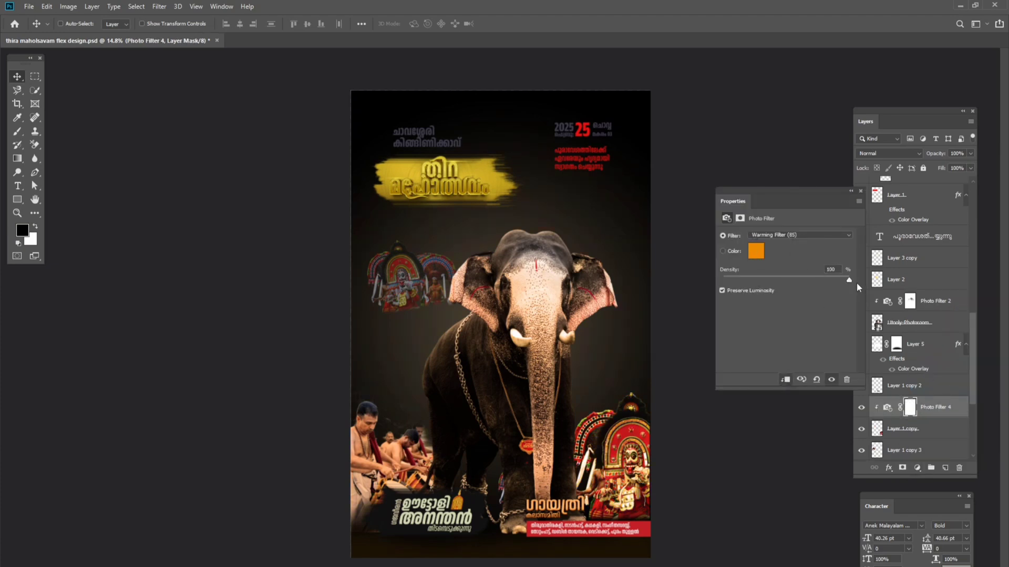
pyautogui.click(861, 190)
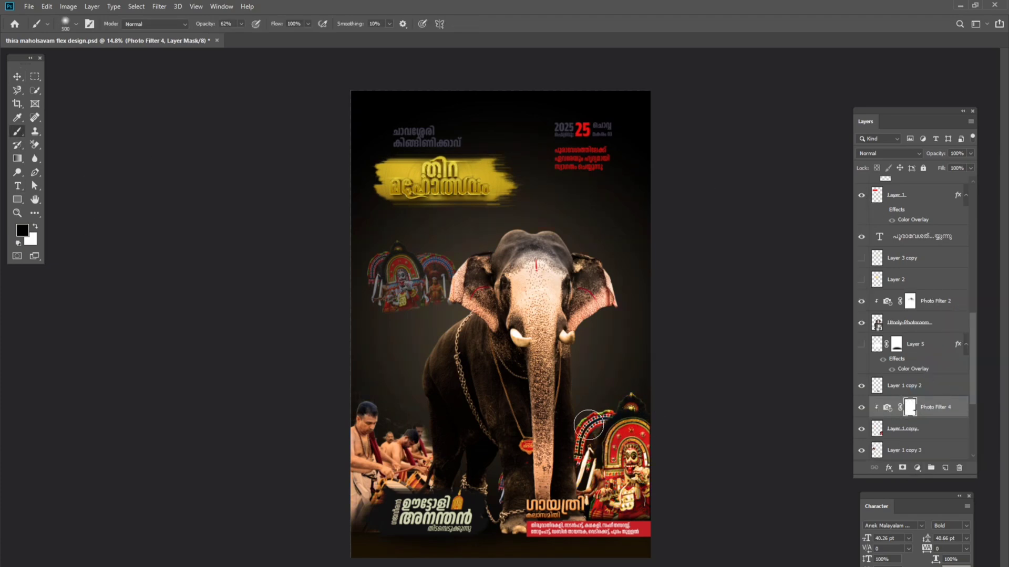
# - Toggle the elephant's visibility from Photo Filter 2 to compare, then select the elephant layer
pyautogui.click(885, 305)
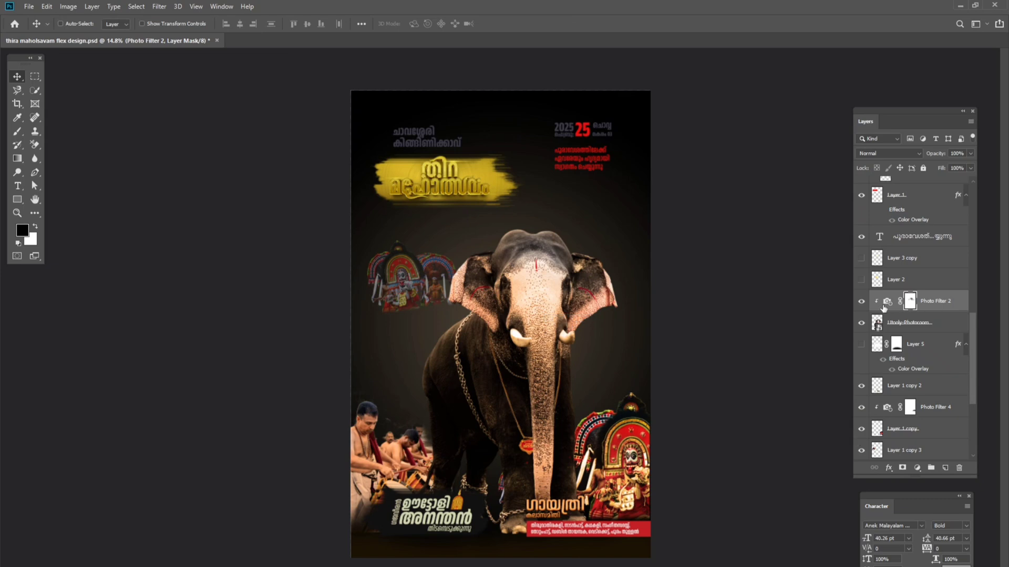
pyautogui.click(862, 323)
pyautogui.click(862, 323)
pyautogui.click(909, 325)
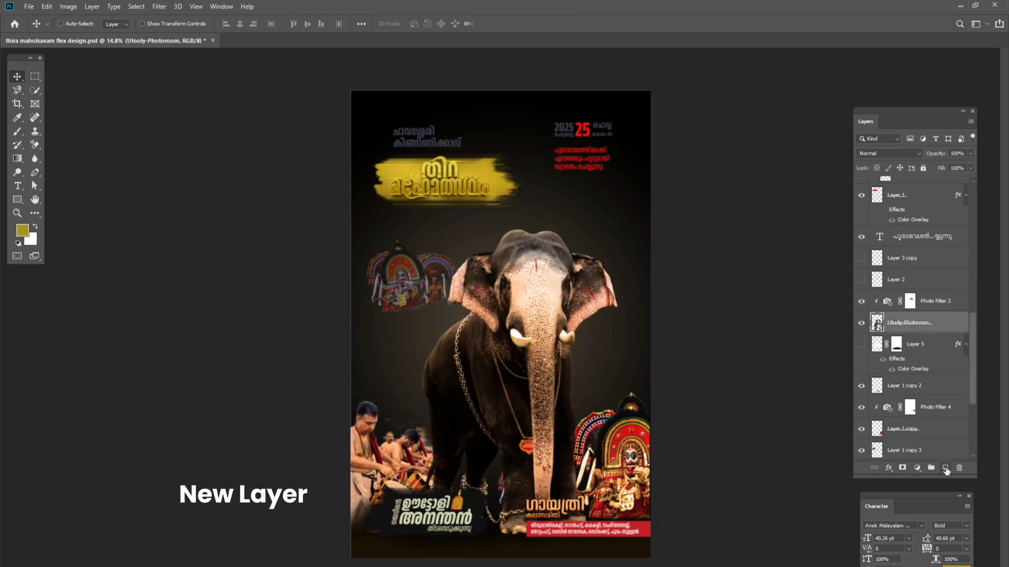
# - Add a new layer clipped to the elephant and set a large black soft brush at 15% opacity
pyautogui.click(945, 467)
pyautogui.press('ctrl')
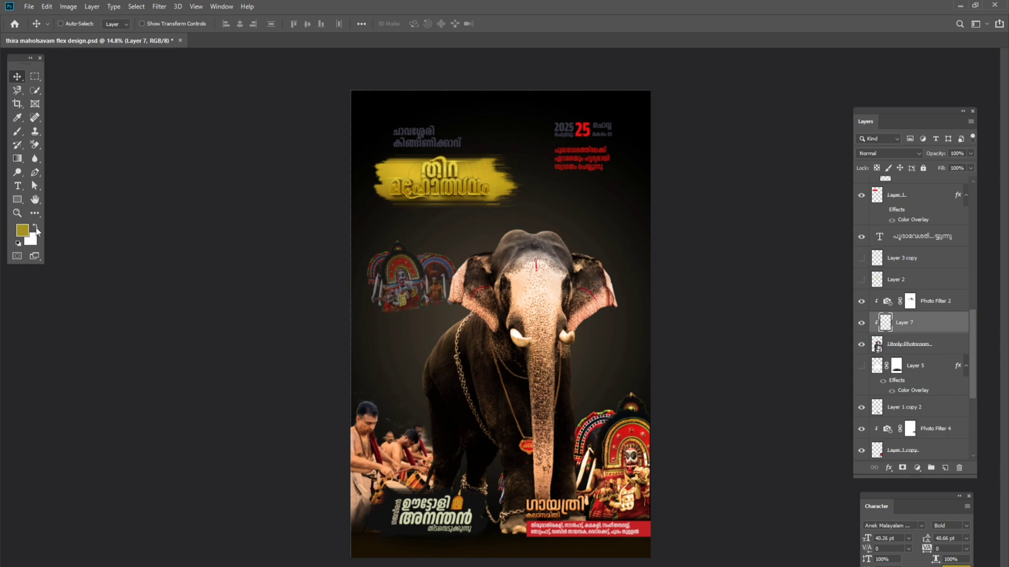
pyautogui.click(18, 243)
pyautogui.click(18, 131)
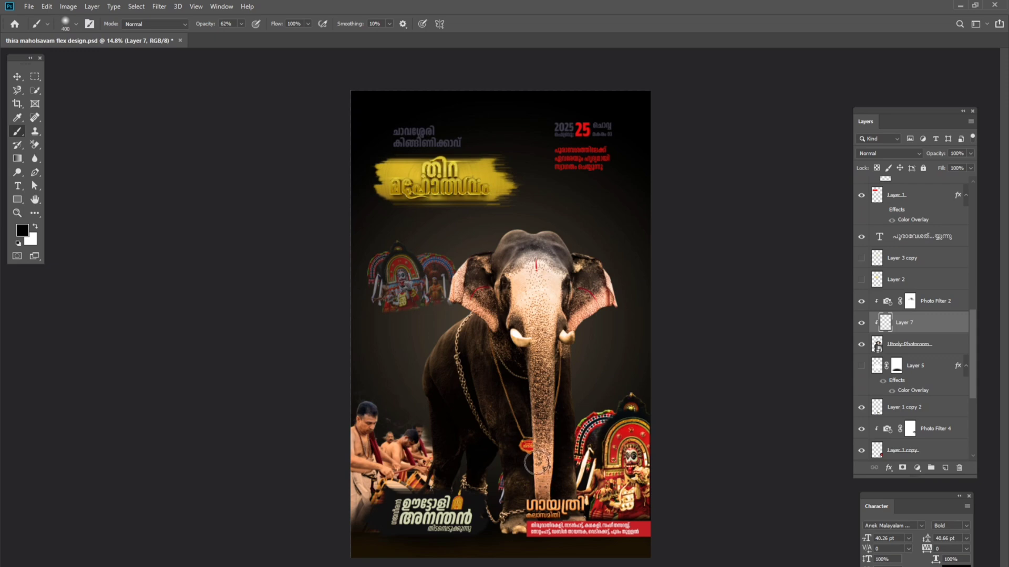
pyautogui.press('3')
pyautogui.press(']')
pyautogui.press(']')
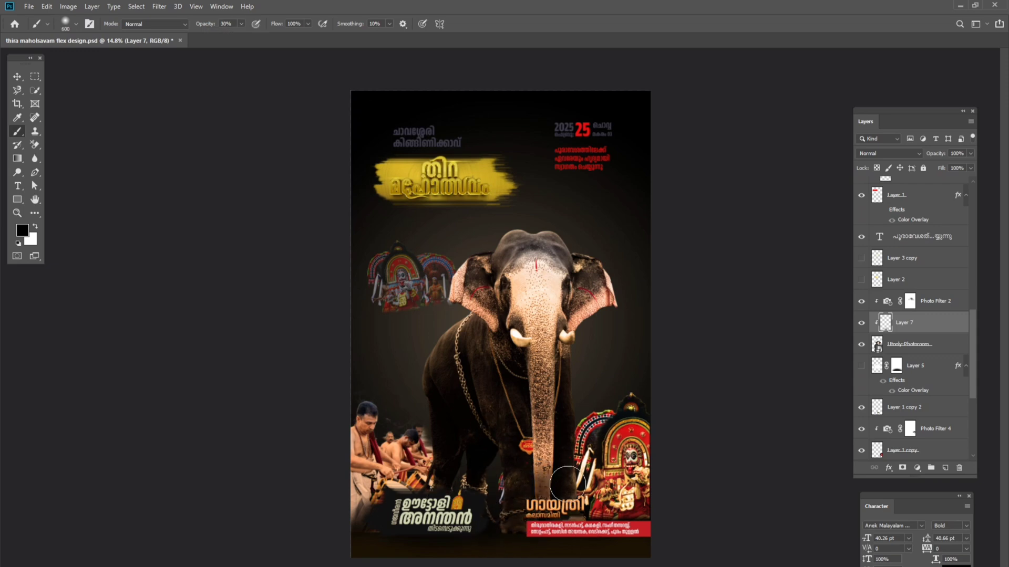
pyautogui.press(']')
pyautogui.press(']')
pyautogui.press('1')
pyautogui.press('5')
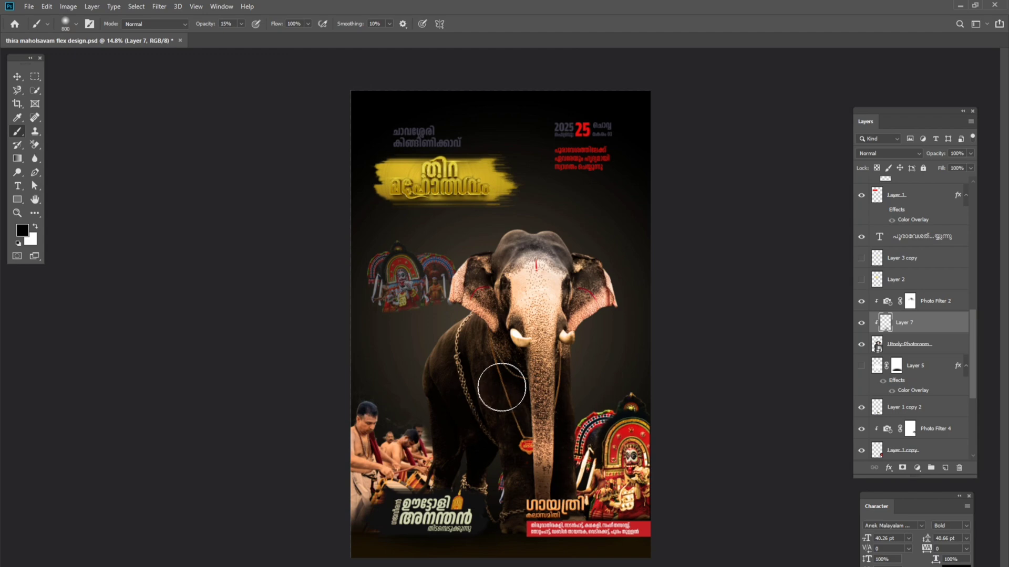
# - Shade the elephant's tusks, ears and eyes in black, then select the elephant layer
pyautogui.keyDown('alt'); pyautogui.scroll(5, 502, 387); pyautogui.keyUp('alt')
pyautogui.press('[')
pyautogui.press('[')
pyautogui.press('[')
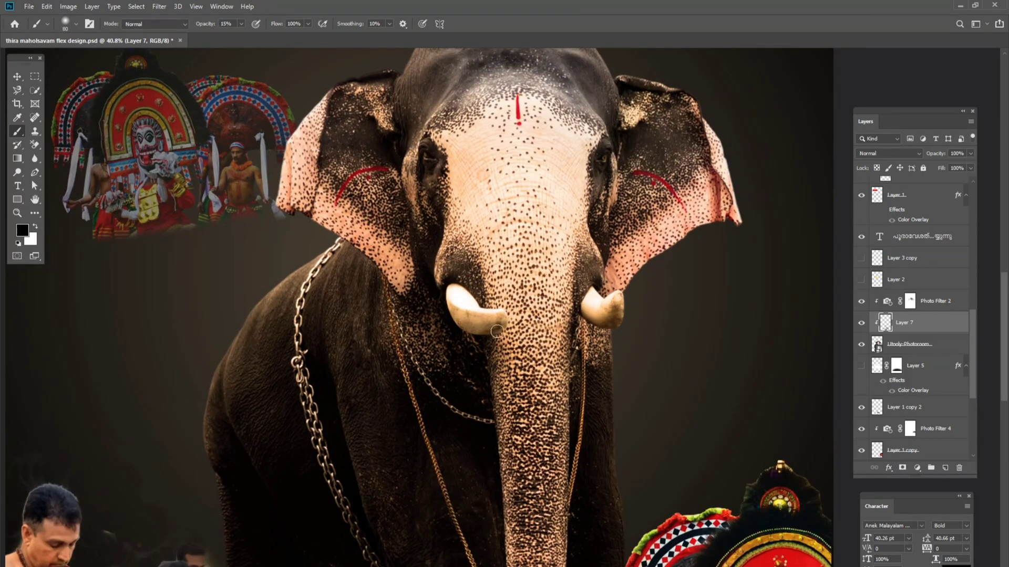
pyautogui.moveTo(594, 317); pyautogui.dragTo(619, 304)
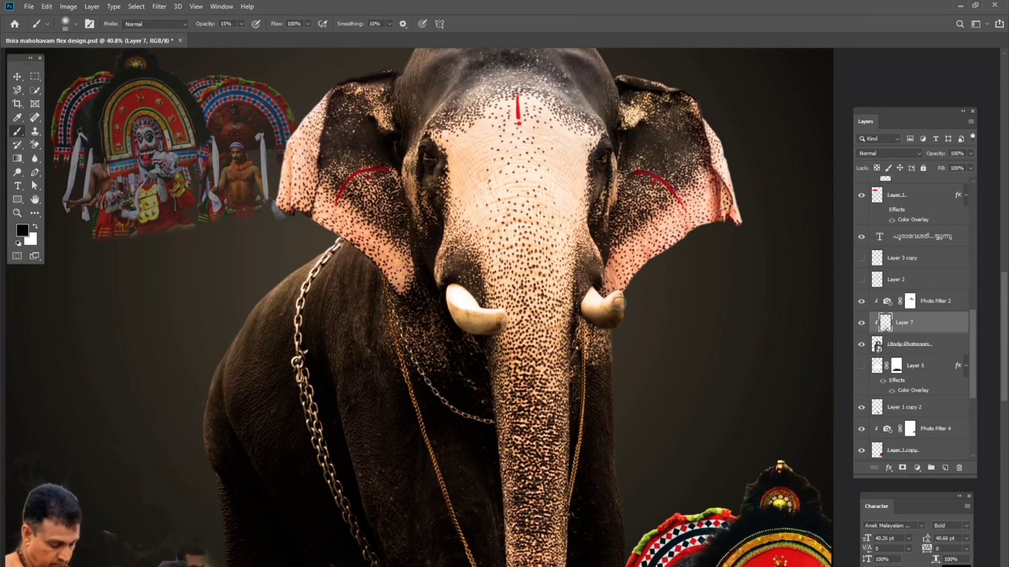
pyautogui.press(']')
pyautogui.press(']')
pyautogui.press(']')
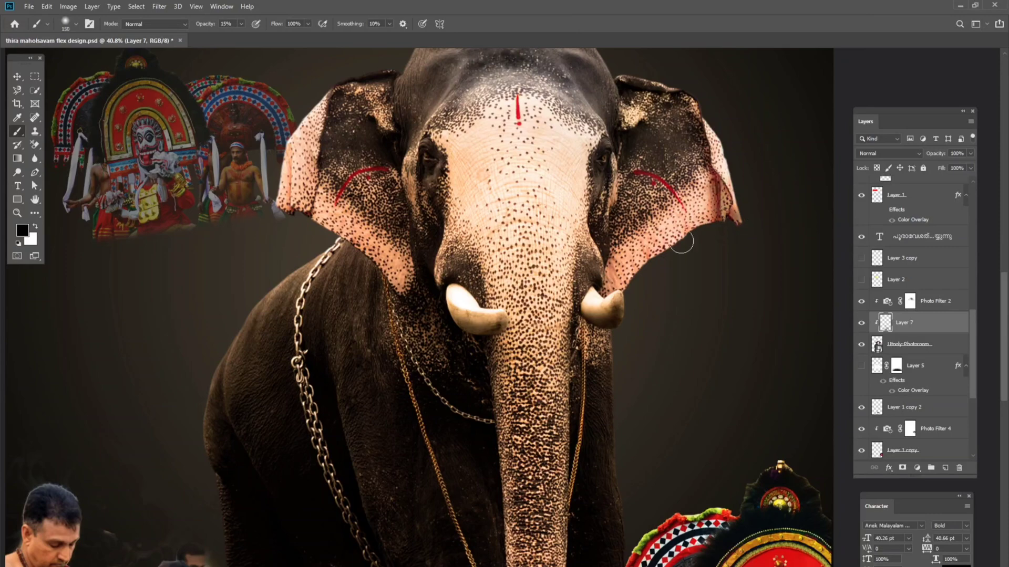
pyautogui.press(']')
pyautogui.press(']')
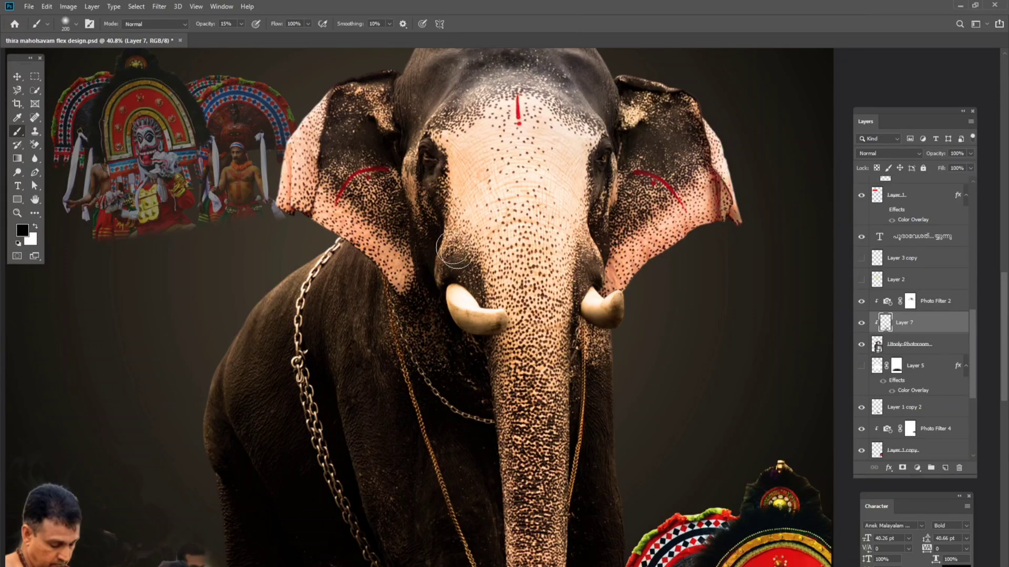
pyautogui.hotkey('ctrl', '0')
pyautogui.press(']')
pyautogui.press(']')
pyautogui.press(']')
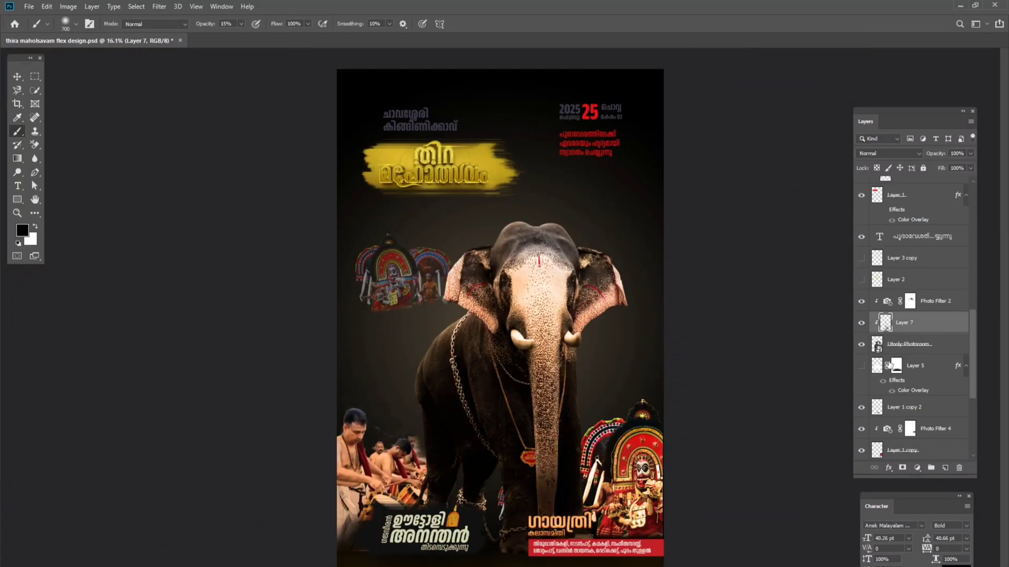
pyautogui.click(904, 347)
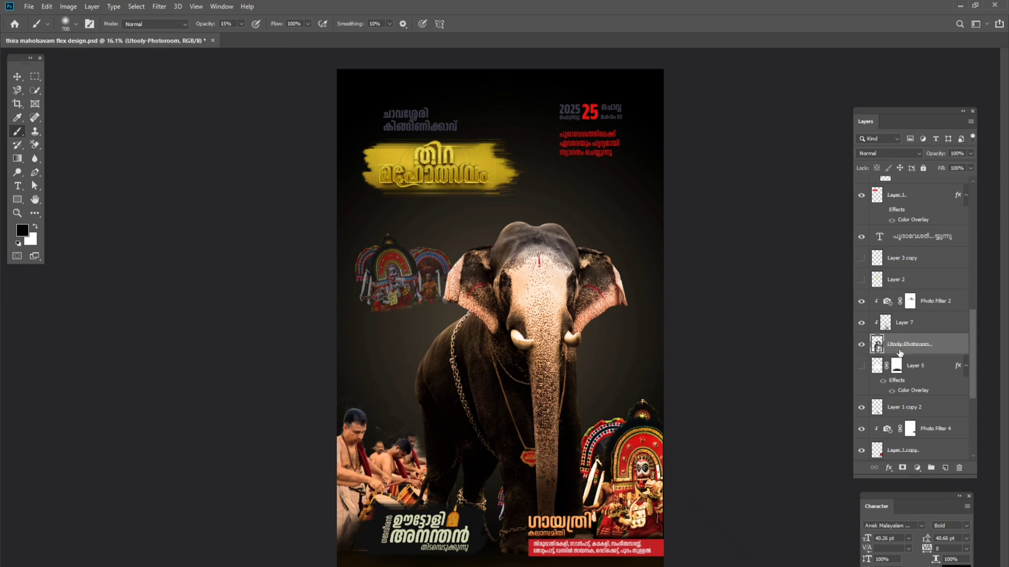
# - Apply Levels to the elephant with input levels 15 and 251
pyautogui.hotkey('ctrl', 'l')
pyautogui.moveTo(488, 133); pyautogui.dragTo(807, 272)
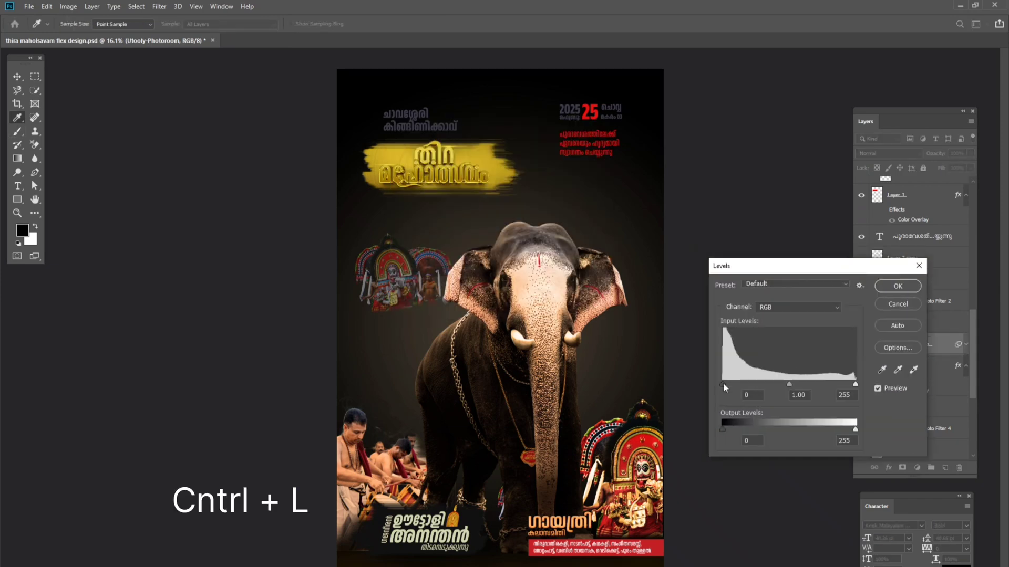
pyautogui.moveTo(724, 385); pyautogui.dragTo(730, 385)
pyautogui.moveTo(855, 385); pyautogui.dragTo(853, 386)
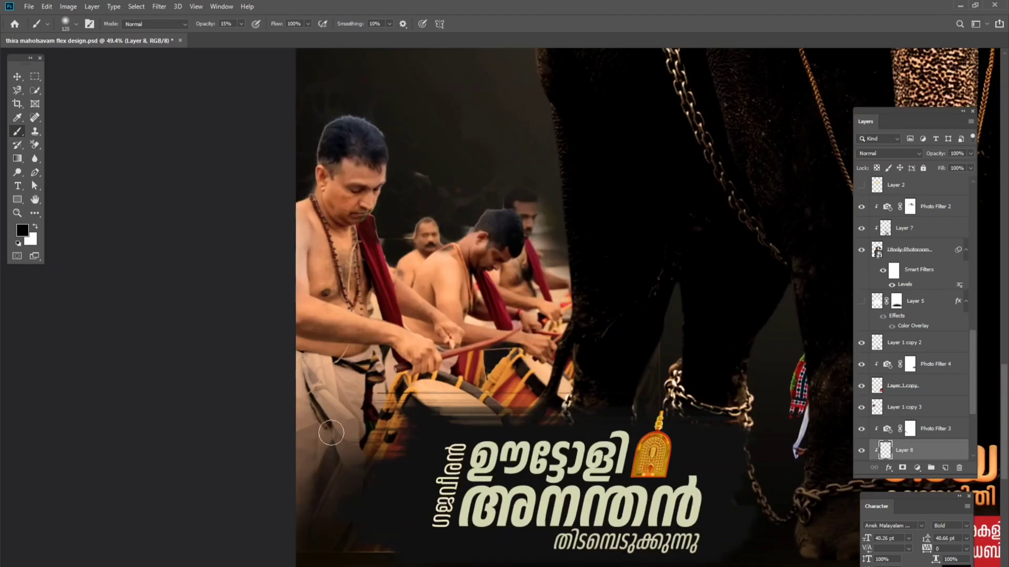
# - Paint dark shading over the drummers and lower Theyyam, and set Layer 1 copy's Levels highlight to 239
pyautogui.moveTo(331, 432); pyautogui.dragTo(320, 462)
pyautogui.scroll(-3, 267, 357)
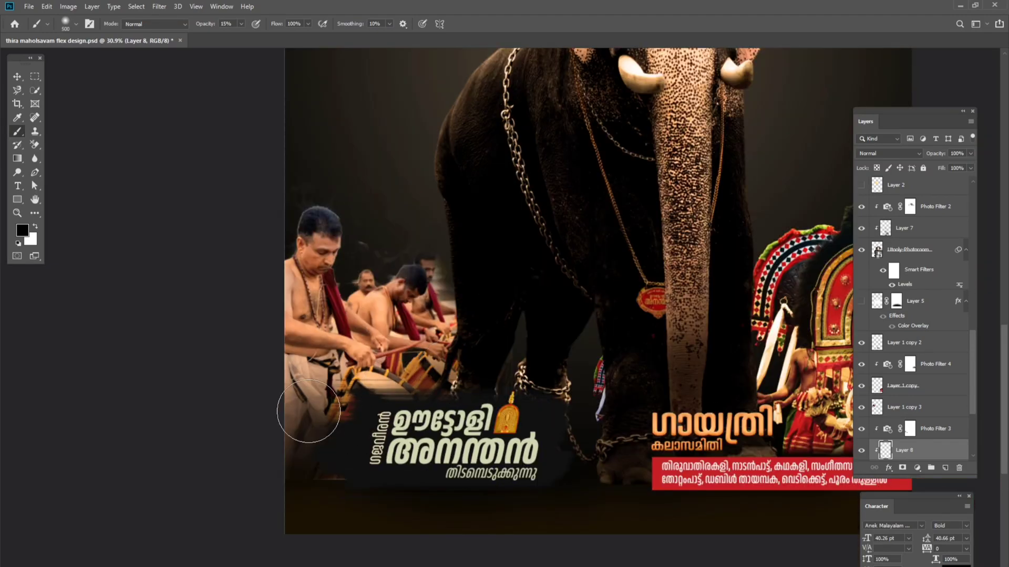
pyautogui.moveTo(294, 389); pyautogui.dragTo(318, 405)
pyautogui.scroll(-3, 318, 406)
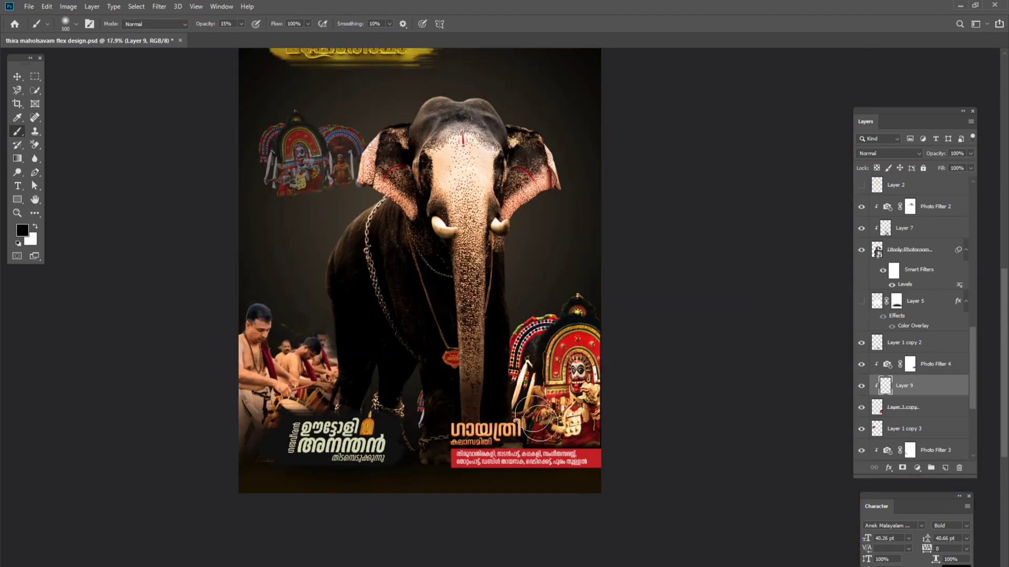
pyautogui.moveTo(536, 420)
pyautogui.mouseDown()
pyautogui.moveTo(603, 443)
pyautogui.moveTo(552, 447)
pyautogui.moveTo(603, 424)
pyautogui.moveTo(528, 417)
pyautogui.mouseUp()
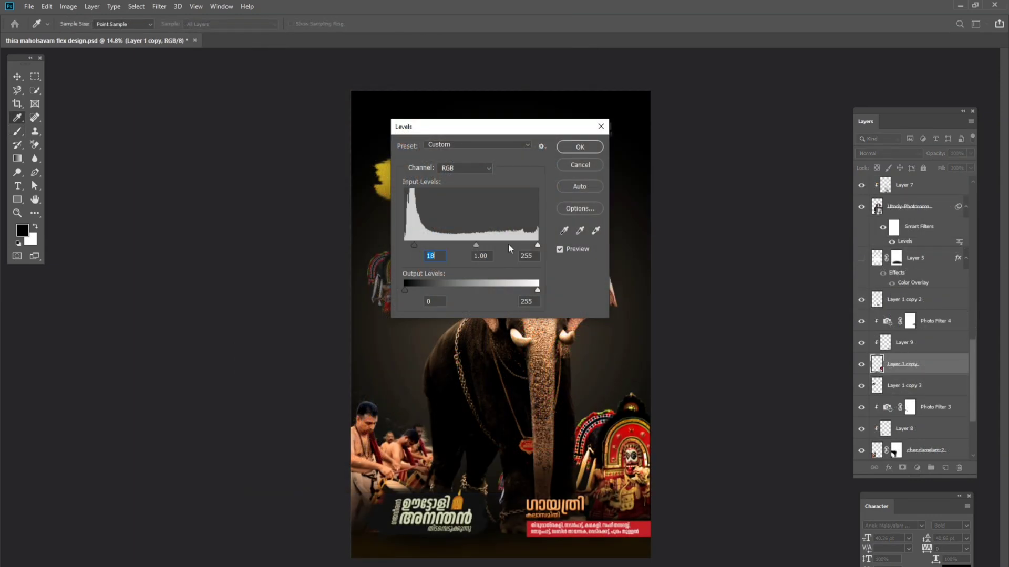
pyautogui.moveTo(537, 244); pyautogui.dragTo(530, 246)
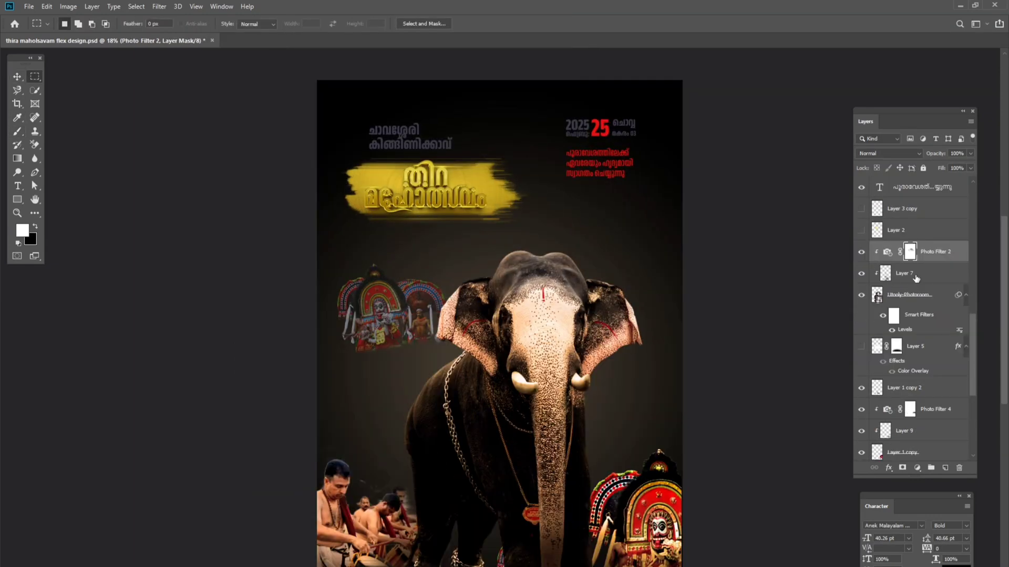
# - Add a new layer above Photo Filter 2 and marquee a tall rectangle over the elephant's head
pyautogui.click(861, 295)
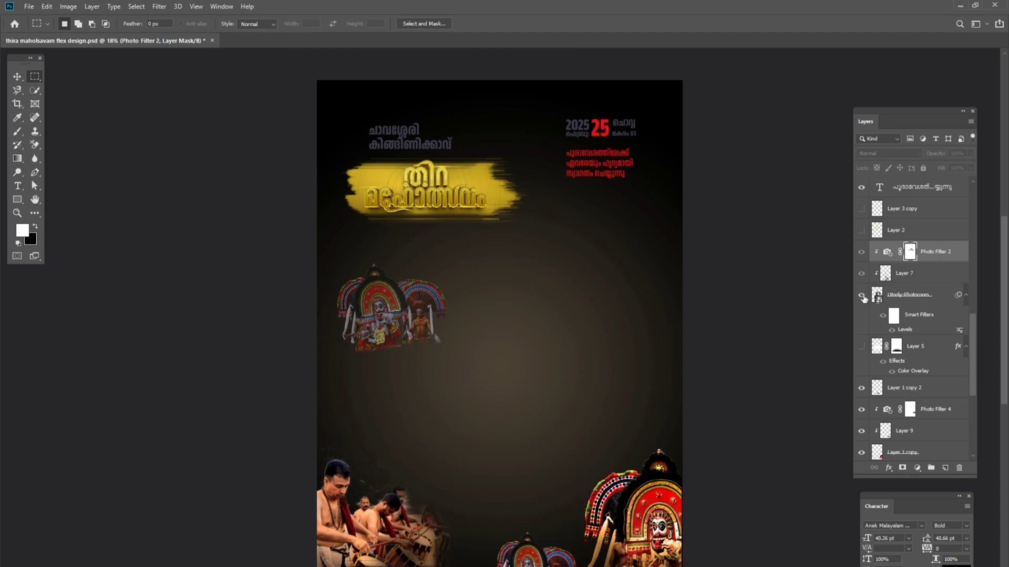
pyautogui.click(861, 295)
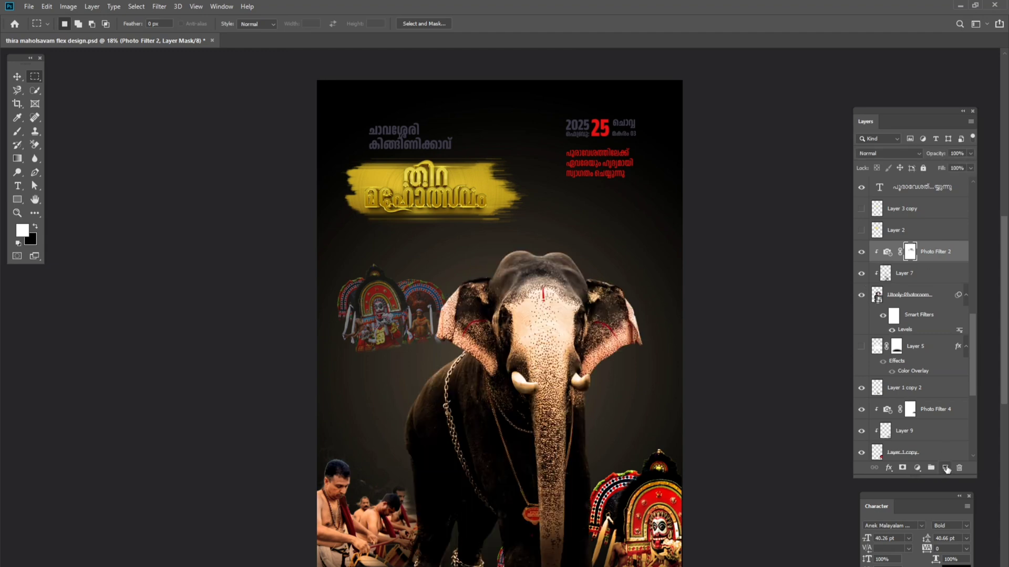
pyautogui.click(946, 468)
pyautogui.press('x')
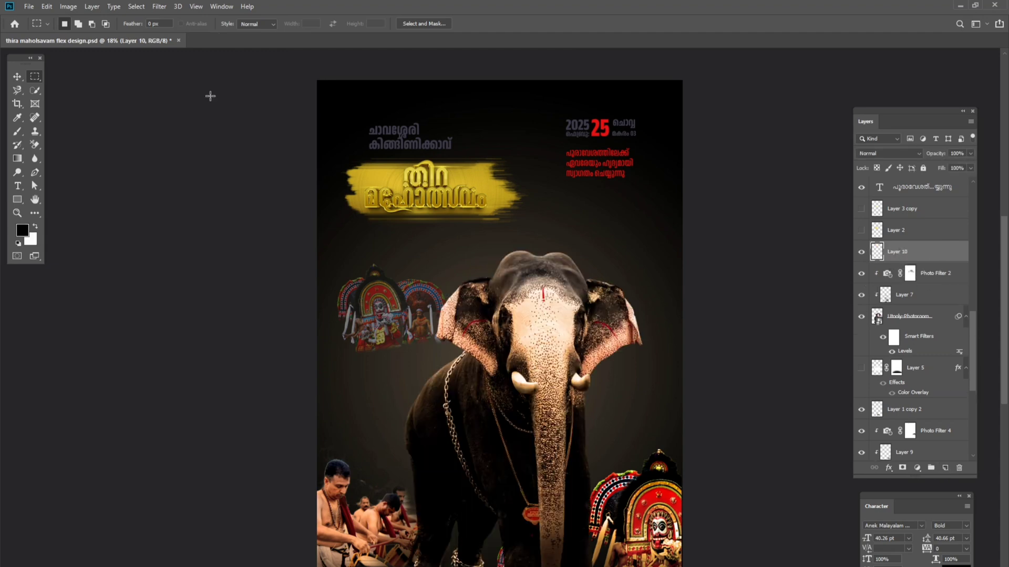
pyautogui.moveTo(443, 128); pyautogui.dragTo(618, 412)
# - Set the foreground colour to orange-yellow f9bb14 and feather the rectangle selection
pyautogui.click(22, 230)
pyautogui.moveTo(876, 305); pyautogui.dragTo(877, 297)
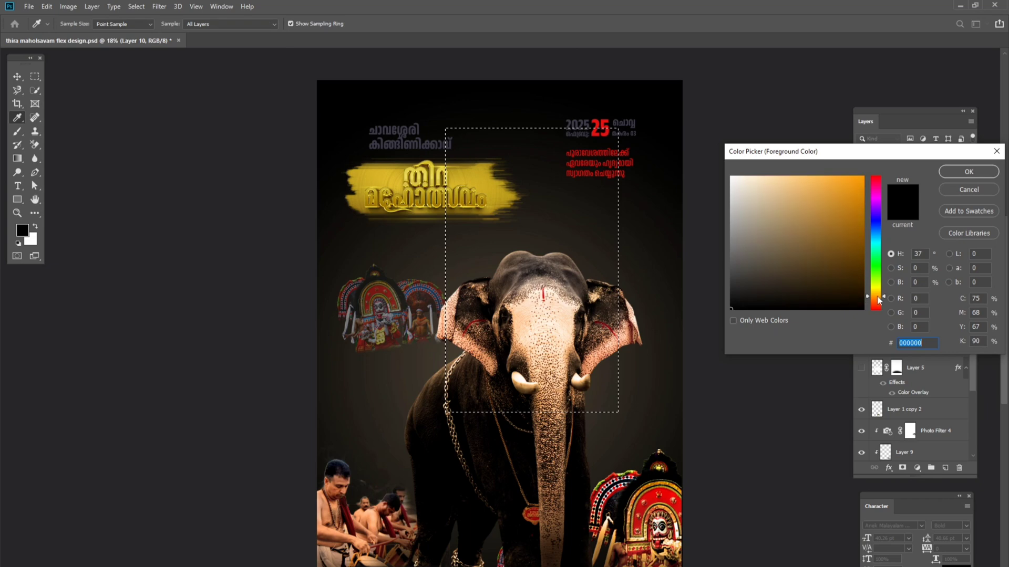
pyautogui.write('f9bb14')
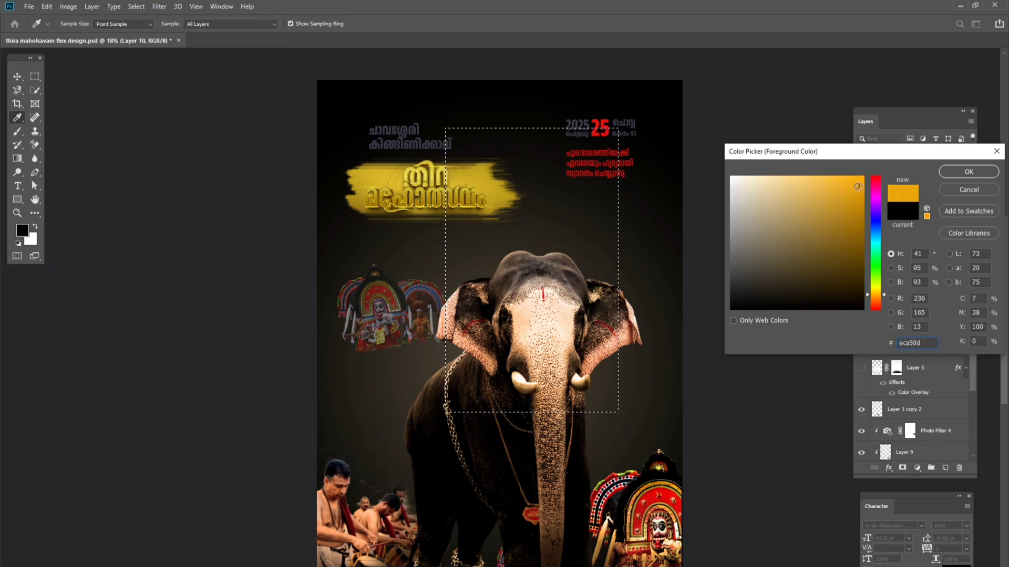
pyautogui.click(966, 175)
pyautogui.hotkey('shift', 'F6')
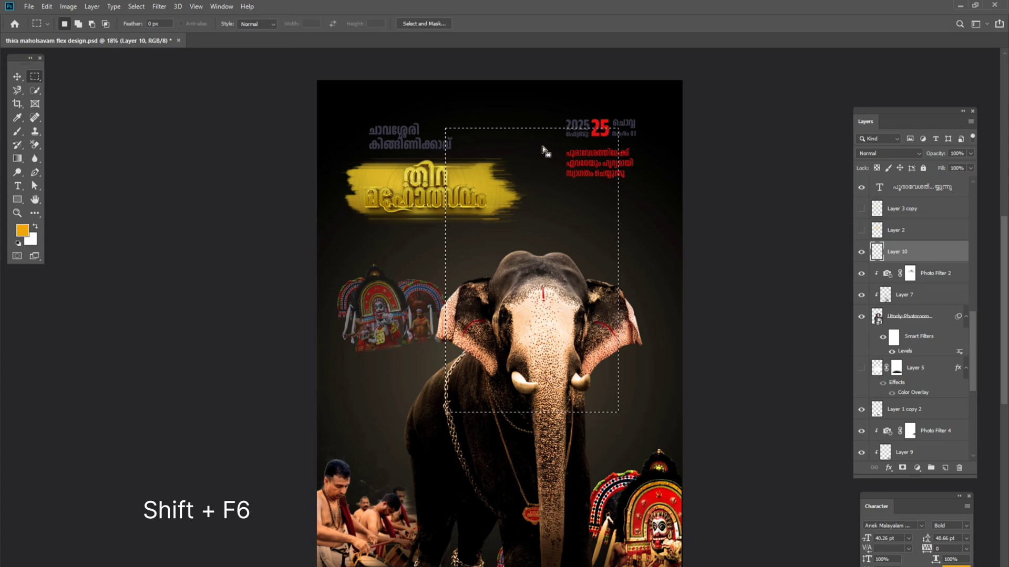
pyautogui.click(556, 193)
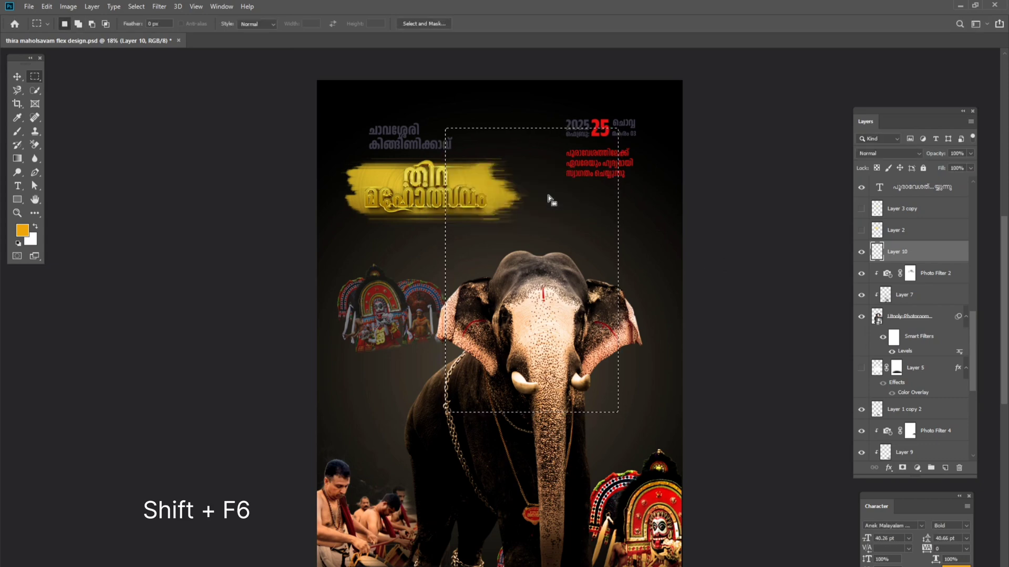
# - Fill the selection with orange-yellow and apply a reduced-radius Gaussian Blur to it
pyautogui.hotkey('alt', 'BackSpace')
pyautogui.scroll(5, 455, 282)
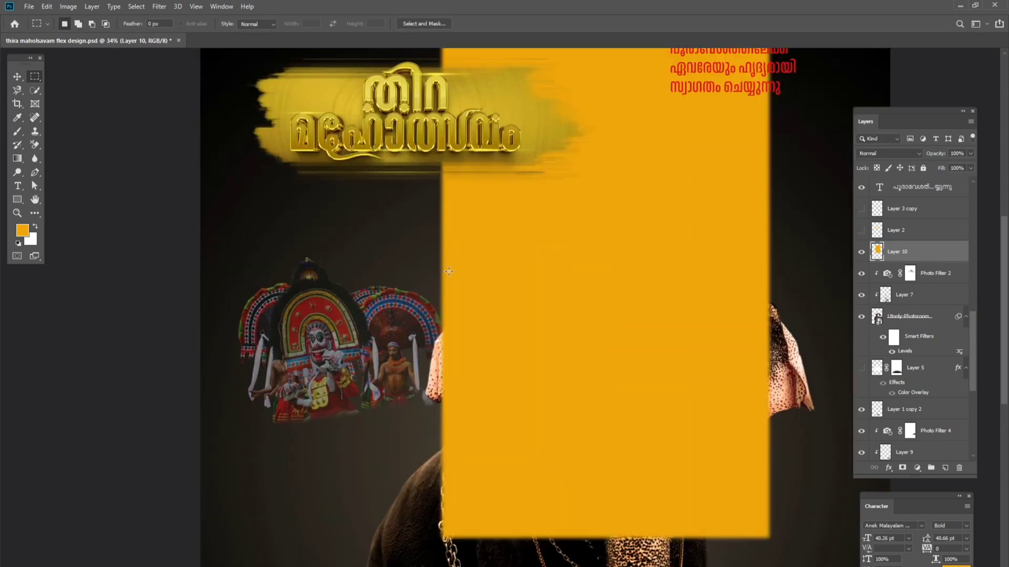
pyautogui.scroll(-5, 444, 310)
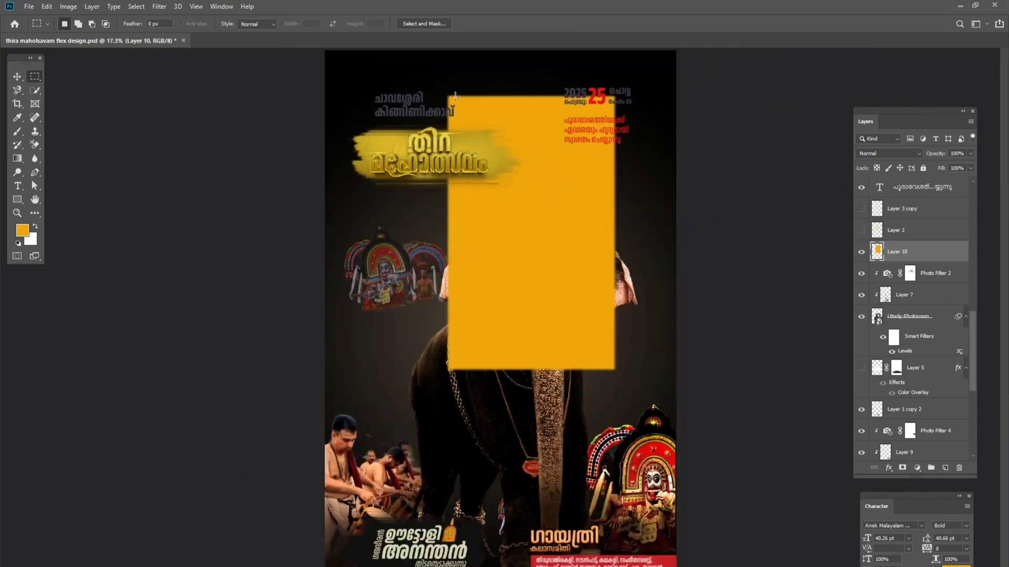
pyautogui.click(163, 7)
pyautogui.click(313, 166)
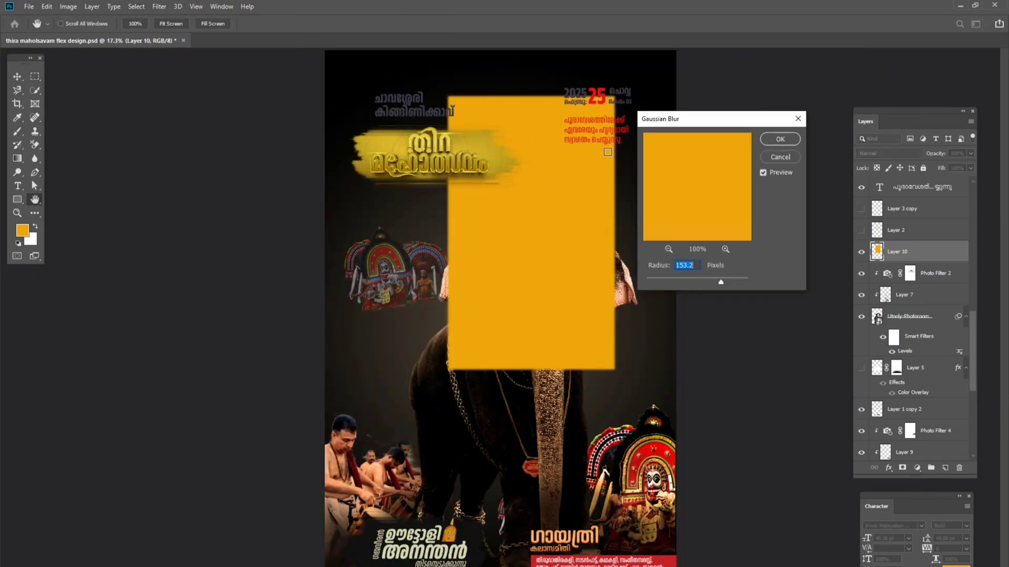
pyautogui.moveTo(721, 283); pyautogui.dragTo(717, 284)
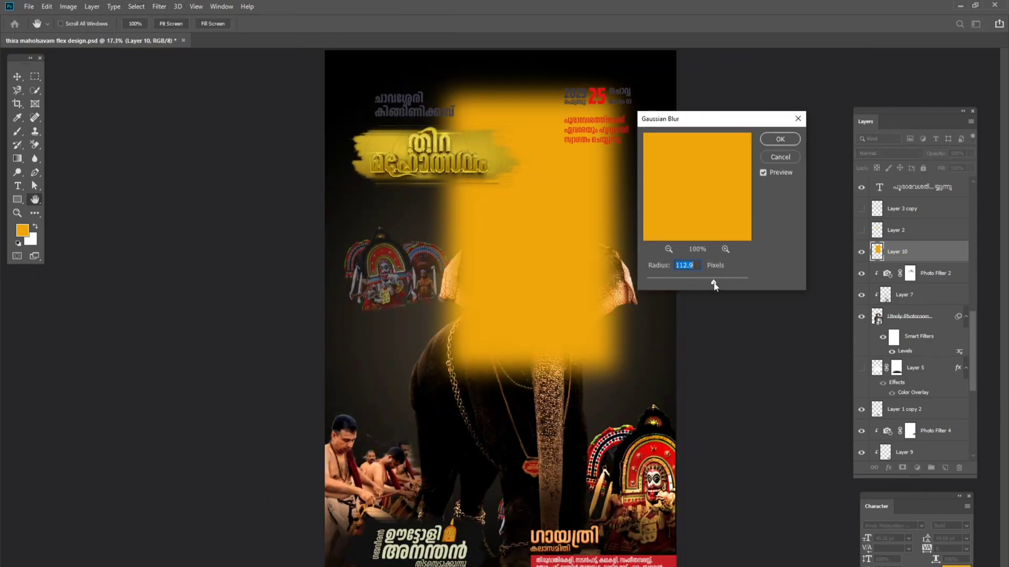
pyautogui.click(780, 139)
pyautogui.press('m')
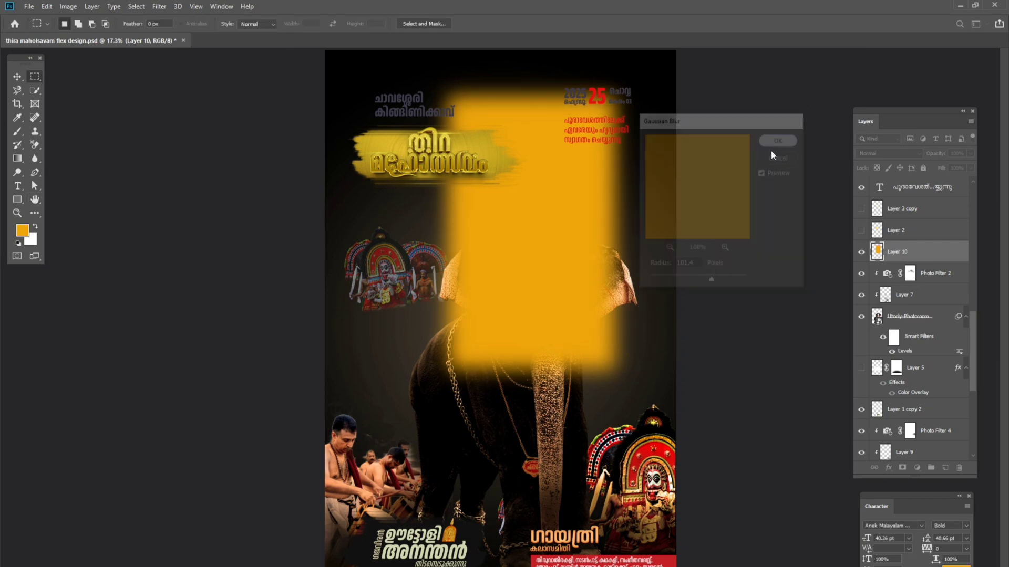
pyautogui.click(18, 76)
# - Apply a vertical Motion Blur with 870-pixel distance to the yellow band
pyautogui.click(159, 6)
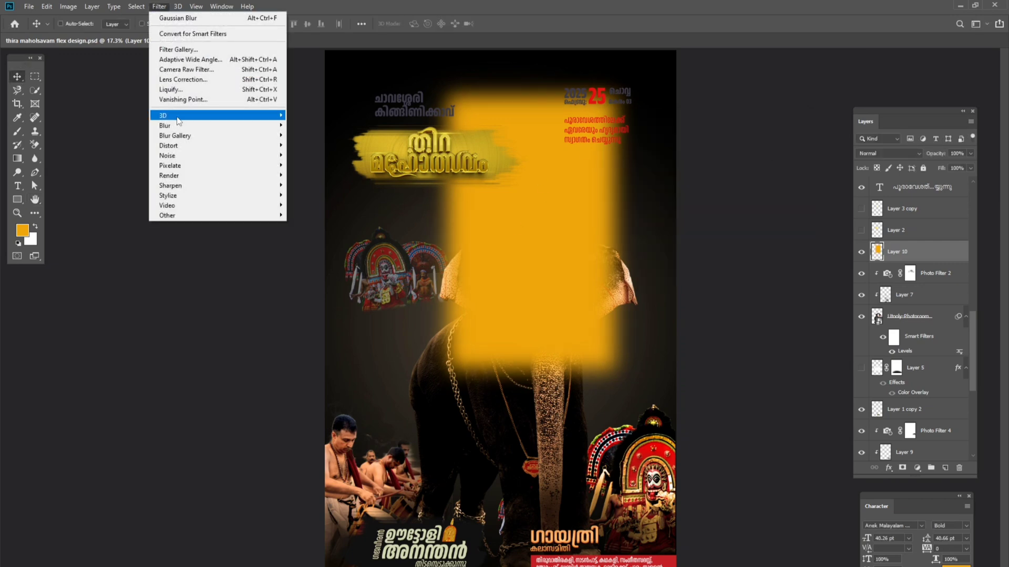
pyautogui.click(328, 183)
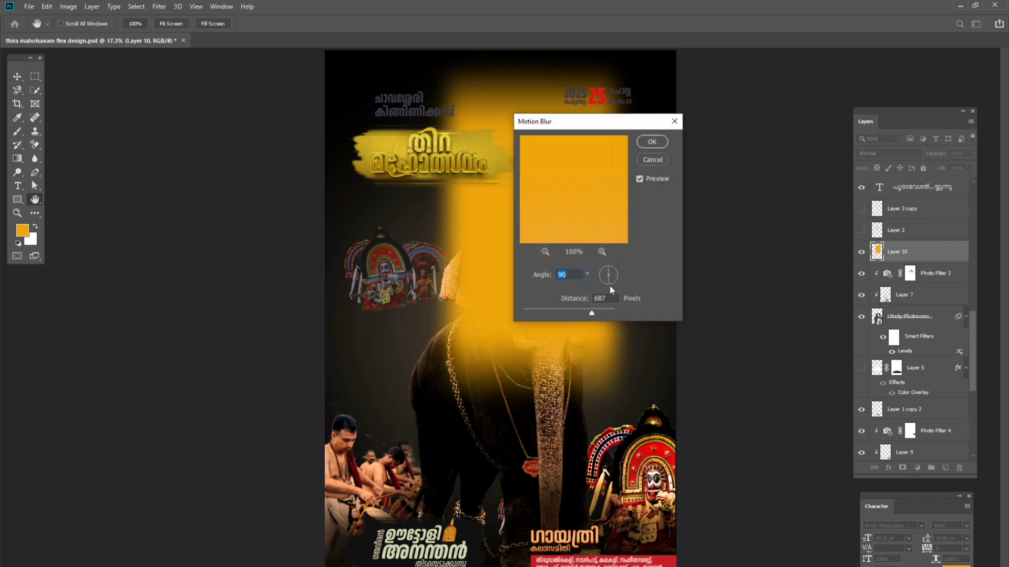
pyautogui.moveTo(595, 315); pyautogui.dragTo(595, 315)
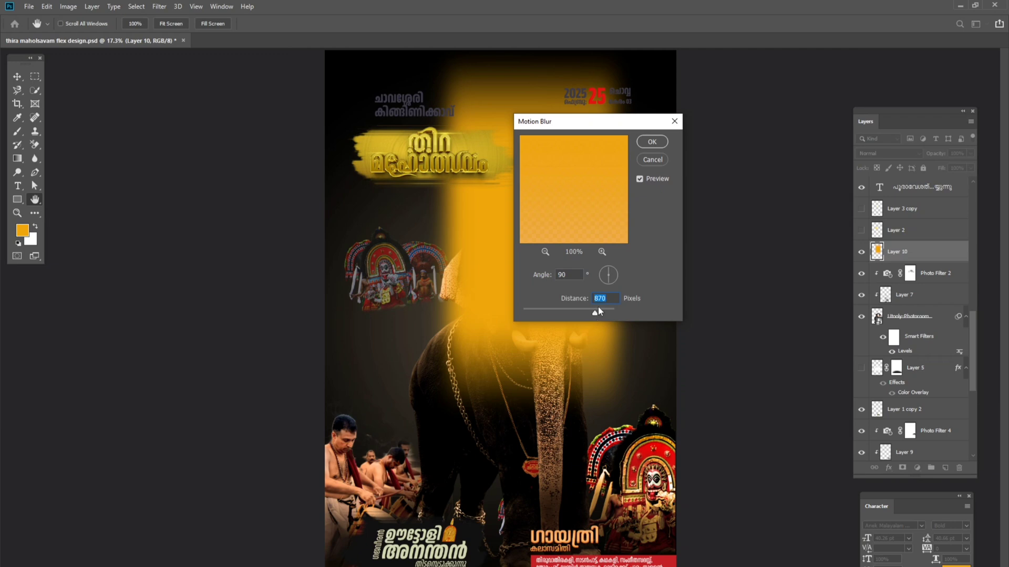
pyautogui.click(652, 142)
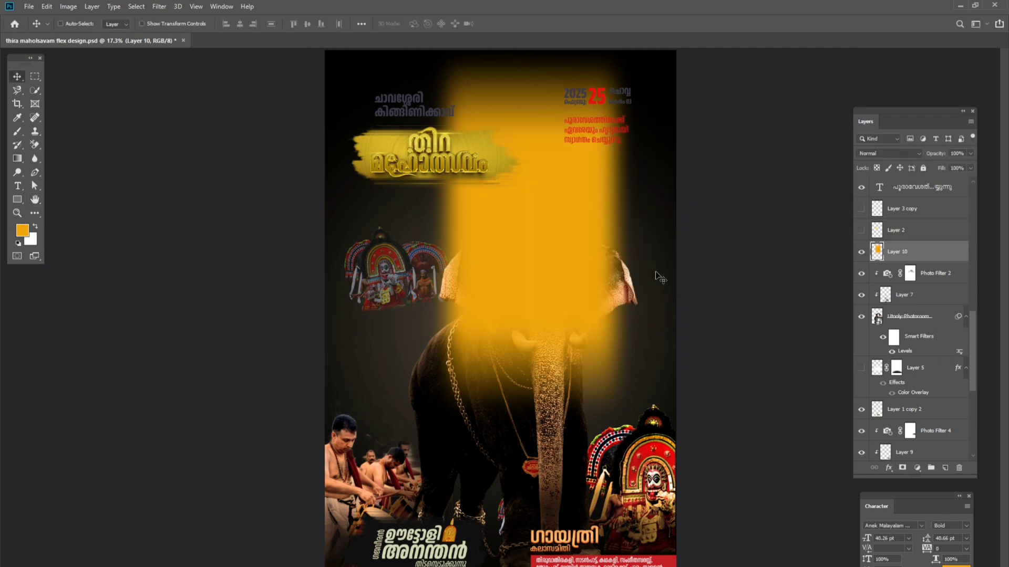
# - Move the yellow band down over the elephant and start a Perspective transform on it
pyautogui.scroll(-2, 583, 248)
pyautogui.moveTo(528, 205); pyautogui.dragTo(536, 260)
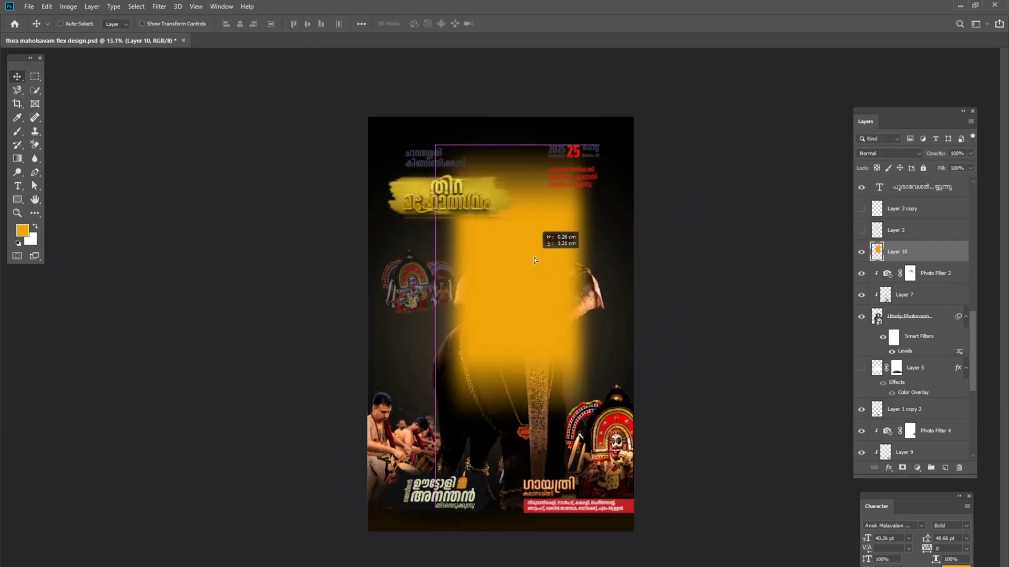
pyautogui.hotkey('ctrl', 't')
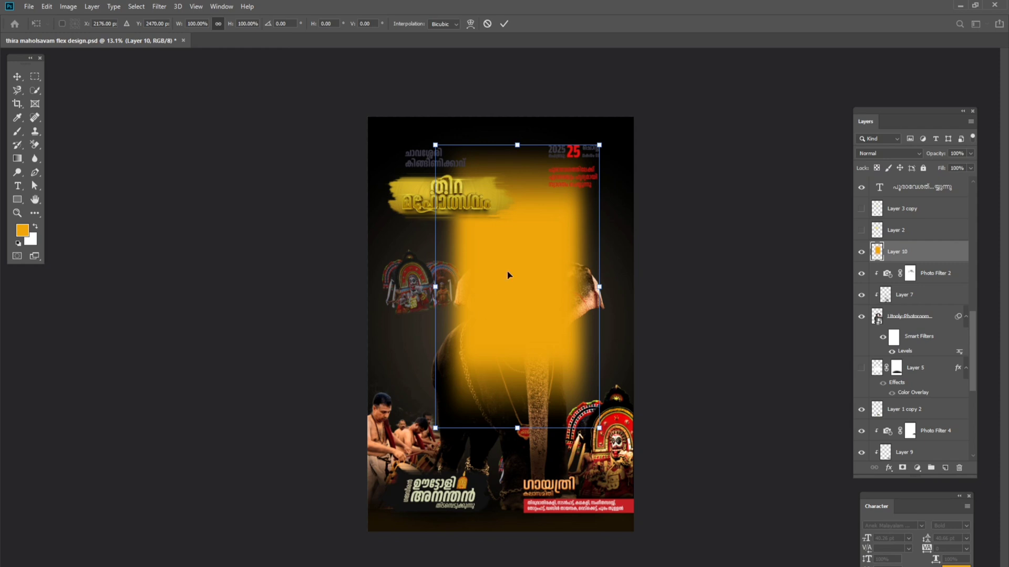
pyautogui.rightClick(507, 275)
pyautogui.click(525, 311)
# - Taper the band into a cone, narrow at top and wide at bottom, and nudge it down
pyautogui.moveTo(436, 149); pyautogui.dragTo(471, 146)
pyautogui.moveTo(599, 147); pyautogui.dragTo(544, 150)
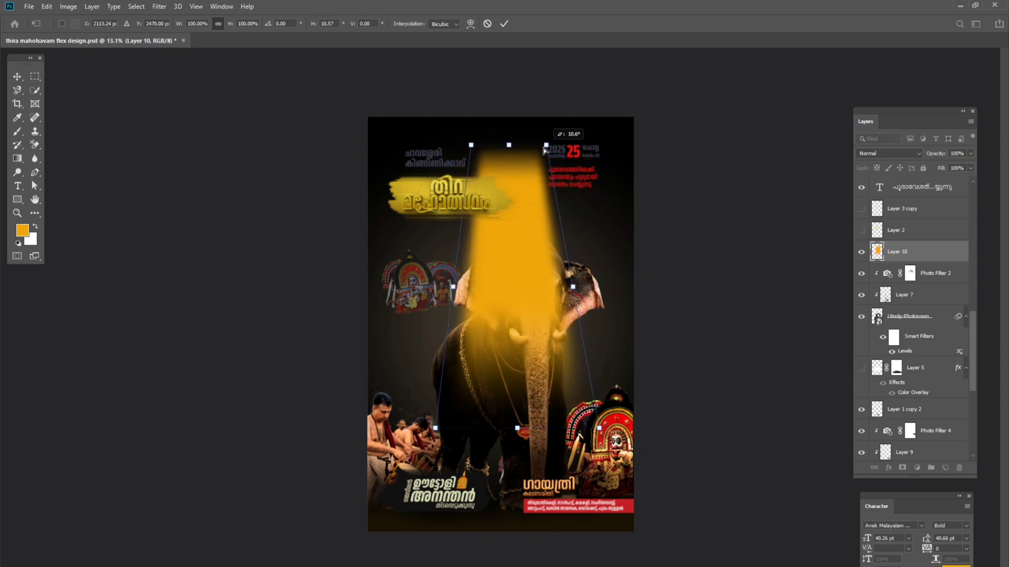
pyautogui.moveTo(471, 146); pyautogui.dragTo(484, 152)
pyautogui.moveTo(599, 430); pyautogui.dragTo(664, 428)
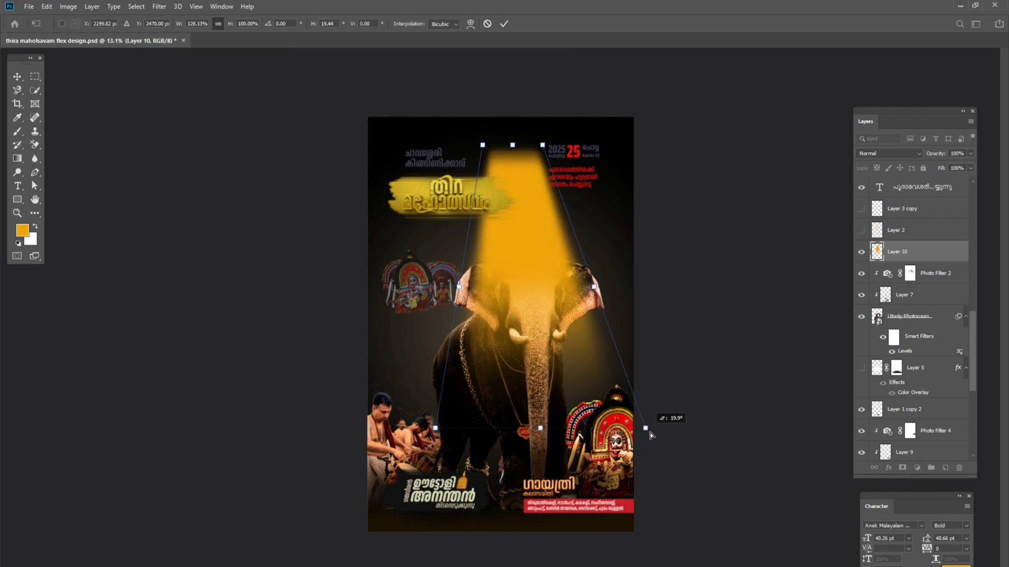
pyautogui.moveTo(436, 428); pyautogui.dragTo(358, 427)
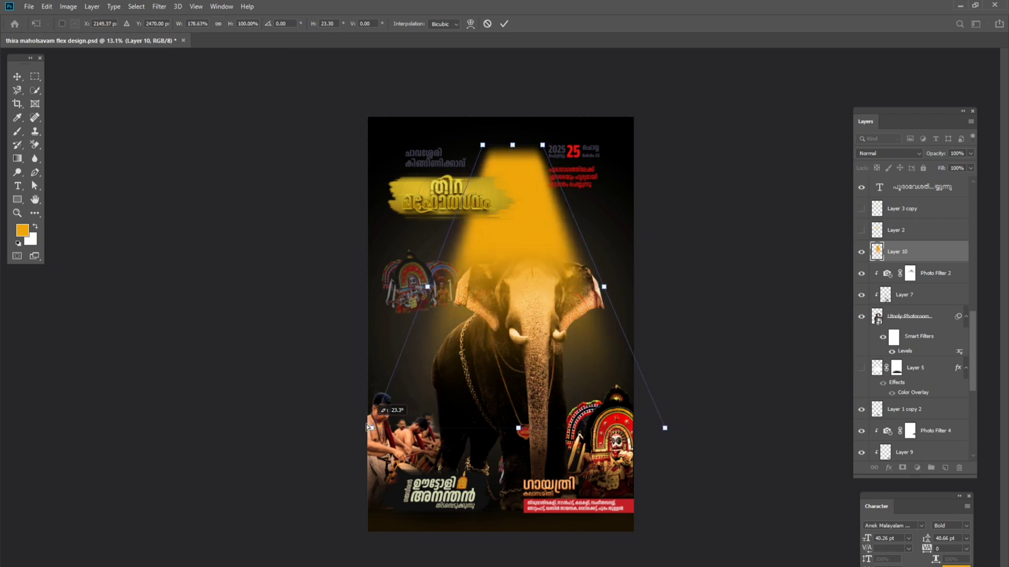
pyautogui.press('Return')
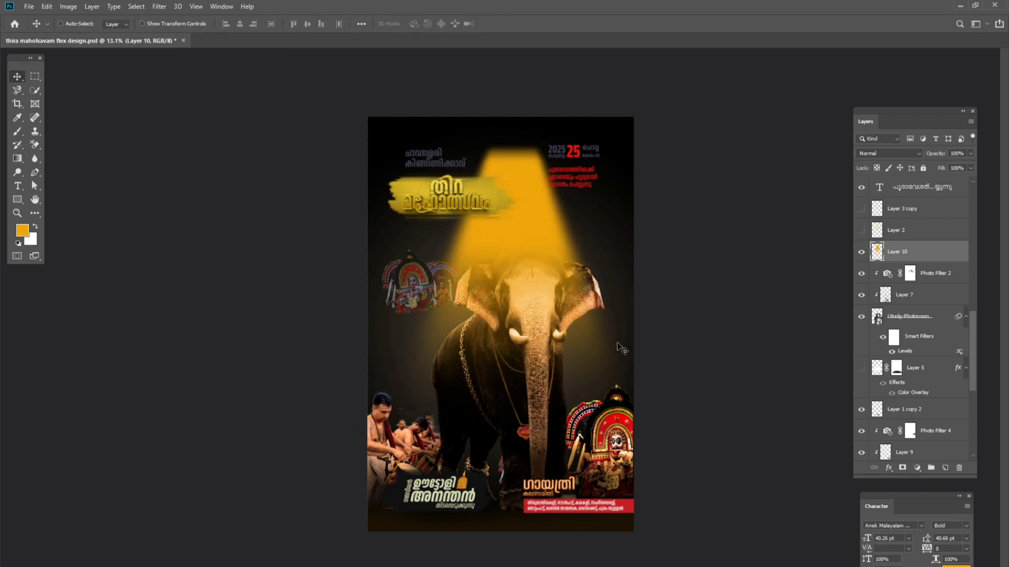
pyautogui.moveTo(521, 211); pyautogui.dragTo(543, 262)
# - Set the beam to Screen blend mode at about 58% opacity and reposition it upward
pyautogui.click(871, 152)
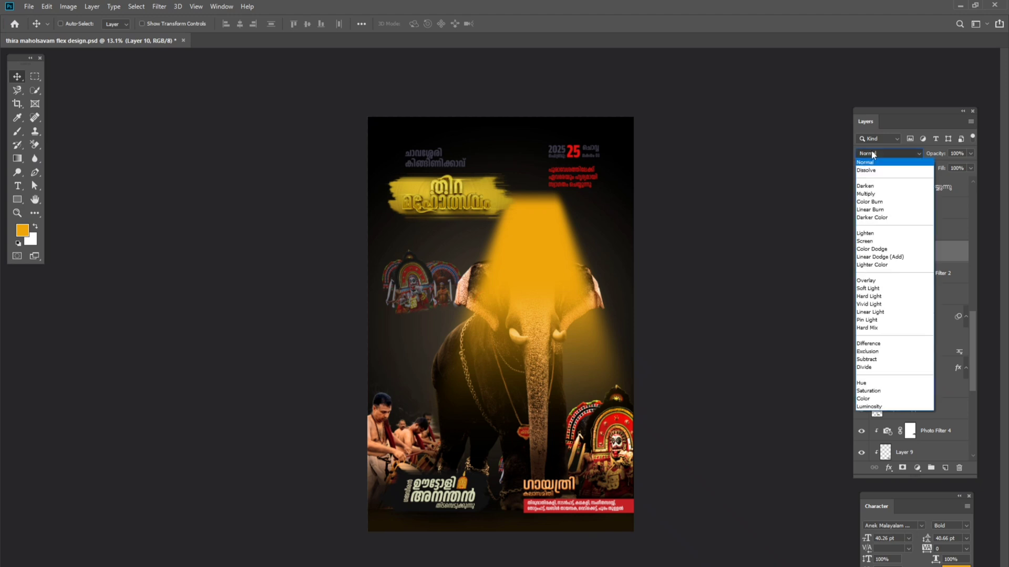
pyautogui.click(872, 241)
pyautogui.moveTo(610, 310)
pyautogui.mouseDown()
pyautogui.moveTo(608, 199)
pyautogui.moveTo(594, 225)
pyautogui.mouseUp()
pyautogui.click(971, 154)
pyautogui.moveTo(972, 165); pyautogui.dragTo(951, 167)
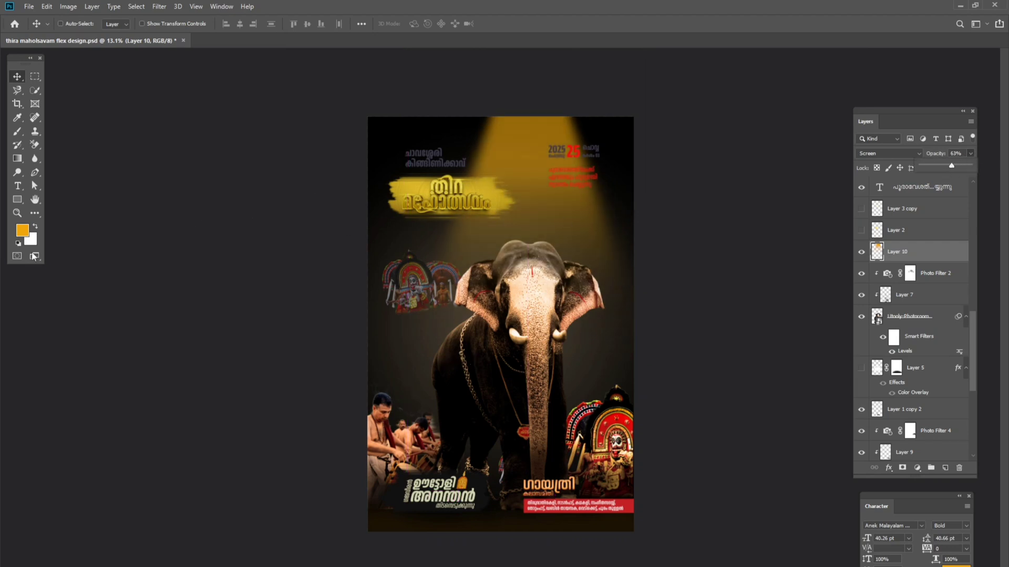
# - Shift the foreground colour toward a yellower hue in the Color Picker
pyautogui.click(24, 232)
pyautogui.press('Escape')
pyautogui.click(25, 232)
pyautogui.moveTo(885, 299); pyautogui.dragTo(885, 296)
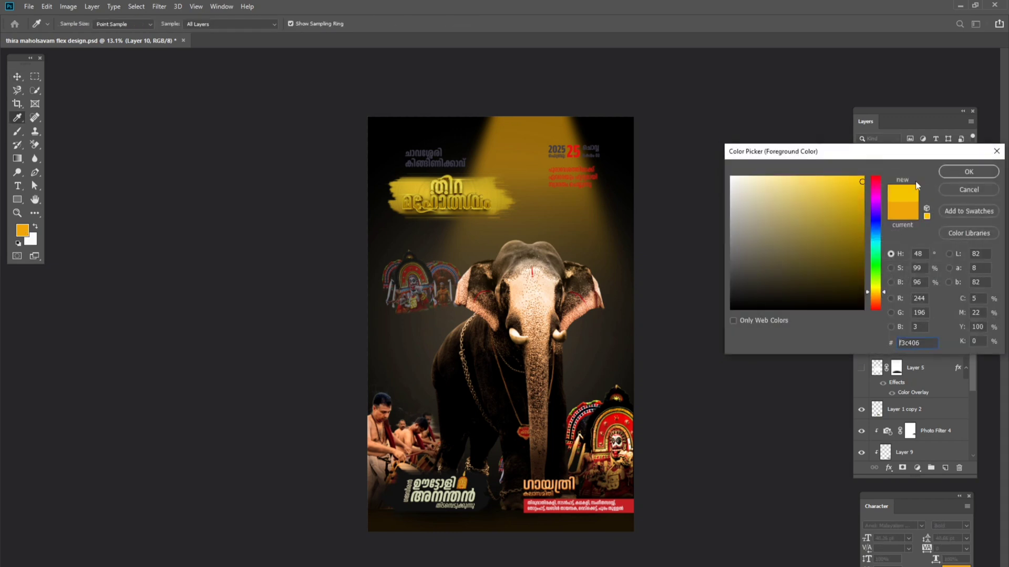
# - Confirm the brighter yellow foreground and restore the beam to 100% opacity
pyautogui.press('Return')
pyautogui.click(971, 154)
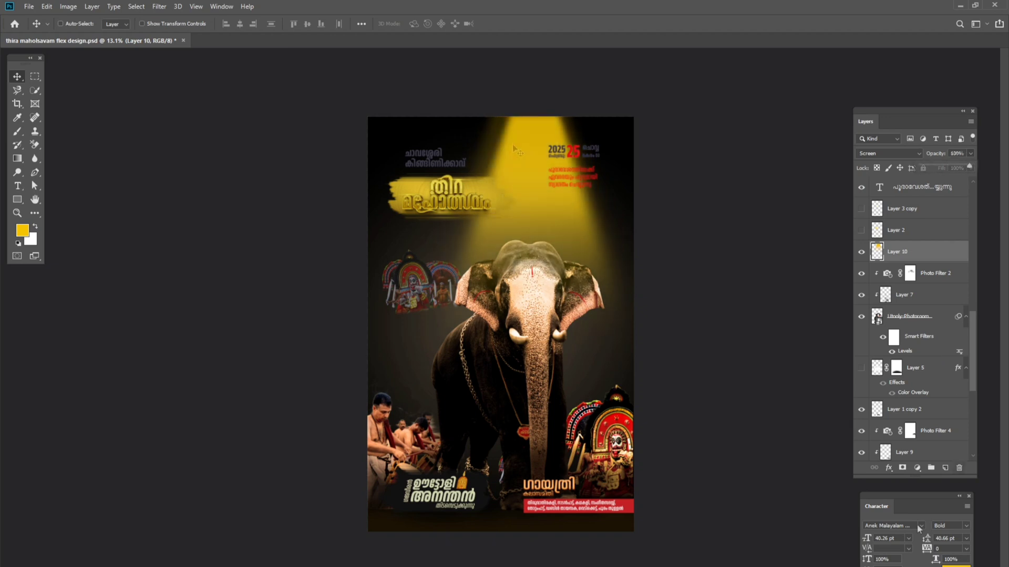
pyautogui.moveTo(950, 166); pyautogui.dragTo(969, 166)
# - Add a layer mask to the beam and draw a black-to-white gradient fading its lower end
pyautogui.click(903, 468)
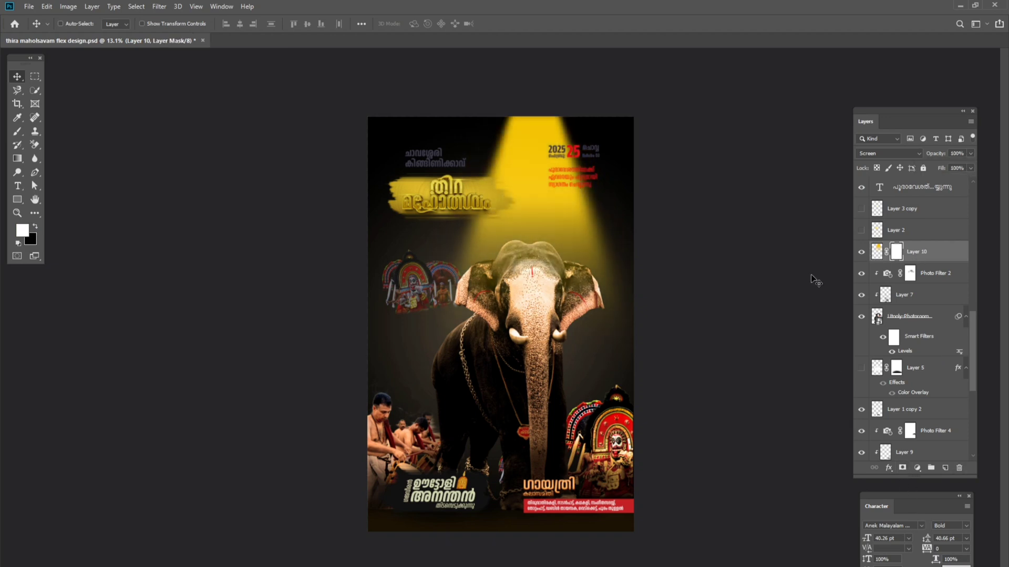
pyautogui.click(35, 229)
pyautogui.click(17, 159)
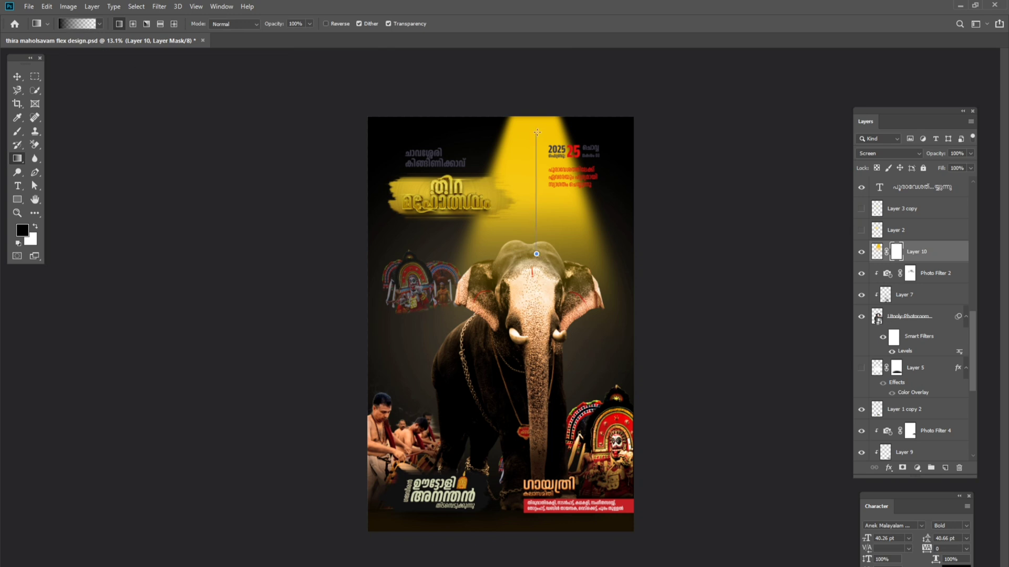
pyautogui.moveTo(537, 132); pyautogui.dragTo(536, 253)
pyautogui.hotkey('ctrl', 'z')
pyautogui.moveTo(540, 310); pyautogui.dragTo(541, 166)
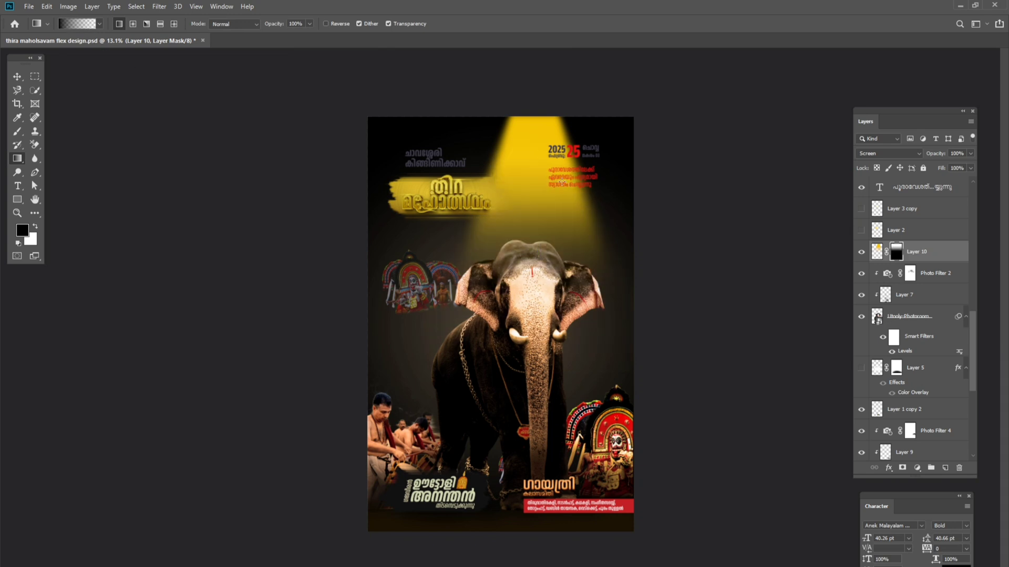
# - Dim the beam to about 42% opacity and reposition it slightly
pyautogui.press('v')
pyautogui.click(971, 154)
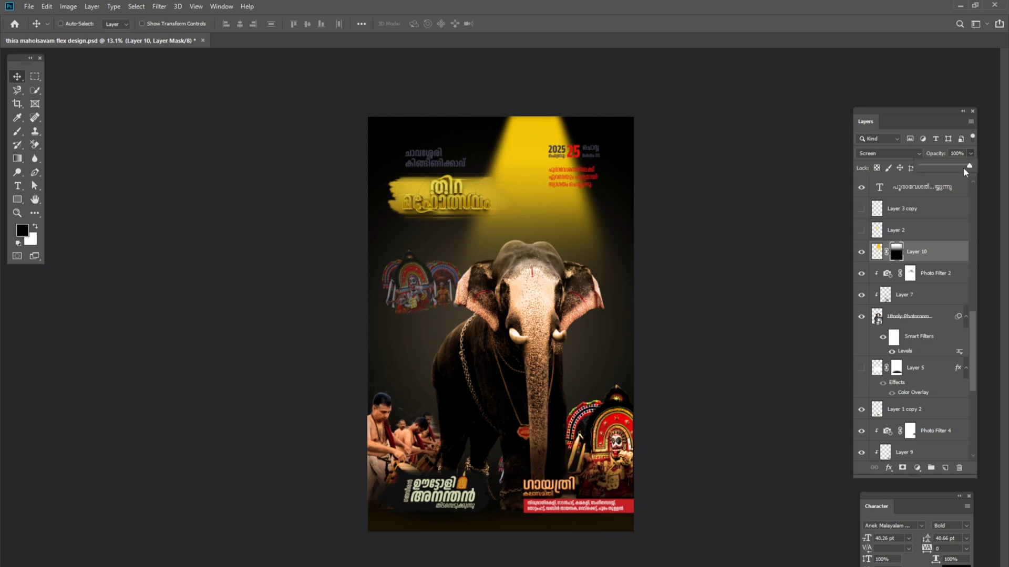
pyautogui.moveTo(972, 167); pyautogui.dragTo(947, 167)
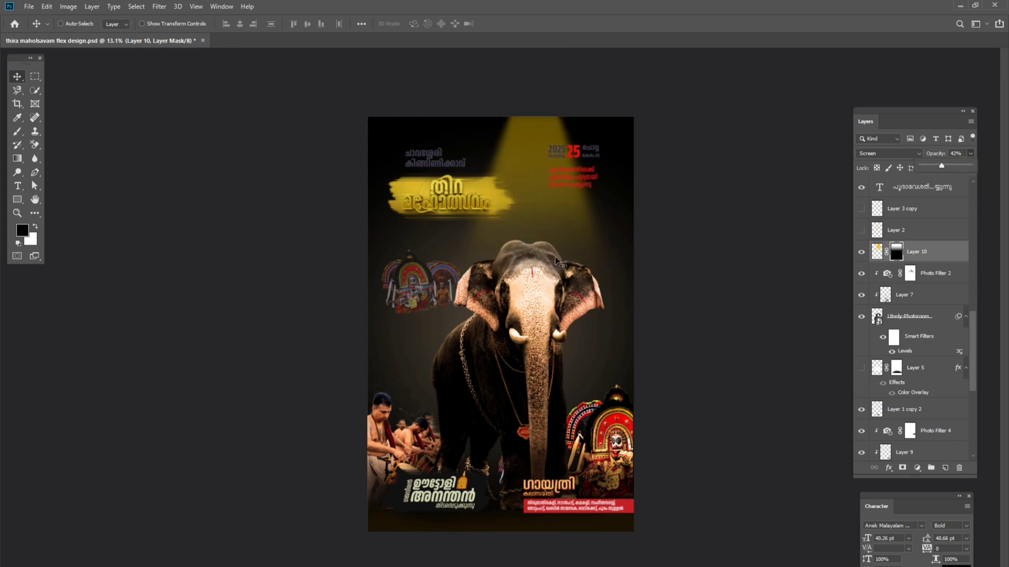
pyautogui.moveTo(556, 261); pyautogui.dragTo(573, 247)
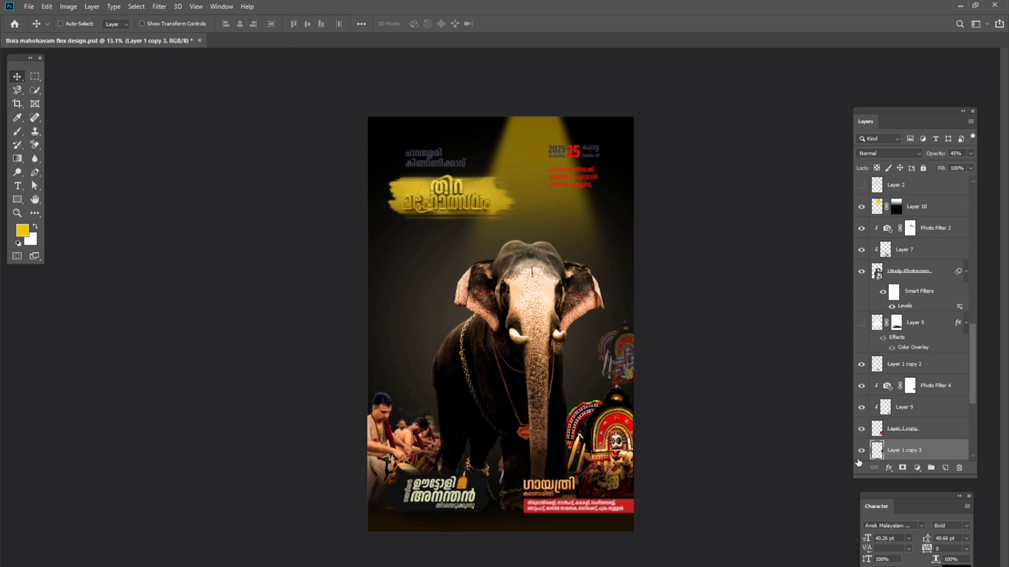
# - Select Layer 1 copy 2 and move the theyyam figure behind the elephant's legs
pyautogui.scroll(3, 504, 429)
pyautogui.scroll(-3, 504, 429)
pyautogui.rightClick(502, 386)
pyautogui.click(505, 392)
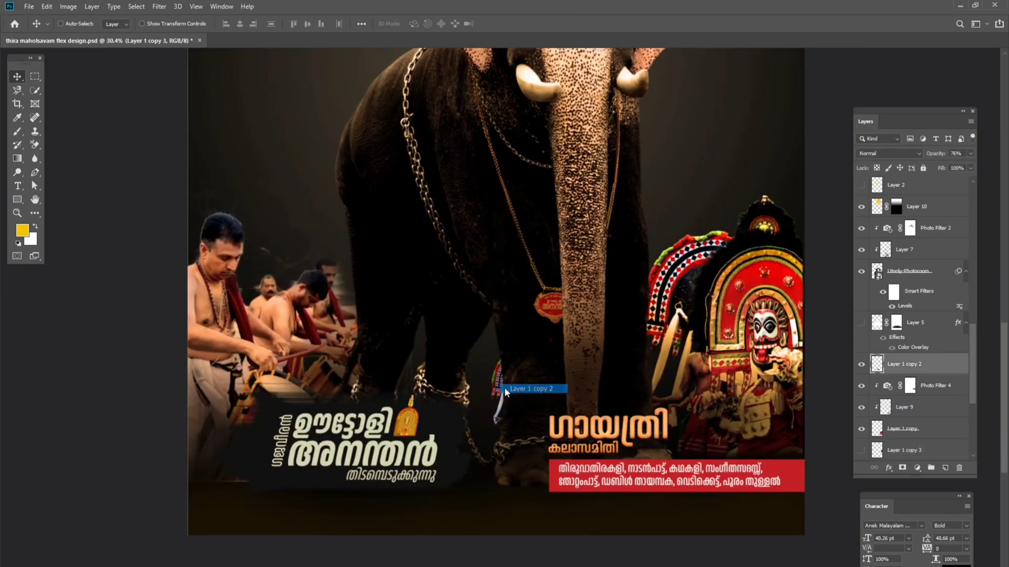
pyautogui.moveTo(504, 390); pyautogui.dragTo(503, 386)
# - Apply a midtone Color Balance of +55, 0, −90 to the figure, toward red and blue
pyautogui.click(69, 6)
pyautogui.moveTo(84, 33)
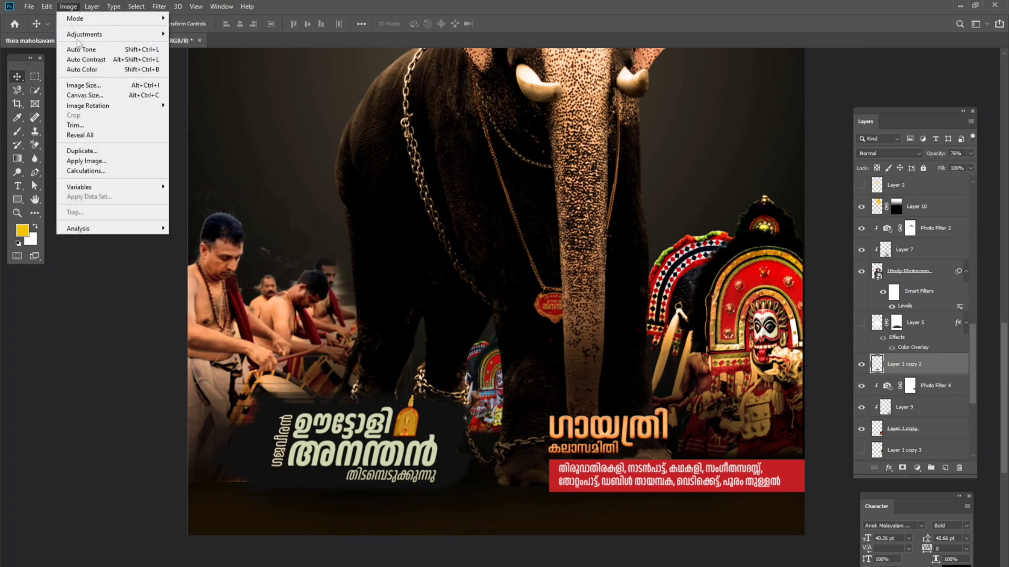
pyautogui.click(215, 101)
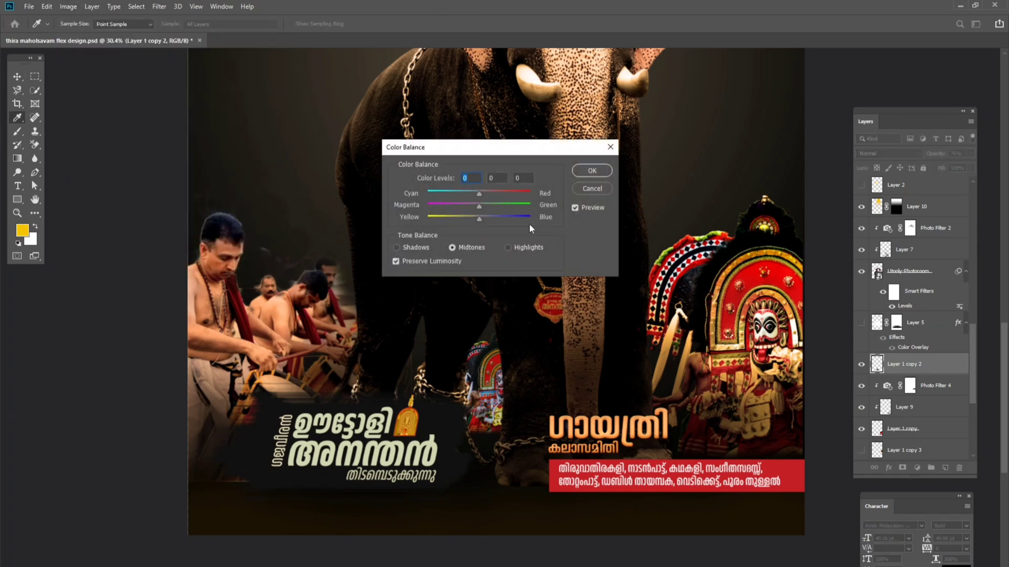
pyautogui.moveTo(480, 218)
pyautogui.mouseDown()
pyautogui.moveTo(403, 223)
pyautogui.moveTo(432, 223)
pyautogui.mouseUp()
pyautogui.moveTo(492, 194); pyautogui.dragTo(512, 203)
pyautogui.click(592, 171)
# - Fade the figure to 25% opacity, nudge it into place and zoom out
pyautogui.press('v')
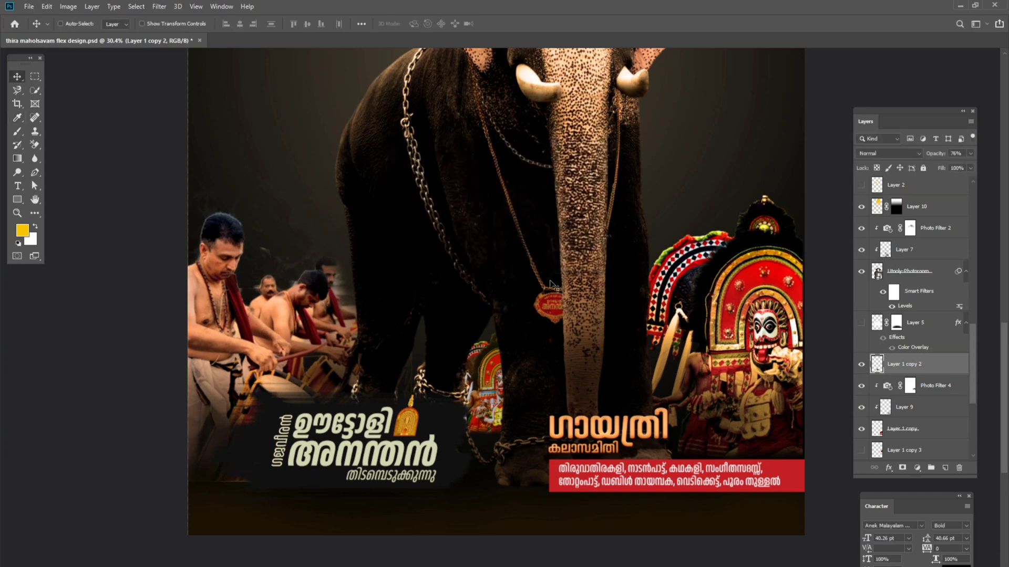
pyautogui.moveTo(519, 389); pyautogui.dragTo(515, 406)
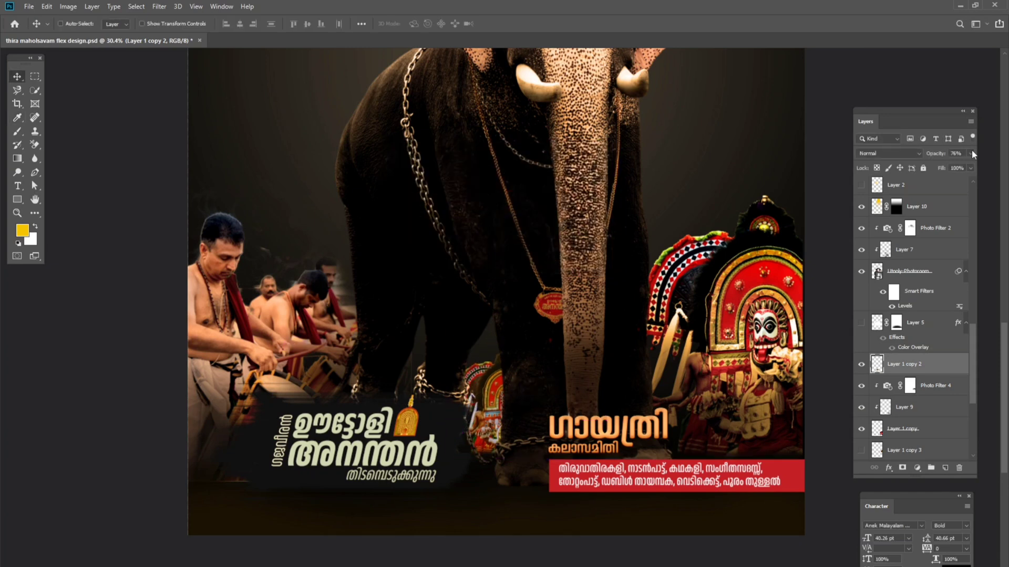
pyautogui.moveTo(947, 168); pyautogui.dragTo(934, 169)
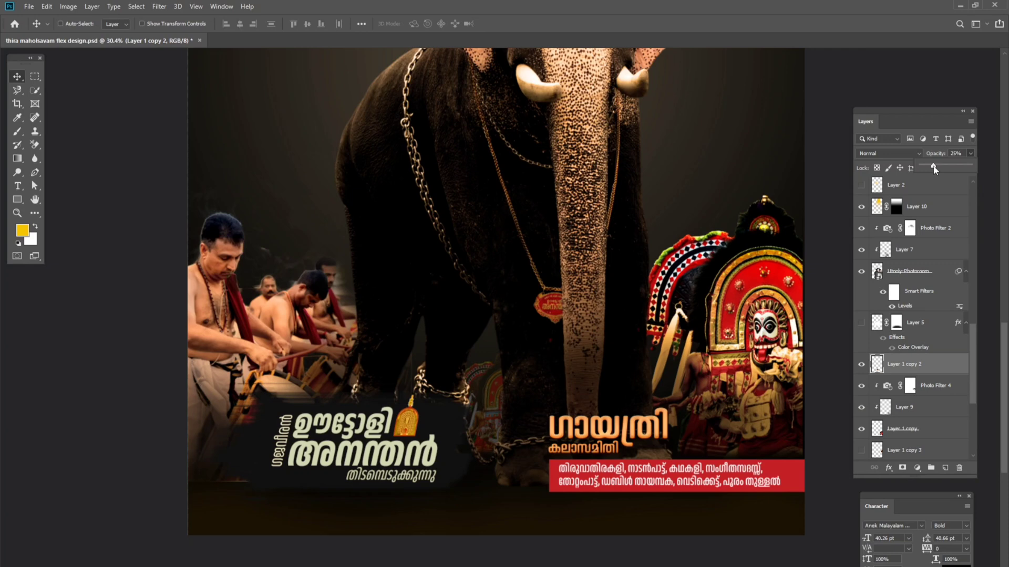
pyautogui.hotkey('ctrl', '0')
pyautogui.moveTo(526, 501); pyautogui.dragTo(524, 505)
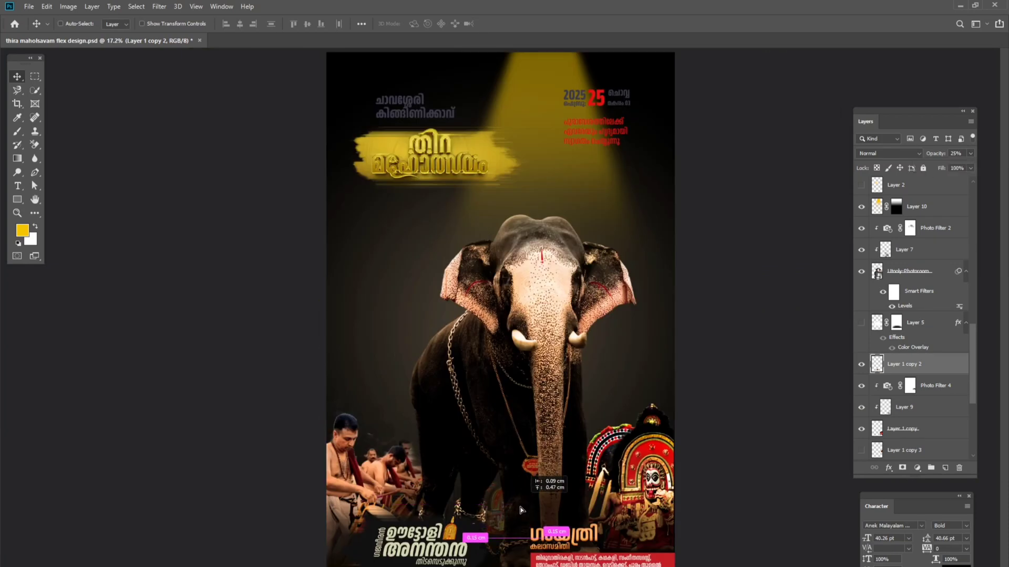
pyautogui.hotkey('ctrl', '-')
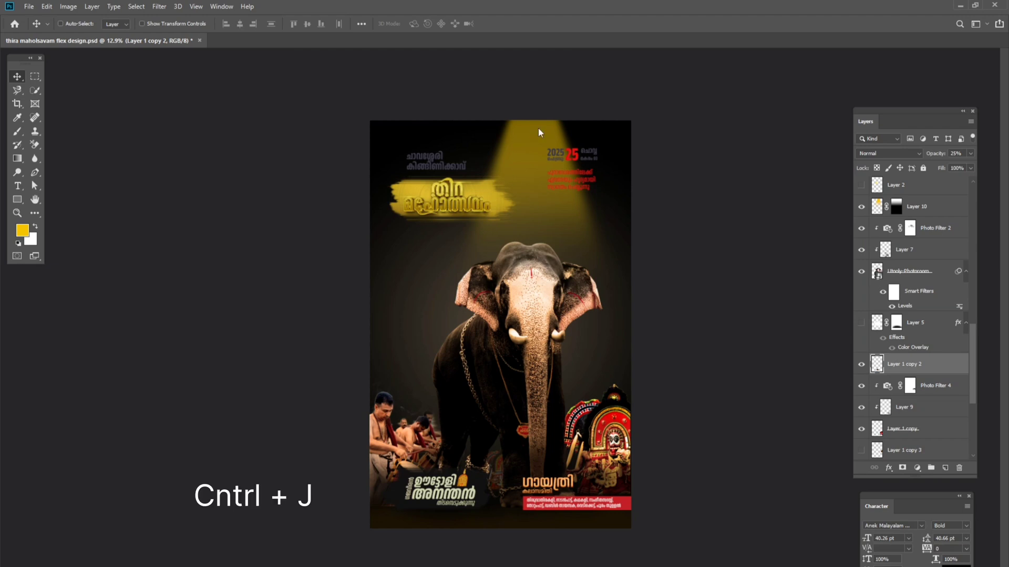
# - Duplicate the spotlight beam layer and scale the copy down into place
pyautogui.keyDown('ctrl'); pyautogui.click(596, 155); pyautogui.keyUp('ctrl')
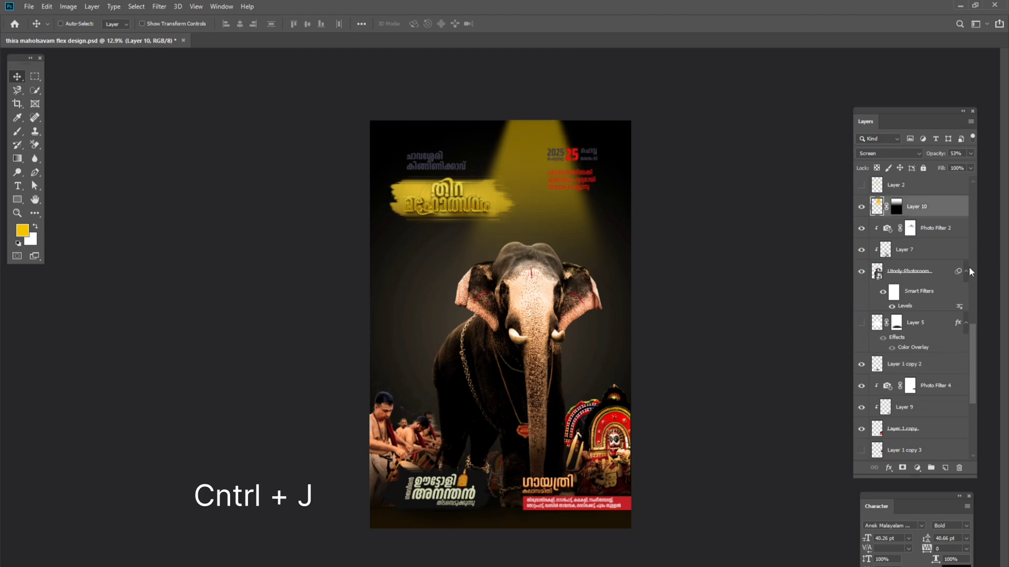
pyautogui.hotkey('ctrl', 'j')
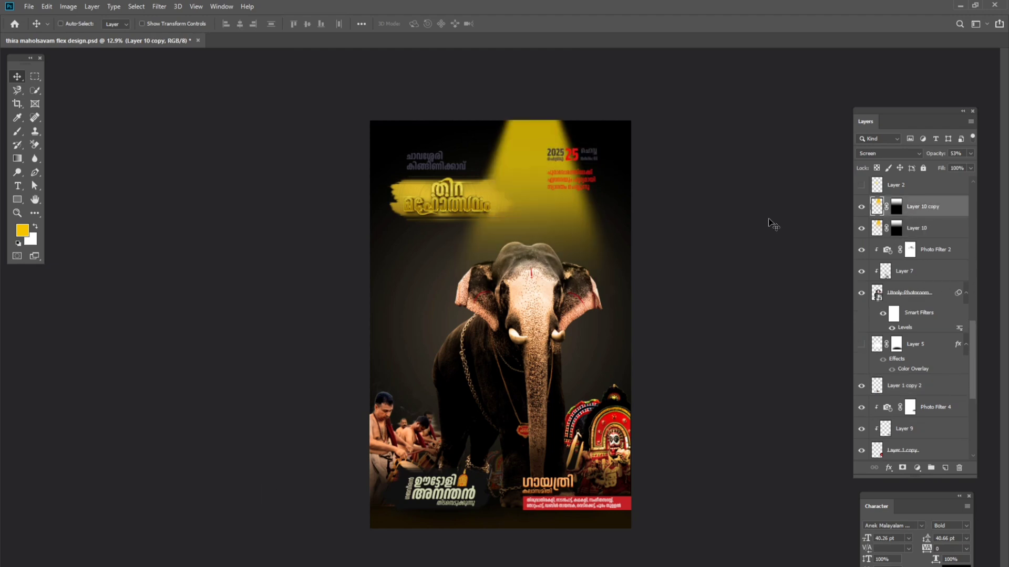
pyautogui.hotkey('ctrl', 't')
pyautogui.moveTo(642, 104)
pyautogui.mouseDown()
pyautogui.moveTo(615, 154)
pyautogui.moveTo(619, 182)
pyautogui.mouseUp()
pyautogui.press('Return')
pyautogui.hotkey('ctrl', 't')
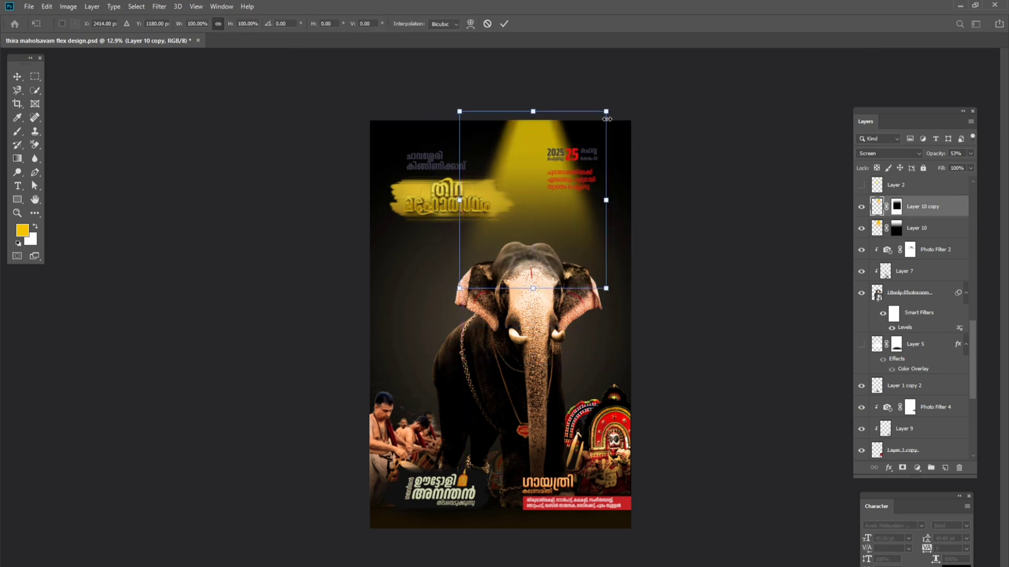
pyautogui.moveTo(606, 113); pyautogui.dragTo(601, 122)
pyautogui.press('Return')
pyautogui.moveTo(593, 211); pyautogui.dragTo(577, 219)
# - Keep the copy at Lighten and give it a 101.4-radius Gaussian Blur
pyautogui.click(903, 156)
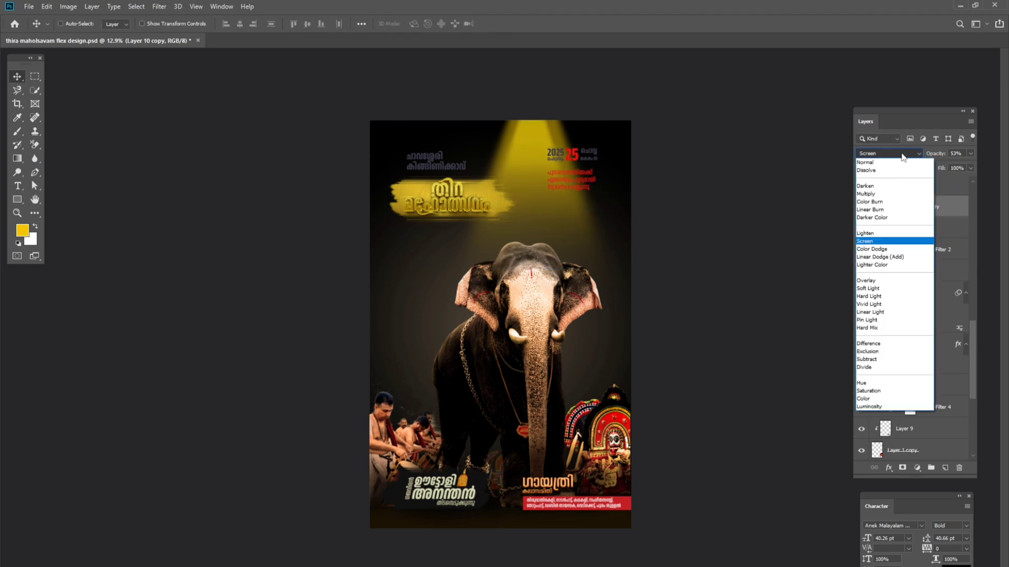
pyautogui.click(878, 234)
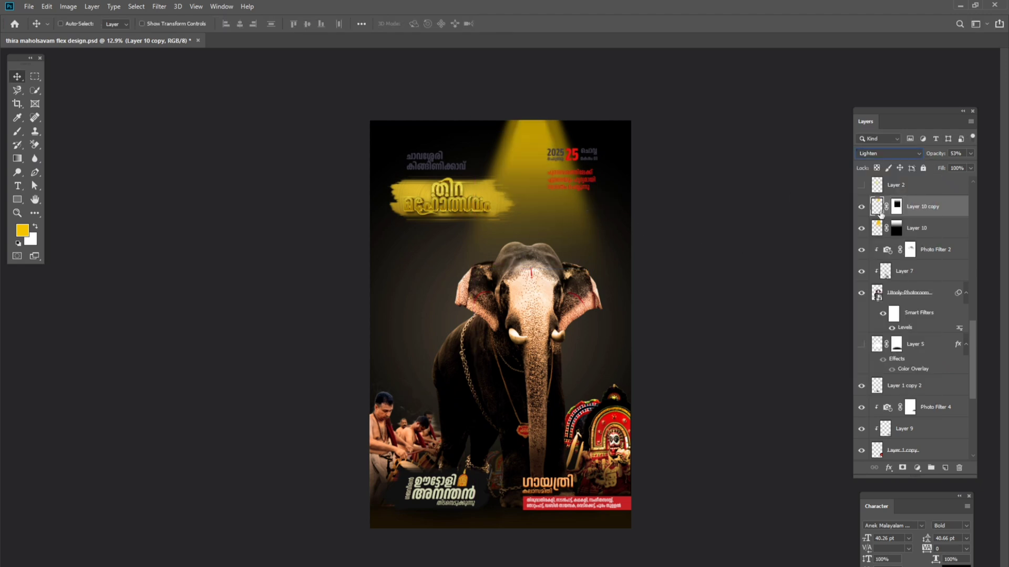
pyautogui.click(160, 6)
pyautogui.moveTo(165, 125)
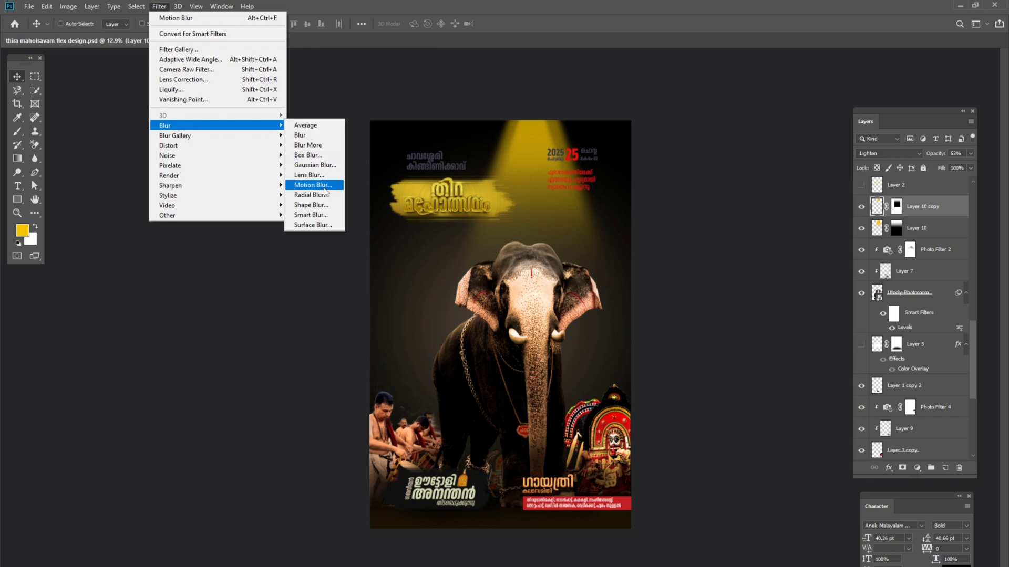
pyautogui.click(307, 166)
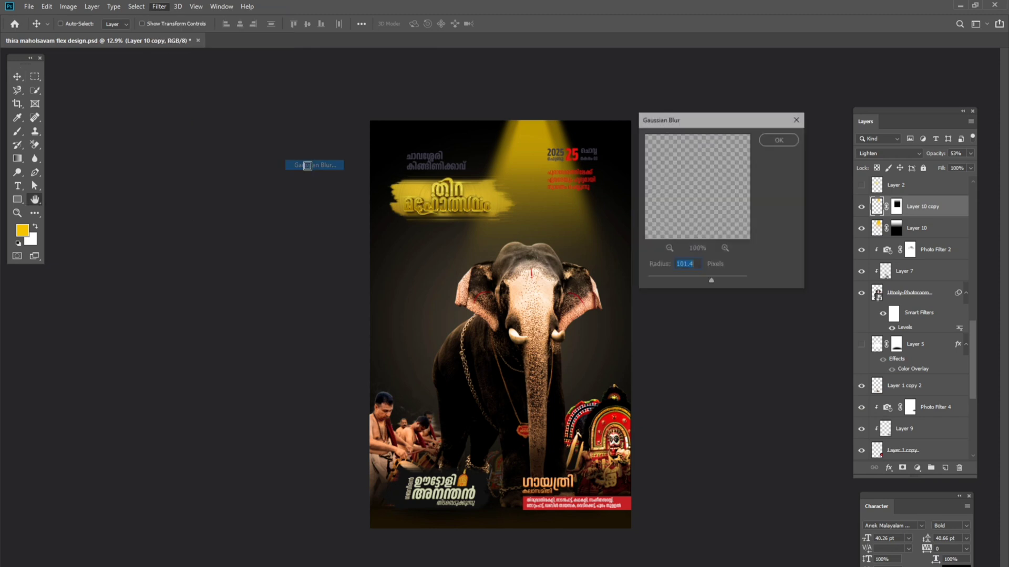
pyautogui.click(780, 140)
# - Set the spotlight copy to Color Dodge at 36% opacity and nudge it into place
pyautogui.click(888, 153)
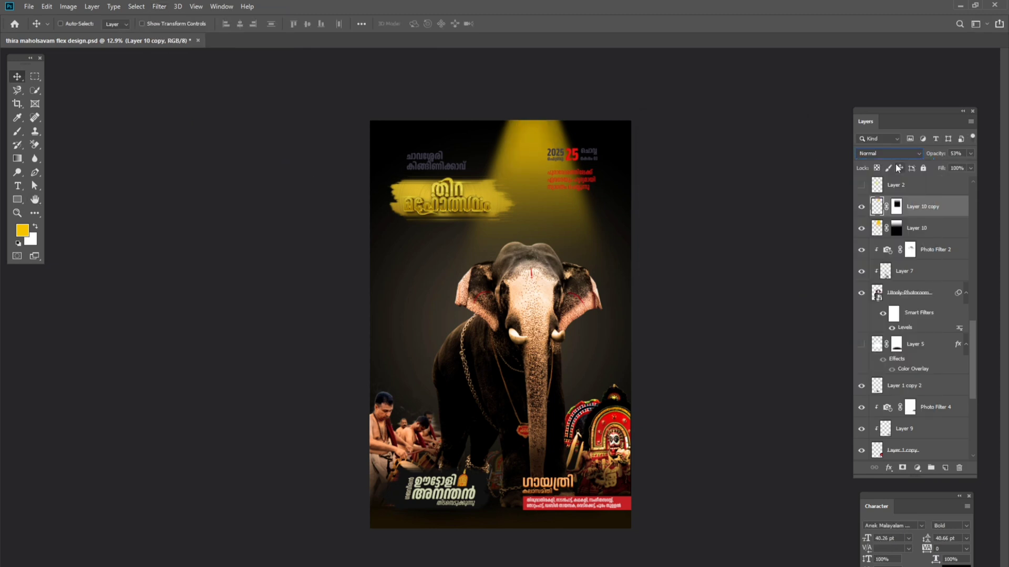
pyautogui.moveTo(686, 168); pyautogui.dragTo(621, 171)
pyautogui.scroll(-4, 890, 154)
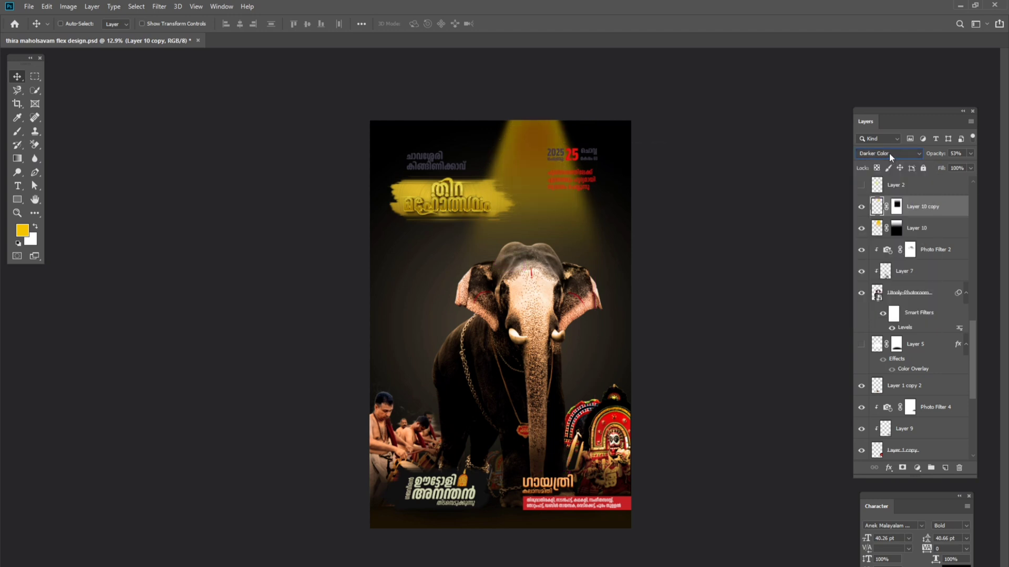
pyautogui.scroll(-3, 889, 154)
pyautogui.moveTo(632, 188); pyautogui.dragTo(571, 166)
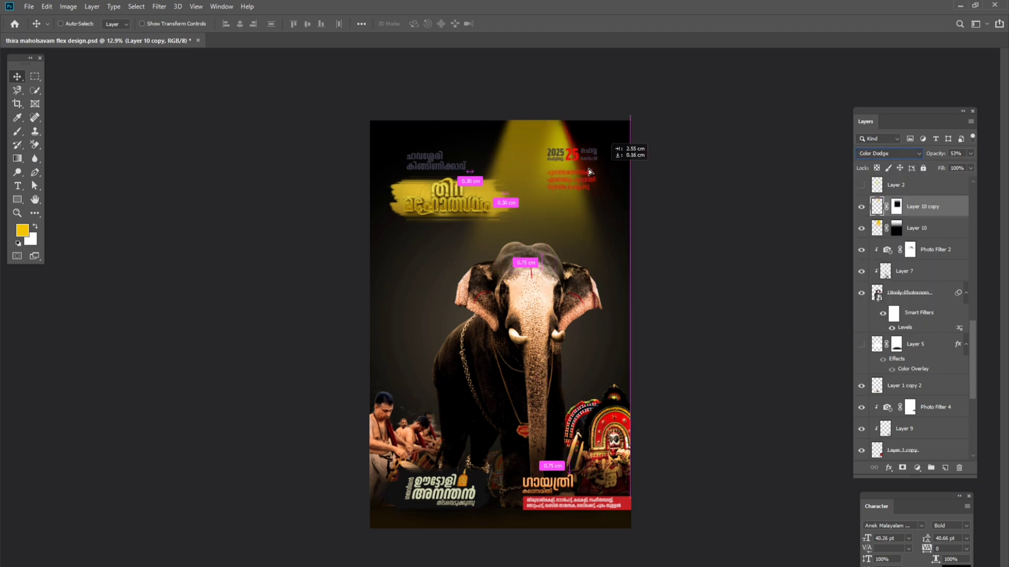
pyautogui.click(970, 154)
pyautogui.moveTo(946, 166); pyautogui.dragTo(940, 168)
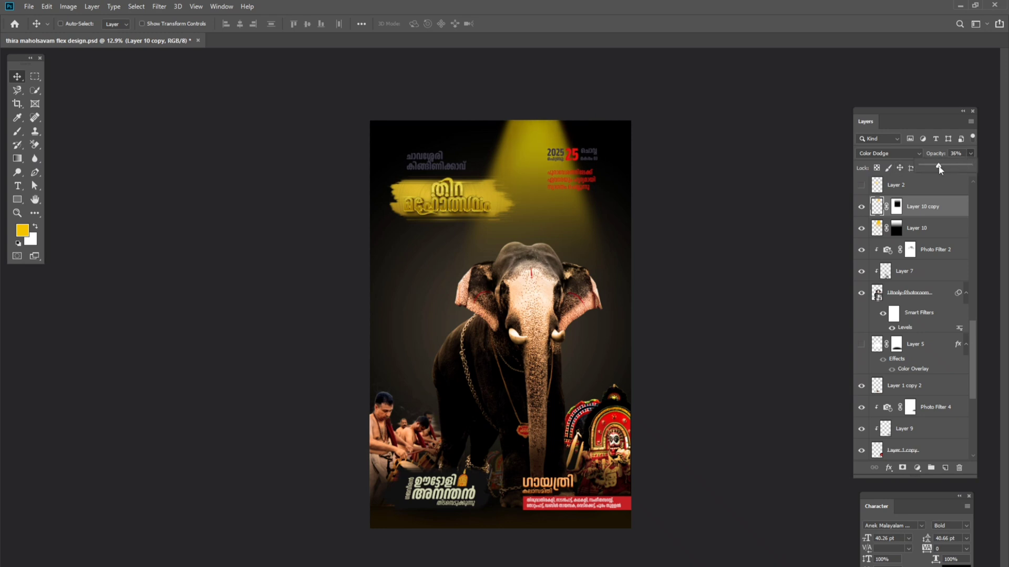
# - Select Layer 10 with its copy and shift both slightly left
pyautogui.keyDown('ctrl'); pyautogui.click(924, 233); pyautogui.keyUp('ctrl')
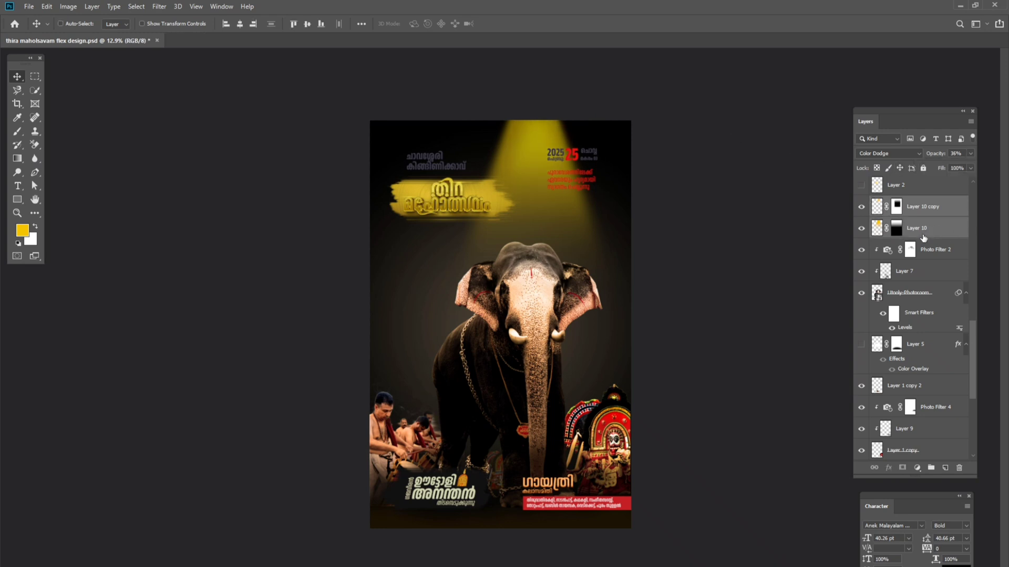
pyautogui.moveTo(661, 223); pyautogui.dragTo(655, 224)
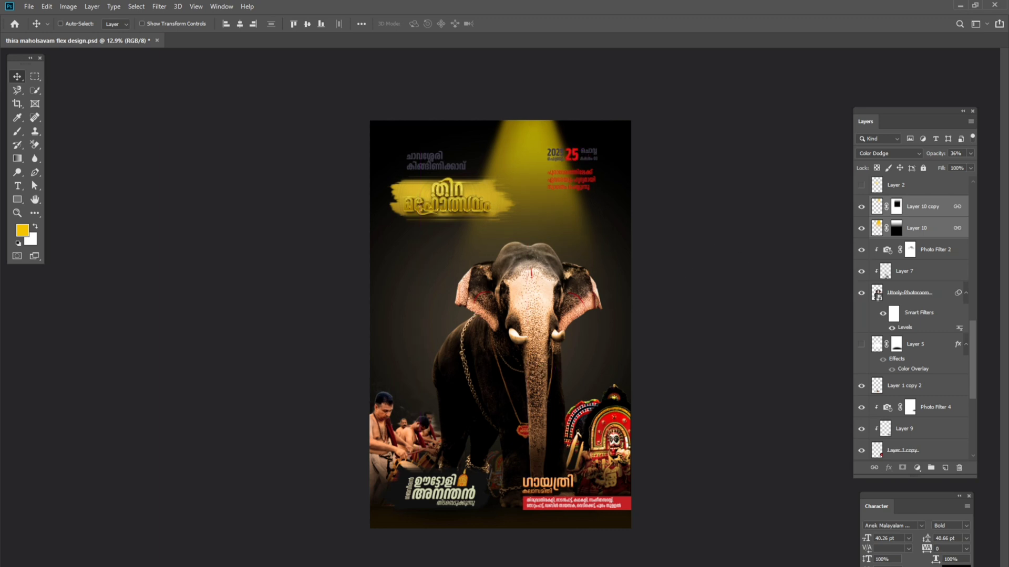
pyautogui.click(323, 549)
# - Preview the chrysanthemum JPG from Local Disk (J:) in Photos, zooming in and out, then close it
pyautogui.click(9, 33)
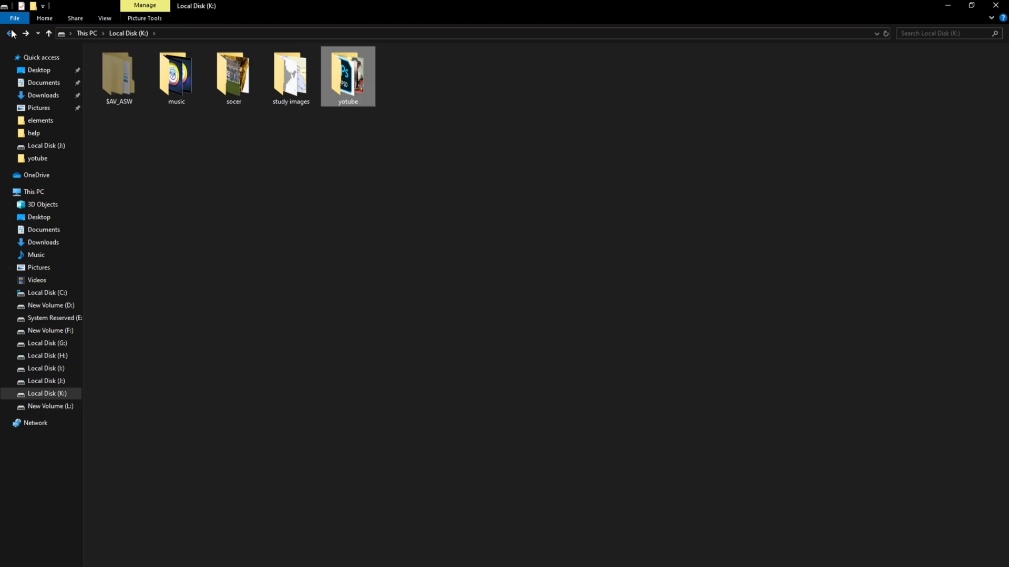
pyautogui.click(62, 382)
pyautogui.doubleClick(357, 156)
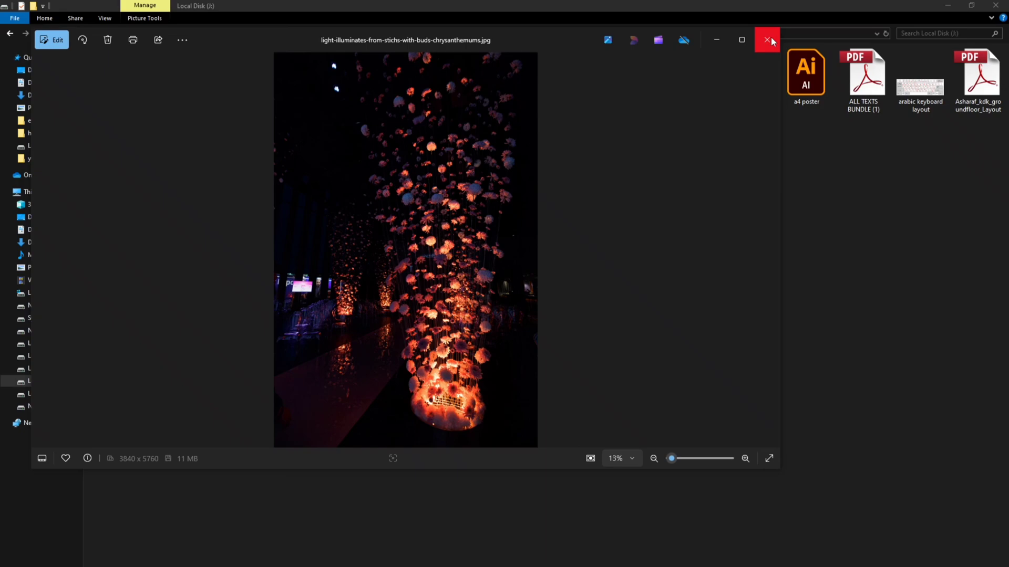
pyautogui.scroll(5, 511, 323)
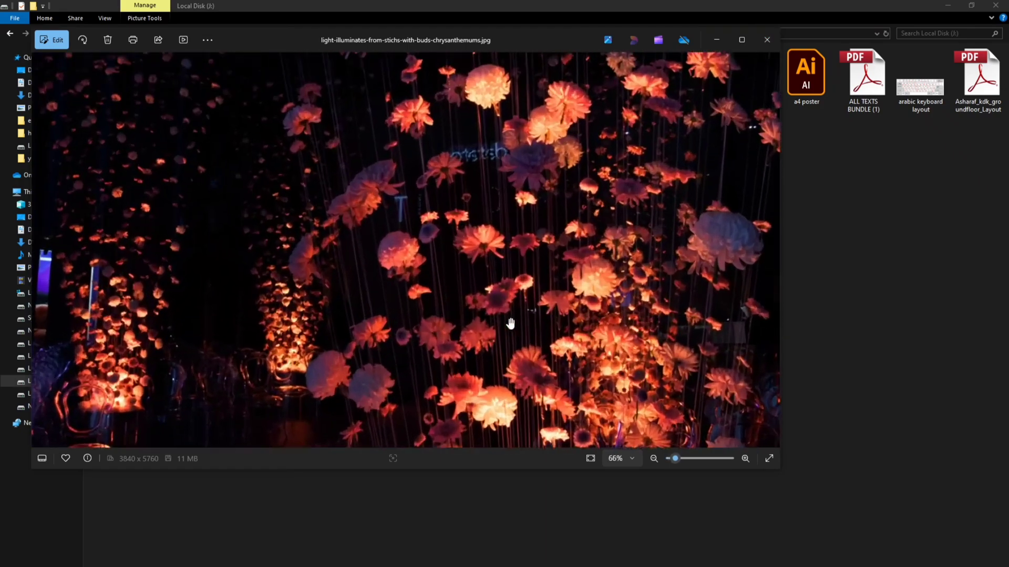
pyautogui.scroll(-5, 510, 323)
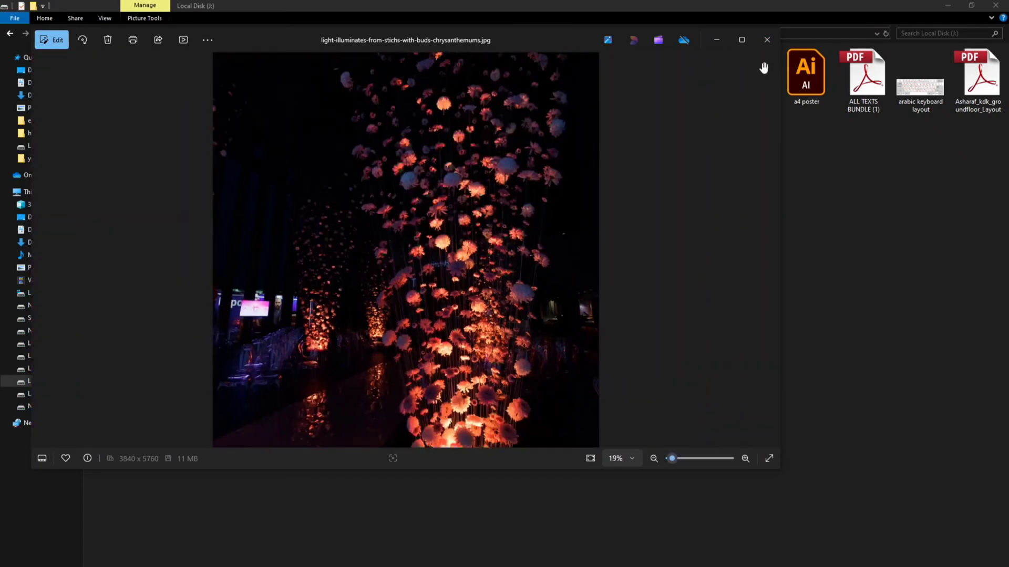
pyautogui.click(767, 39)
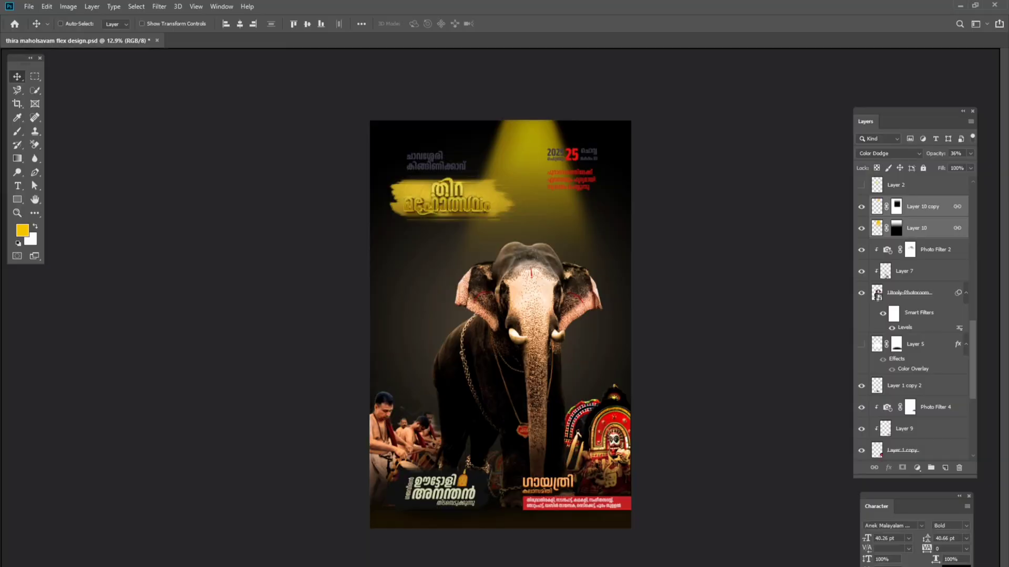
# - Paste the chrysanthemum photo as a converted layer, rotated 90° and scaled to about 86%
pyautogui.press('Return')
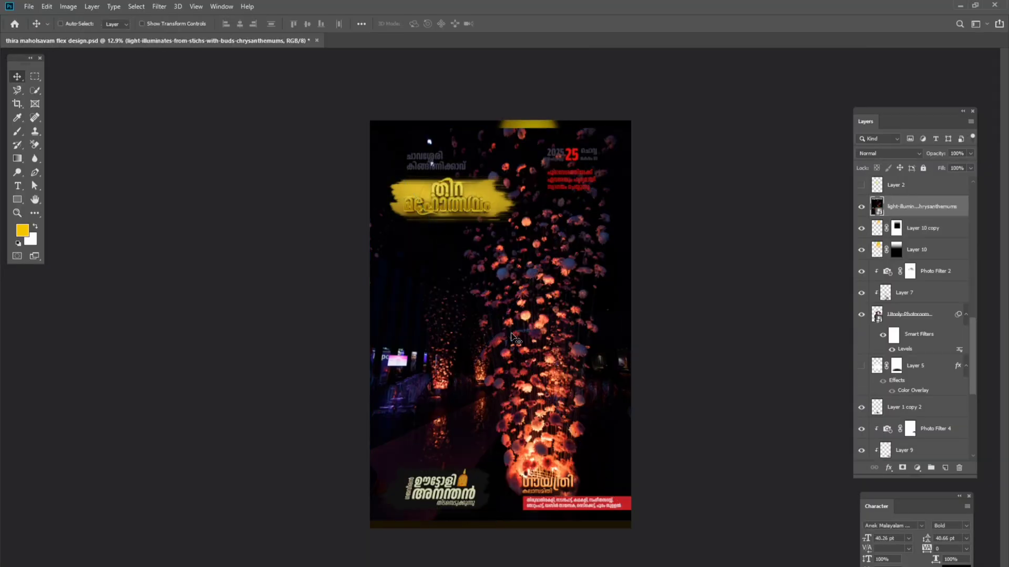
pyautogui.hotkey('ctrl', 'b')
pyautogui.rightClick(900, 212)
pyautogui.click(814, 351)
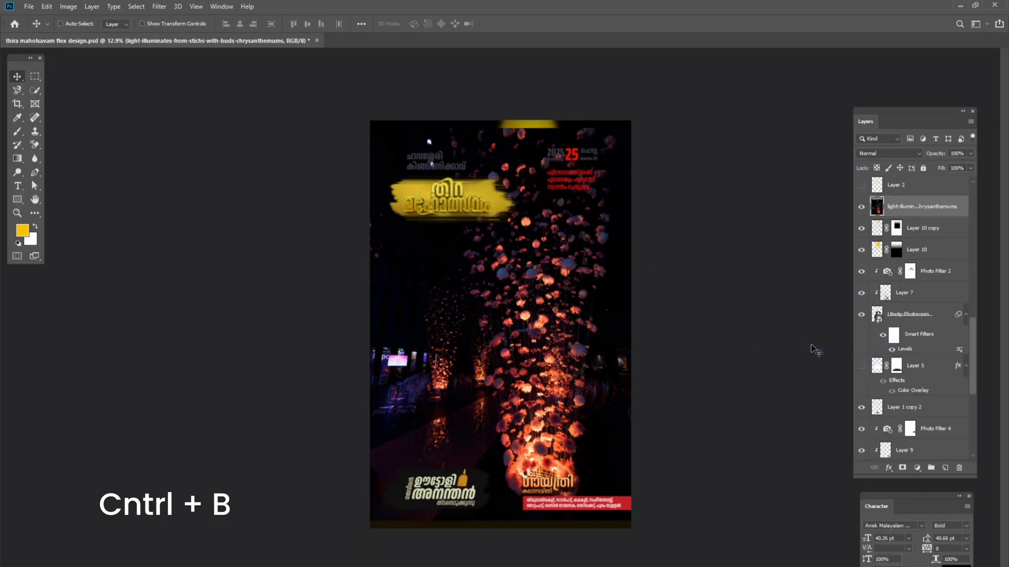
pyautogui.hotkey('ctrl', 't')
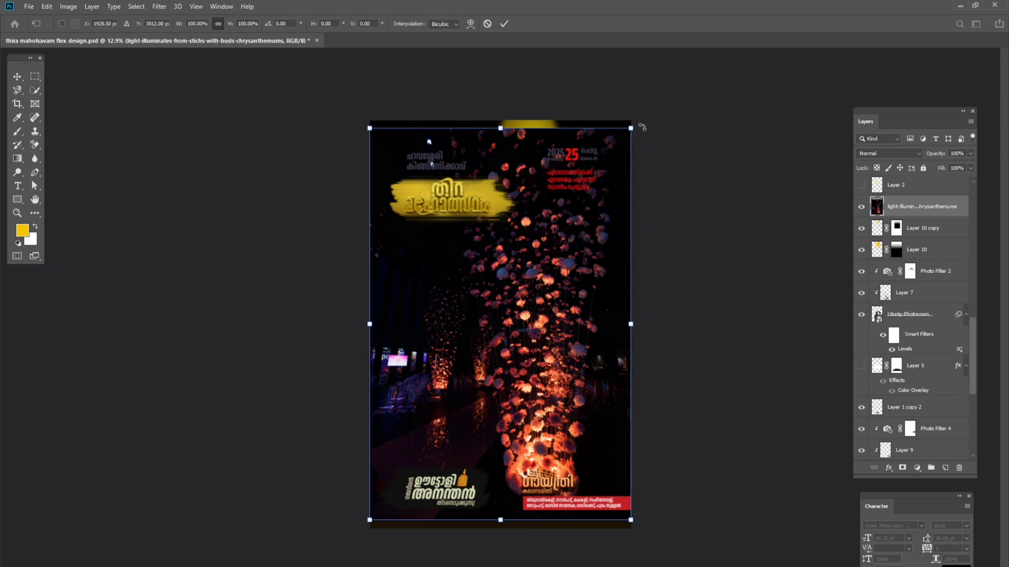
pyautogui.moveTo(641, 127); pyautogui.dragTo(714, 446)
pyautogui.moveTo(697, 193)
pyautogui.mouseDown()
pyautogui.moveTo(620, 256)
pyautogui.moveTo(657, 229)
pyautogui.moveTo(638, 245)
pyautogui.mouseUp()
# - Commit the poster-width resize, shift midtones Yellow–Blue to -26, and nudge the image up-left
pyautogui.press('Return')
pyautogui.scroll(2, 656, 317)
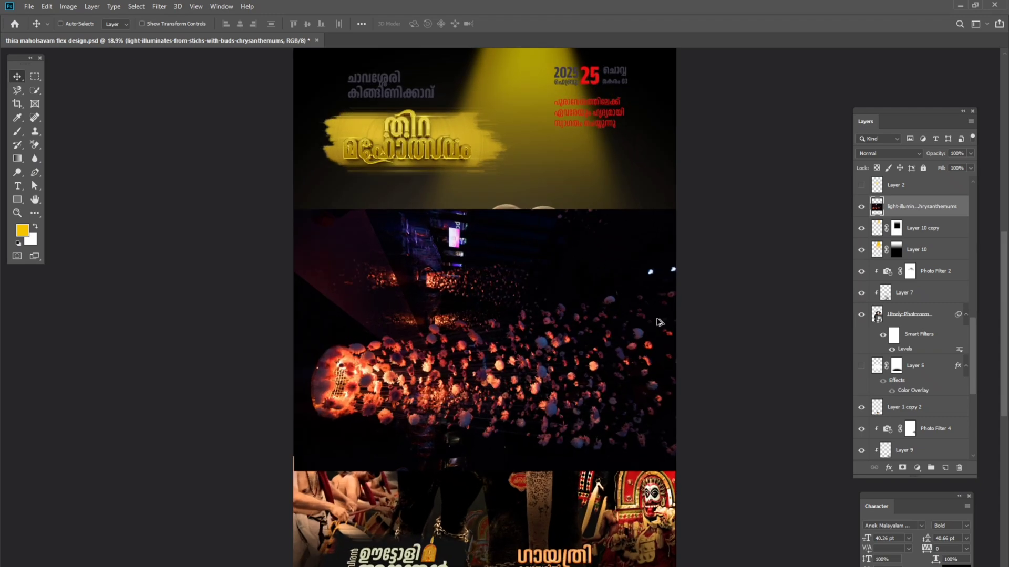
pyautogui.hotkey('ctrl', 'b')
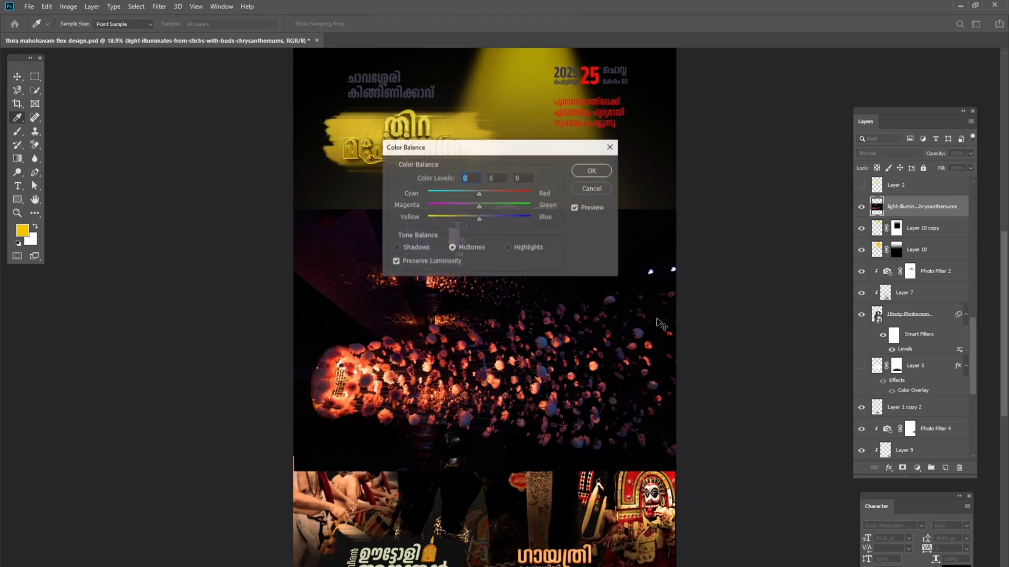
pyautogui.moveTo(478, 217); pyautogui.dragTo(465, 216)
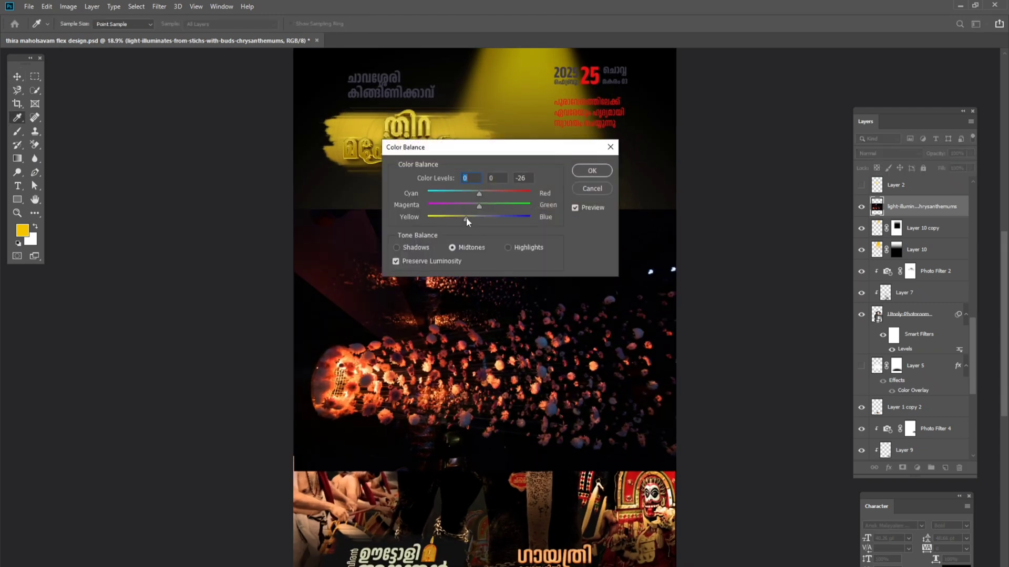
pyautogui.click(596, 175)
pyautogui.scroll(-2, 595, 310)
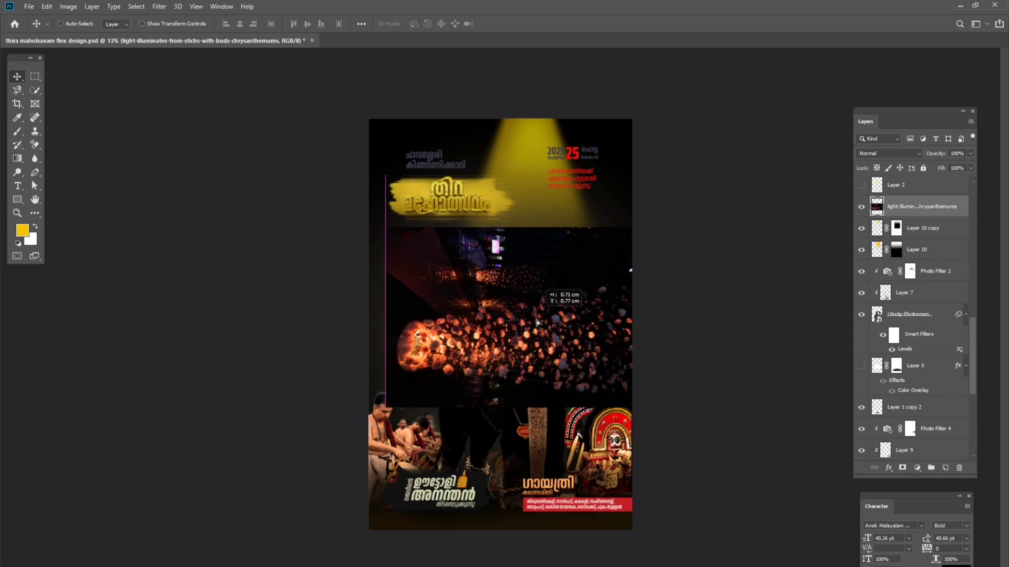
pyautogui.moveTo(597, 311); pyautogui.dragTo(588, 292)
# - Soften the chrysanthemum layer with a Gaussian Blur of about 19.4 pixels
pyautogui.click(160, 6)
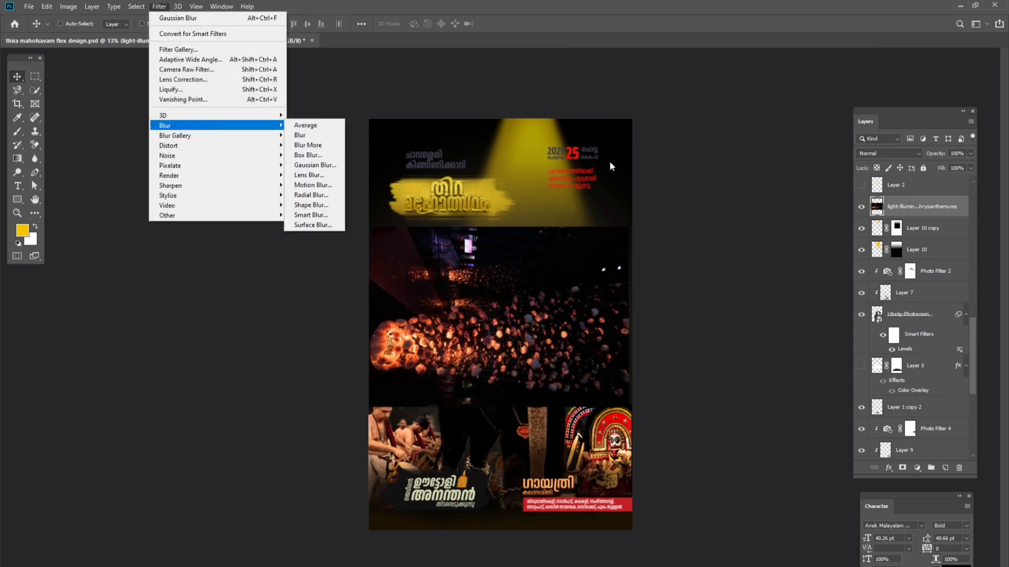
pyautogui.click(312, 166)
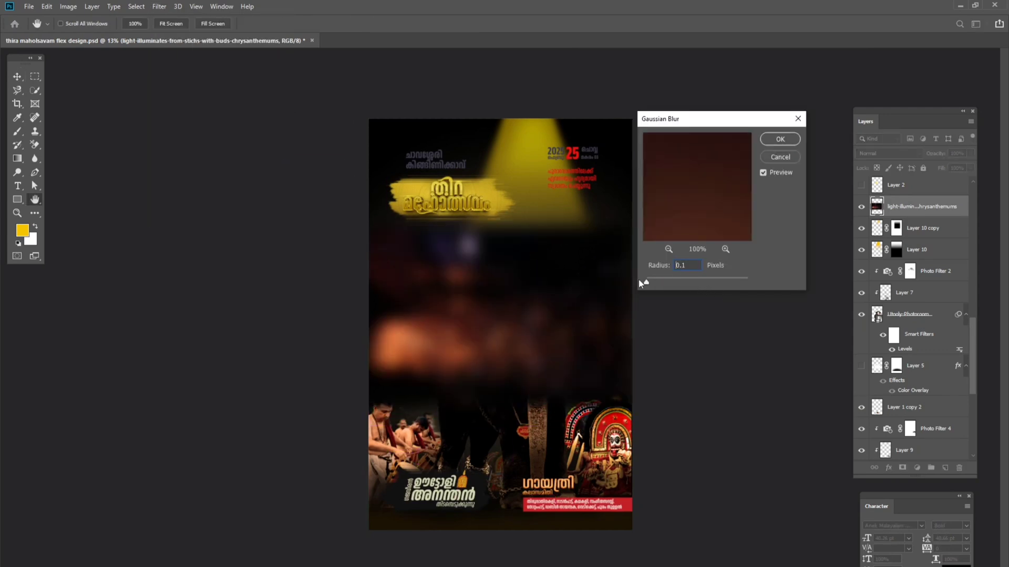
pyautogui.moveTo(639, 280)
pyautogui.mouseDown()
pyautogui.moveTo(697, 289)
pyautogui.moveTo(689, 284)
pyautogui.mouseUp()
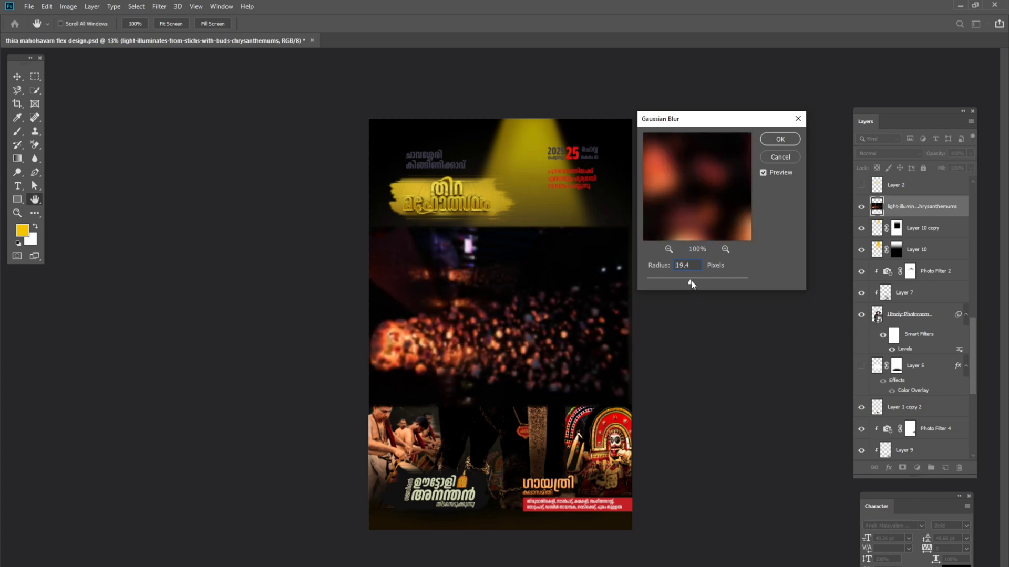
pyautogui.moveTo(691, 284); pyautogui.dragTo(693, 284)
pyautogui.click(781, 139)
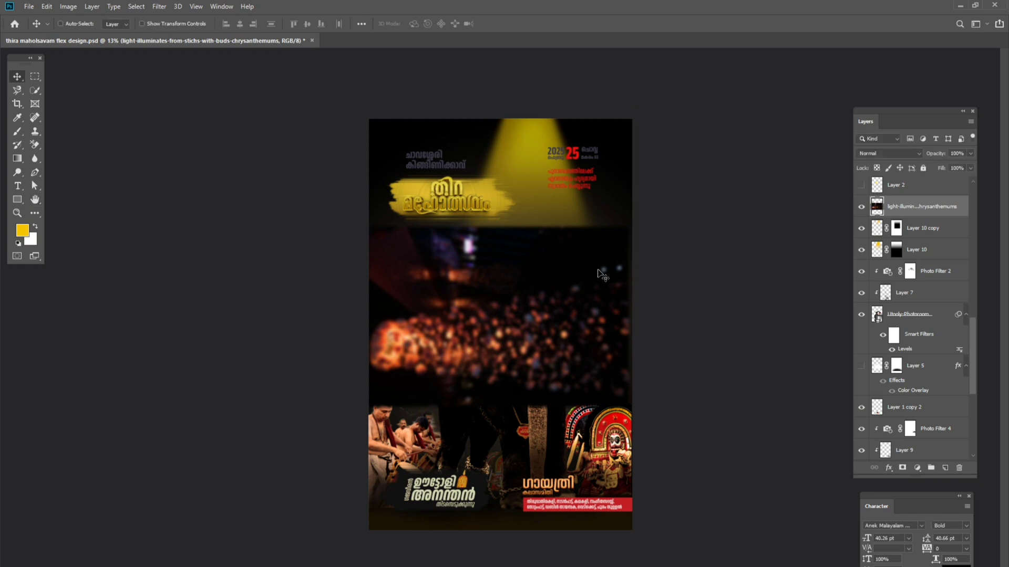
# - Send the flower backdrop behind the elephant, add a mask, and gradient-fade its top edge
pyautogui.hotkey('ctrl', 'shift', '[')
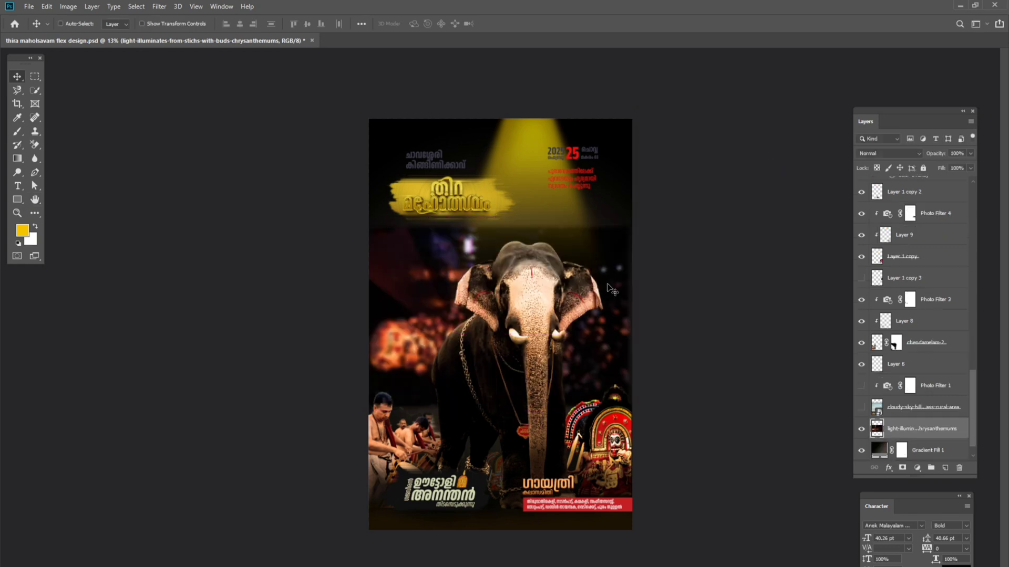
pyautogui.moveTo(569, 294)
pyautogui.mouseDown()
pyautogui.moveTo(612, 186)
pyautogui.moveTo(626, 300)
pyautogui.moveTo(608, 342)
pyautogui.mouseUp()
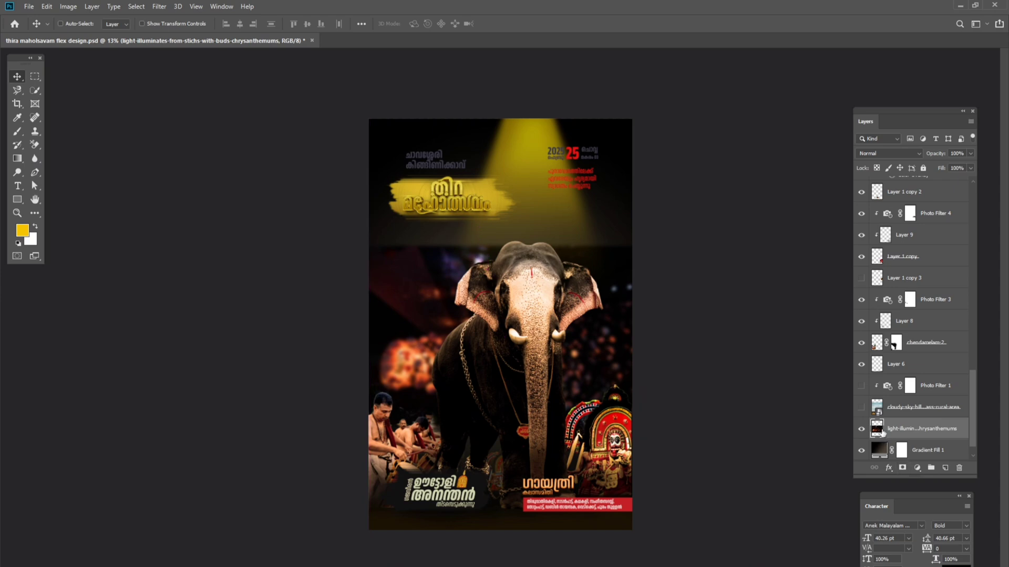
pyautogui.click(902, 470)
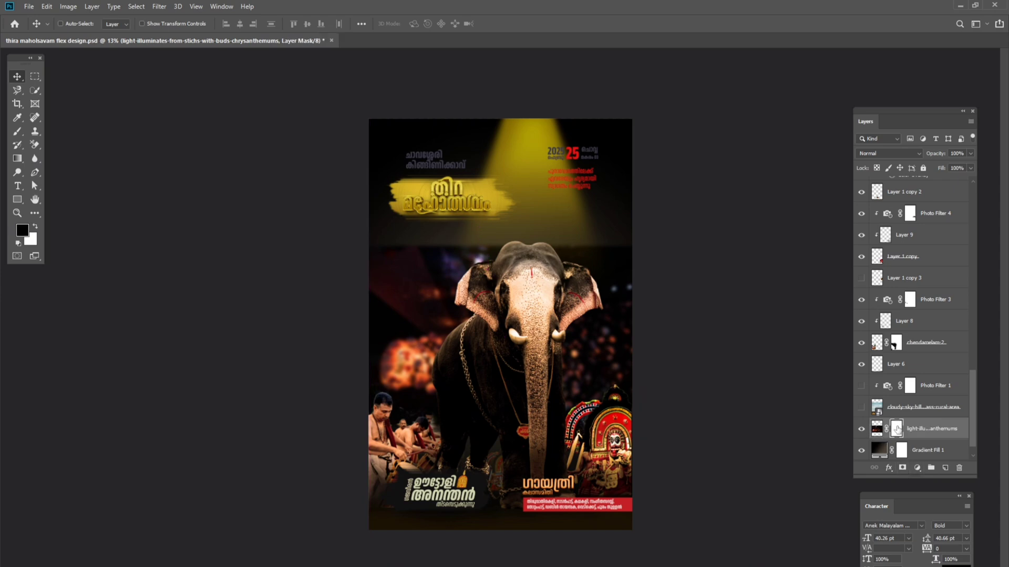
pyautogui.click(19, 160)
pyautogui.click(99, 25)
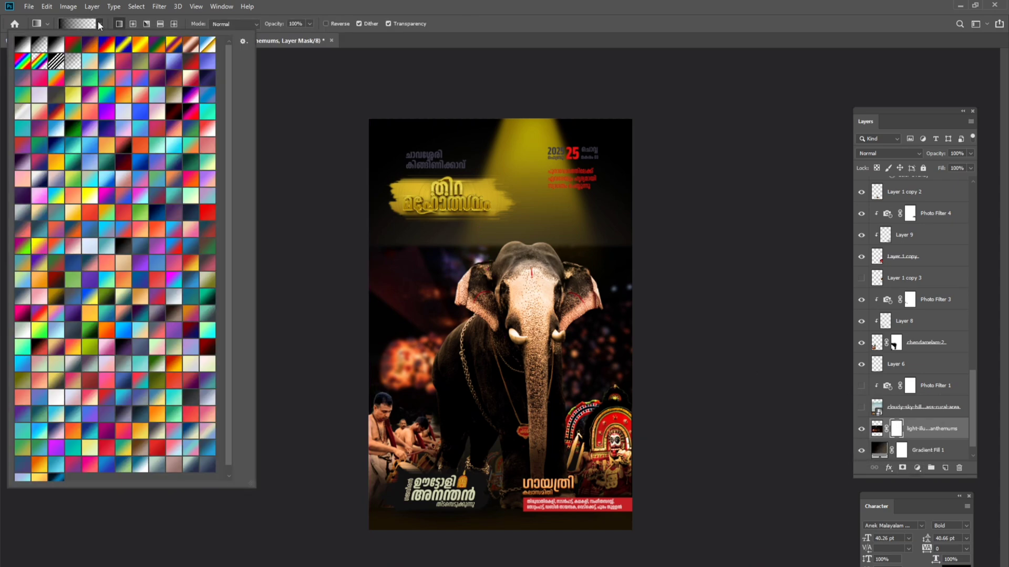
pyautogui.click(37, 50)
pyautogui.click(303, 74)
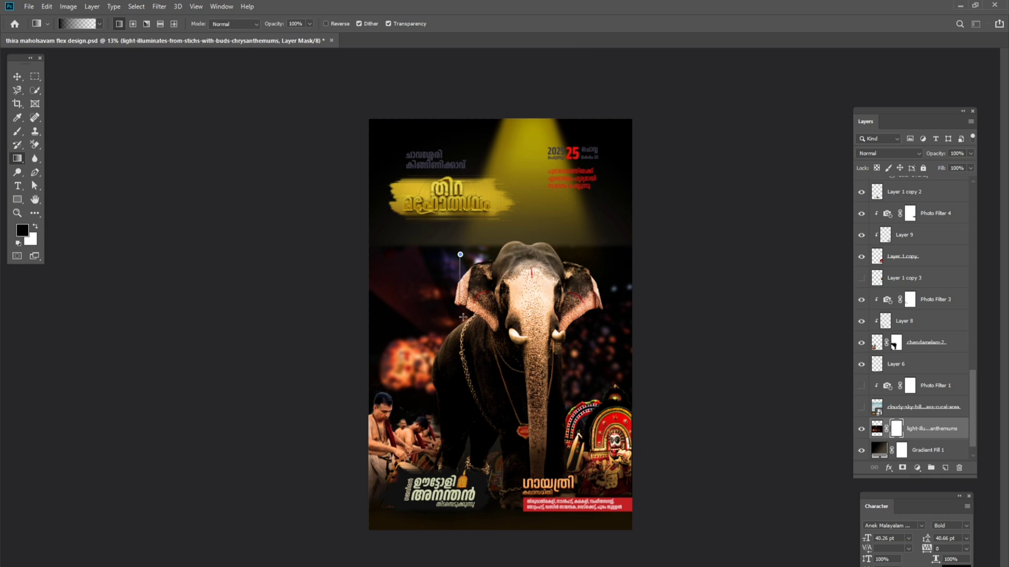
pyautogui.moveTo(462, 318); pyautogui.dragTo(463, 320)
# - Brush at 46% opacity on the mask to hide the fiery glow left of the elephant
pyautogui.press('b')
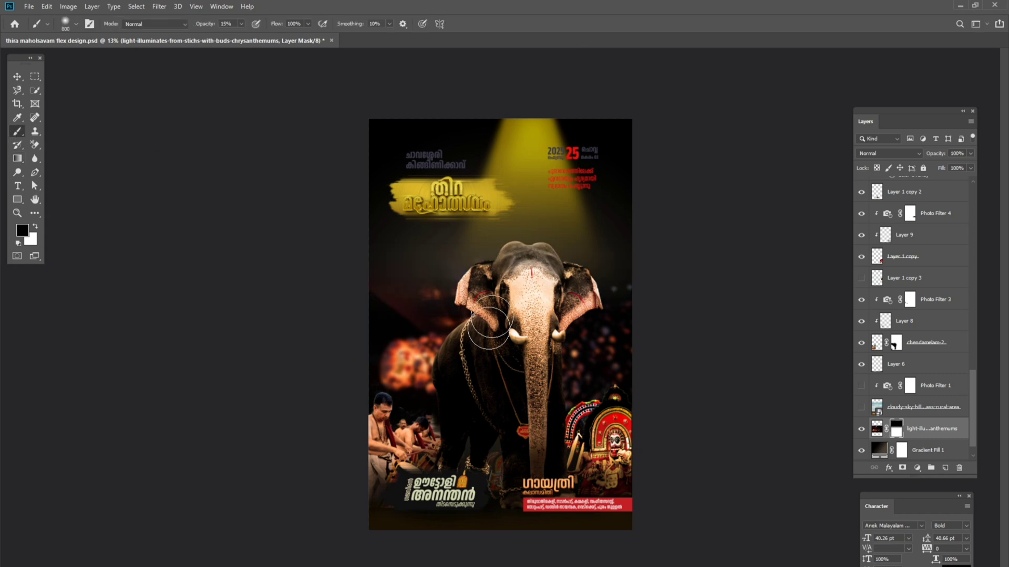
pyautogui.moveTo(208, 22); pyautogui.dragTo(252, 34)
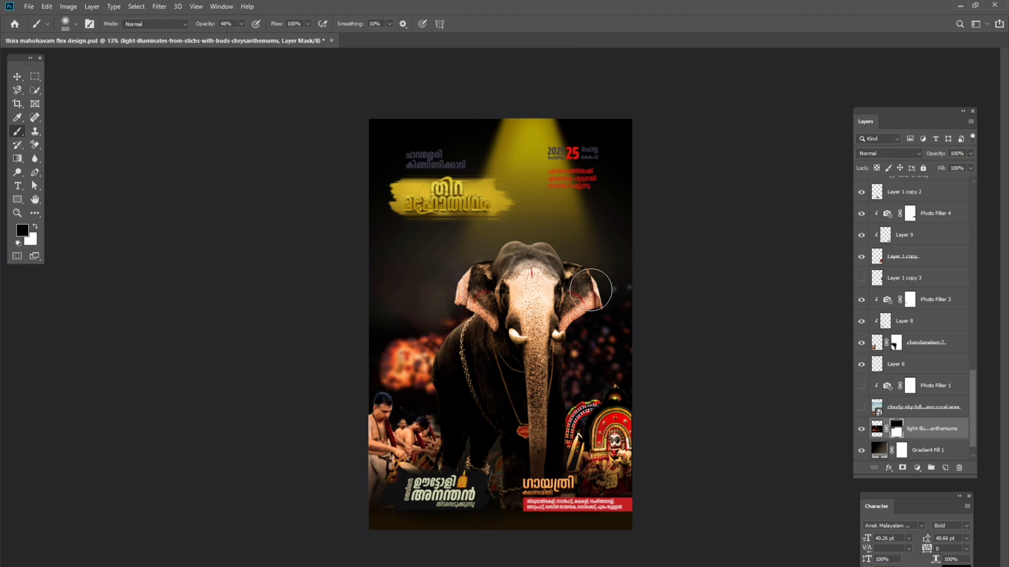
pyautogui.press(']')
pyautogui.press(']')
pyautogui.press(']')
pyautogui.moveTo(426, 345)
pyautogui.mouseDown()
pyautogui.moveTo(450, 338)
pyautogui.moveTo(383, 342)
pyautogui.moveTo(417, 349)
pyautogui.moveTo(460, 402)
pyautogui.mouseUp()
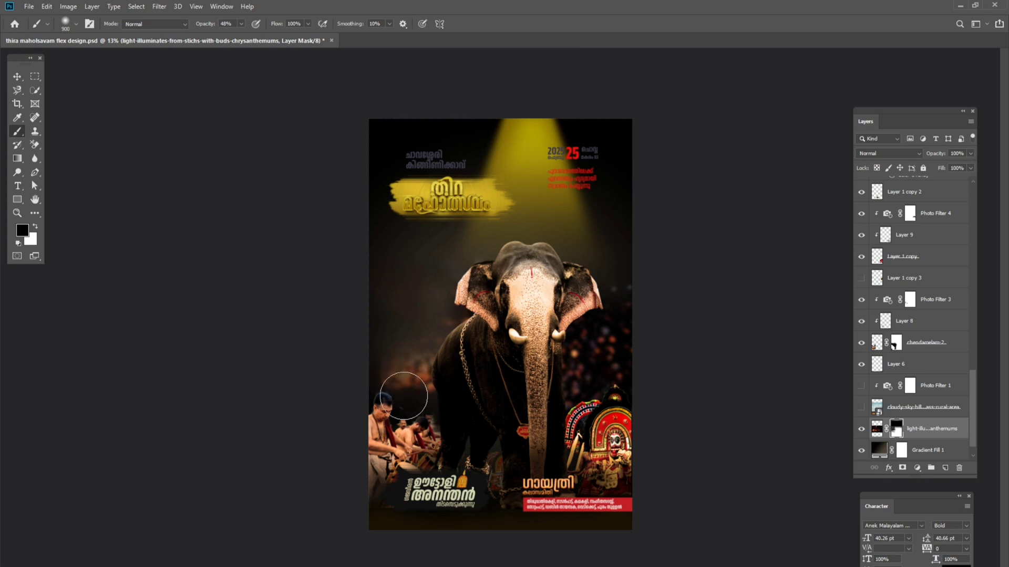
# - Rescale the crowd backdrop to about 97% and reposition it behind the elephant
pyautogui.press('v')
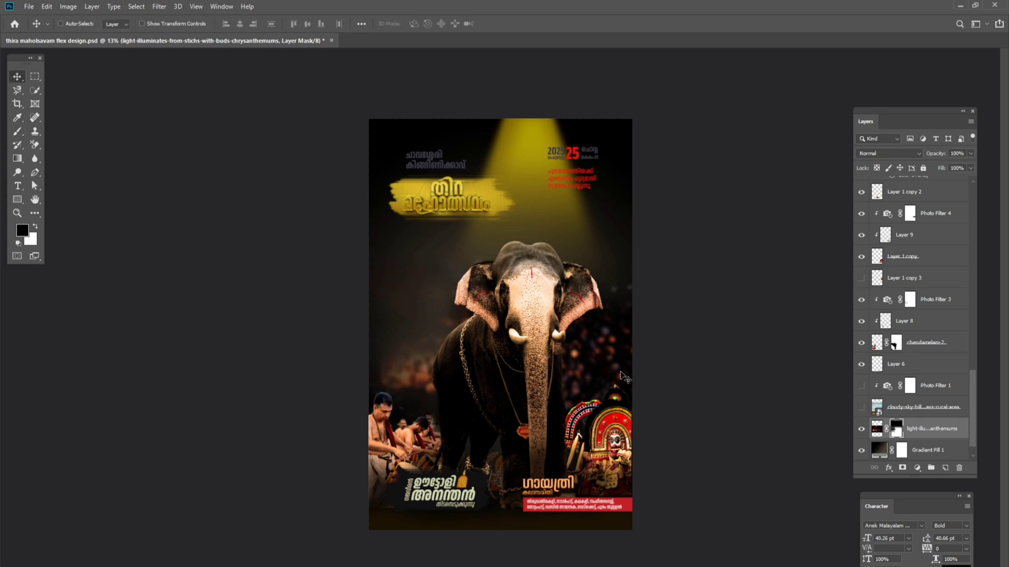
pyautogui.hotkey('ctrl', 't')
pyautogui.moveTo(368, 430); pyautogui.dragTo(416, 396)
pyautogui.moveTo(570, 360); pyautogui.dragTo(560, 348)
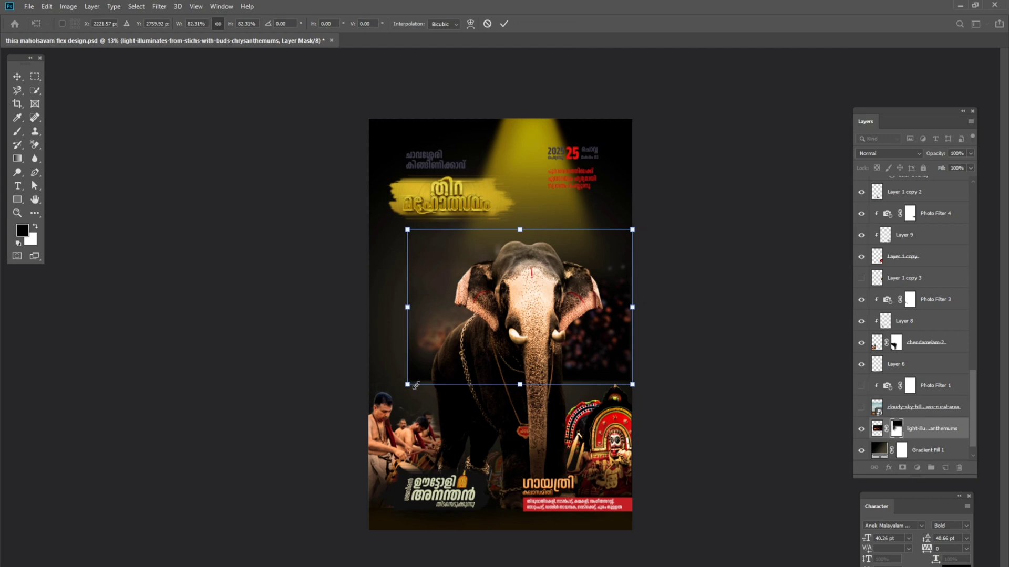
pyautogui.moveTo(415, 385); pyautogui.dragTo(422, 381)
pyautogui.moveTo(524, 352); pyautogui.dragTo(532, 384)
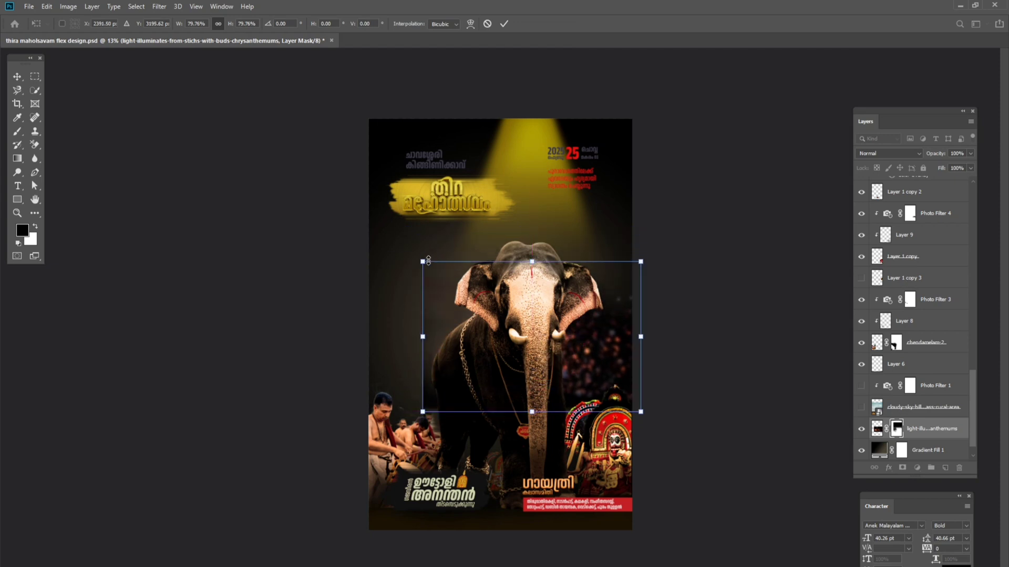
pyautogui.moveTo(423, 261); pyautogui.dragTo(386, 255)
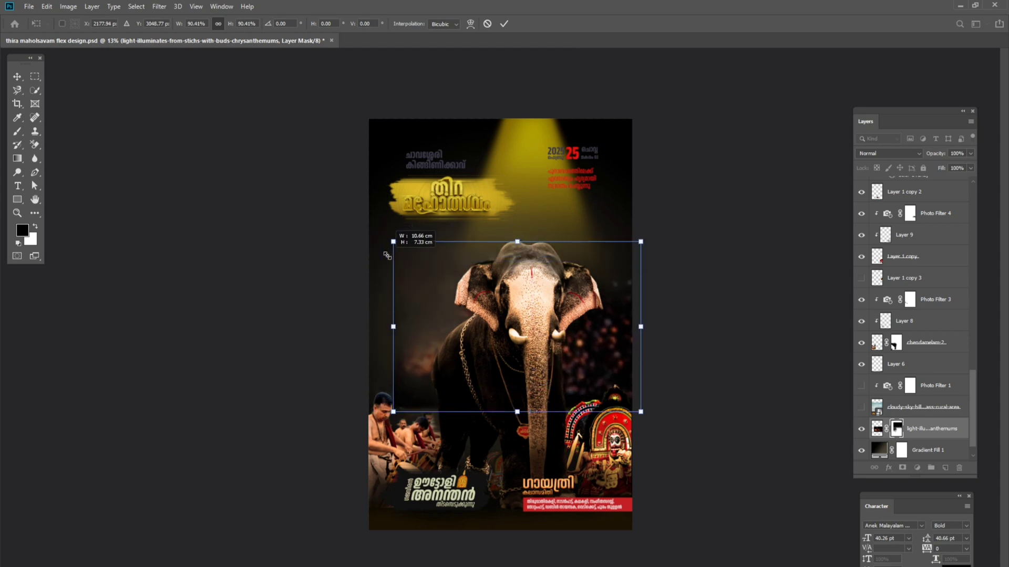
pyautogui.press('Return')
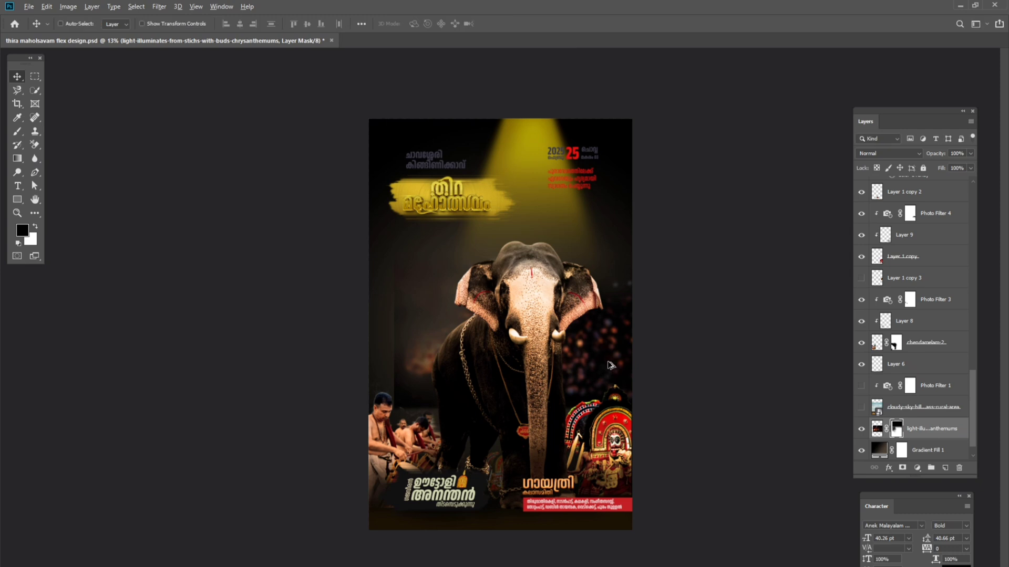
# - Mask out the reddish haze on the left with an 80% opacity brush
pyautogui.click(25, 133)
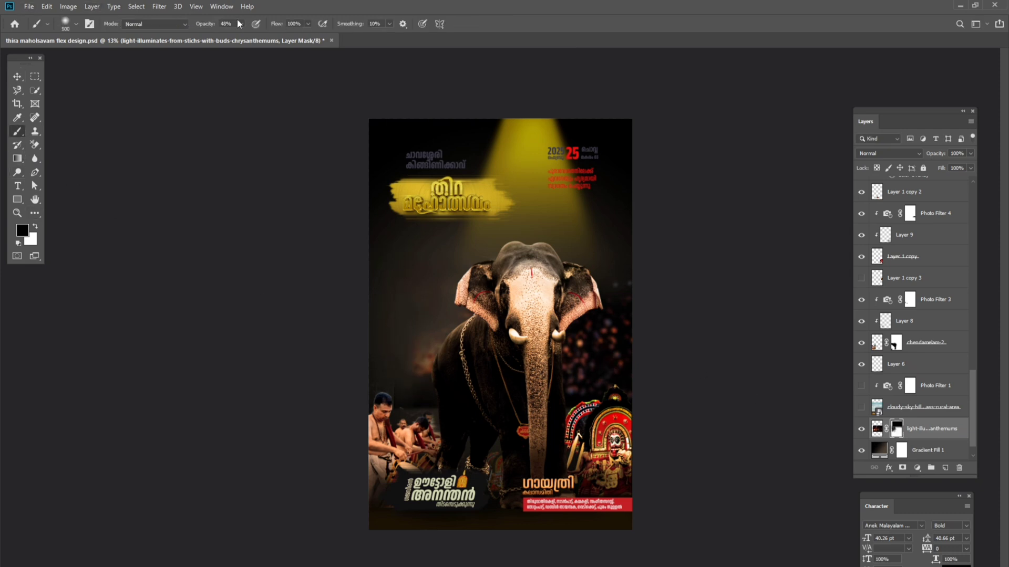
pyautogui.moveTo(239, 23); pyautogui.dragTo(255, 41)
pyautogui.click(393, 405)
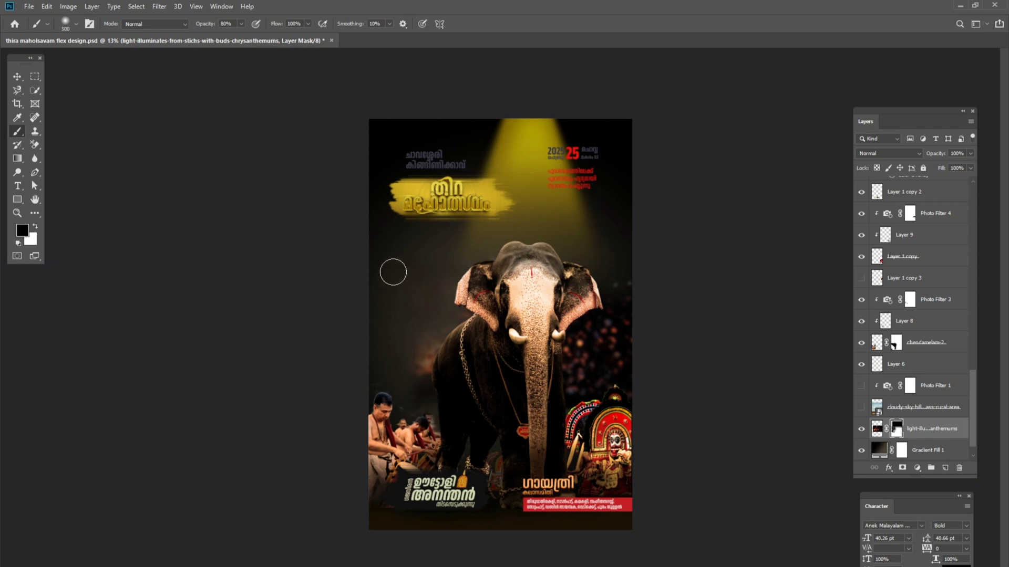
pyautogui.moveTo(420, 395)
pyautogui.mouseDown()
pyautogui.moveTo(444, 409)
pyautogui.moveTo(424, 361)
pyautogui.moveTo(435, 415)
pyautogui.mouseUp()
pyautogui.click(16, 76)
# - Duplicate the crowd backdrop and shrink the copy to about 71%, moving it lower left
pyautogui.click(877, 428)
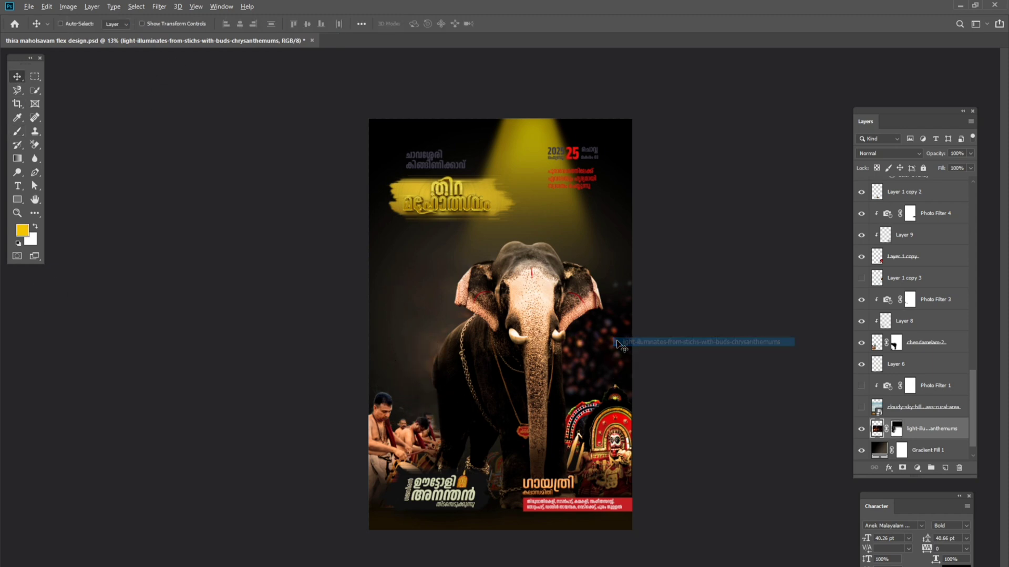
pyautogui.moveTo(616, 341); pyautogui.dragTo(453, 342)
pyautogui.hotkey('ctrl', 't')
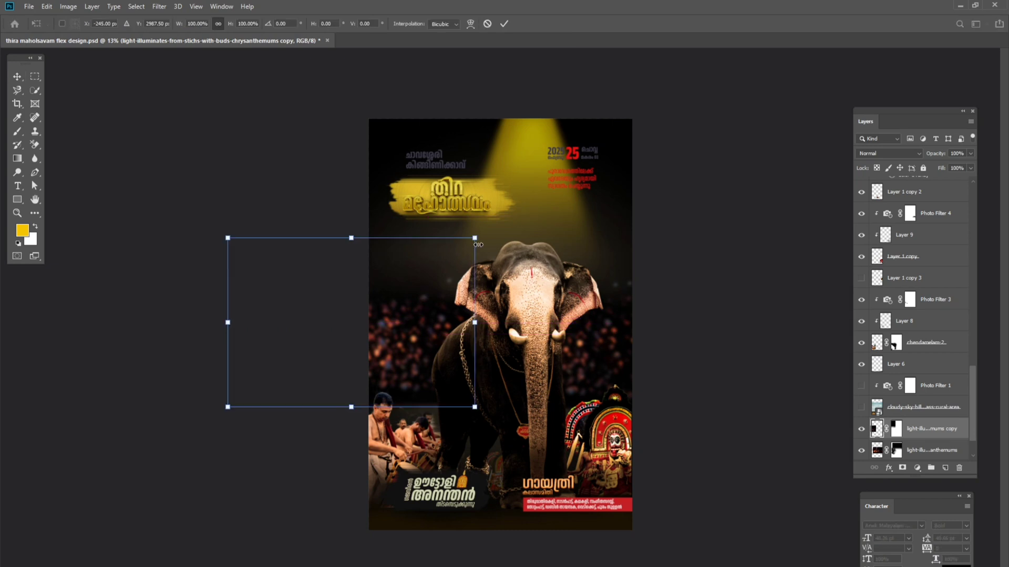
pyautogui.moveTo(470, 257); pyautogui.dragTo(441, 273)
pyautogui.moveTo(401, 311)
pyautogui.mouseDown()
pyautogui.moveTo(461, 334)
pyautogui.moveTo(433, 386)
pyautogui.mouseUp()
pyautogui.press('Return')
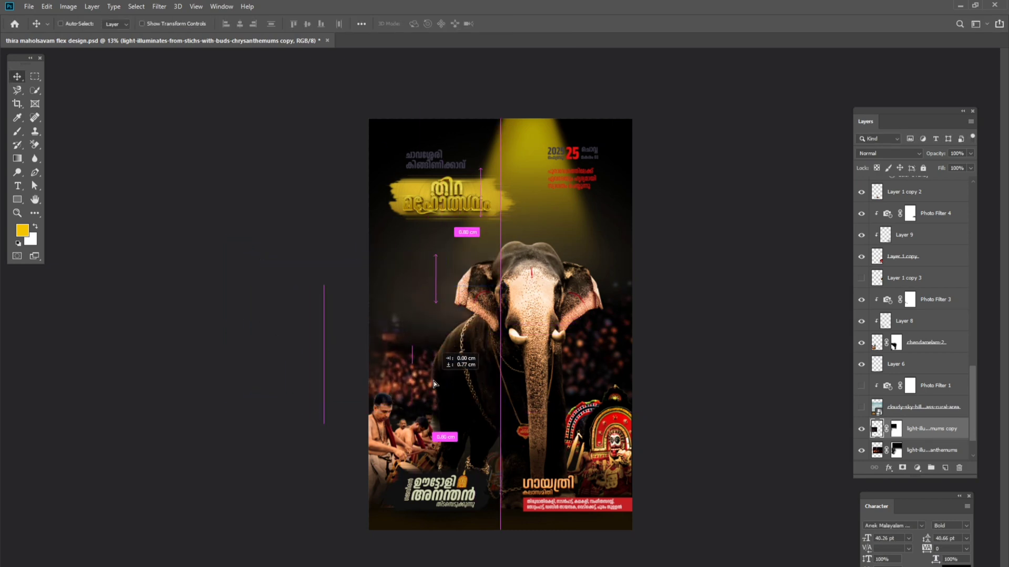
# - Tilt the crowd copy about 6 degrees and fade it to 39% opacity
pyautogui.hotkey('ctrl', 't')
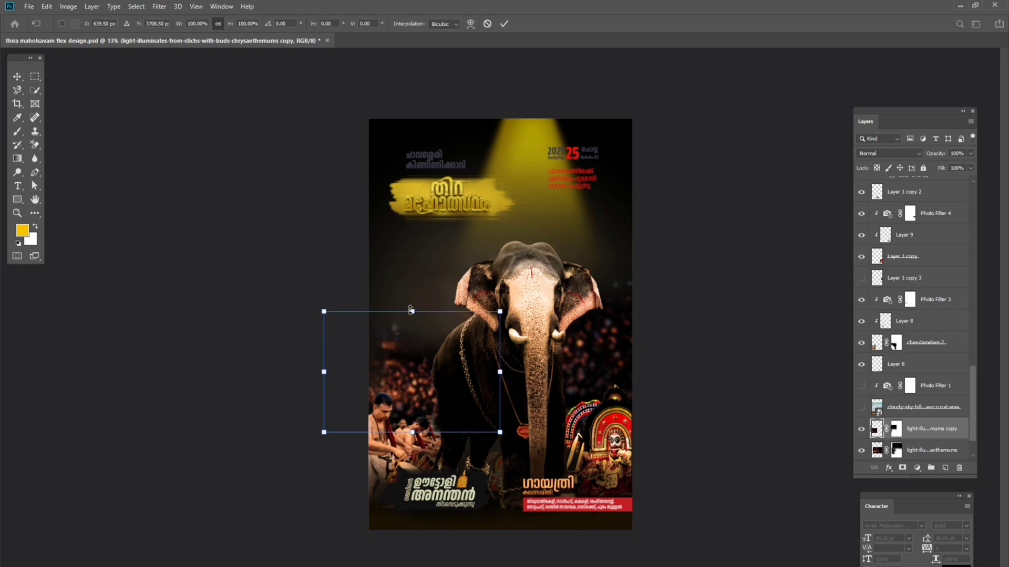
pyautogui.moveTo(410, 307); pyautogui.dragTo(421, 299)
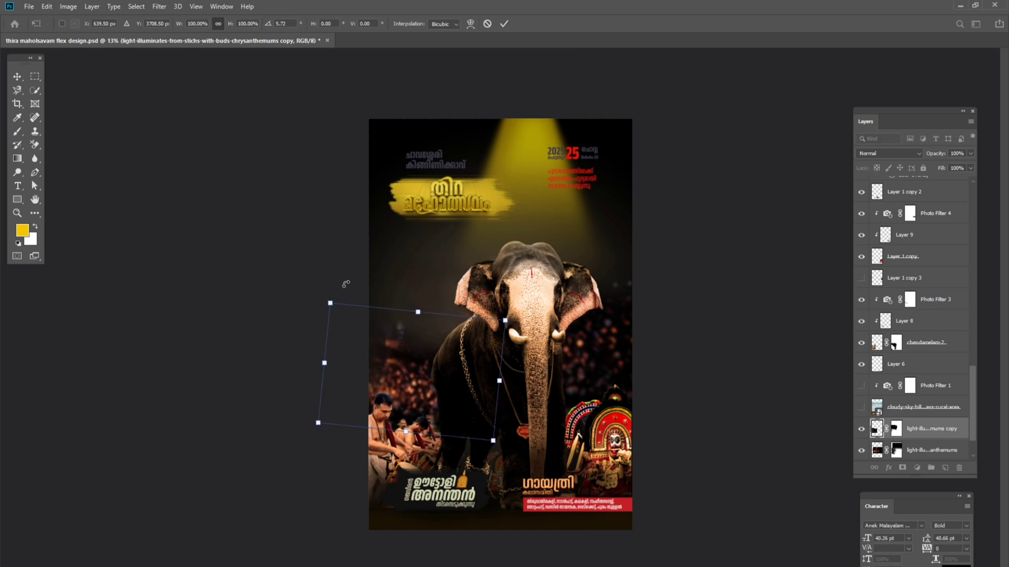
pyautogui.press('Return')
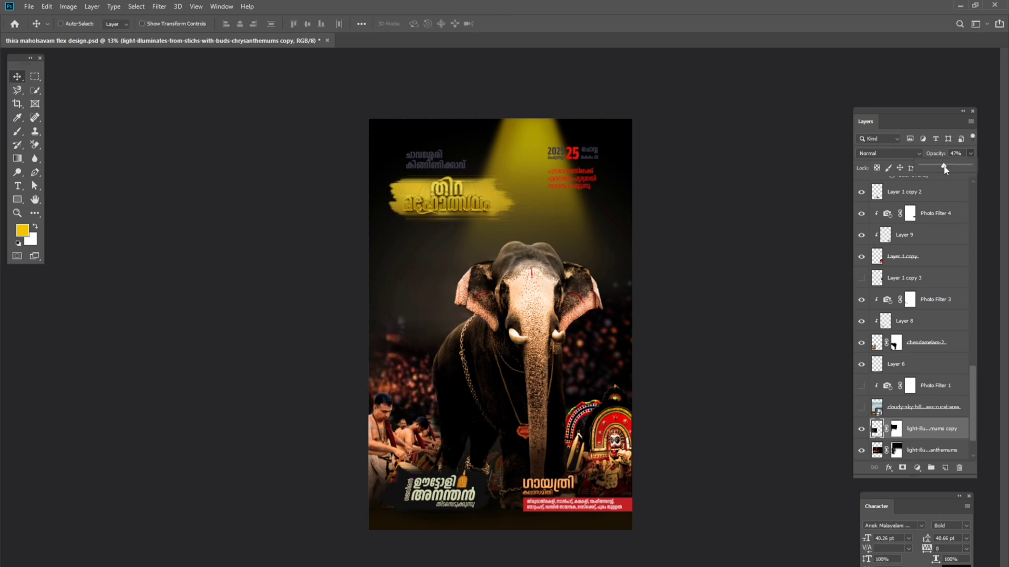
pyautogui.moveTo(944, 169); pyautogui.dragTo(943, 169)
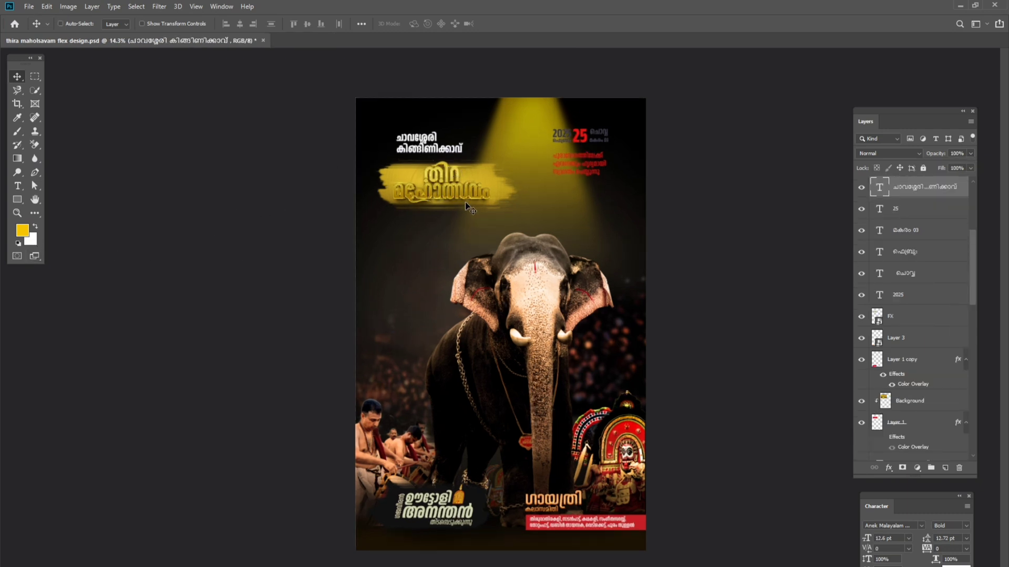
# - Hide the Background layer and Layer 1
pyautogui.rightClick(478, 198)
pyautogui.click(511, 180)
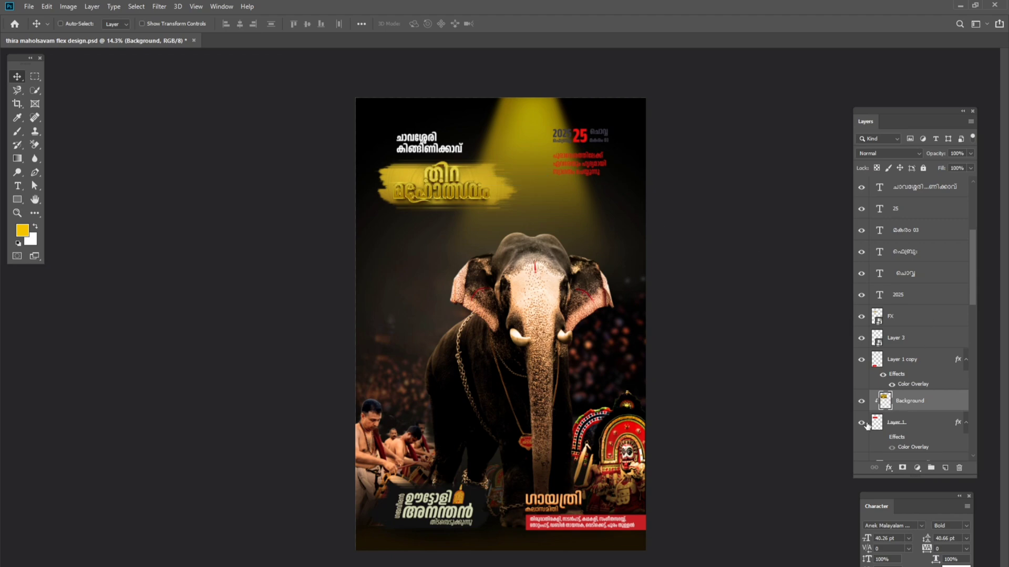
pyautogui.click(861, 402)
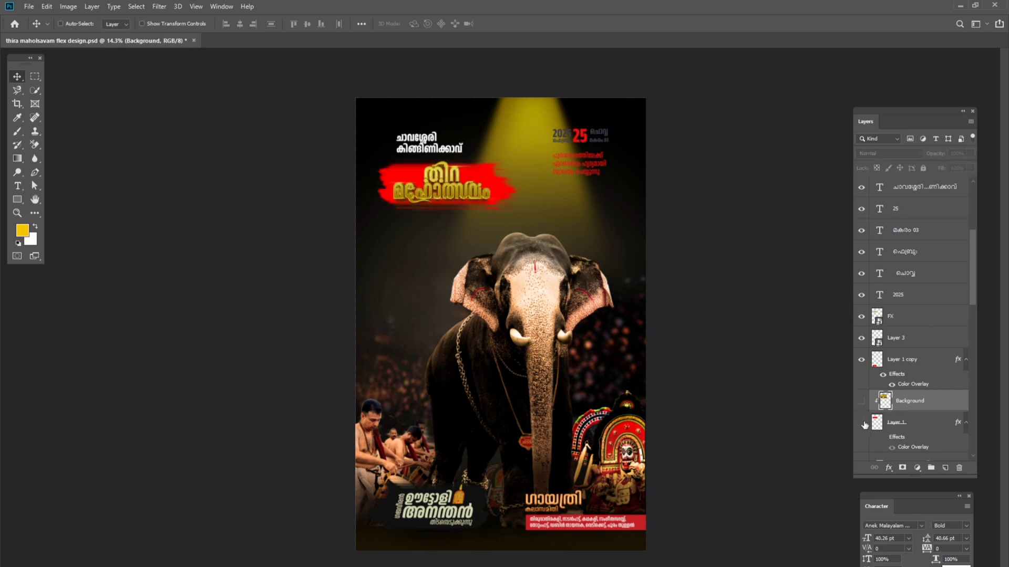
pyautogui.click(861, 422)
# - Select and enlarge the FX title layer, then open pooramaholsavam typography.psd
pyautogui.rightClick(470, 193)
pyautogui.click(486, 199)
pyautogui.hotkey('ctrl', 't')
pyautogui.moveTo(503, 216); pyautogui.dragTo(589, 237)
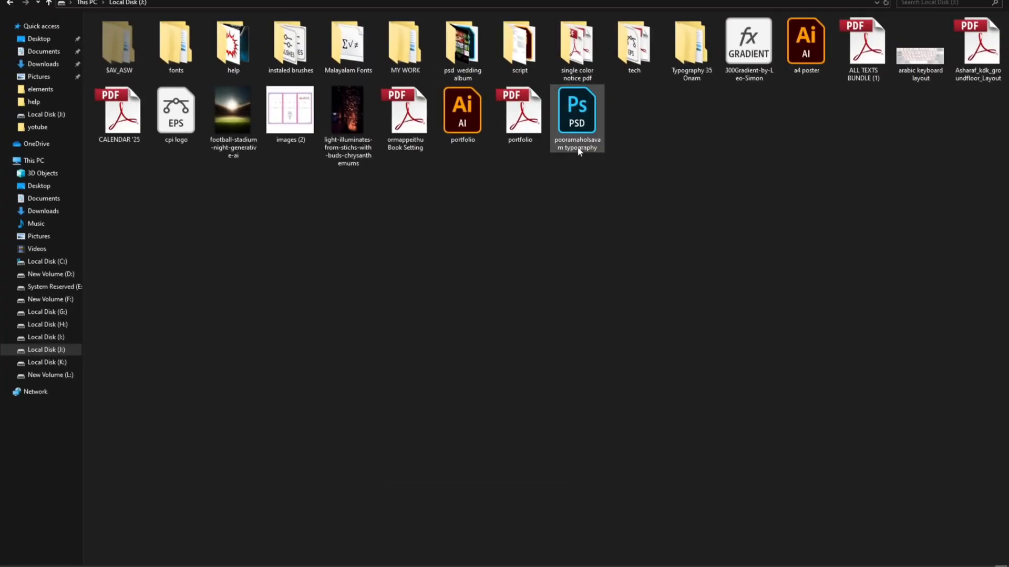
pyautogui.doubleClick(579, 136)
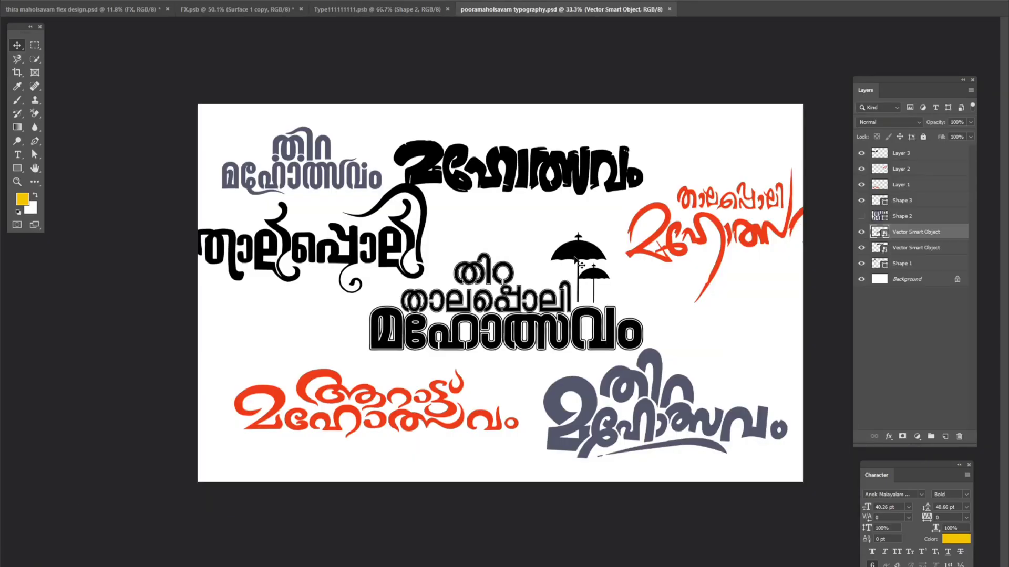
# - Replace Shape 2 in Type111111111.psb with the thira mahotsavam design filled black, and save
pyautogui.rightClick(685, 388)
pyautogui.click(693, 393)
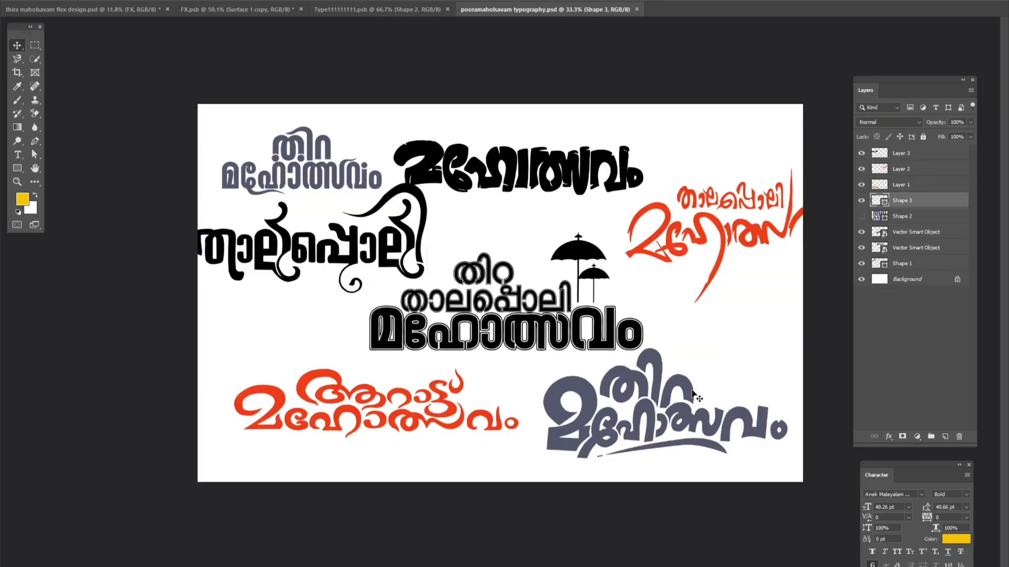
pyautogui.moveTo(692, 393); pyautogui.dragTo(567, 194)
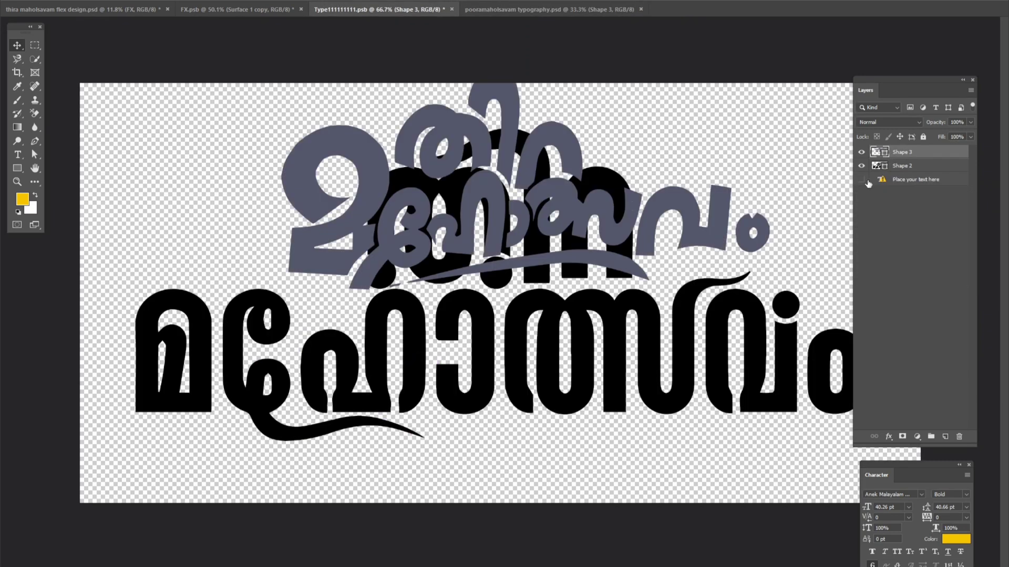
pyautogui.click(902, 166)
pyautogui.press('Delete')
pyautogui.doubleClick(876, 152)
pyautogui.click(862, 277)
pyautogui.click(968, 140)
pyautogui.hotkey('ctrl', '0')
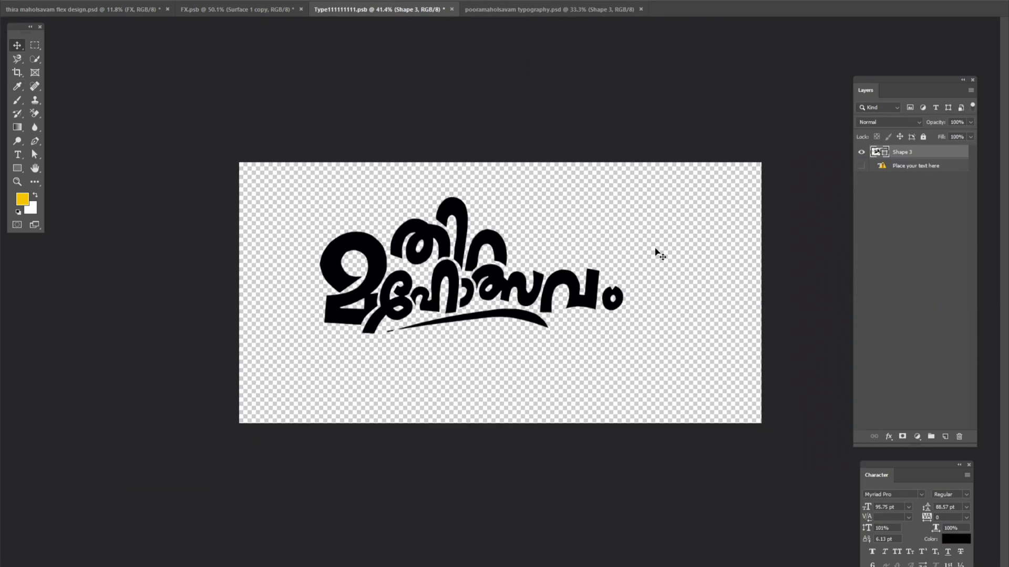
pyautogui.press('v')
pyautogui.hotkey('ctrl', 's')
# - In FX.psb, move the second and third glow streak layers toward the bottom left
pyautogui.hotkey('ctrl', 'shift', 'Tab')
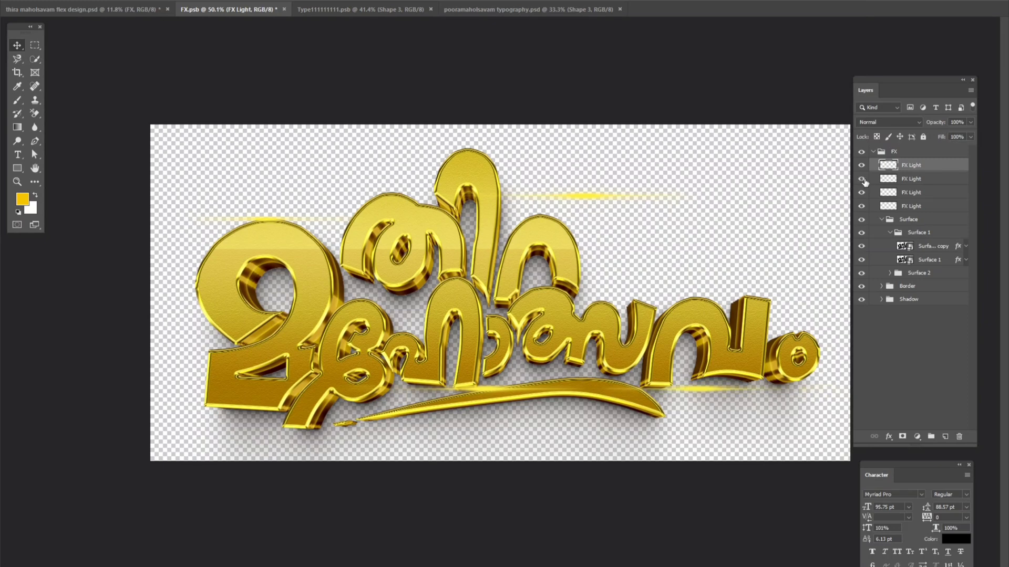
pyautogui.click(905, 178)
pyautogui.moveTo(822, 363); pyautogui.dragTo(666, 421)
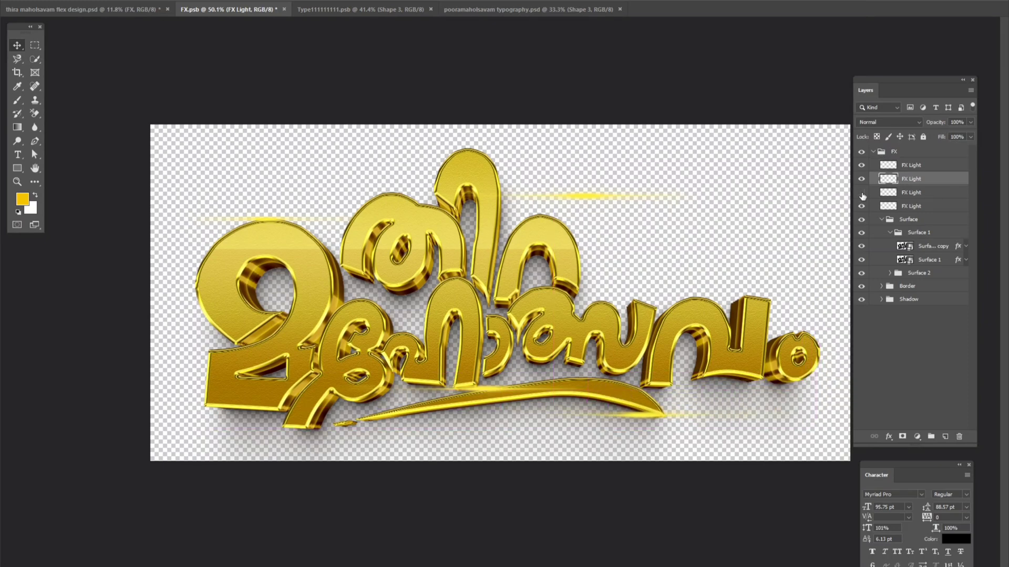
pyautogui.click(905, 192)
pyautogui.moveTo(576, 272)
pyautogui.mouseDown()
pyautogui.moveTo(319, 452)
pyautogui.moveTo(319, 441)
pyautogui.mouseUp()
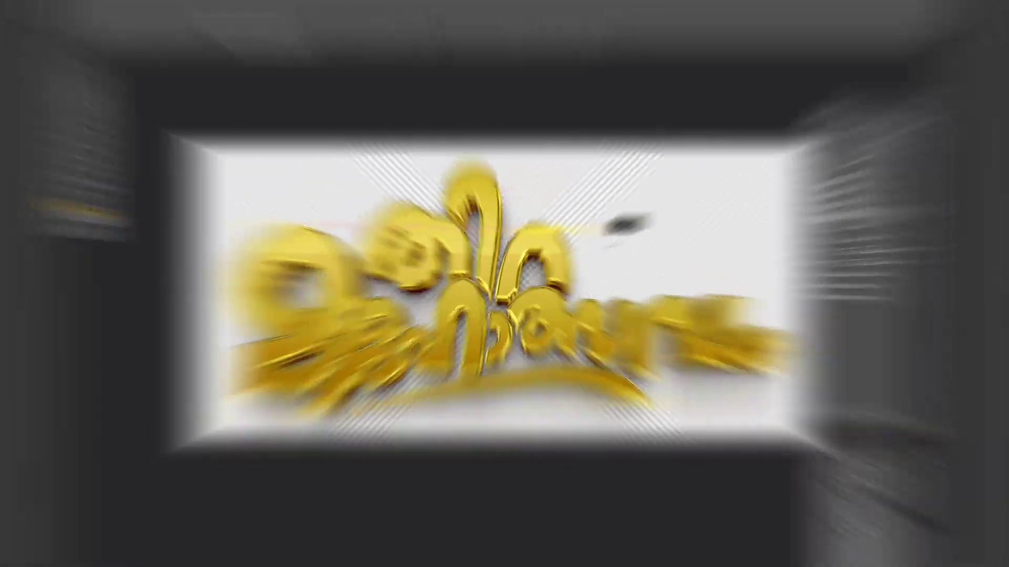
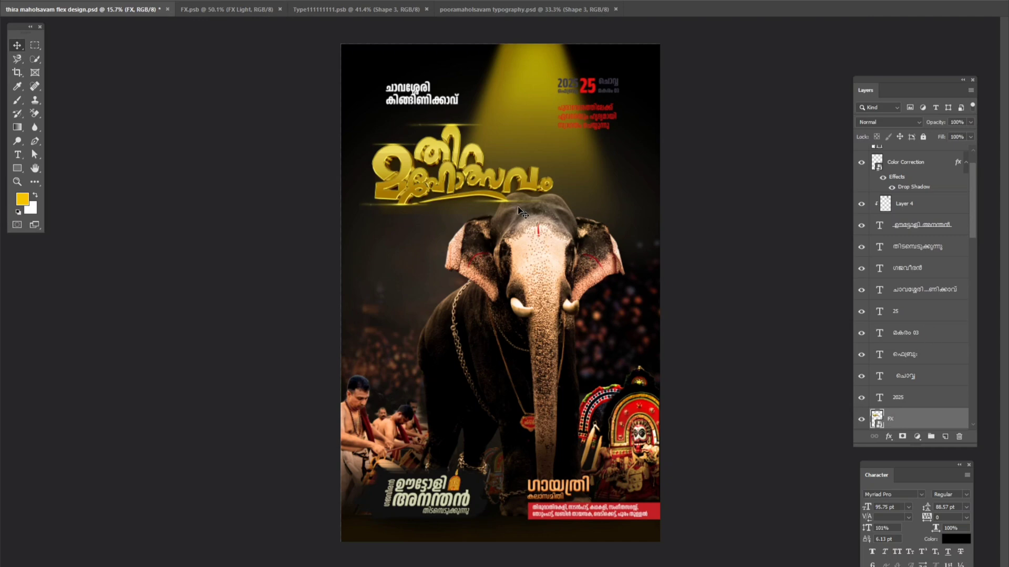
# - In the gold title effects document FX.psb, hide the top FX Light glow streak layer
pyautogui.scroll(-1, 648, 233)
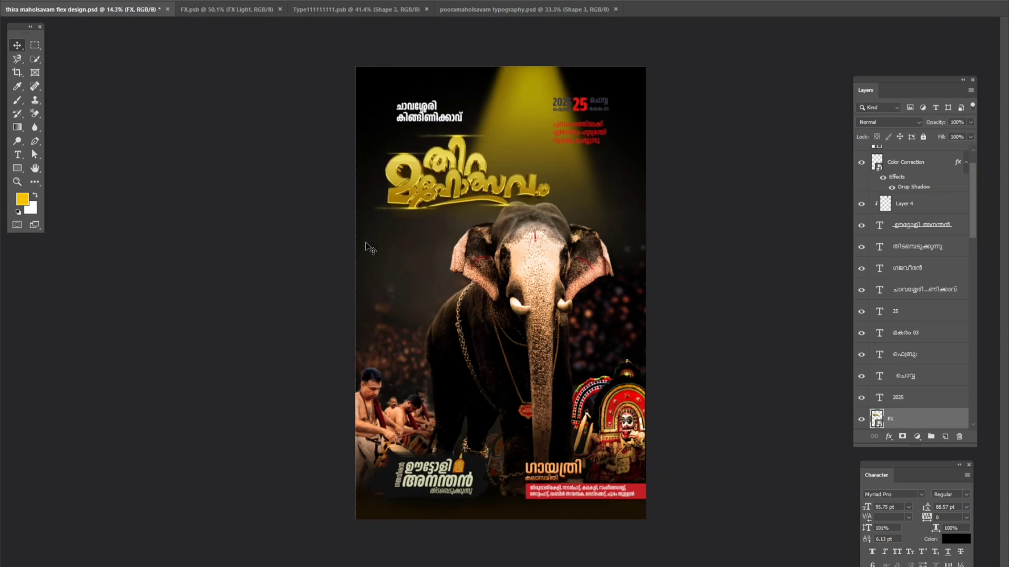
pyautogui.click(316, 10)
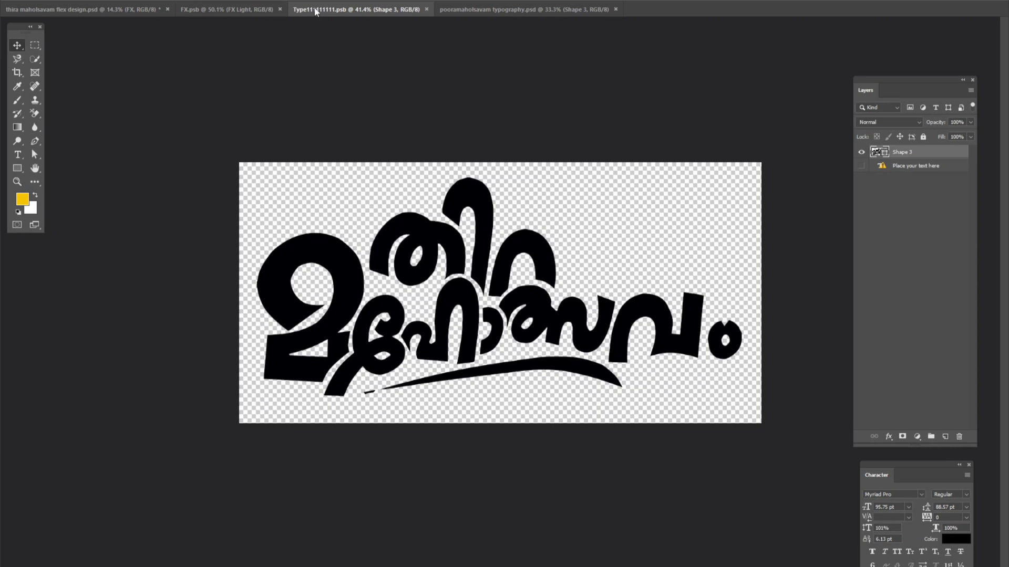
pyautogui.click(248, 15)
pyautogui.rightClick(478, 151)
pyautogui.click(496, 159)
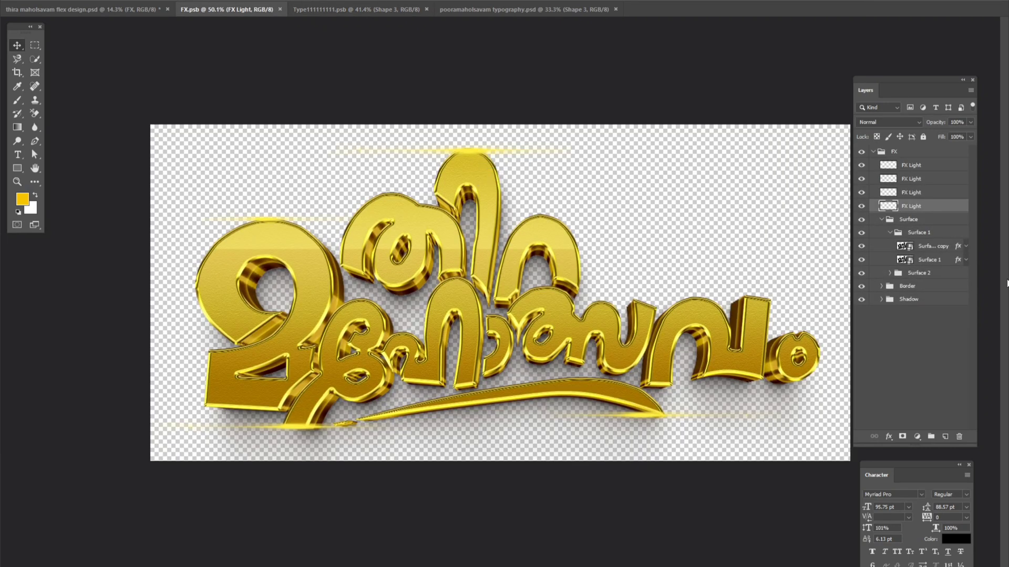
pyautogui.click(861, 207)
# - Reposition the lower-left and right-hand glow streaks under the title and save them to the poster
pyautogui.rightClick(297, 430)
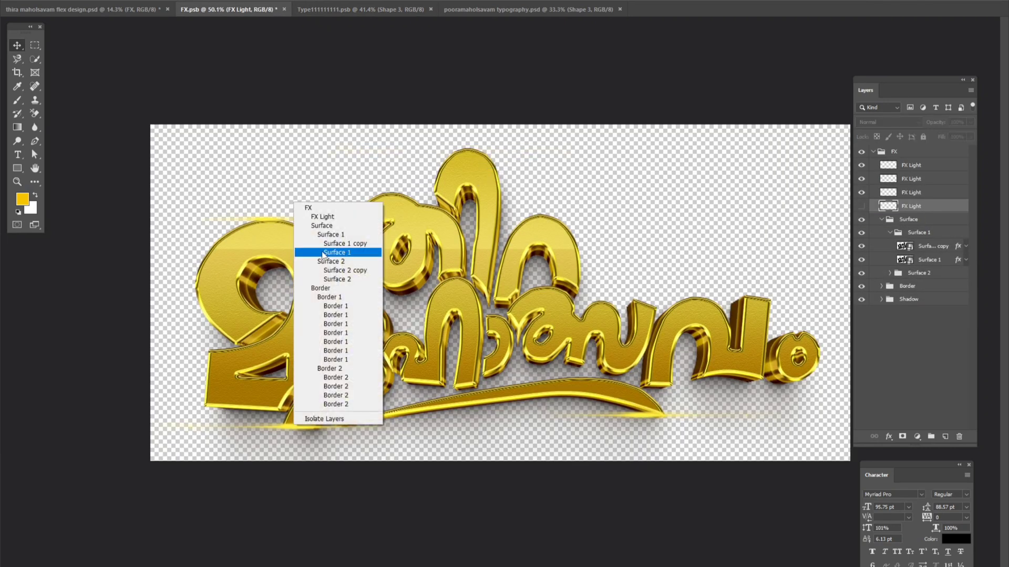
pyautogui.click(315, 251)
pyautogui.moveTo(394, 412); pyautogui.dragTo(340, 420)
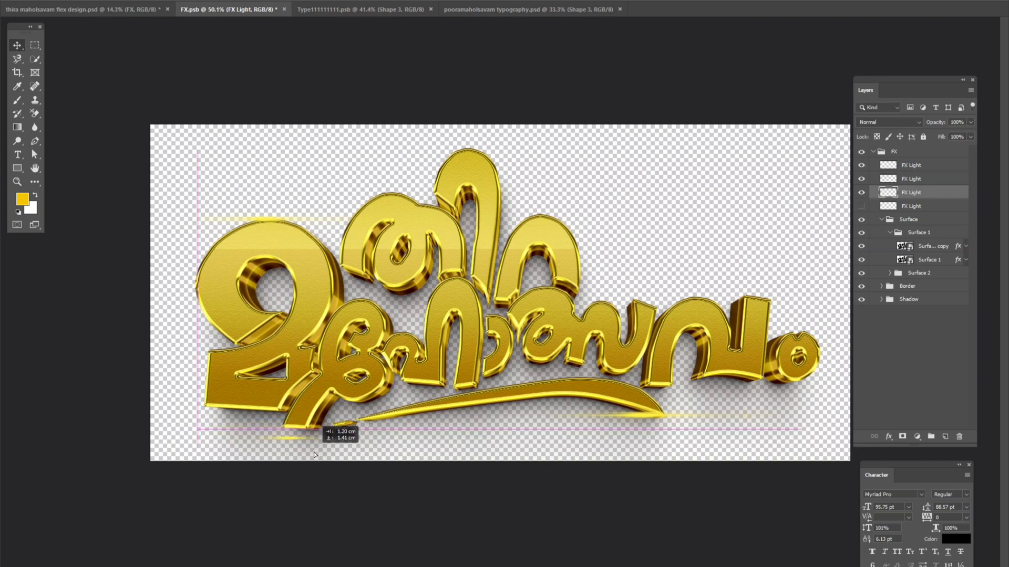
pyautogui.rightClick(643, 418)
pyautogui.click(672, 426)
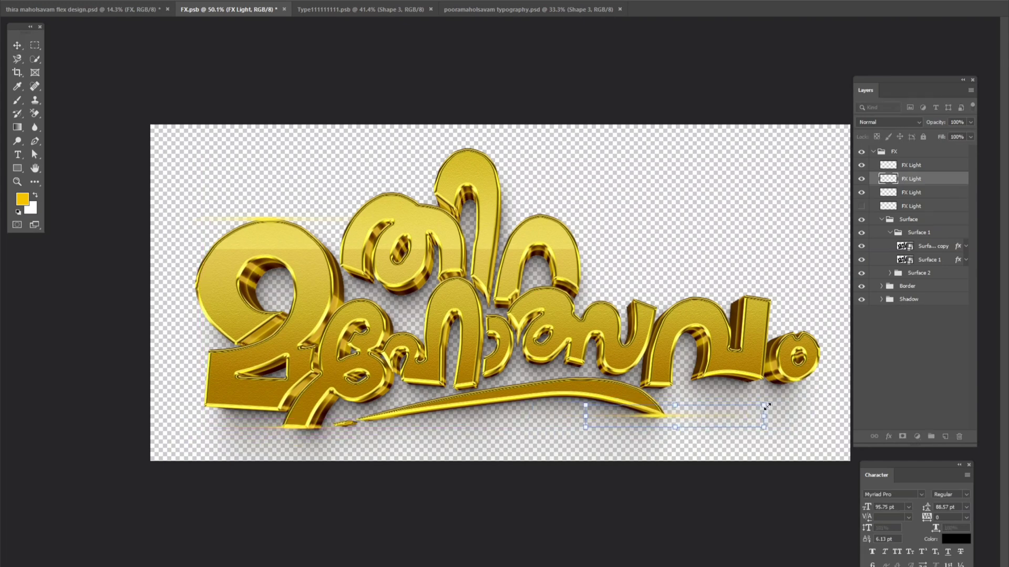
pyautogui.moveTo(808, 401); pyautogui.dragTo(714, 415)
pyautogui.hotkey('ctrl', 's')
pyautogui.click(79, 9)
pyautogui.moveTo(534, 166); pyautogui.dragTo(610, 159)
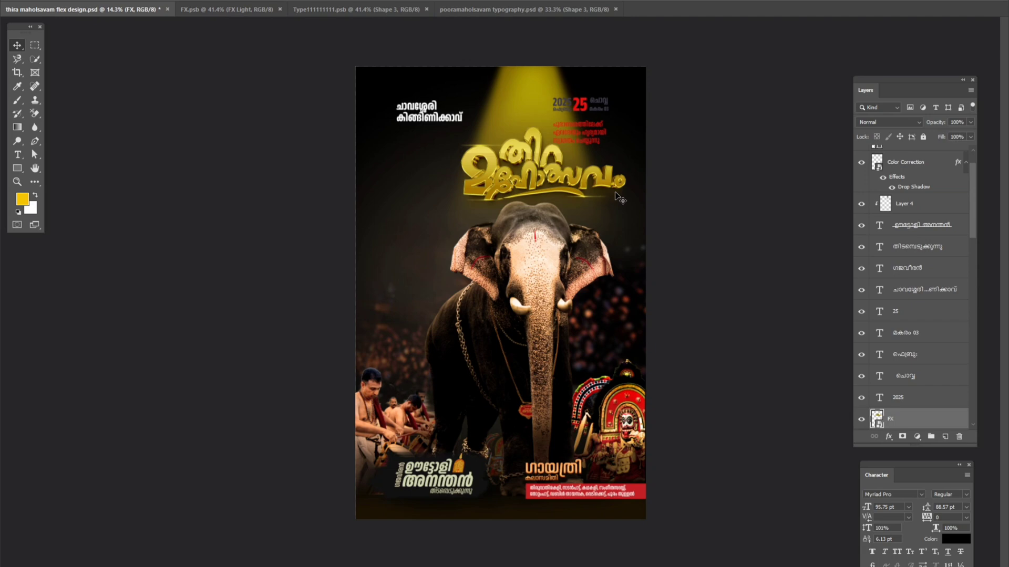
# - Move the gold title left and scale it down slightly
pyautogui.moveTo(620, 198)
pyautogui.mouseDown()
pyautogui.moveTo(544, 212)
pyautogui.moveTo(537, 200)
pyautogui.mouseUp()
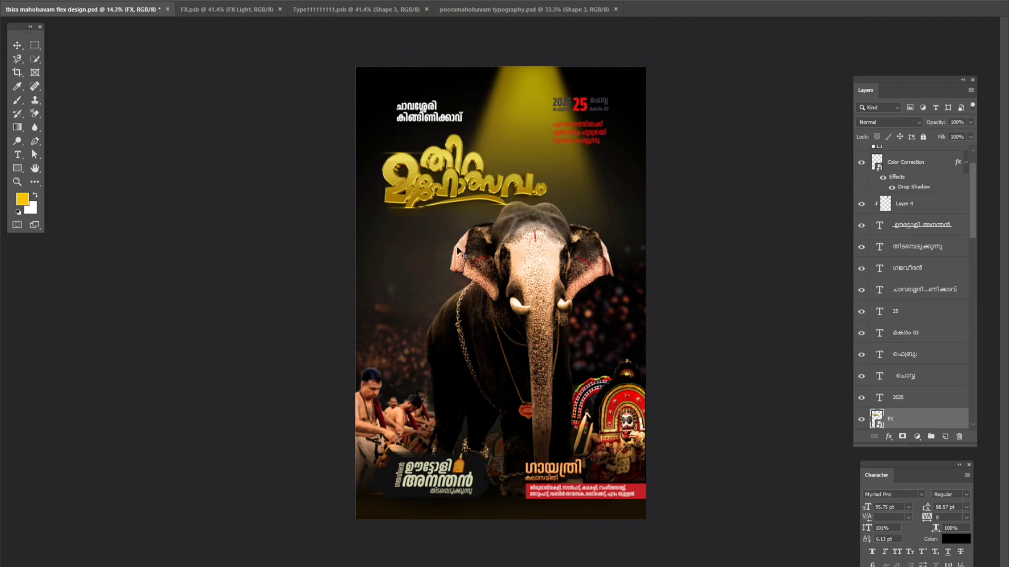
pyautogui.hotkey('ctrl', 't')
pyautogui.moveTo(370, 216); pyautogui.dragTo(379, 215)
pyautogui.press('Return')
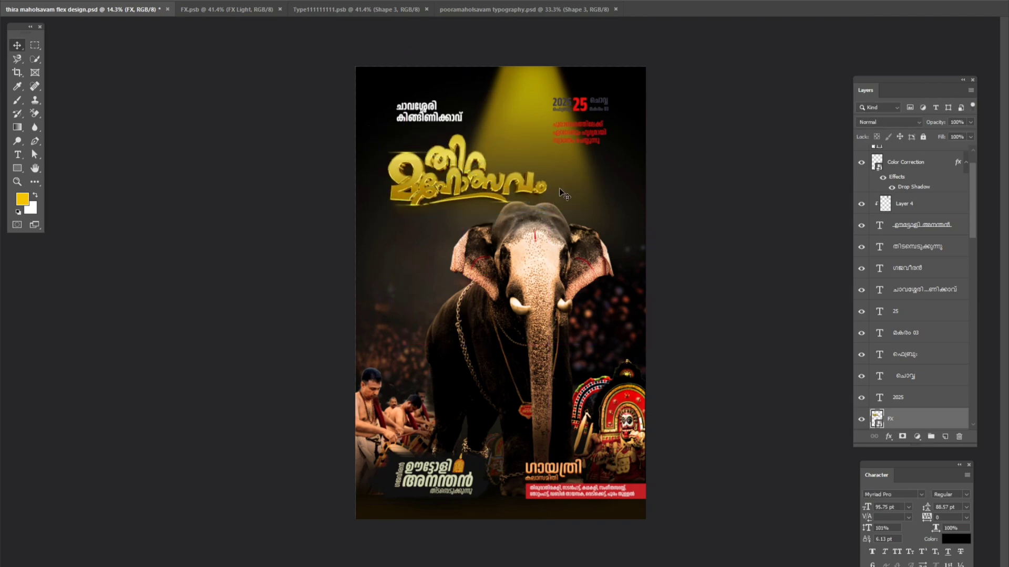
# - Move the place-name text up and join its two lines into one
pyautogui.moveTo(453, 120)
pyautogui.mouseDown()
pyautogui.moveTo(510, 125)
pyautogui.moveTo(446, 101)
pyautogui.mouseUp()
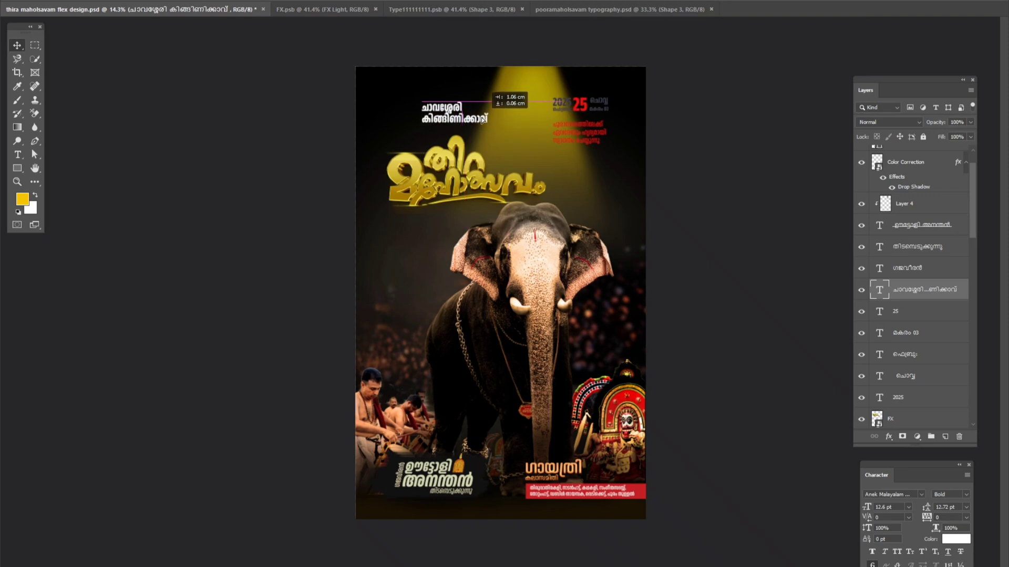
pyautogui.press('t')
pyautogui.press('BackSpace')
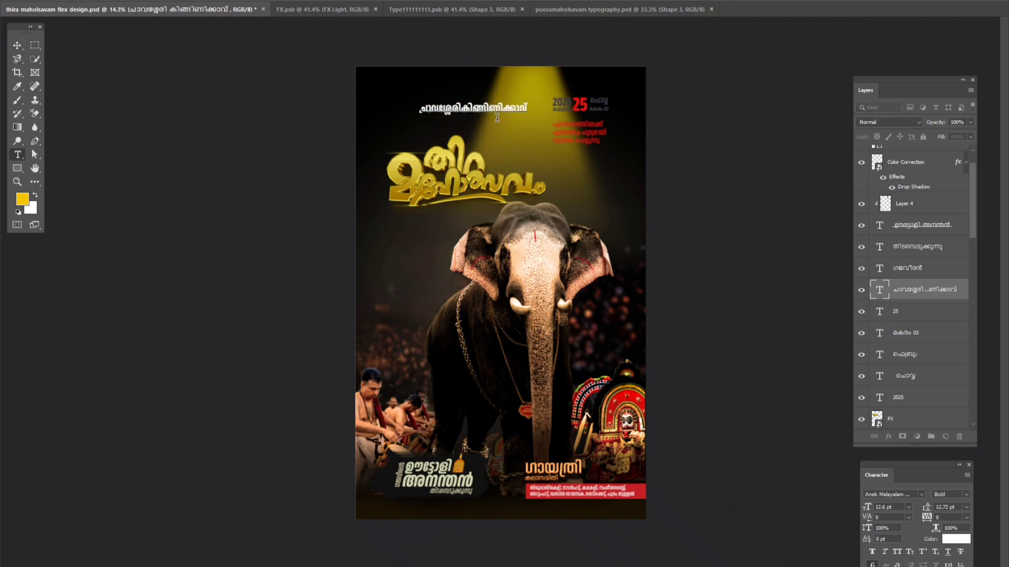
pyautogui.click(17, 46)
pyautogui.rightClick(17, 168)
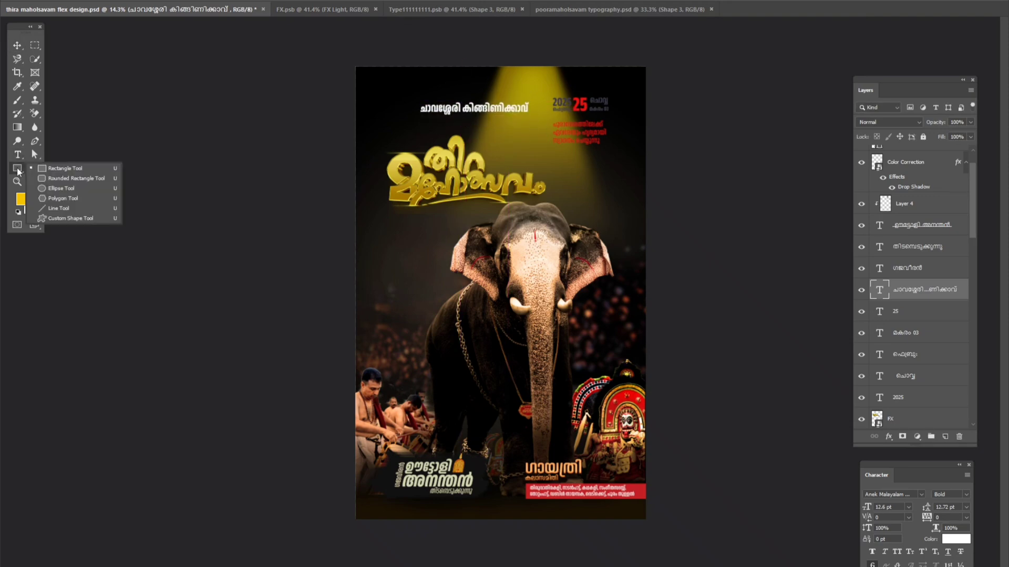
pyautogui.click(55, 188)
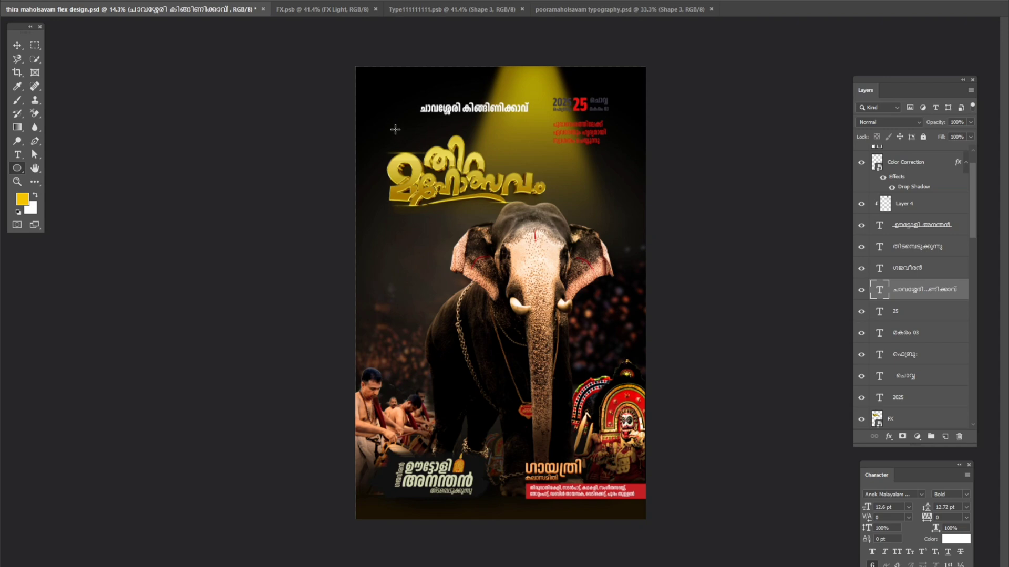
# - Draw an ellipse over the gold title and paste the place name as text on its path
pyautogui.moveTo(395, 129); pyautogui.dragTo(491, 208)
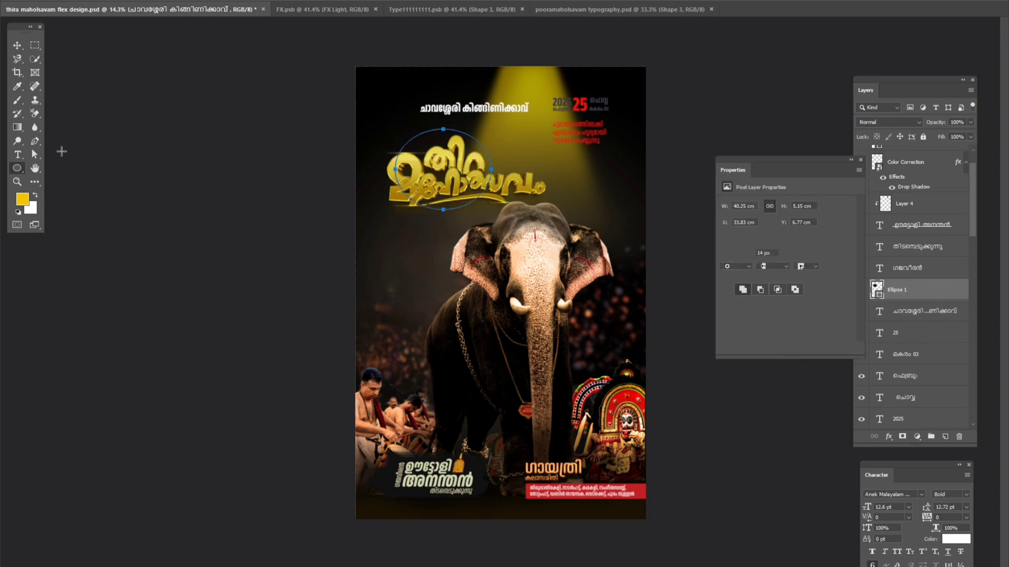
pyautogui.click(462, 108)
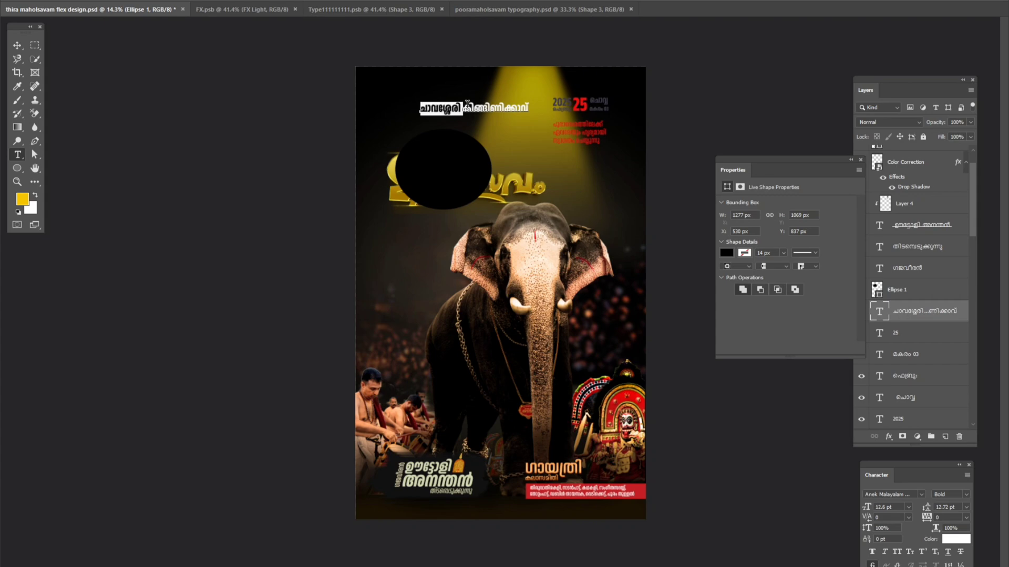
pyautogui.hotkey('ctrl', 'x')
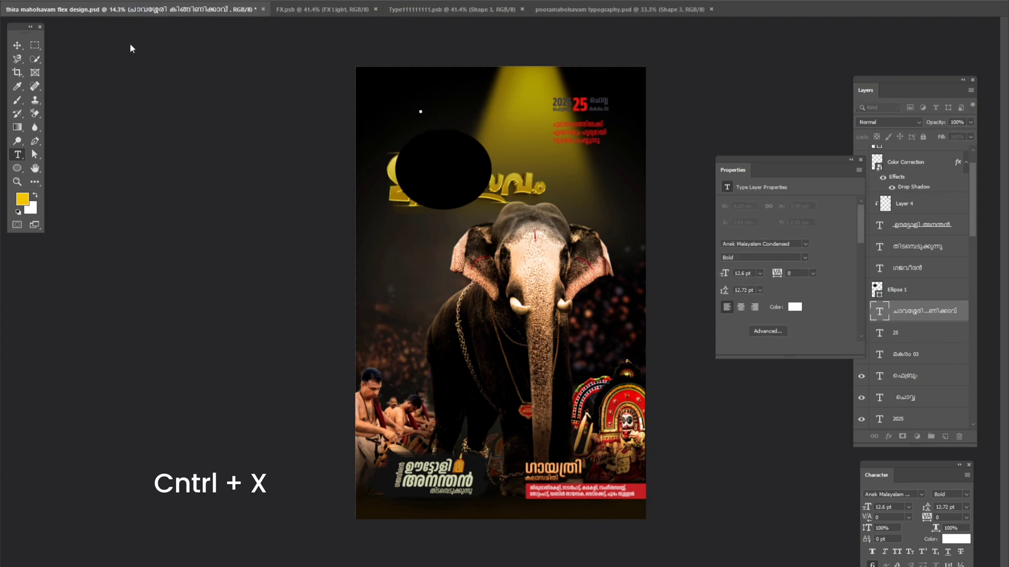
pyautogui.click(19, 47)
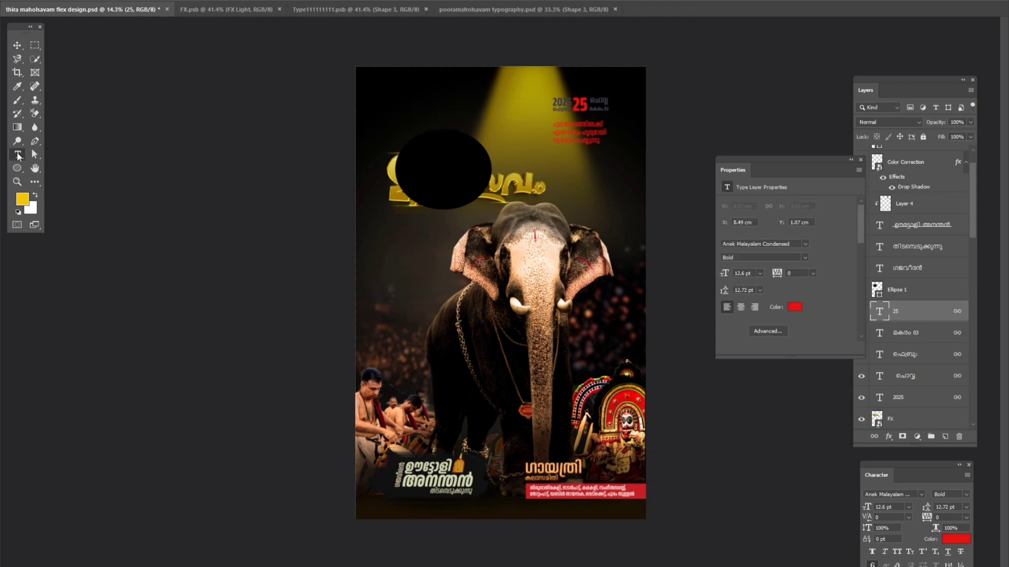
pyautogui.rightClick(453, 149)
pyautogui.click(465, 154)
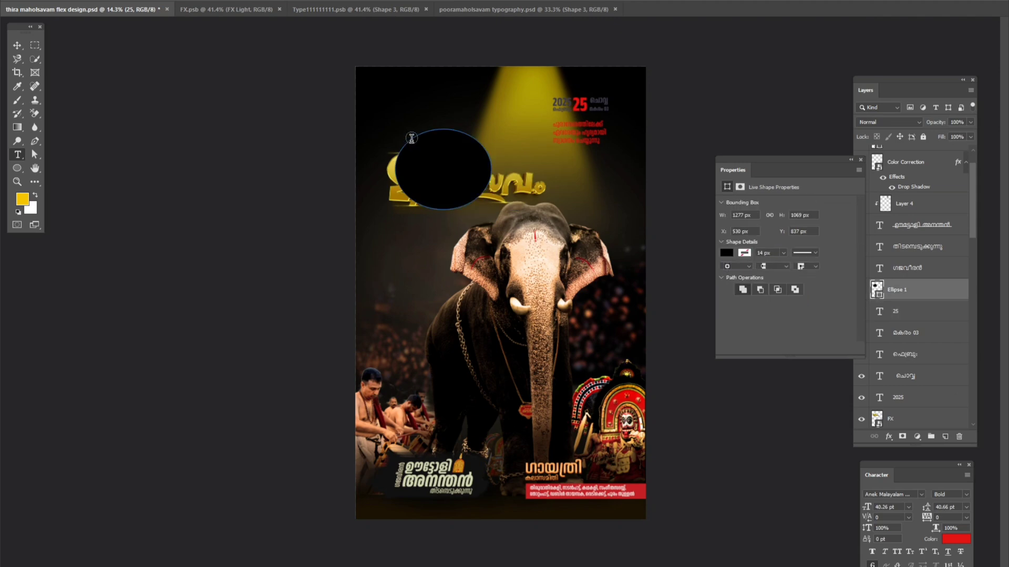
pyautogui.click(412, 138)
pyautogui.hotkey('ctrl', 'v')
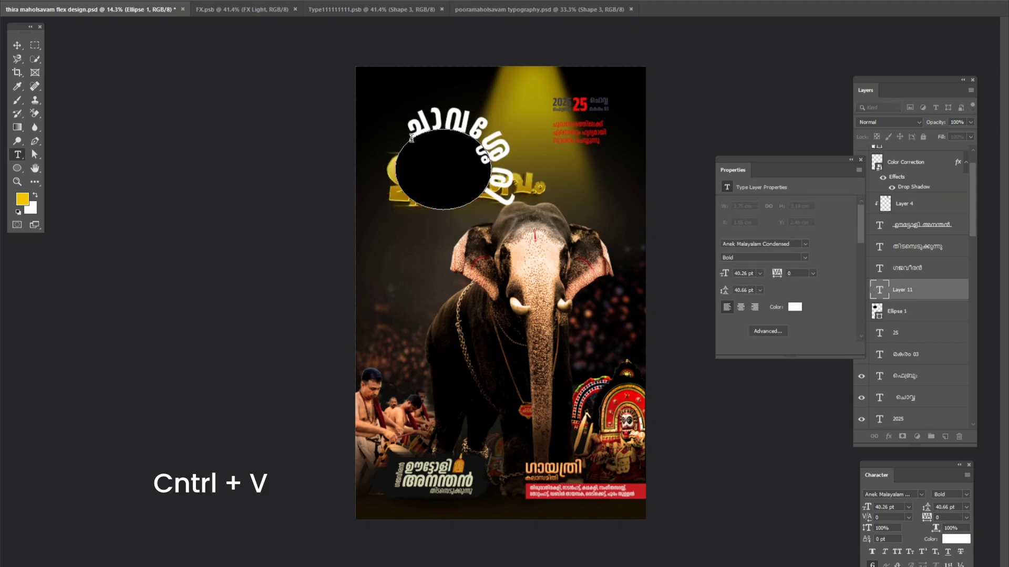
# - Centre-align the curved text at 17 pt and slide it around to the ellipse's top
pyautogui.hotkey('ctrl', 'a')
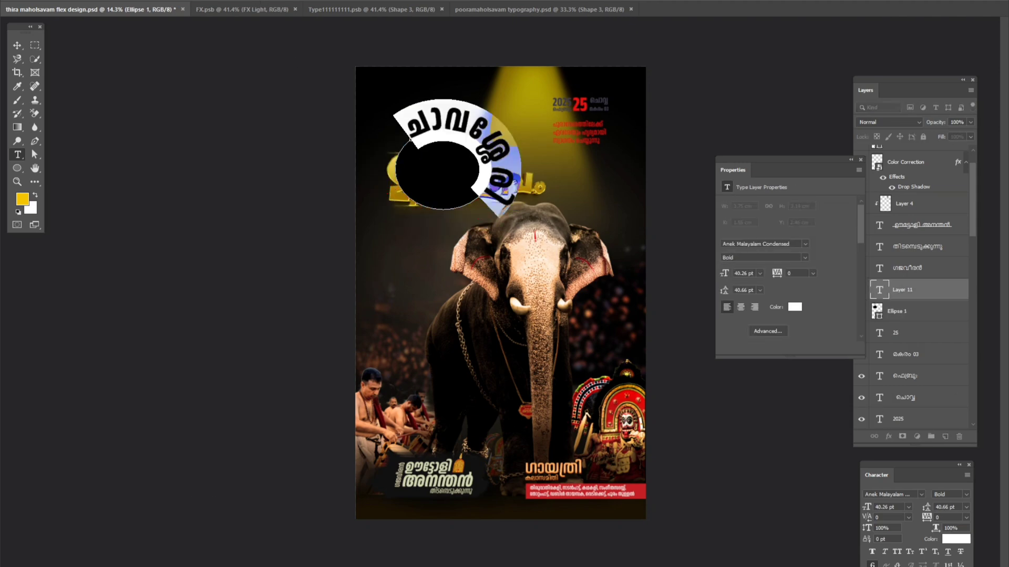
pyautogui.hotkey('ctrl', 'shift', 'c')
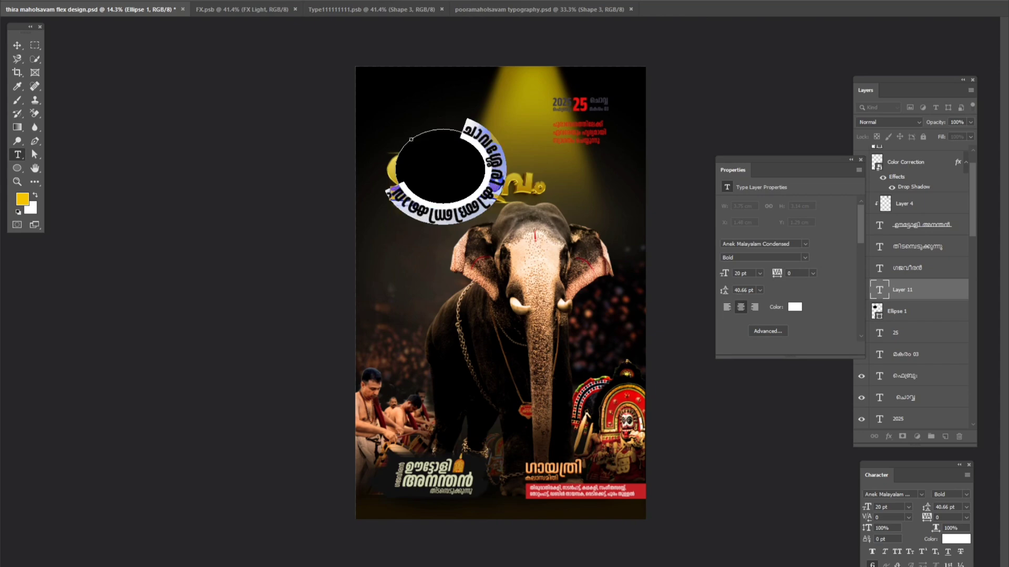
pyautogui.hotkey('ctrl', 'shift', ',')
pyautogui.hotkey('ctrl', 'shift', ',')
pyautogui.hotkey('ctrl', 'shift', ',')
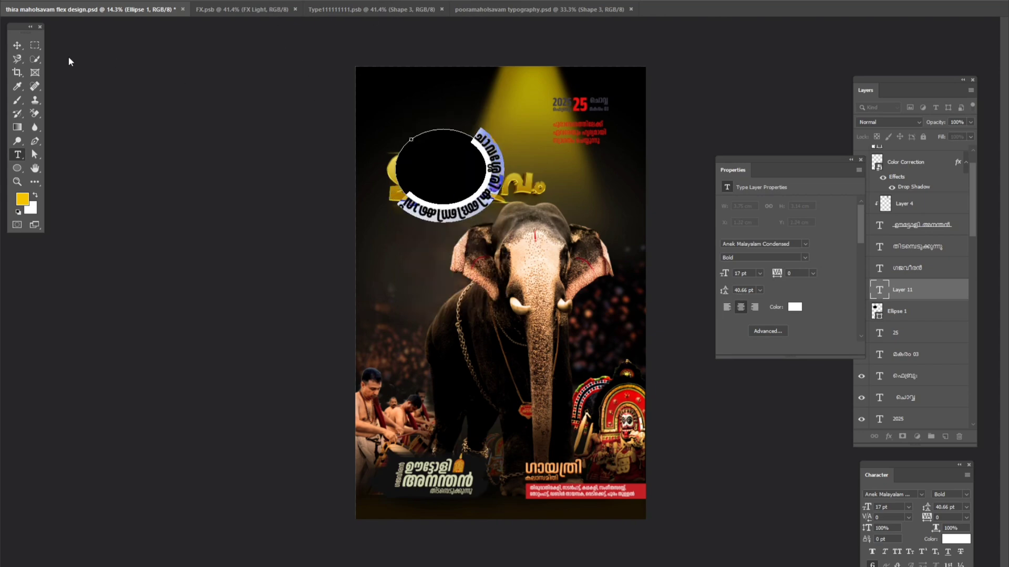
pyautogui.hotkey('ctrl', 'Return')
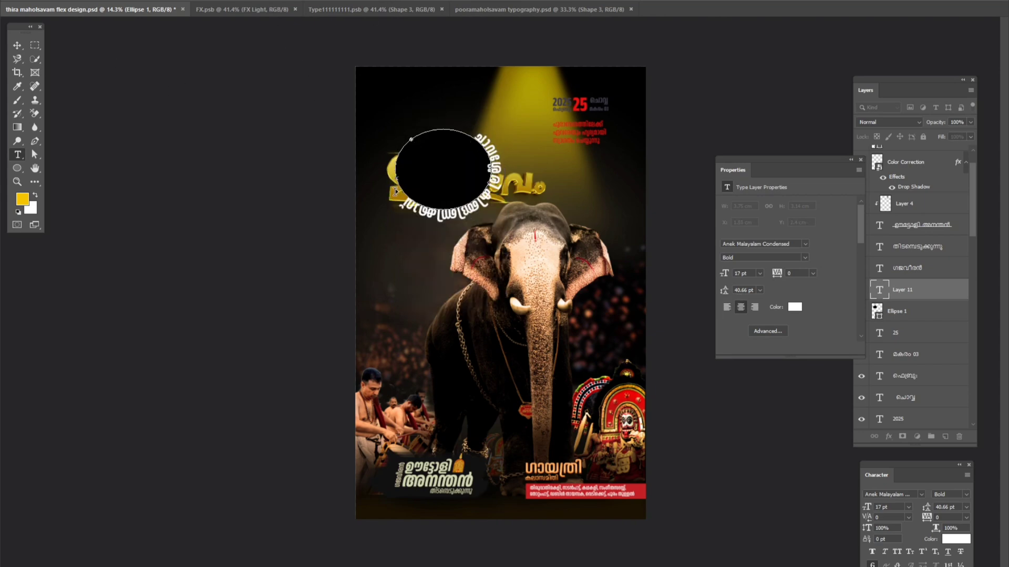
pyautogui.moveTo(395, 191); pyautogui.dragTo(388, 152)
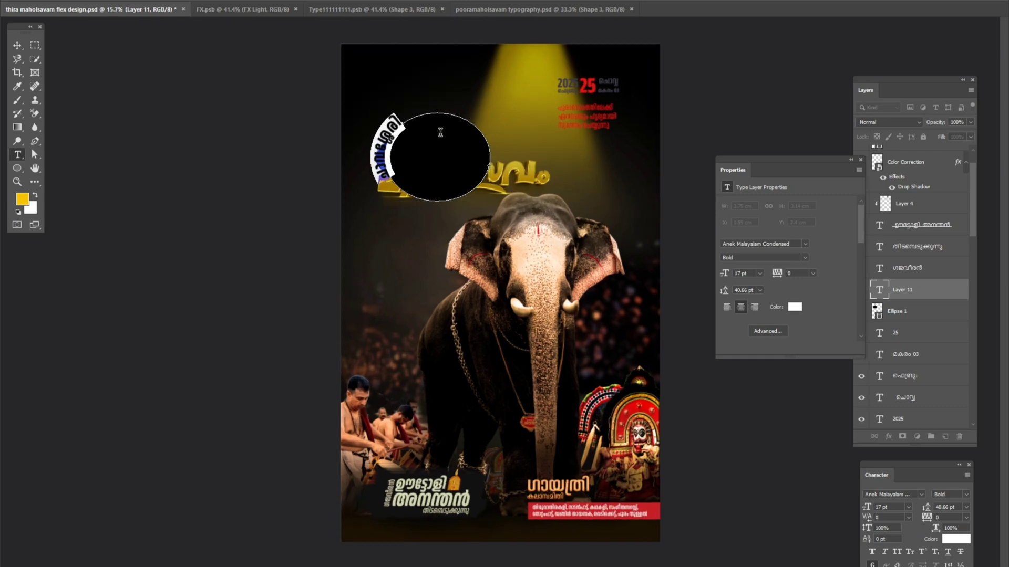
pyautogui.scroll(5, 440, 132)
pyautogui.press('ctrl')
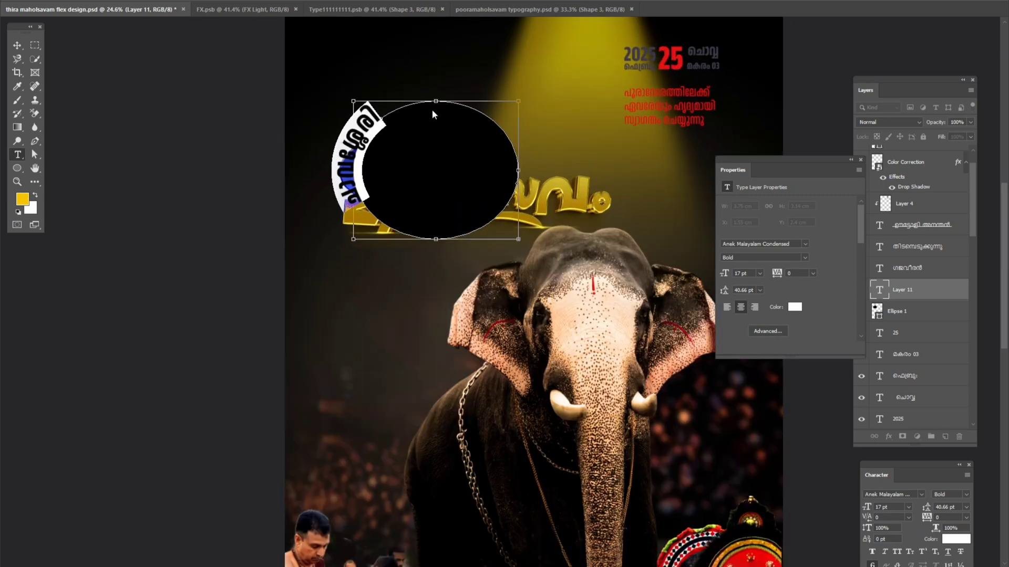
pyautogui.moveTo(357, 157); pyautogui.dragTo(409, 102)
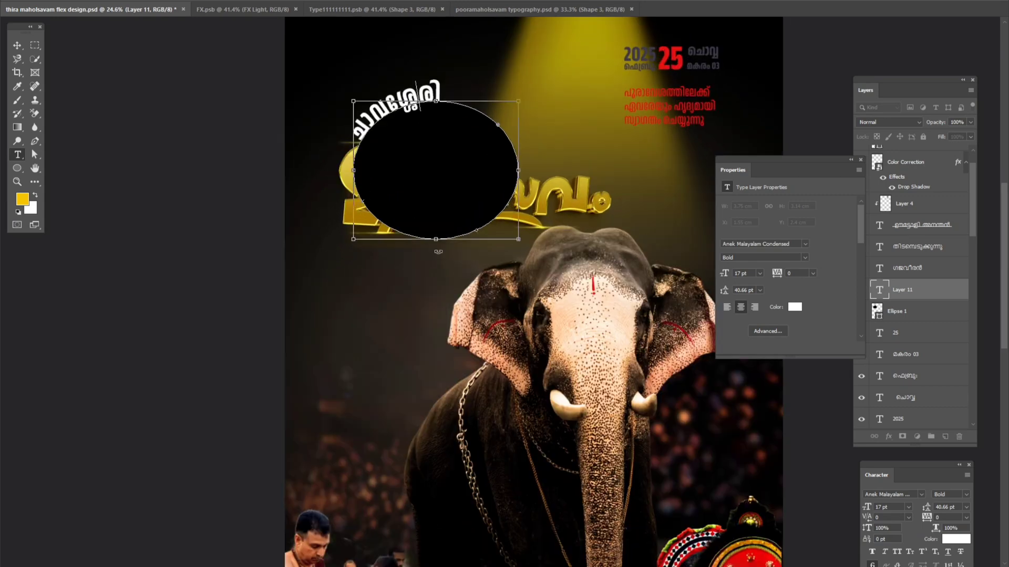
pyautogui.moveTo(522, 218); pyautogui.dragTo(445, 123)
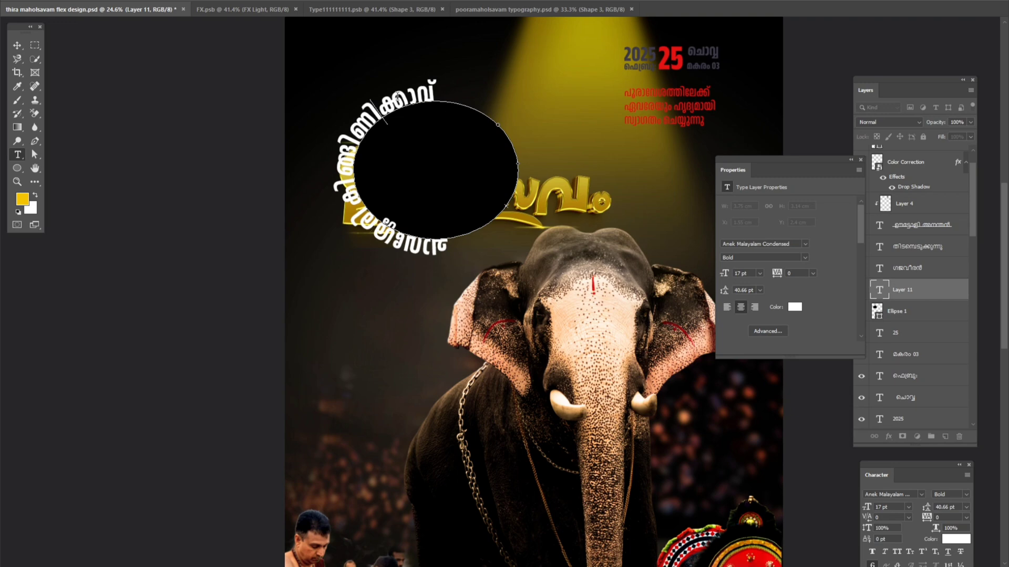
# - Shrink the curved text to 12 pt, shift it clockwise, and hide the Ellipse 1 helper circle
pyautogui.hotkey('ctrl', 'a')
pyautogui.hotkey('ctrl', 'shift', ',')
pyautogui.hotkey('ctrl', 'shift', ',')
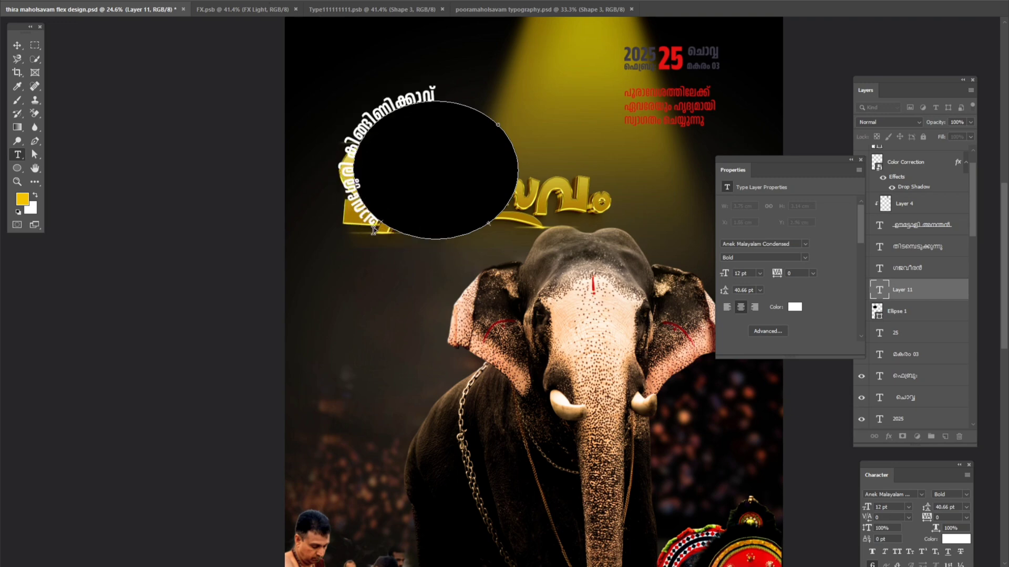
pyautogui.hotkey('ctrl', 'shift', ',')
pyautogui.hotkey('ctrl', 'shift', ',')
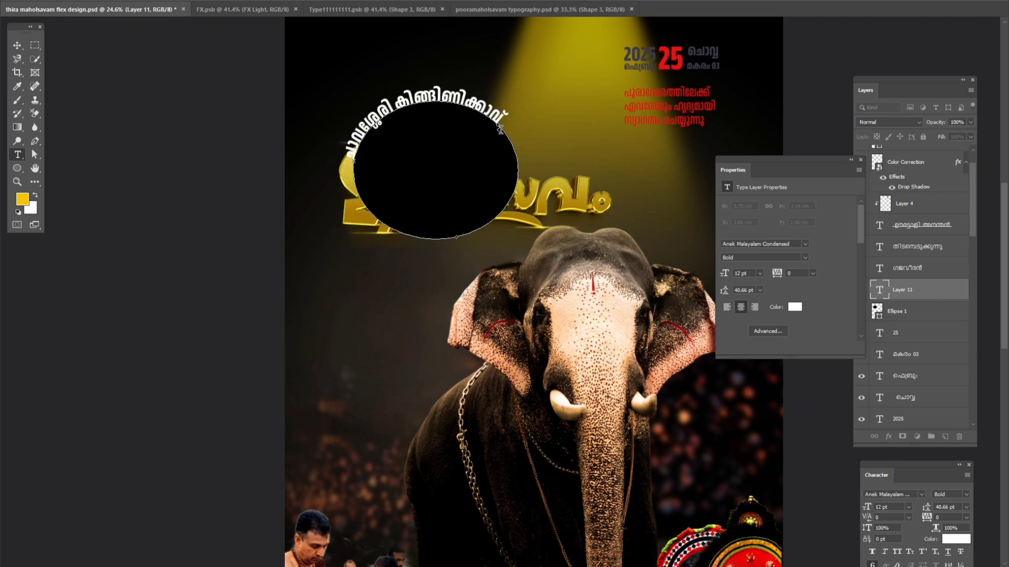
pyautogui.moveTo(498, 125); pyautogui.dragTo(527, 166)
pyautogui.click(17, 45)
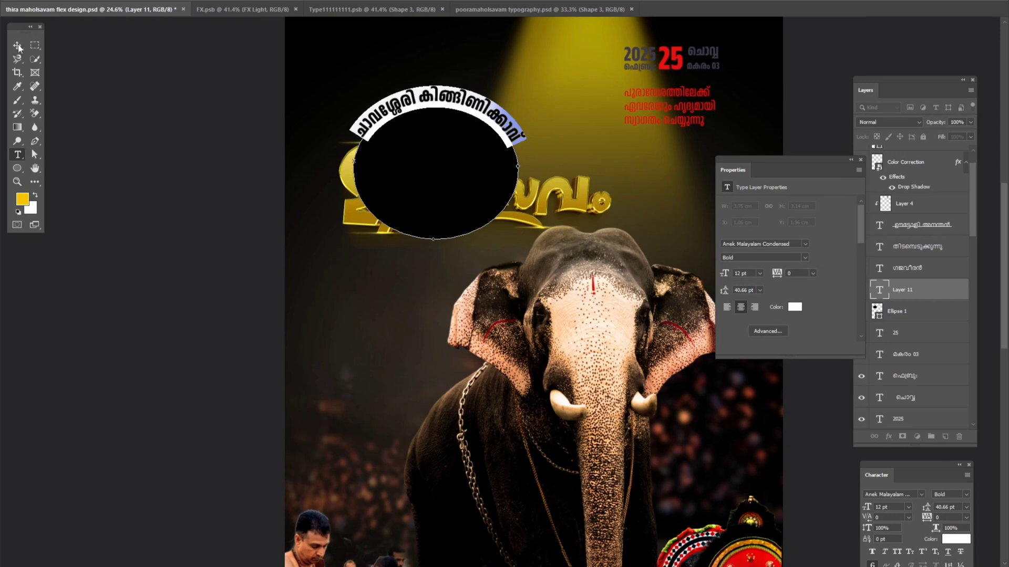
pyautogui.moveTo(788, 160); pyautogui.dragTo(761, 187)
pyautogui.click(860, 311)
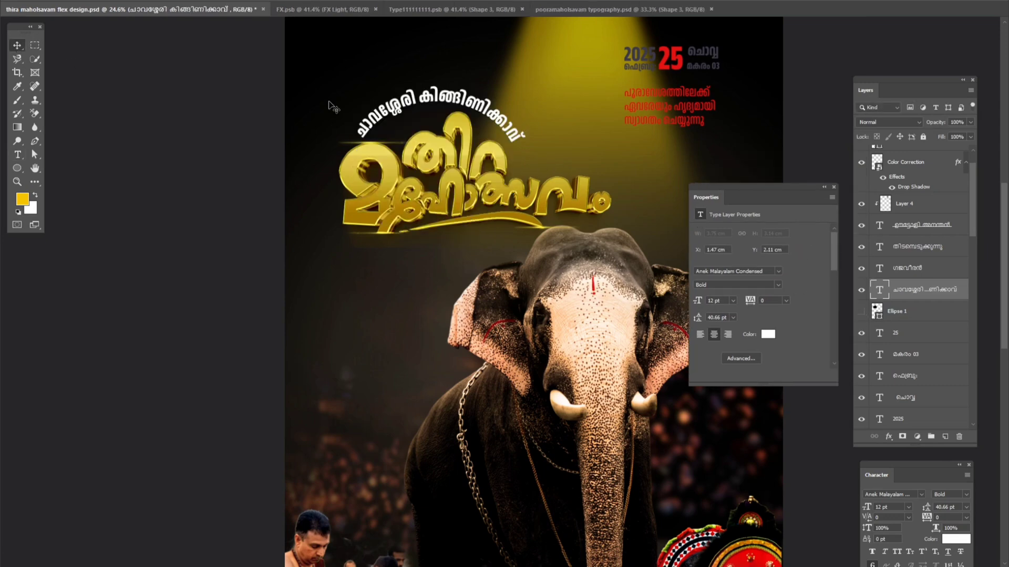
# - Show the rulers and place a horizontal guide across the title
pyautogui.scroll(-2, 329, 106)
pyautogui.scroll(2, 525, 185)
pyautogui.scroll(2, 507, 174)
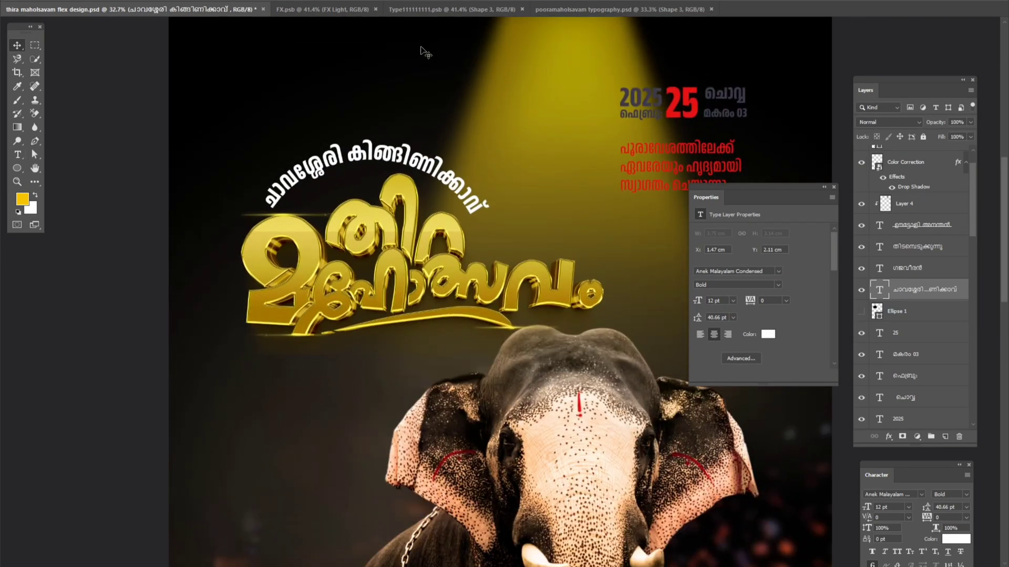
pyautogui.hotkey('ctrl', 'r')
pyautogui.moveTo(420, 21); pyautogui.dragTo(420, 216)
# - Set the curved text's vertical scale to 130% and its size to 11 pt
pyautogui.press('t')
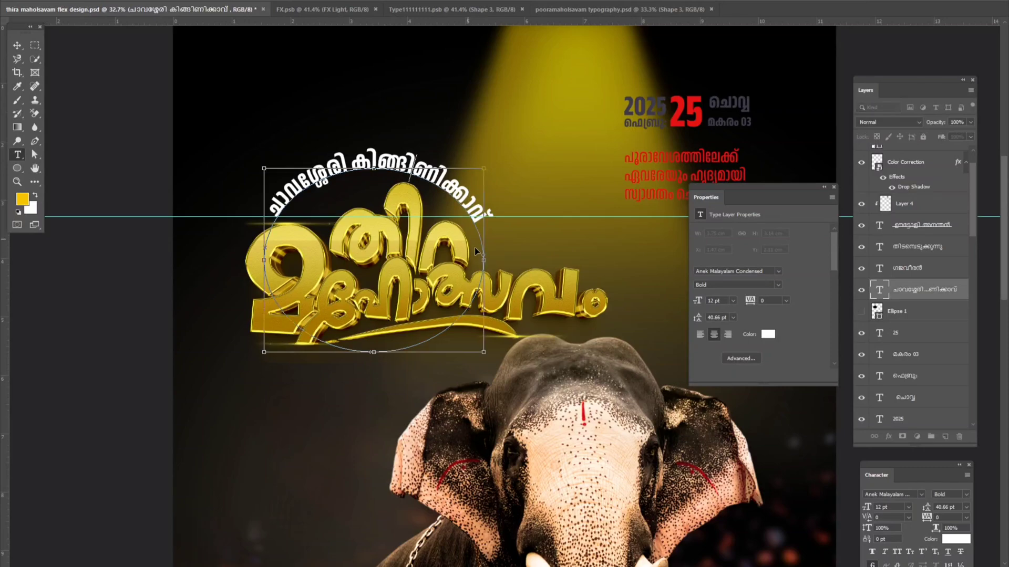
pyautogui.click(370, 356)
pyautogui.hotkey('ctrl', 'a')
pyautogui.scroll(-4, 229, 179)
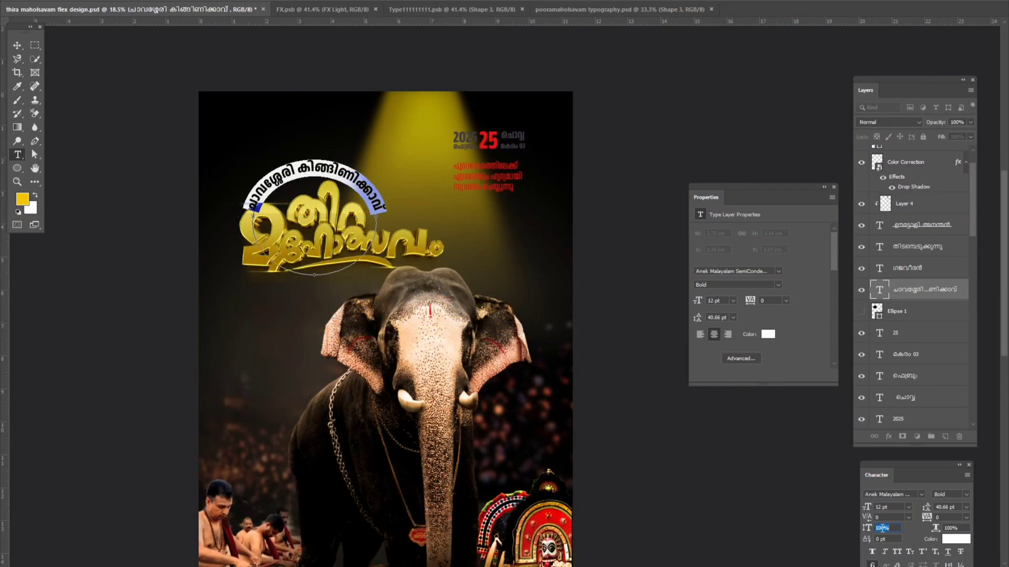
pyautogui.write('30')
pyautogui.press('Return')
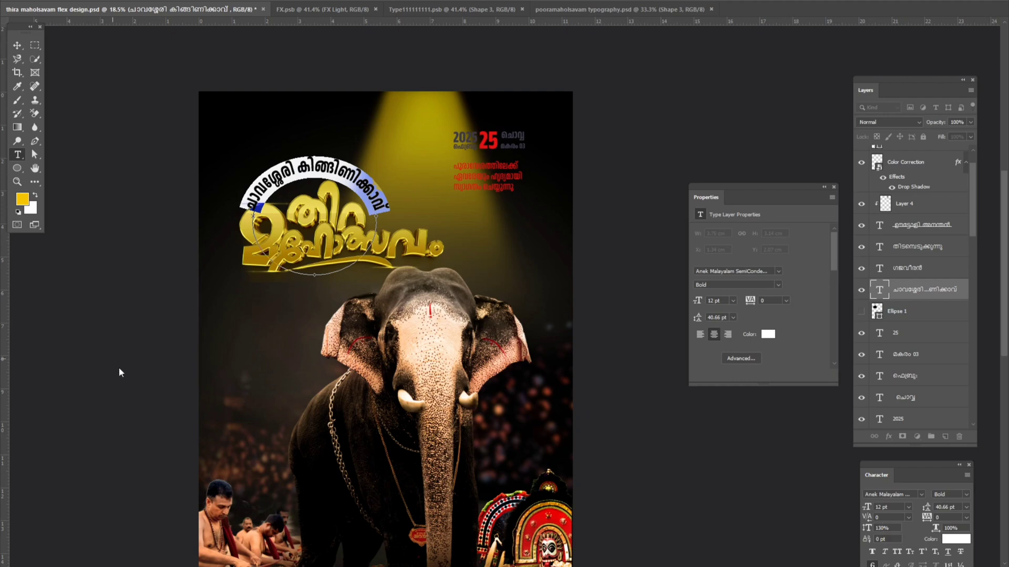
pyautogui.hotkey('ctrl', 'shift', ',')
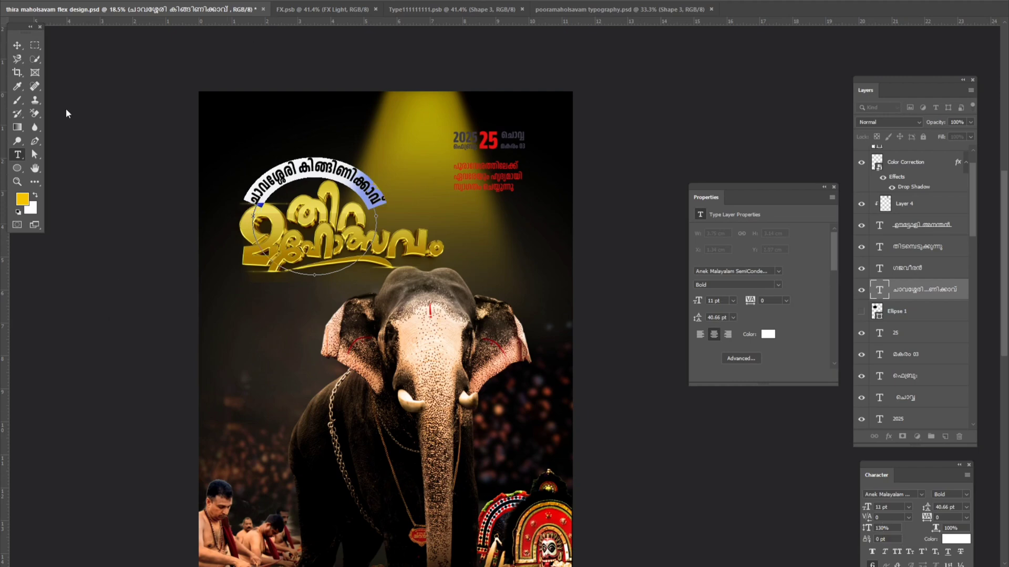
pyautogui.click(17, 45)
pyautogui.scroll(-1, 347, 147)
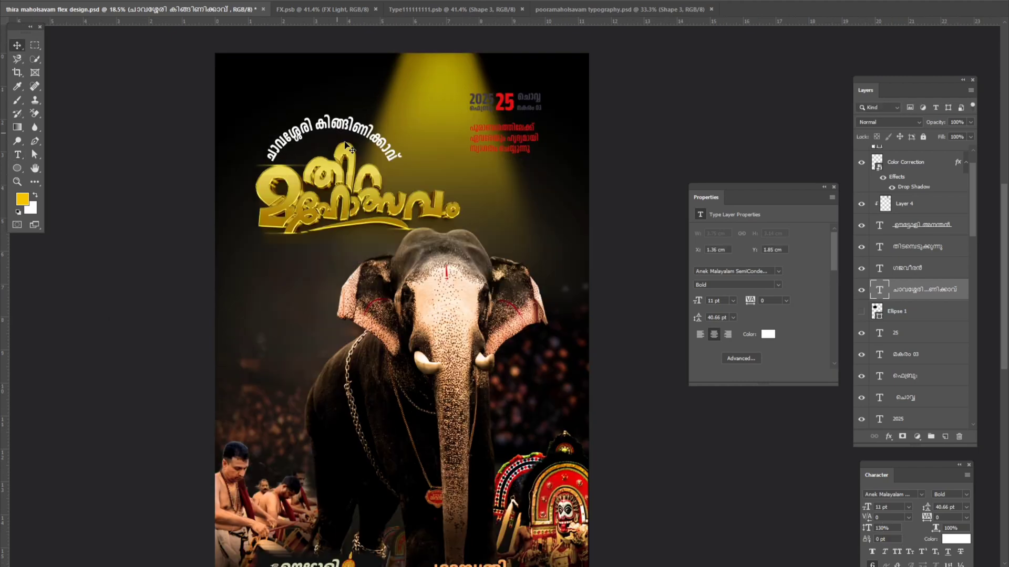
pyautogui.hotkey('ctrl', 't')
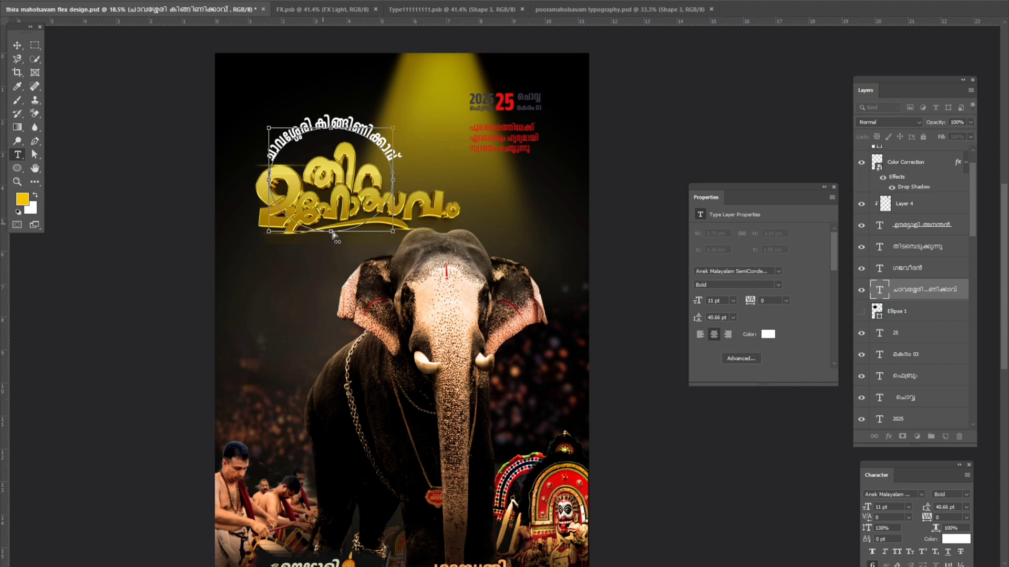
pyautogui.press('Return')
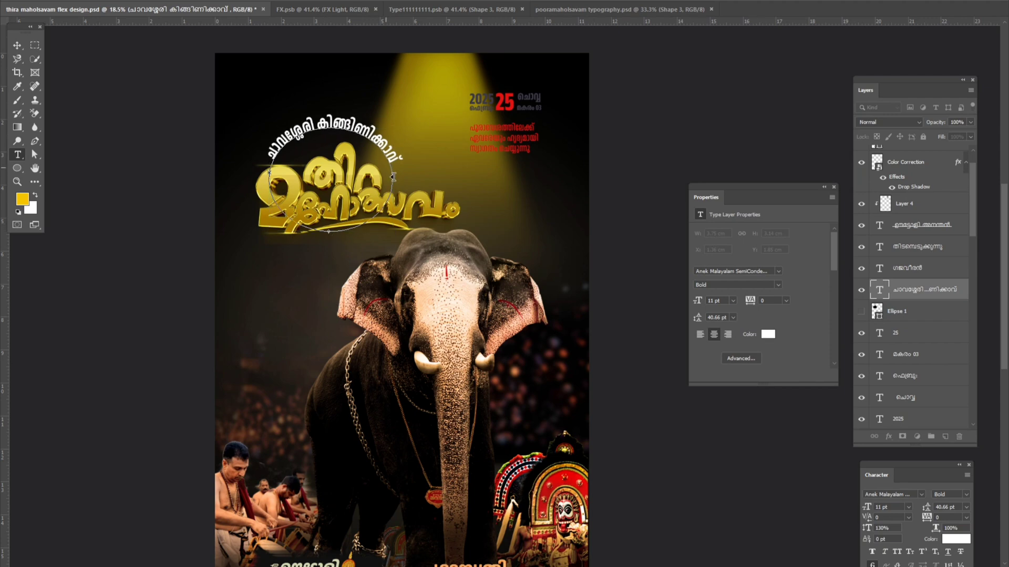
# - Enlarge the gold title and move the curved text 0.37 cm right
pyautogui.scroll(-1, 460, 177)
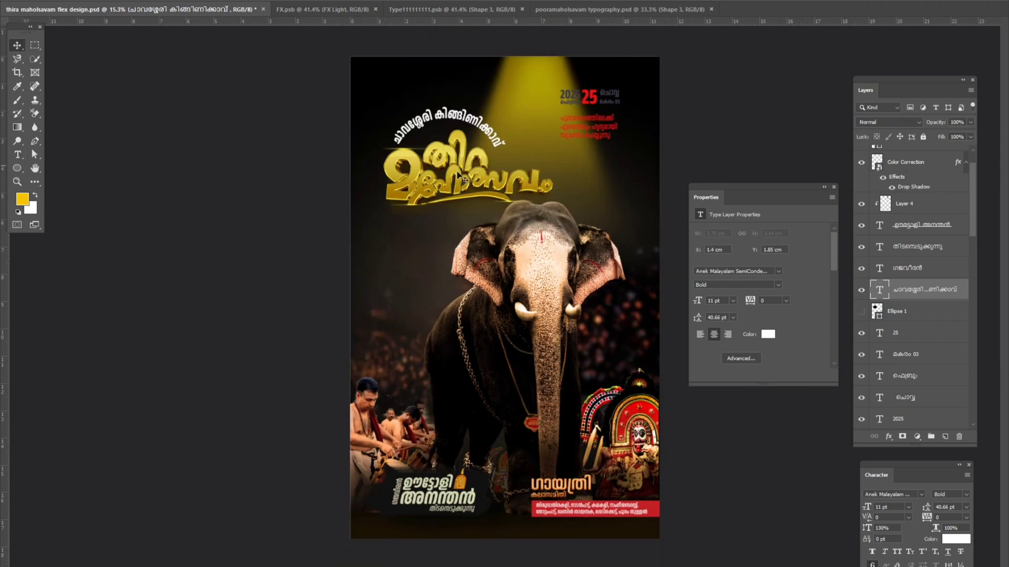
pyautogui.click(542, 187)
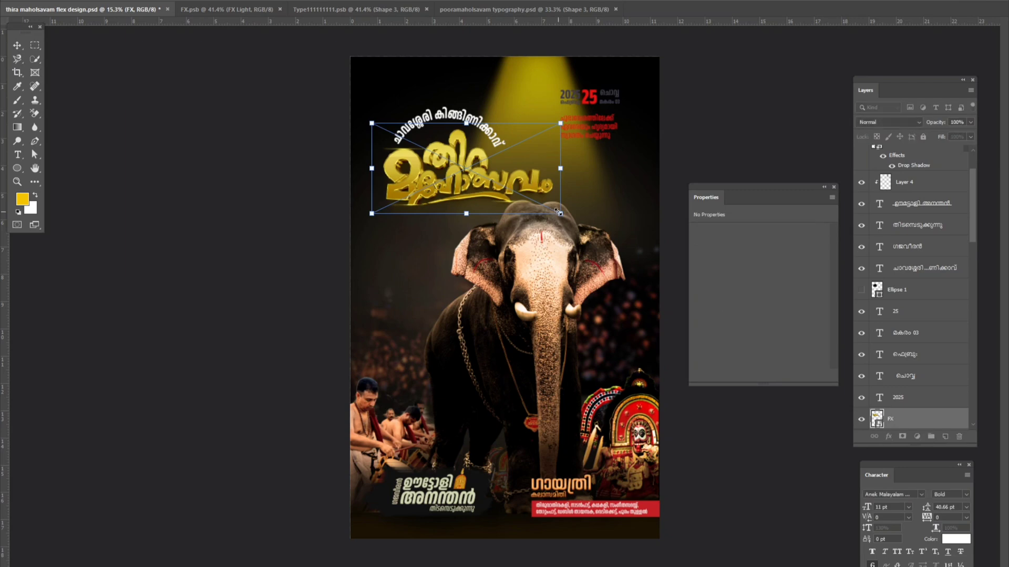
pyautogui.moveTo(556, 211); pyautogui.dragTo(550, 209)
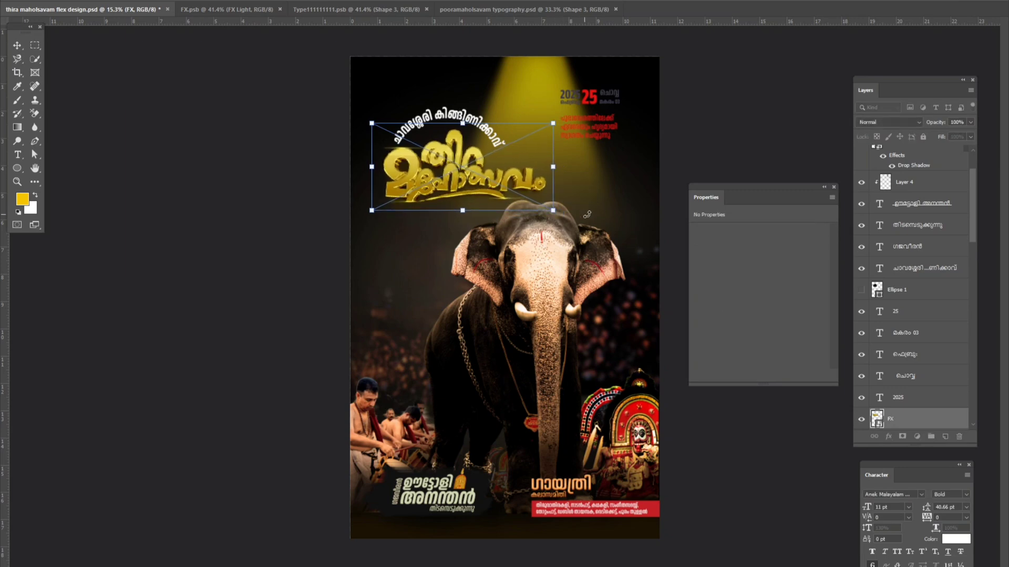
pyautogui.press('Return')
pyautogui.moveTo(496, 145); pyautogui.dragTo(506, 145)
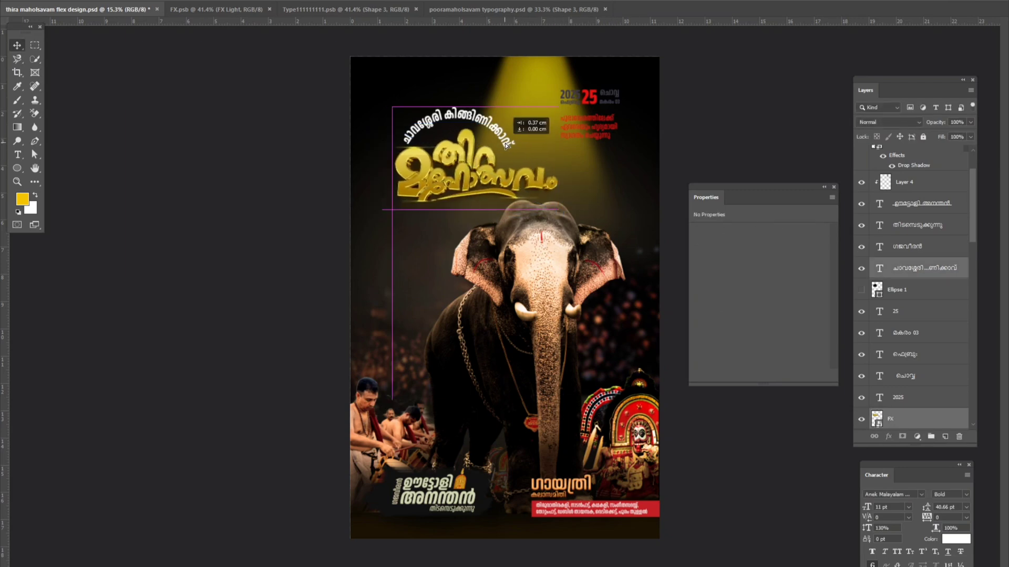
# - Select chendamelam-2 with Layer 8 and Photo Filter 3 and scale them from the corner
pyautogui.rightClick(391, 429)
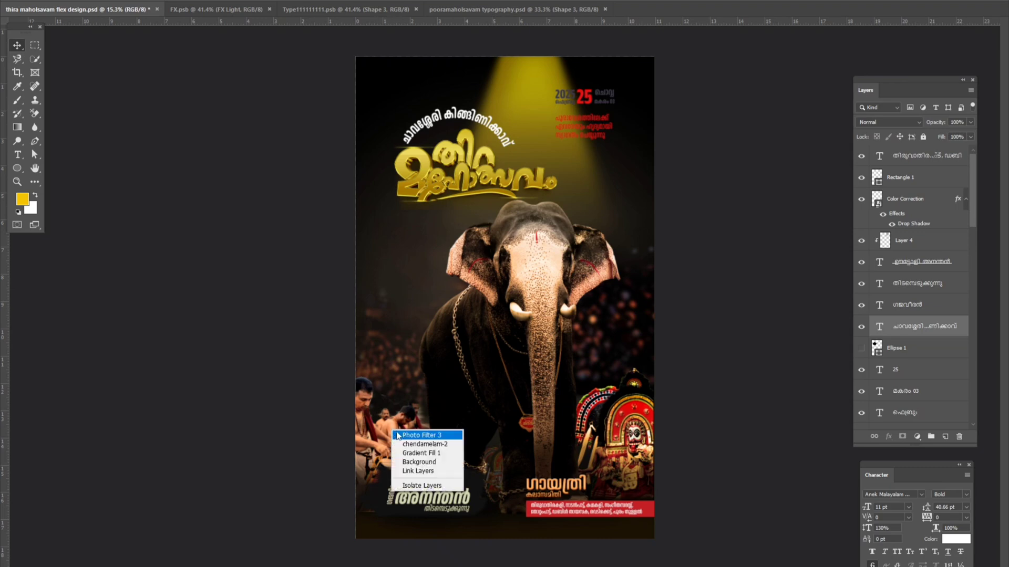
pyautogui.click(415, 434)
pyautogui.rightClick(388, 436)
pyautogui.click(421, 455)
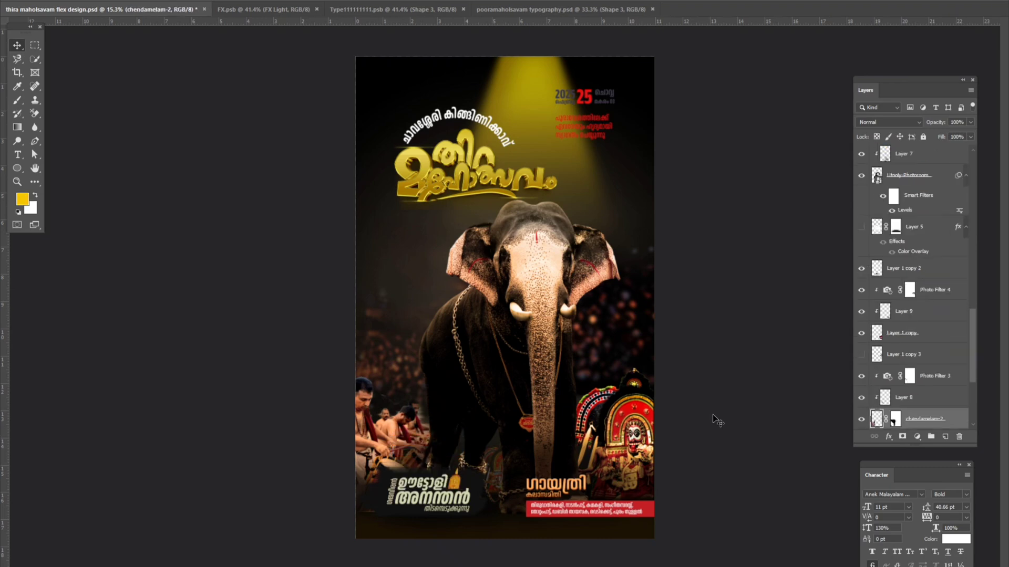
pyautogui.keyDown('shift'); pyautogui.click(906, 402); pyautogui.keyUp('shift')
pyautogui.scroll(-2, 909, 402)
pyautogui.keyDown('shift'); pyautogui.click(930, 335); pyautogui.keyUp('shift')
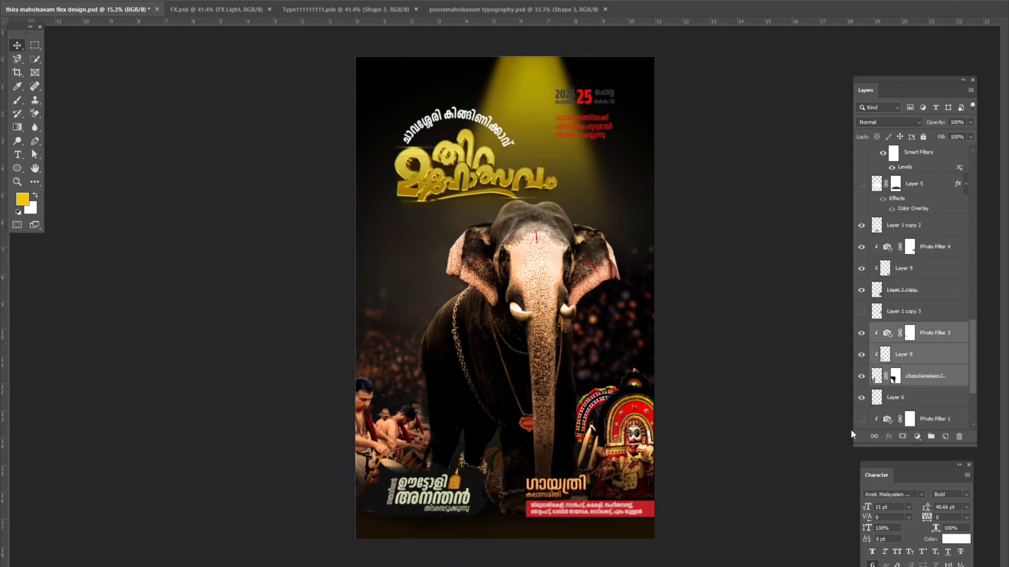
pyautogui.hotkey('ctrl', 't')
pyautogui.moveTo(358, 525); pyautogui.dragTo(355, 531)
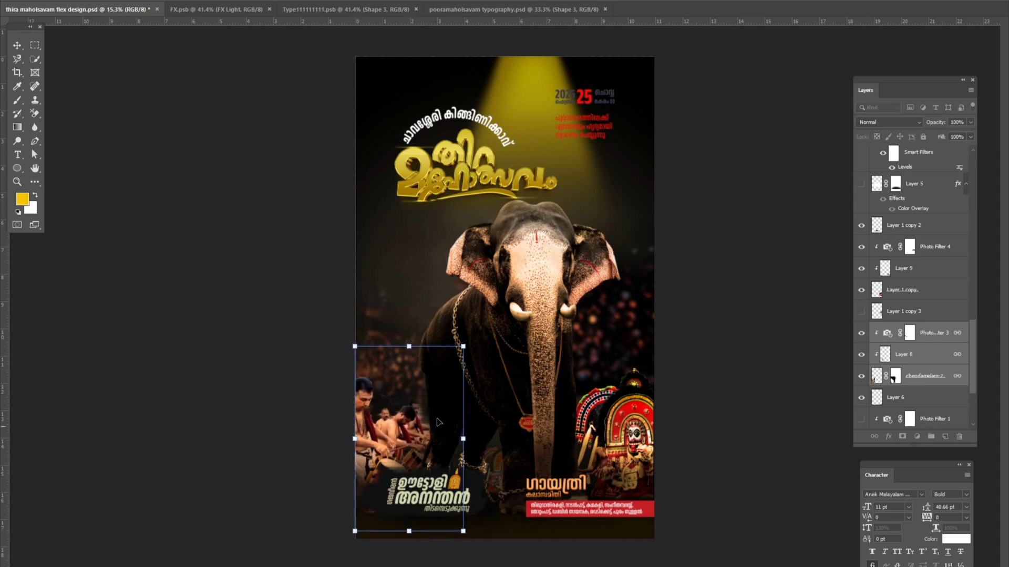
pyautogui.press('Return')
# - Move the red welcome lines to the upper left and the date text toward the top-right corner
pyautogui.scroll(3, 664, 225)
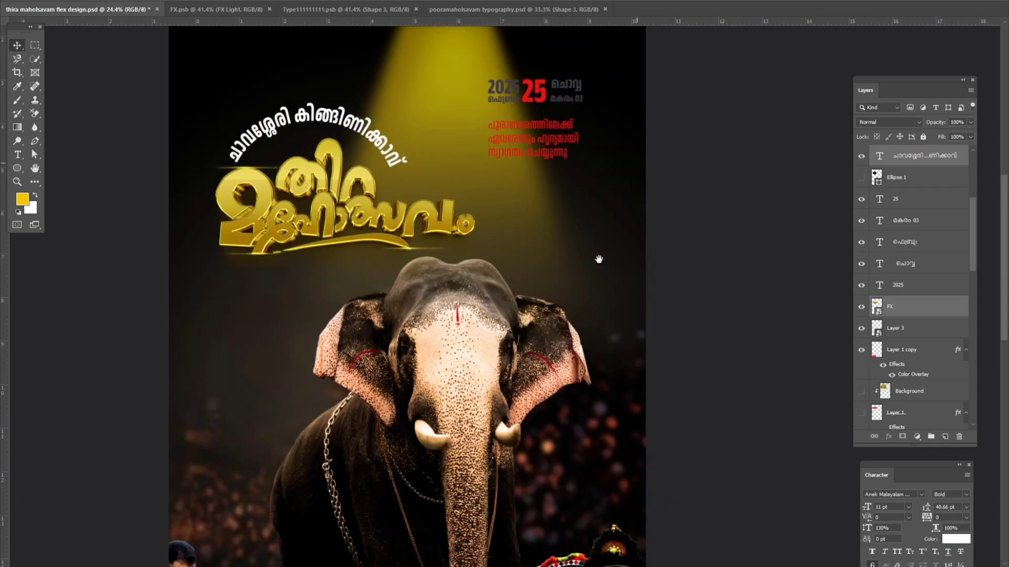
pyautogui.moveTo(528, 156); pyautogui.dragTo(295, 84)
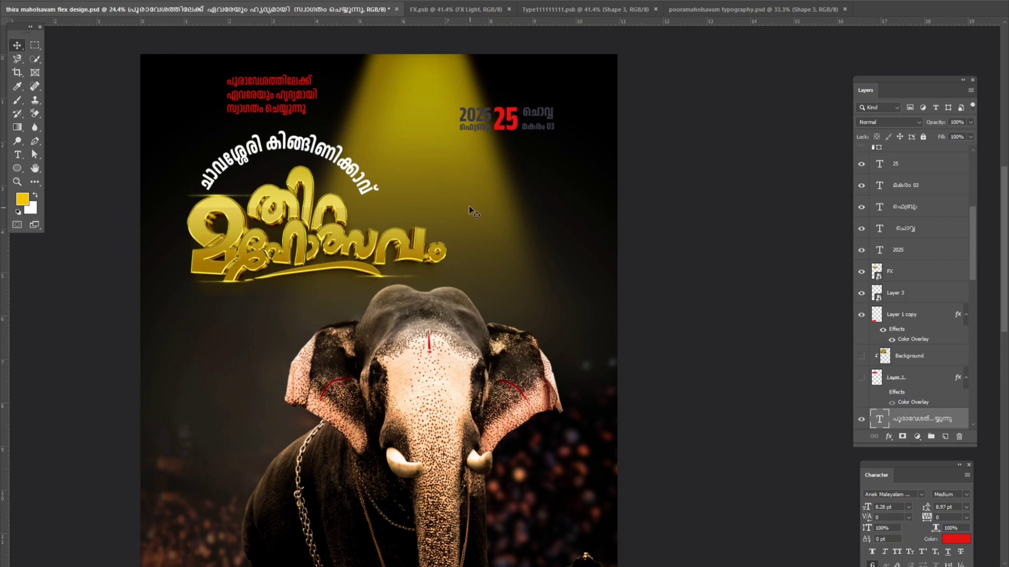
pyautogui.click(547, 117)
pyautogui.moveTo(538, 126); pyautogui.dragTo(549, 113)
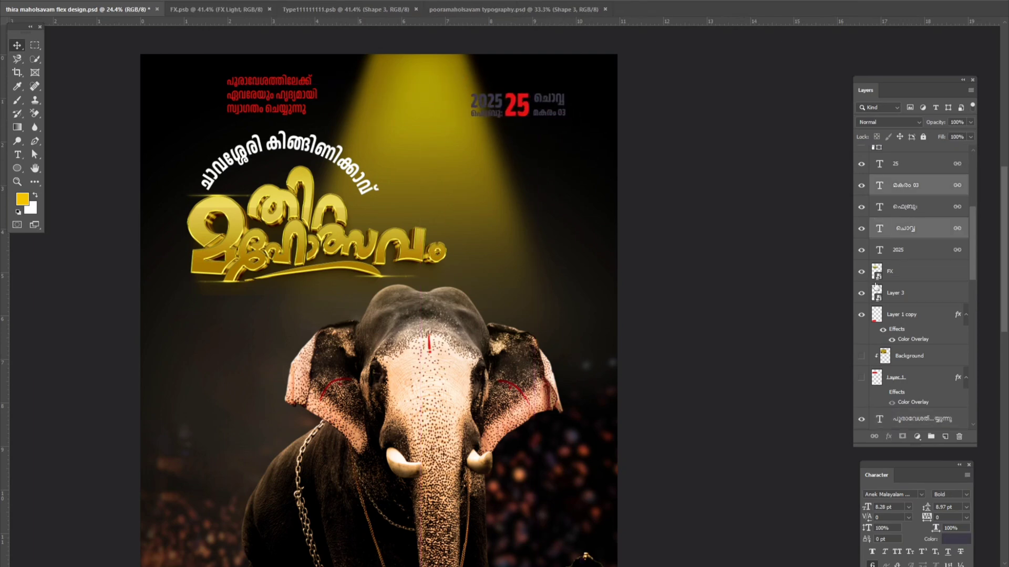
pyautogui.moveTo(626, 130); pyautogui.dragTo(676, 98)
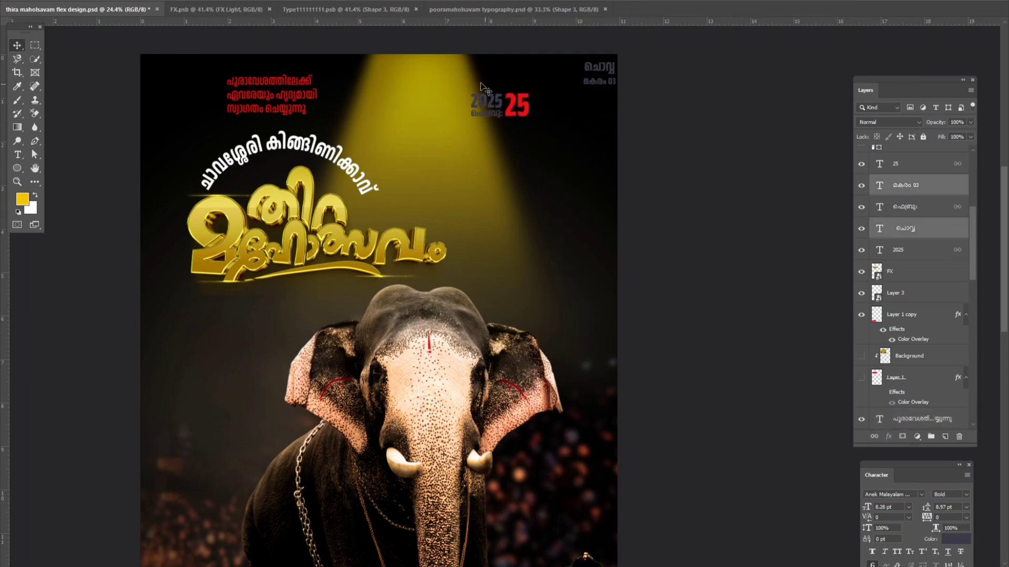
pyautogui.click(496, 116)
pyautogui.moveTo(496, 115); pyautogui.dragTo(581, 132)
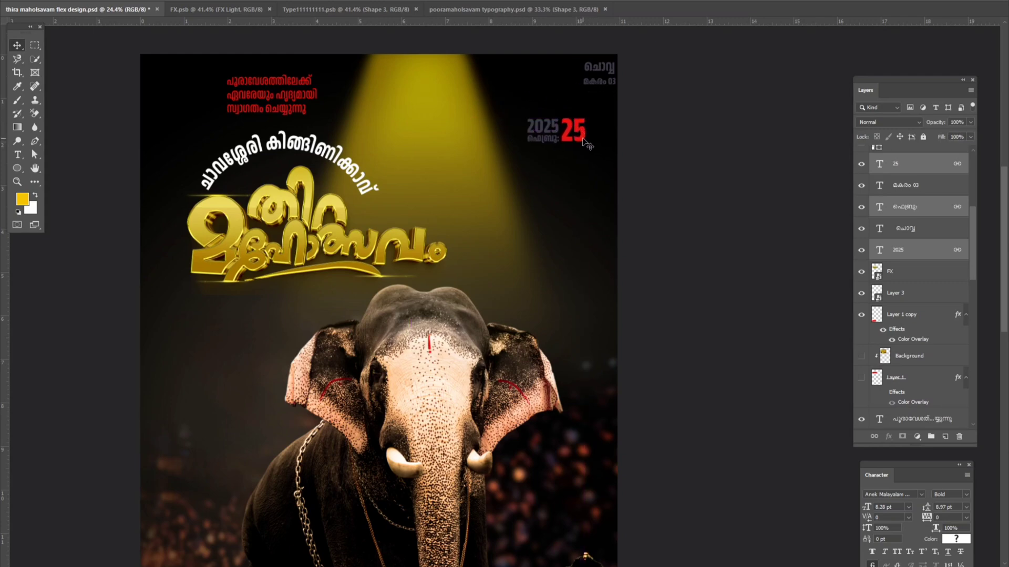
# - Move the red 25 below the month and enlarge it
pyautogui.rightClick(581, 133)
pyautogui.click(591, 141)
pyautogui.moveTo(577, 132)
pyautogui.mouseDown()
pyautogui.moveTo(585, 138)
pyautogui.moveTo(572, 130)
pyautogui.moveTo(559, 161)
pyautogui.mouseUp()
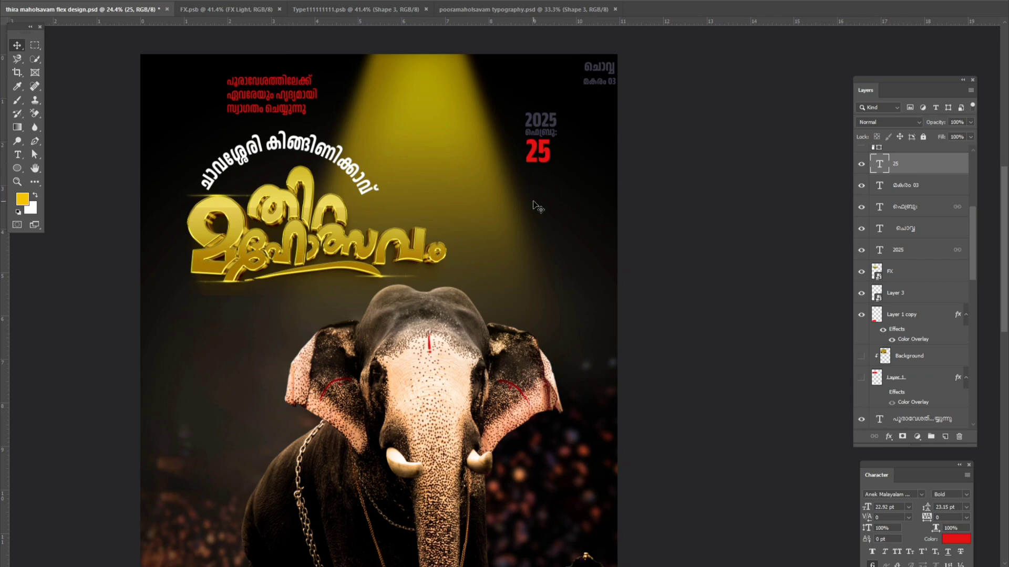
pyautogui.scroll(3, 566, 167)
pyautogui.scroll(3, 585, 241)
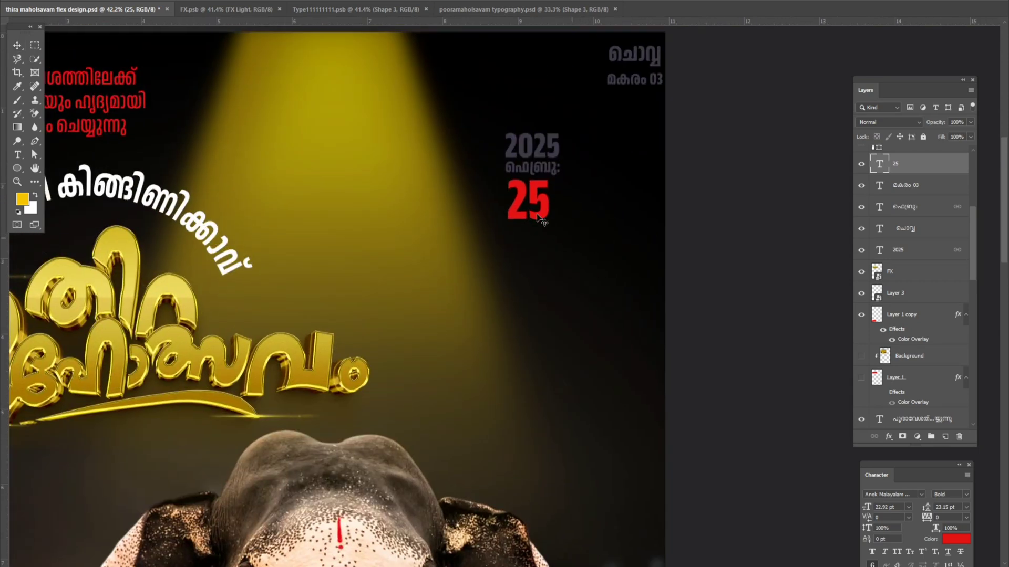
pyautogui.hotkey('ctrl', 't')
pyautogui.moveTo(548, 226); pyautogui.dragTo(561, 256)
pyautogui.press('Return')
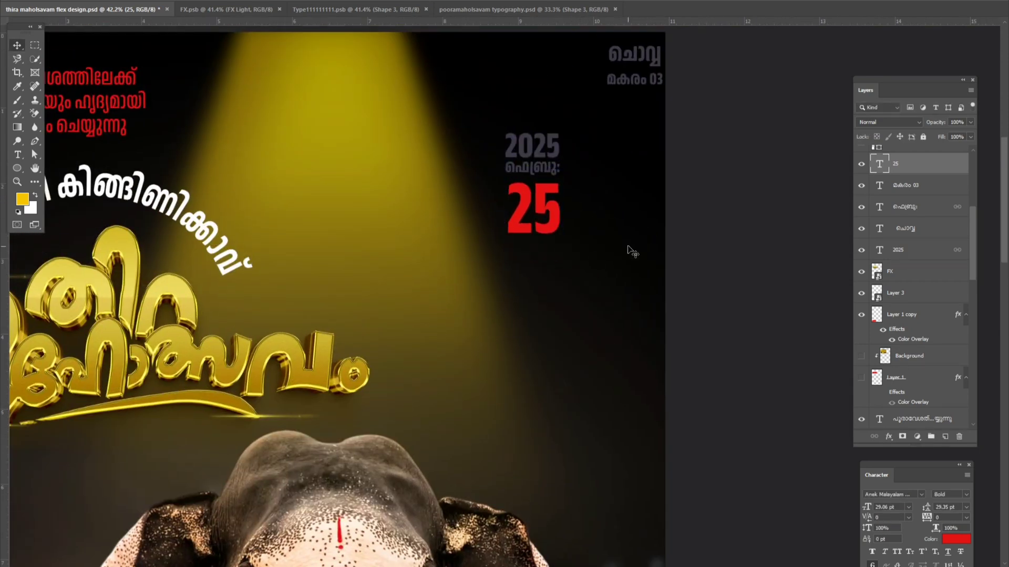
pyautogui.scroll(-3, 596, 176)
# - Move the year, month, weekday and മകരം 03 layers together under the red 25
pyautogui.rightClick(572, 157)
pyautogui.click(589, 163)
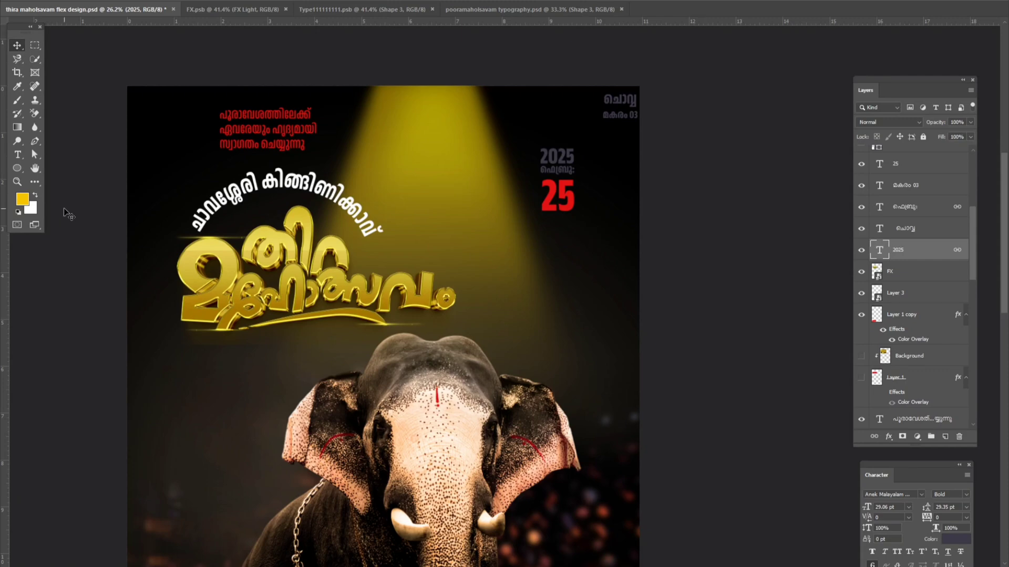
pyautogui.rightClick(561, 171)
pyautogui.click(578, 177)
pyautogui.rightClick(630, 103)
pyautogui.click(651, 105)
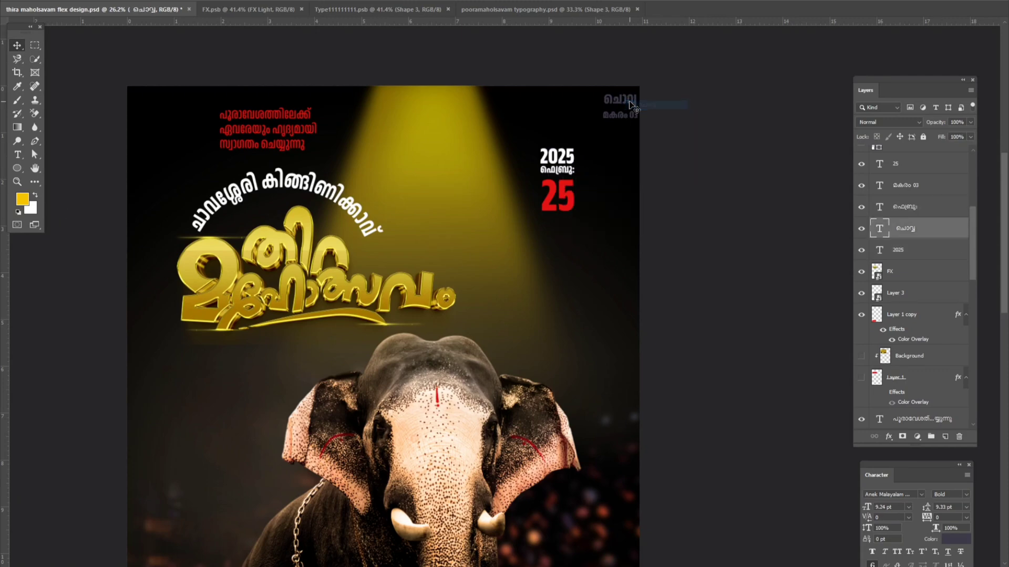
pyautogui.rightClick(631, 115)
pyautogui.click(651, 116)
pyautogui.moveTo(644, 114)
pyautogui.mouseDown()
pyautogui.moveTo(588, 250)
pyautogui.moveTo(582, 236)
pyautogui.mouseUp()
# - Resize the മകരം 03 text and marquee-select all the date text layers
pyautogui.scroll(2, 614, 251)
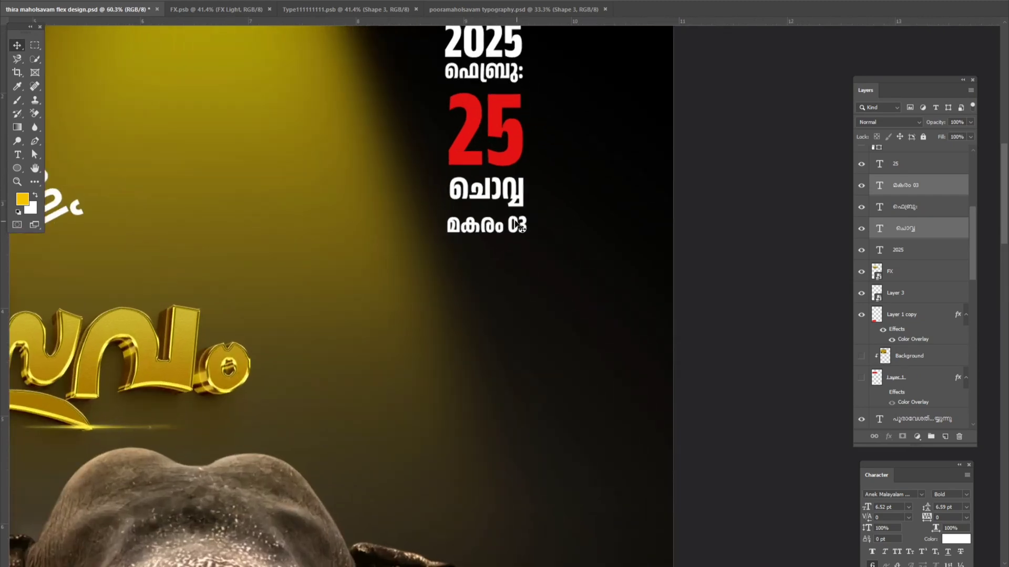
pyautogui.click(489, 225)
pyautogui.moveTo(450, 239); pyautogui.dragTo(450, 238)
pyautogui.press('Return')
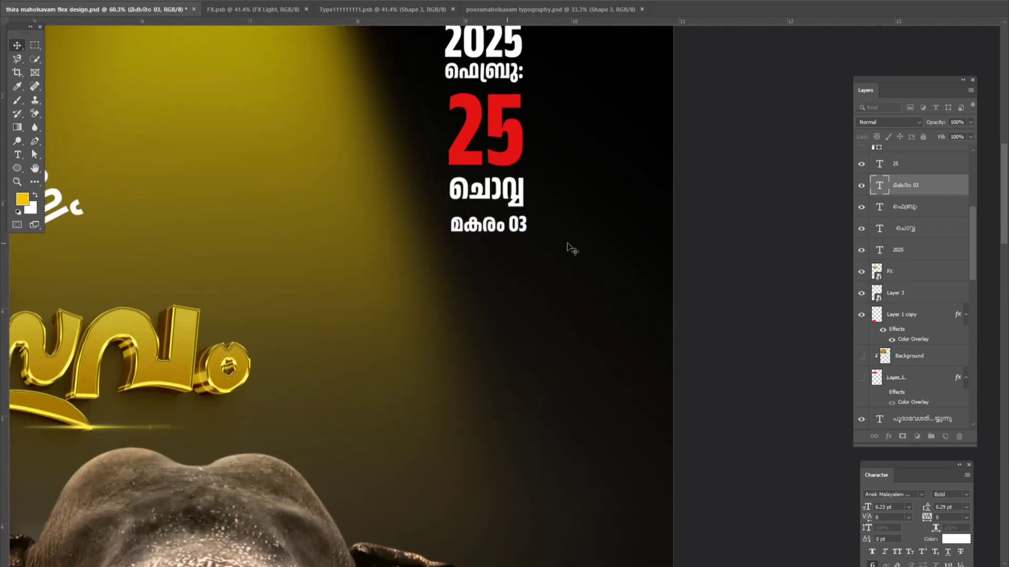
pyautogui.scroll(-1, 577, 240)
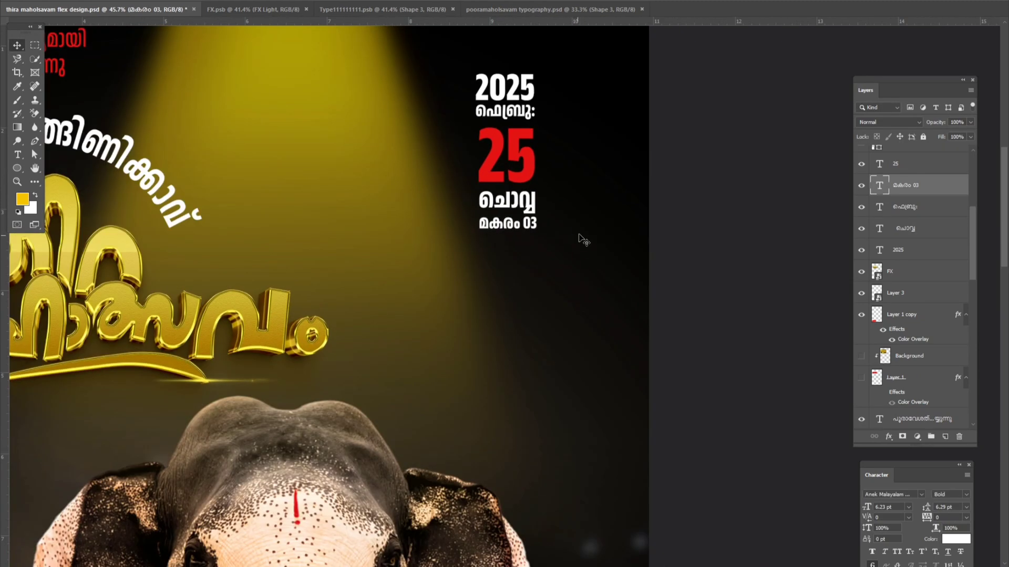
pyautogui.scroll(-1, 577, 241)
pyautogui.scroll(-1, 583, 240)
pyautogui.scroll(-1, 591, 241)
pyautogui.scroll(-1, 589, 234)
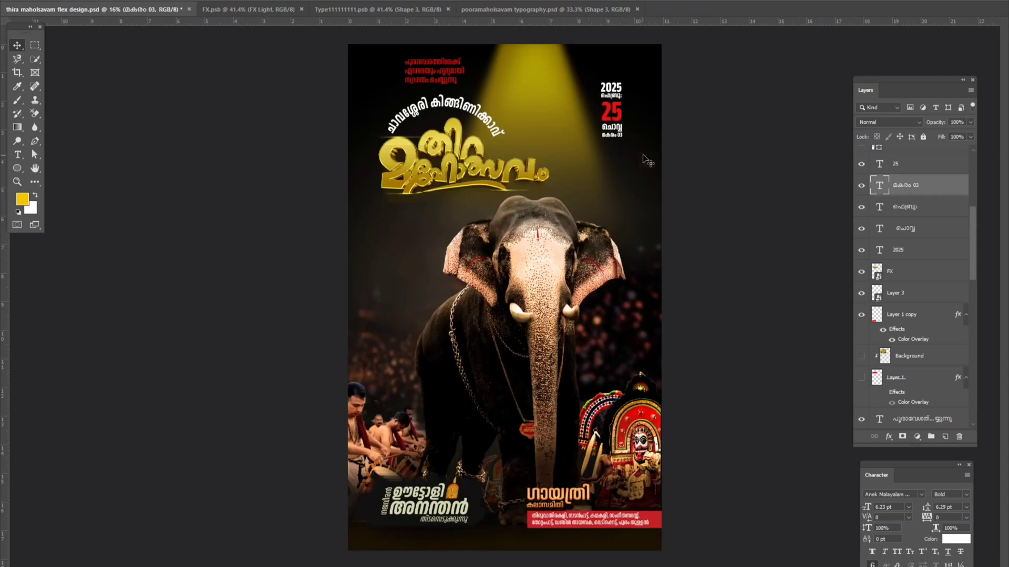
pyautogui.moveTo(659, 163)
pyautogui.mouseDown()
pyautogui.moveTo(612, 73)
pyautogui.moveTo(628, 66)
pyautogui.mouseUp()
pyautogui.scroll(-1, 676, 179)
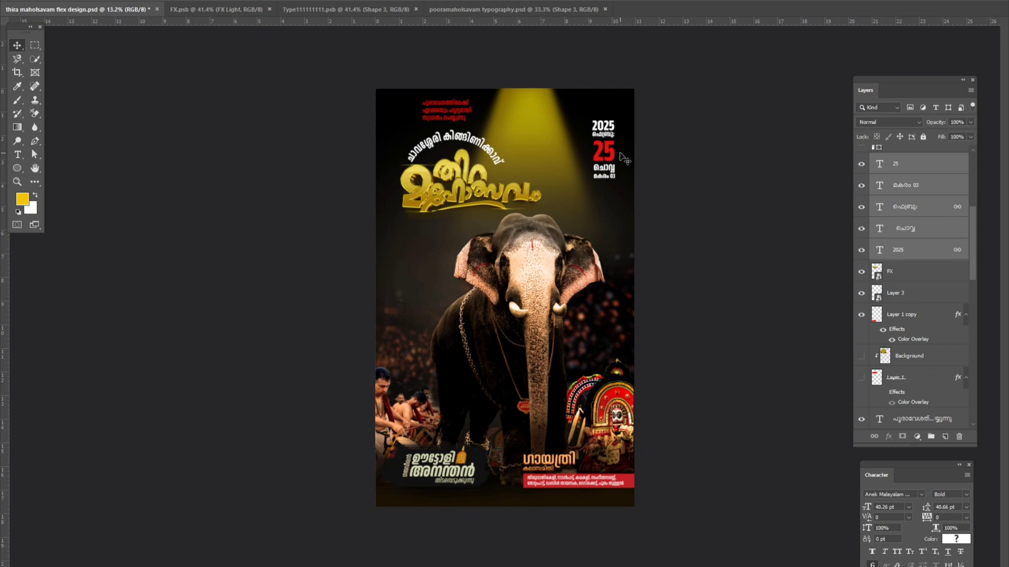
# - Draw a red-outlined, unfilled rectangle around the date and move the welcome text down-left
pyautogui.scroll(2, 624, 158)
pyautogui.rightClick(12, 169)
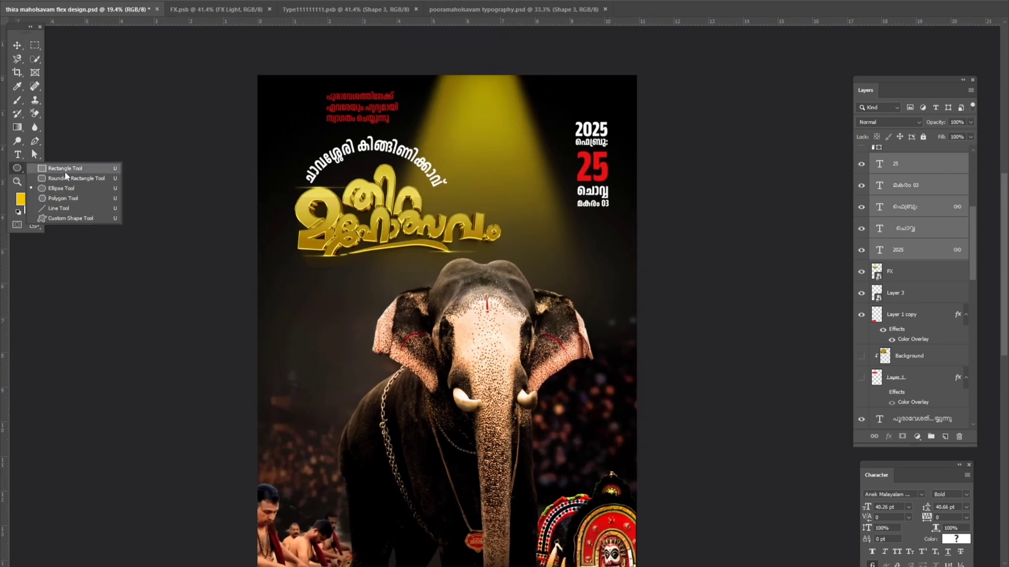
pyautogui.click(58, 167)
pyautogui.moveTo(568, 114); pyautogui.dragTo(617, 215)
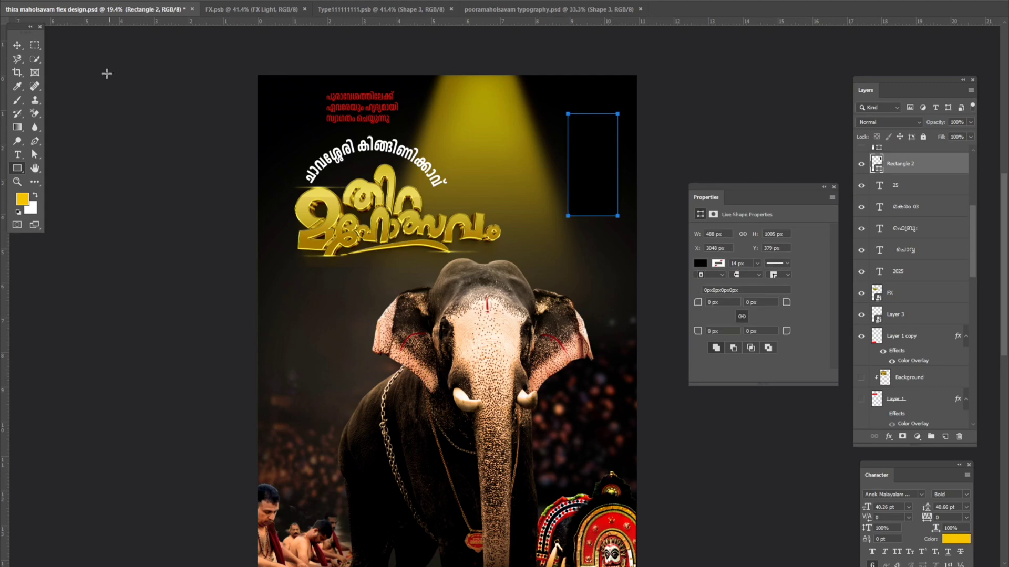
pyautogui.click(105, 2)
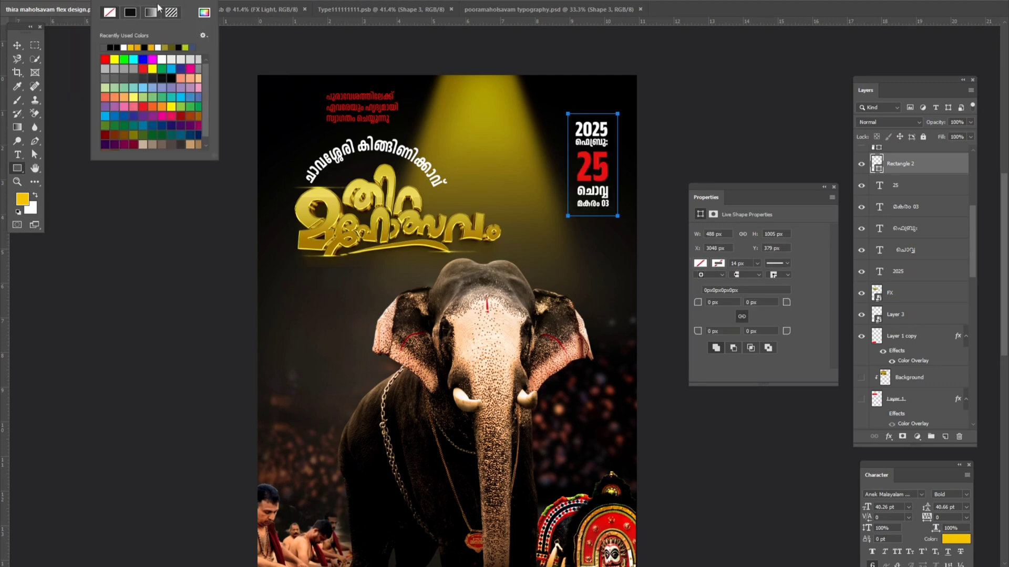
pyautogui.click(143, 106)
pyautogui.scroll(-3, 681, 135)
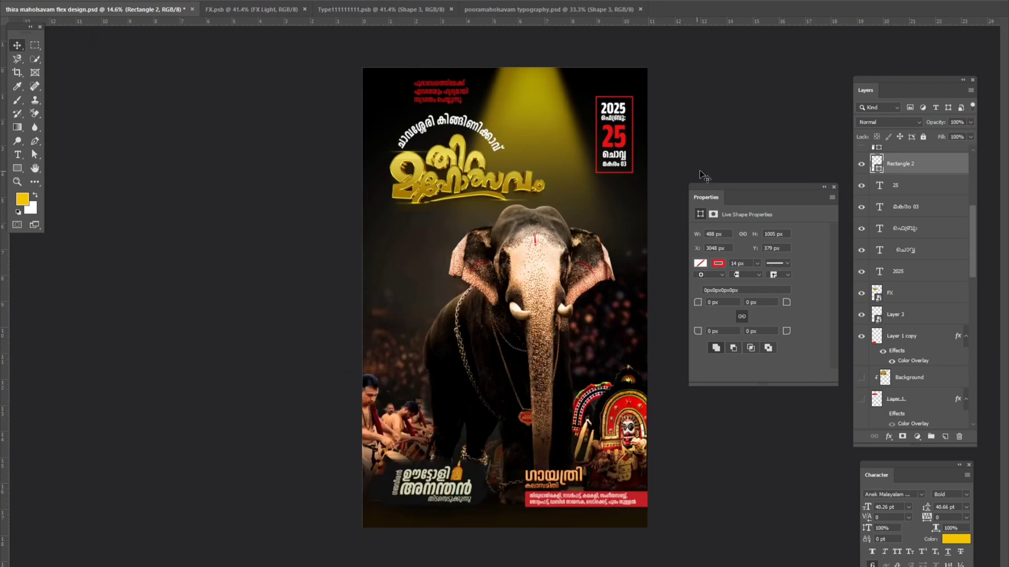
pyautogui.click(834, 187)
pyautogui.moveTo(611, 106); pyautogui.dragTo(610, 106)
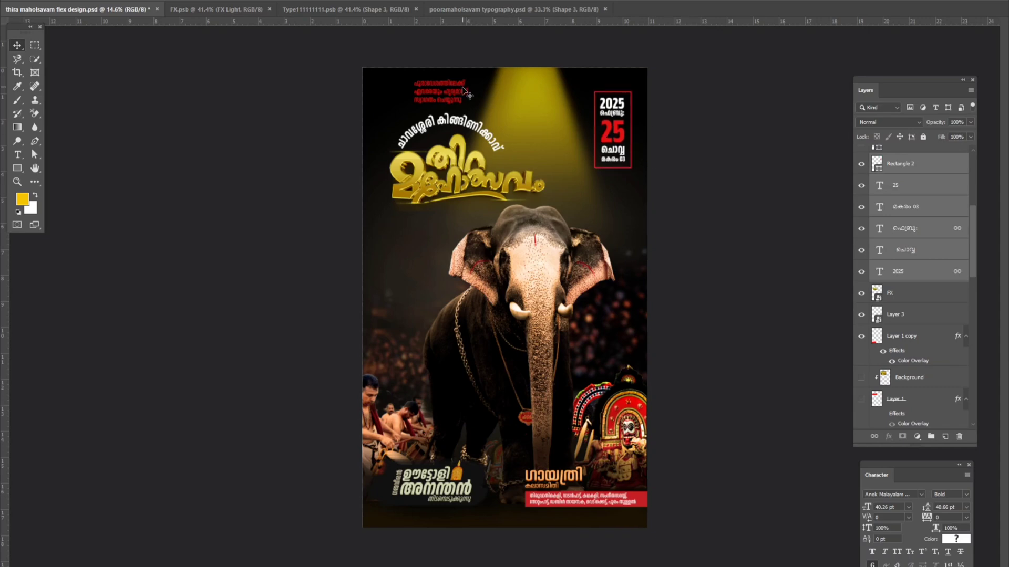
pyautogui.moveTo(463, 90); pyautogui.dragTo(433, 280)
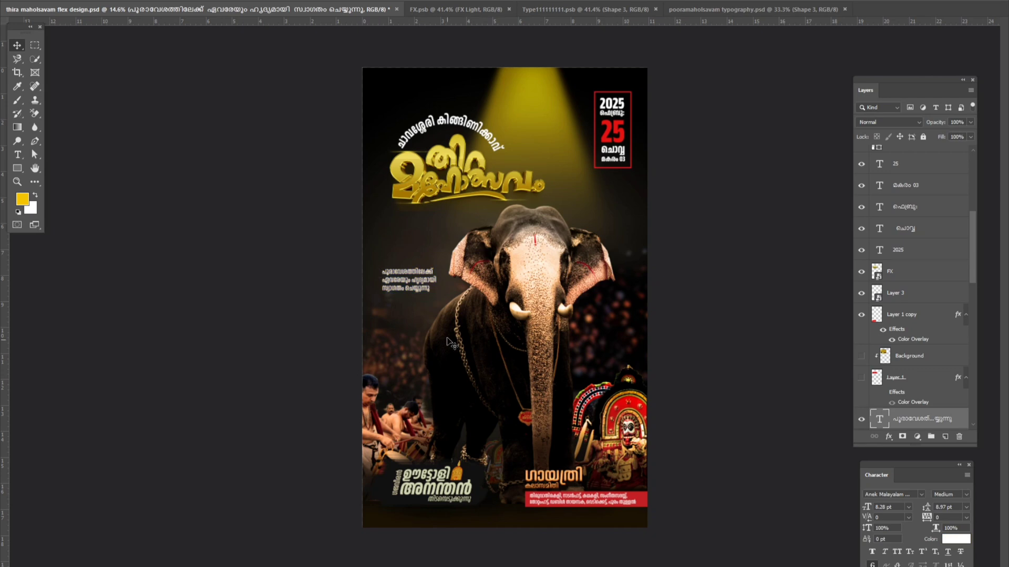
# - Scale the white welcome text to about 10.23 pt and nudge it just under the gold title
pyautogui.scroll(1, 451, 341)
pyautogui.scroll(-2, 462, 302)
pyautogui.hotkey('ctrl', 'r')
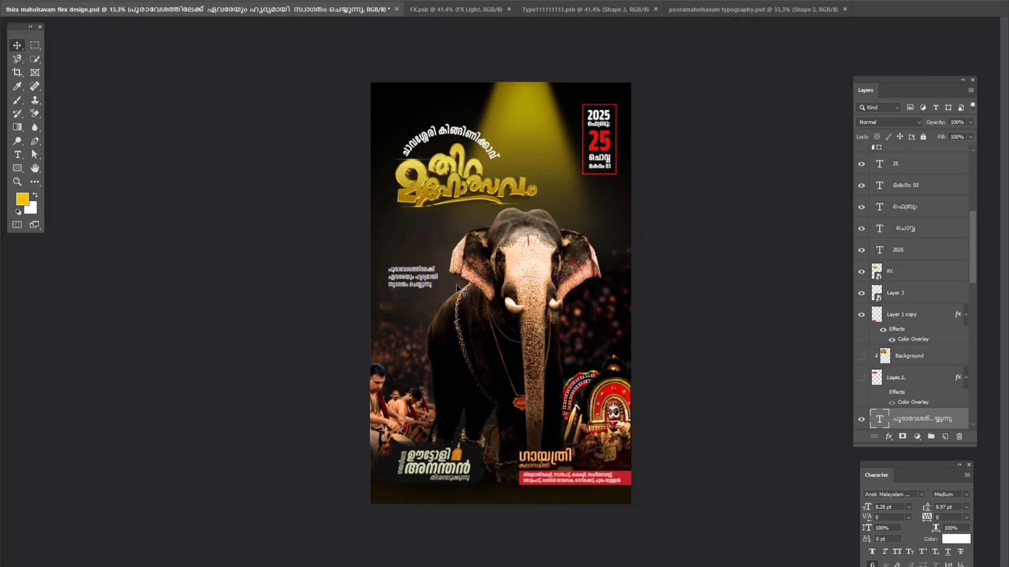
pyautogui.moveTo(457, 288); pyautogui.dragTo(481, 294)
pyautogui.moveTo(412, 287)
pyautogui.mouseDown()
pyautogui.moveTo(436, 329)
pyautogui.moveTo(424, 254)
pyautogui.moveTo(456, 237)
pyautogui.mouseUp()
pyautogui.press('Return')
pyautogui.hotkey('ctrl', 'z')
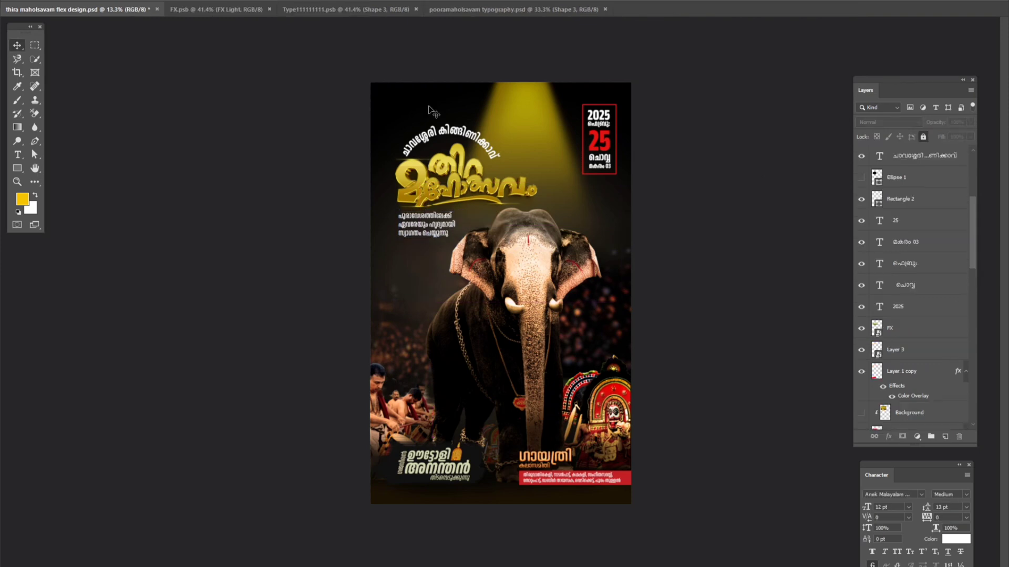
pyautogui.hotkey('ctrl', 'z')
pyautogui.hotkey('ctrl', 'z')
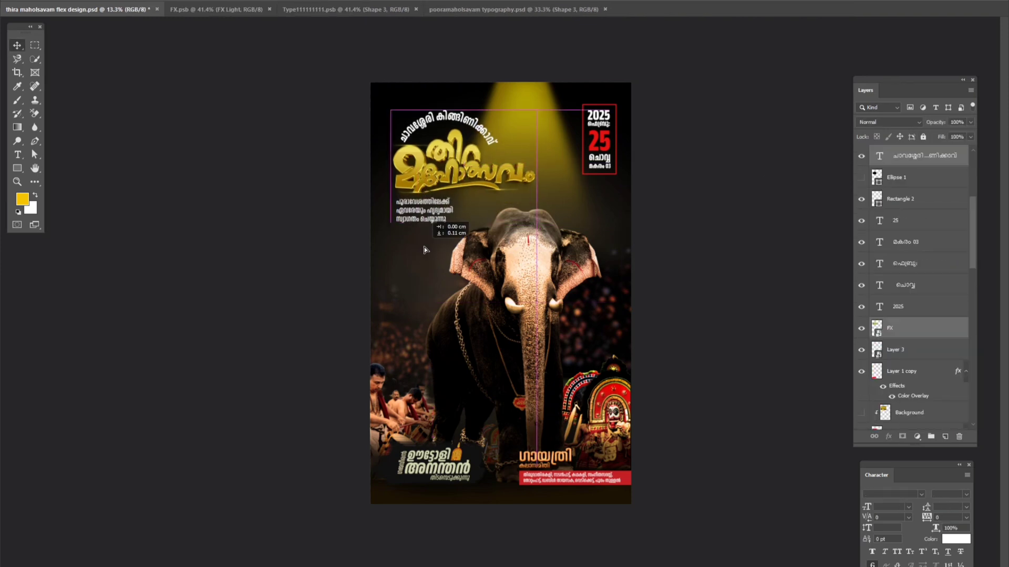
pyautogui.hotkey('ctrl', 'z')
# - Set the yellow glow layer to Lighten at 50% opacity and move it near the elephant's right ear
pyautogui.scroll(-3, 914, 263)
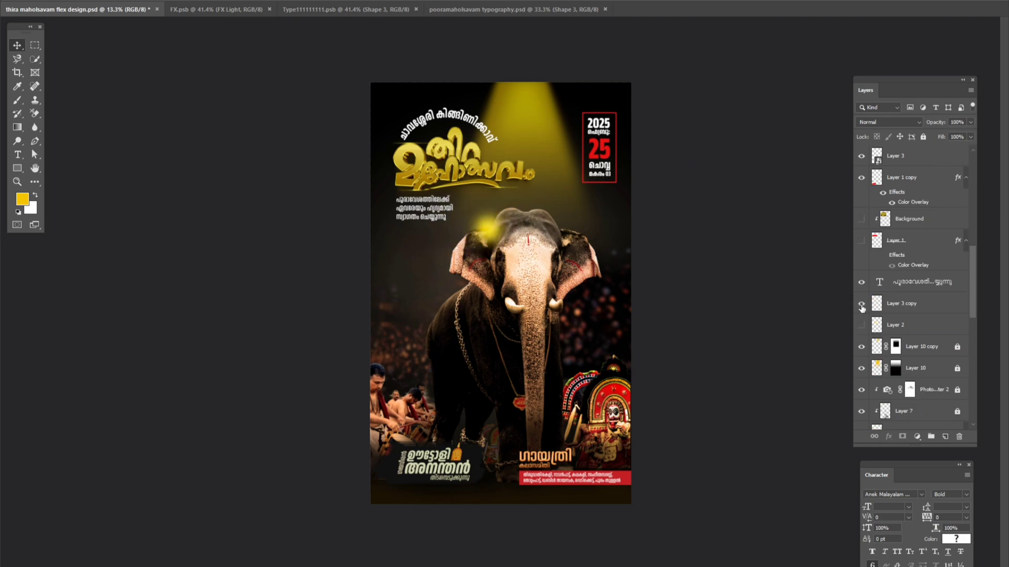
pyautogui.click(893, 303)
pyautogui.click(887, 153)
pyautogui.click(874, 233)
pyautogui.click(970, 153)
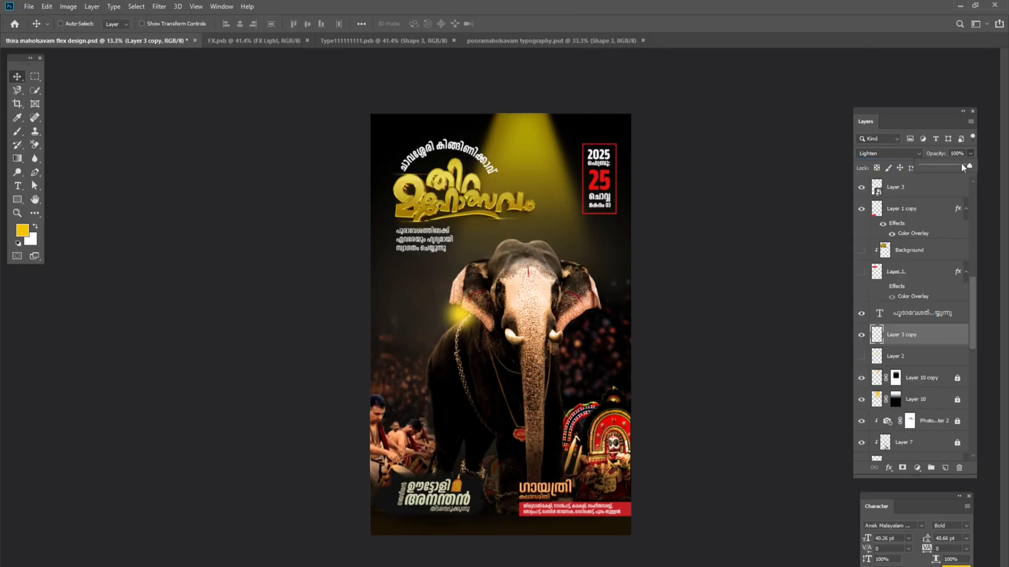
pyautogui.moveTo(542, 324)
pyautogui.mouseDown()
pyautogui.moveTo(653, 254)
pyautogui.moveTo(634, 291)
pyautogui.mouseUp()
pyautogui.press('7')
pyautogui.press('1')
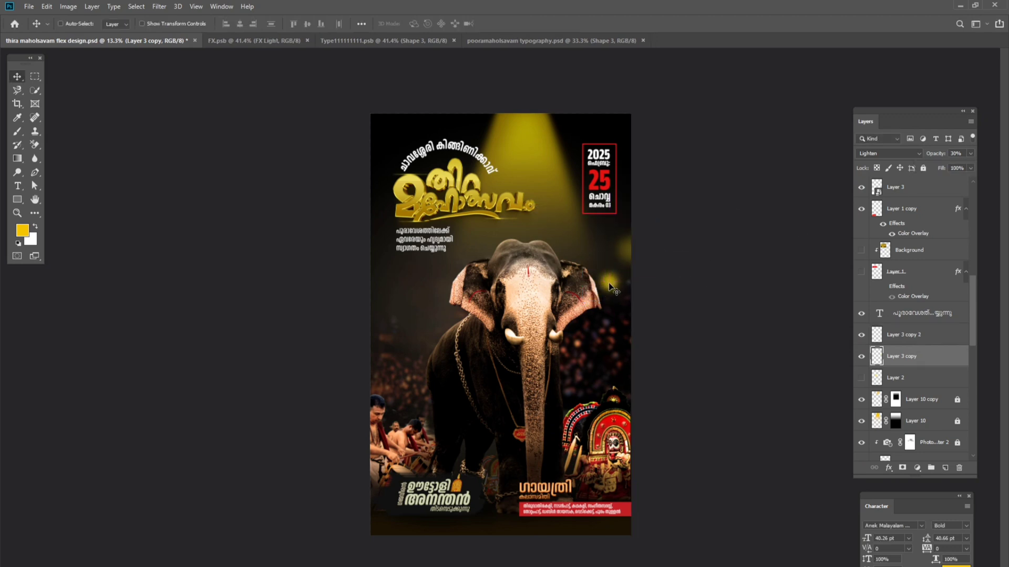
# - Resize the glow, add copies left of the elephant, and make the Color Correction layer visible
pyautogui.hotkey('ctrl', 't')
pyautogui.press('Return')
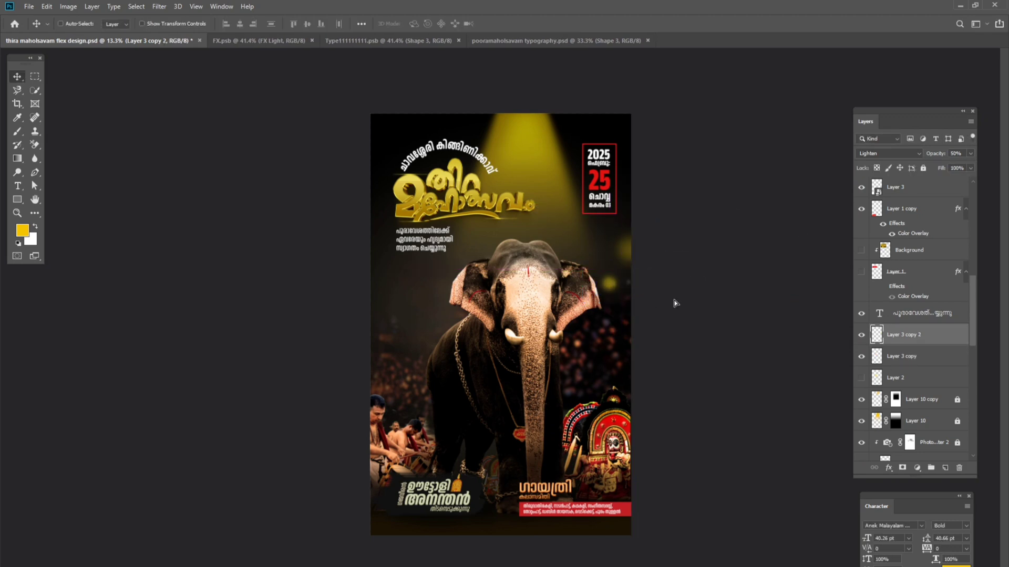
pyautogui.moveTo(622, 289); pyautogui.dragTo(403, 320)
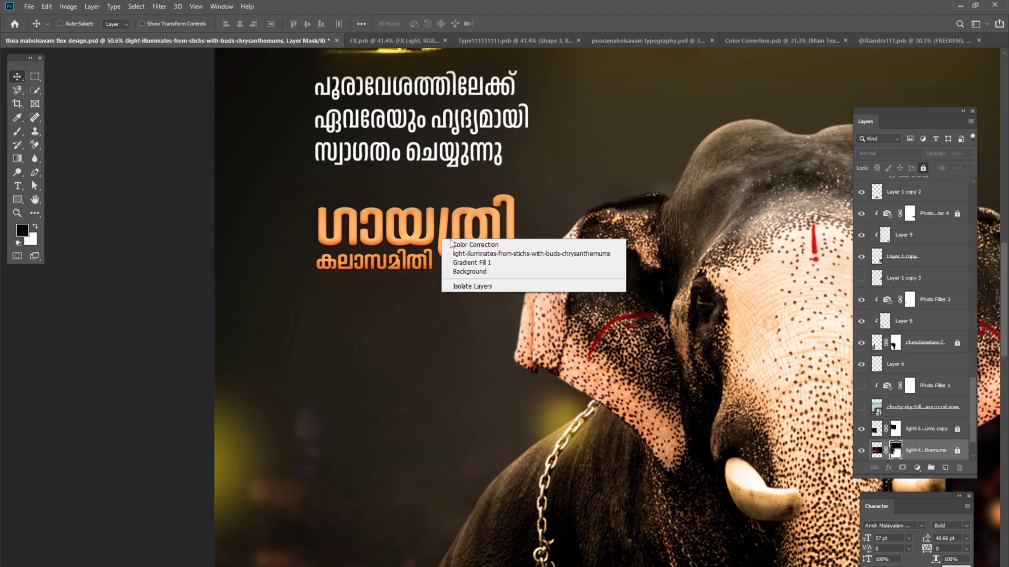
pyautogui.click(462, 245)
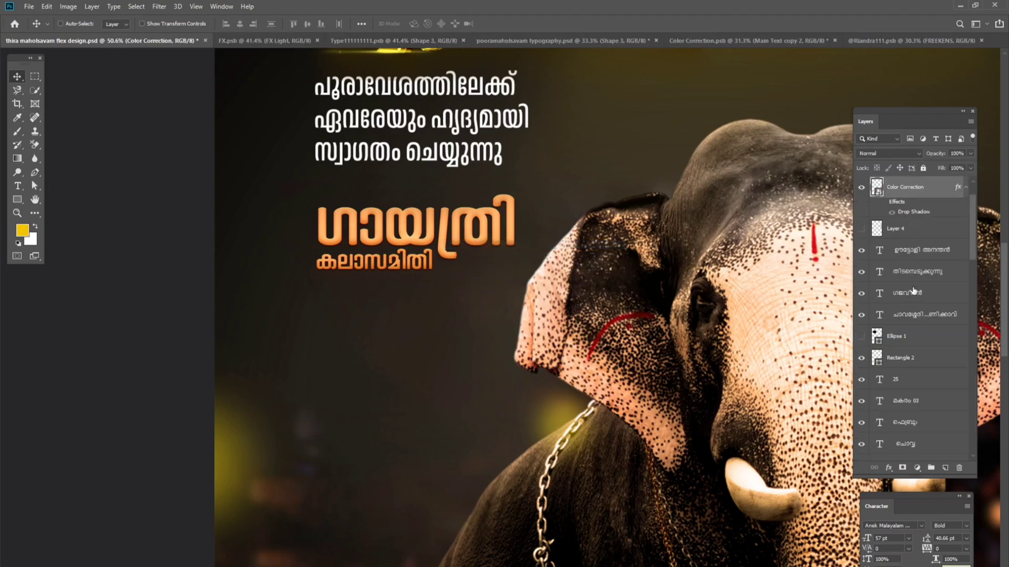
pyautogui.click(862, 188)
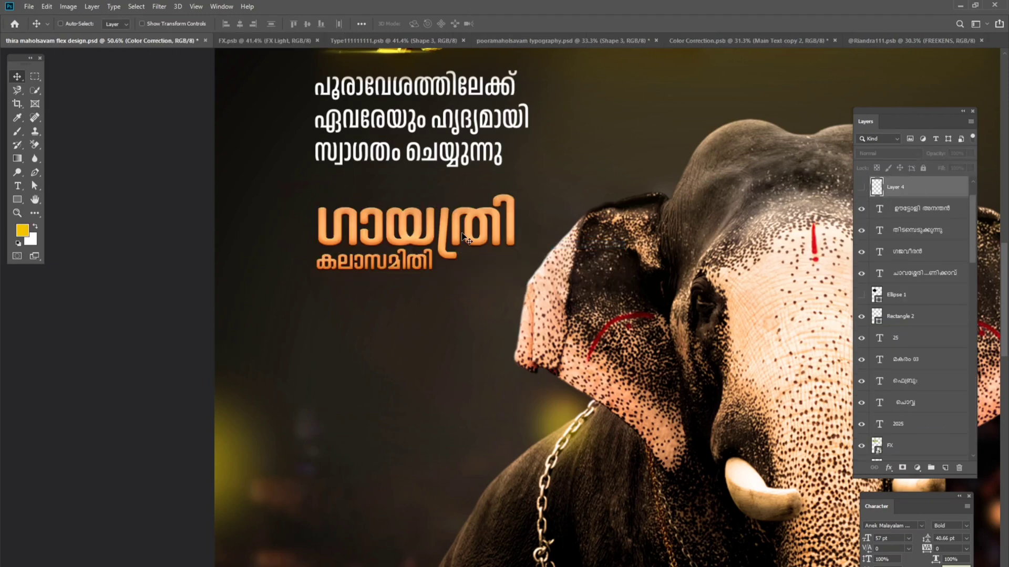
# - Delete the Color Correction text and add a 'FREEK' text layer left of the elephant
pyautogui.press('Delete')
pyautogui.scroll(-2, 45, 266)
pyautogui.press('t')
pyautogui.click(252, 277)
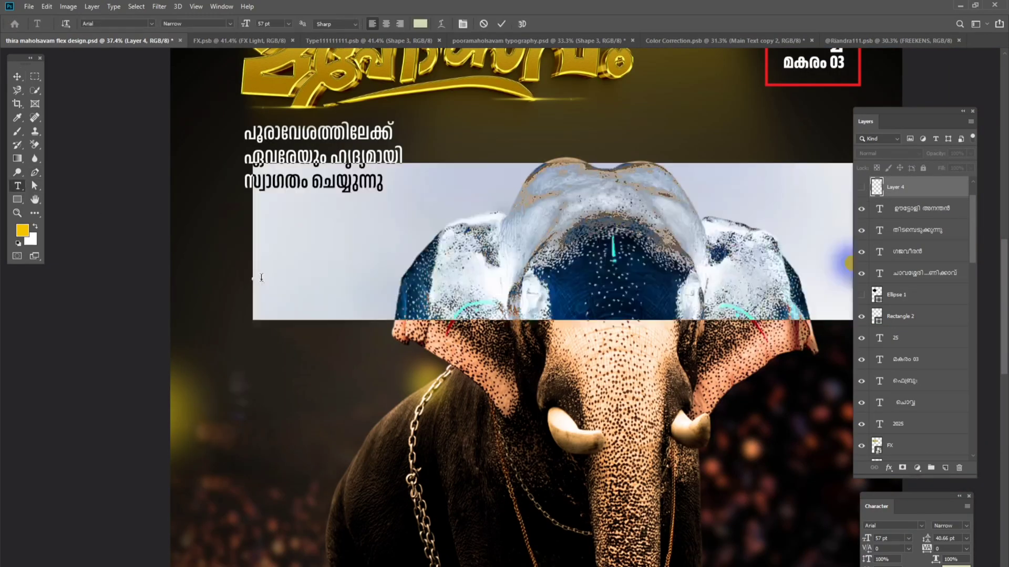
pyautogui.write('FREE')
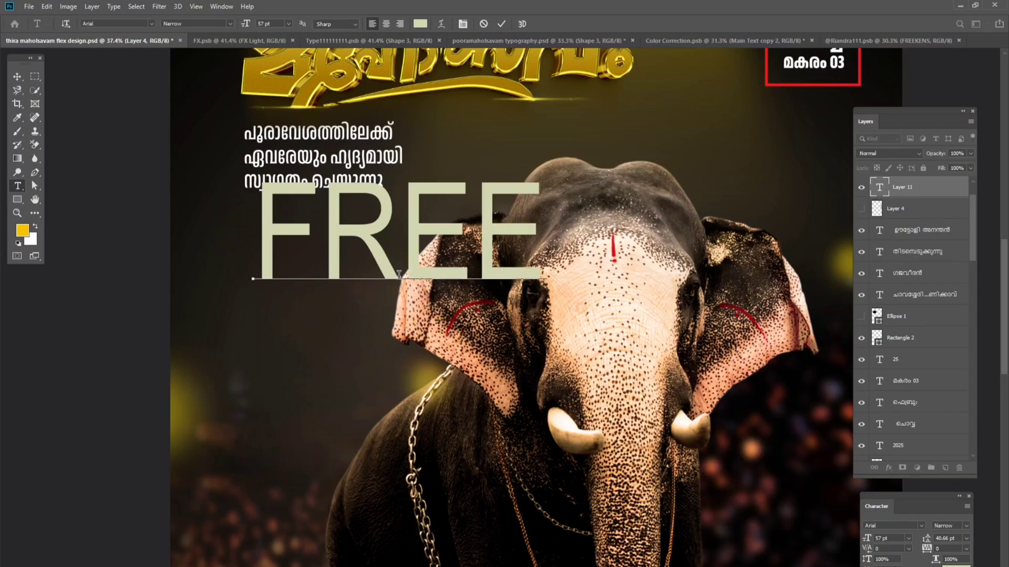
pyautogui.write('K')
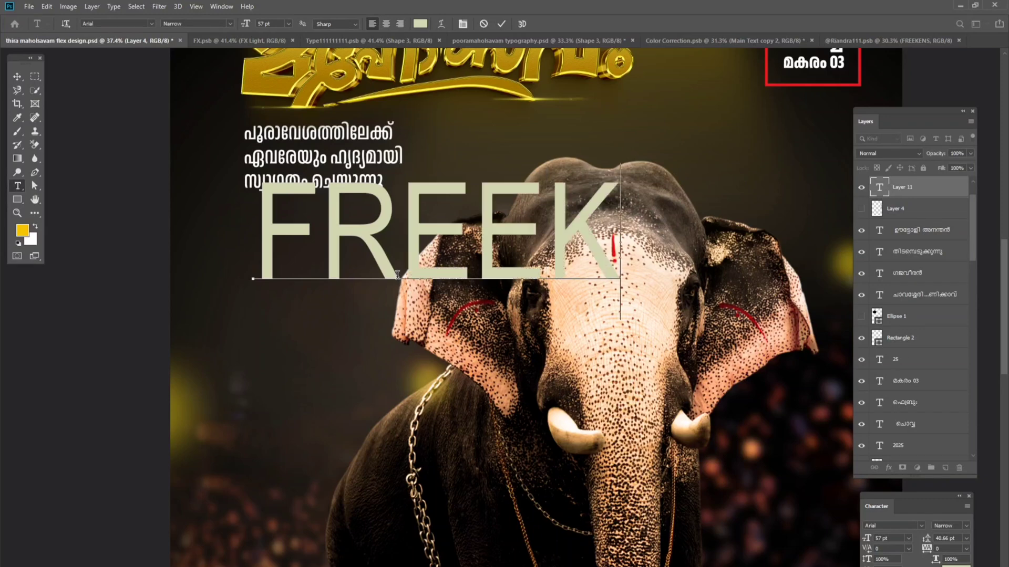
pyautogui.click(17, 76)
# - Duplicate FREEK lower down and change the copy's text to 'BOYS'
pyautogui.moveTo(454, 231)
pyautogui.mouseDown()
pyautogui.moveTo(422, 268)
pyautogui.moveTo(444, 255)
pyautogui.moveTo(444, 368)
pyautogui.mouseUp()
pyautogui.doubleClick(442, 367)
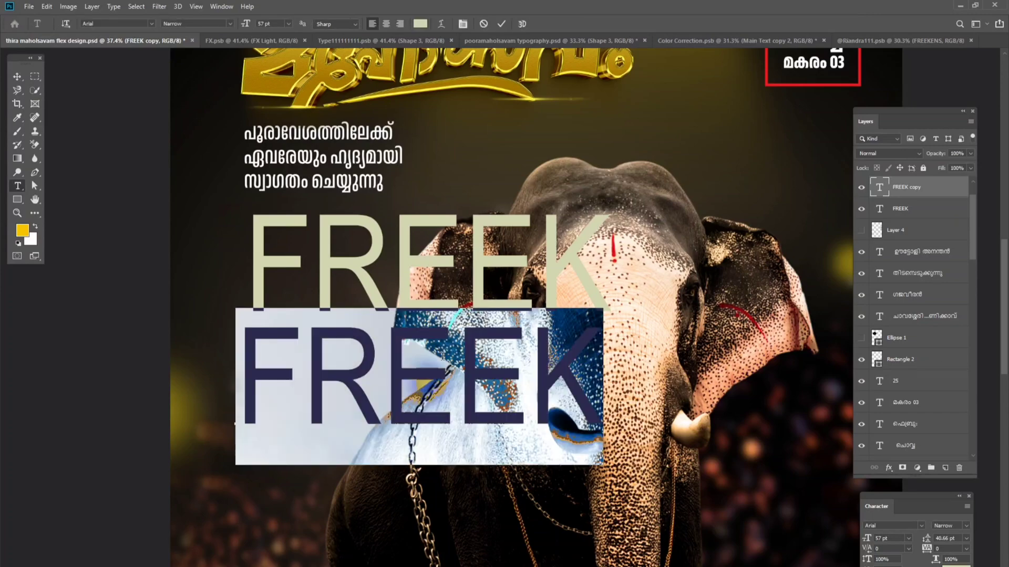
pyautogui.write('BOYS')
pyautogui.hotkey('ctrl', 'Return')
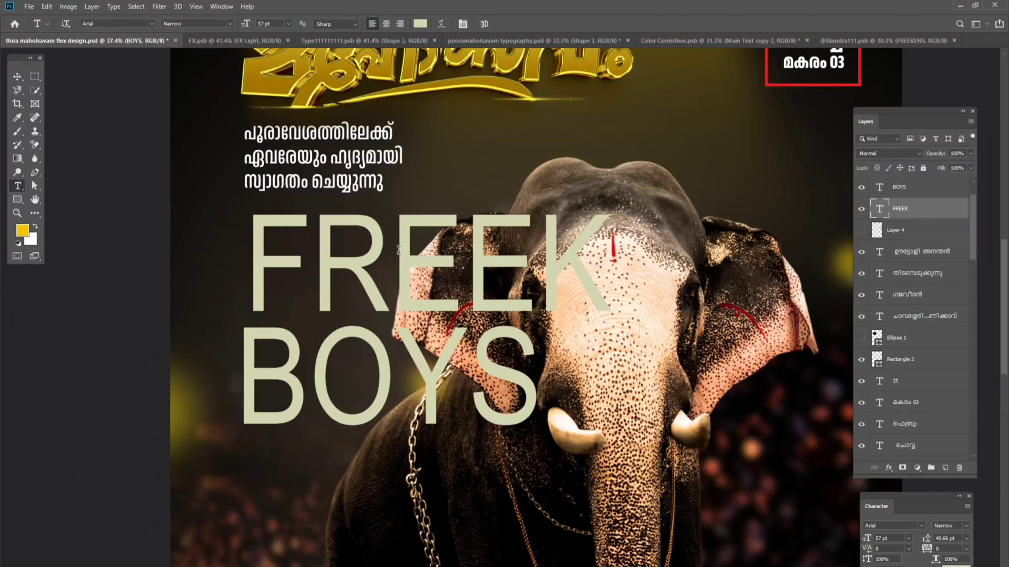
# - Switch both FREEK and BOYS to the Another Danger font and move BOYS lower
pyautogui.doubleClick(879, 208)
pyautogui.click(152, 23)
pyautogui.write('nother')
pyautogui.press('Return')
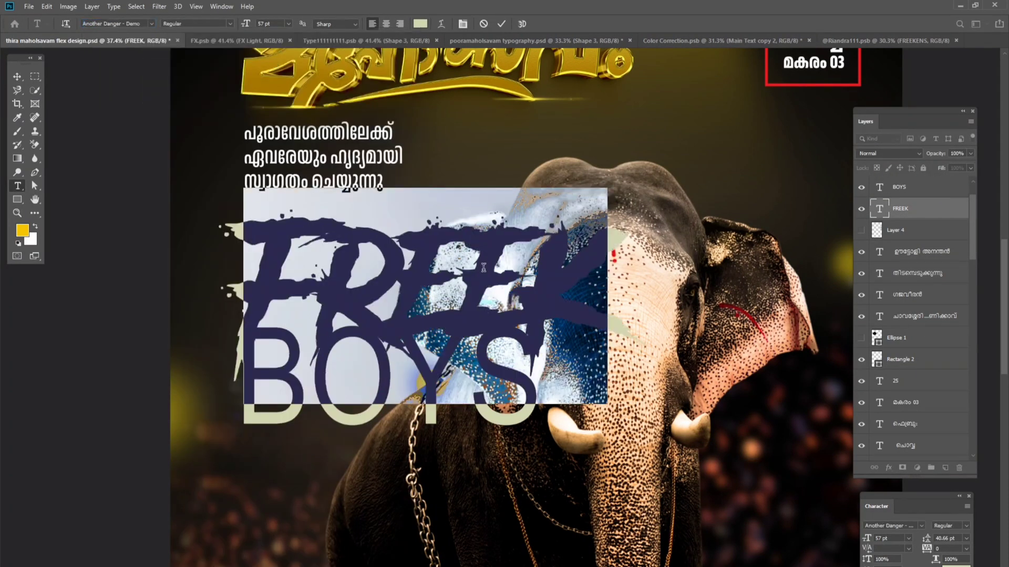
pyautogui.click(16, 76)
pyautogui.doubleClick(410, 347)
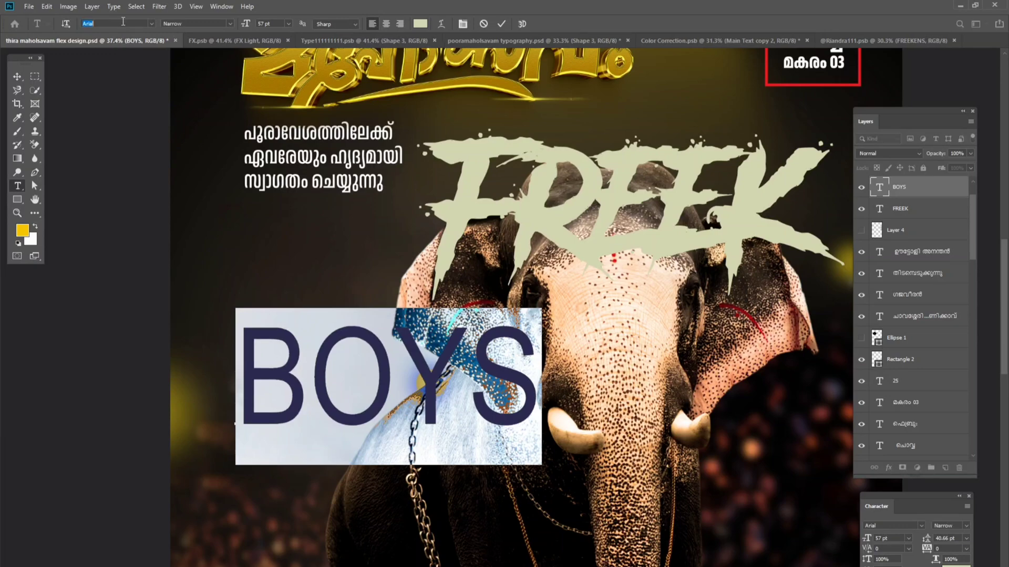
pyautogui.click(116, 24)
pyautogui.write('Another Danger - ...')
pyautogui.press('Return')
pyautogui.scroll(-3, 297, 210)
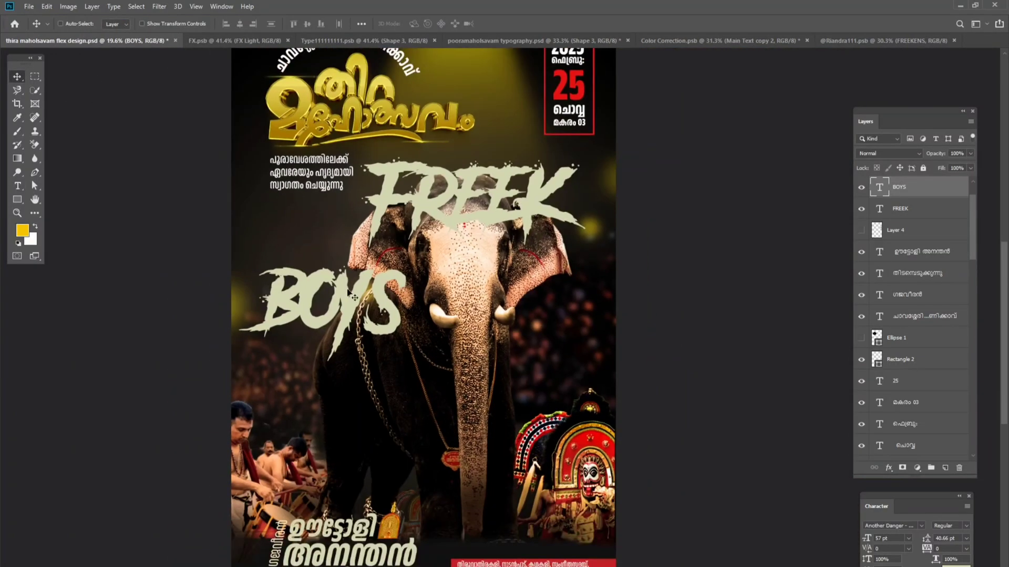
pyautogui.moveTo(349, 293); pyautogui.dragTo(441, 392)
# - Scale FREEK down to about 56% and move it up-left beside the welcome text
pyautogui.doubleClick(879, 208)
pyautogui.hotkey('ctrl', 'Return')
pyautogui.hotkey('ctrl', 't')
pyautogui.moveTo(473, 210); pyautogui.dragTo(378, 249)
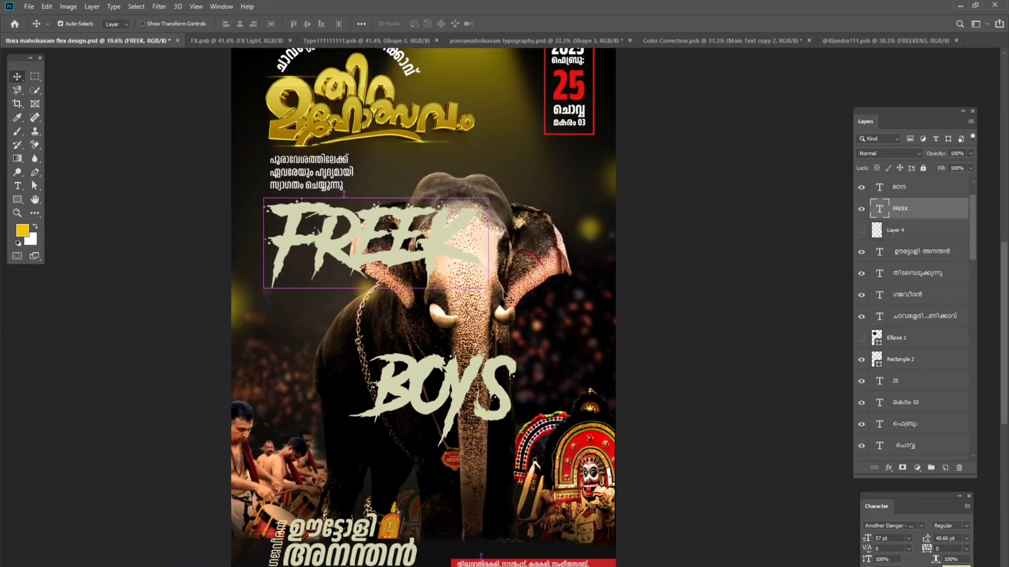
pyautogui.moveTo(473, 281); pyautogui.dragTo(376, 268)
pyautogui.press('Return')
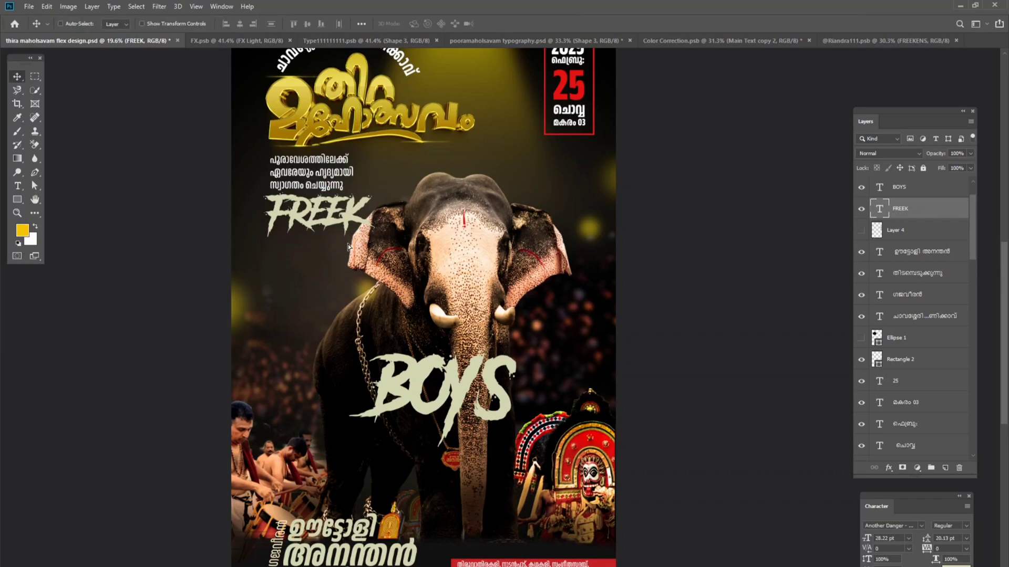
# - Move BOYS up under FREEK and scale it to about half size
pyautogui.press('v')
pyautogui.moveTo(437, 369); pyautogui.dragTo(353, 285)
pyautogui.hotkey('ctrl', 't')
pyautogui.moveTo(433, 338)
pyautogui.mouseDown()
pyautogui.moveTo(347, 294)
pyautogui.moveTo(360, 268)
pyautogui.mouseUp()
pyautogui.press('Return')
# - Rotate FREEK and BOYS together slightly counter-clockwise
pyautogui.keyDown('shift'); pyautogui.click(900, 208); pyautogui.keyUp('shift')
pyautogui.hotkey('ctrl', 't')
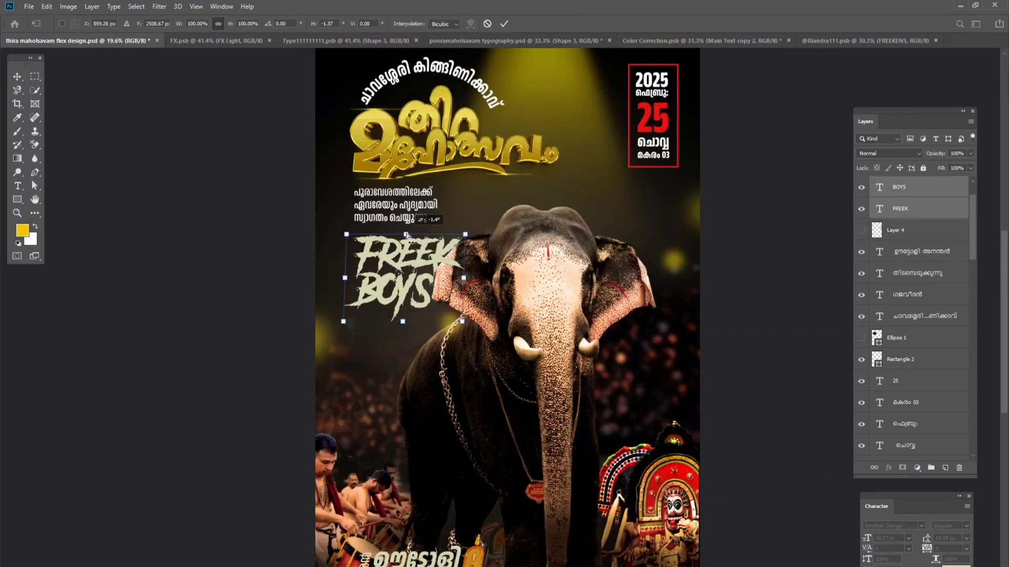
pyautogui.moveTo(471, 228); pyautogui.dragTo(458, 209)
pyautogui.press('Return')
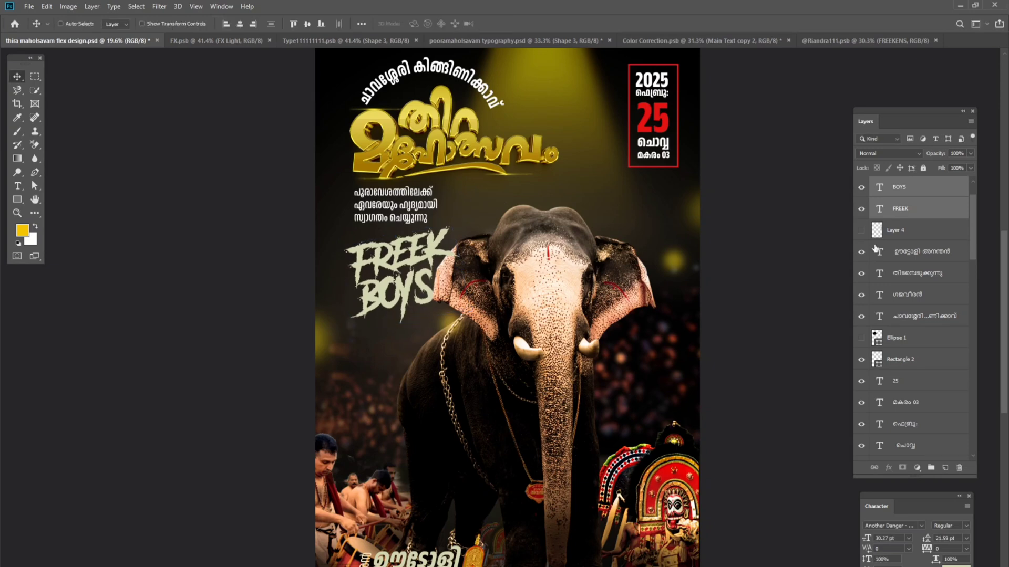
pyautogui.scroll(-2, 520, 318)
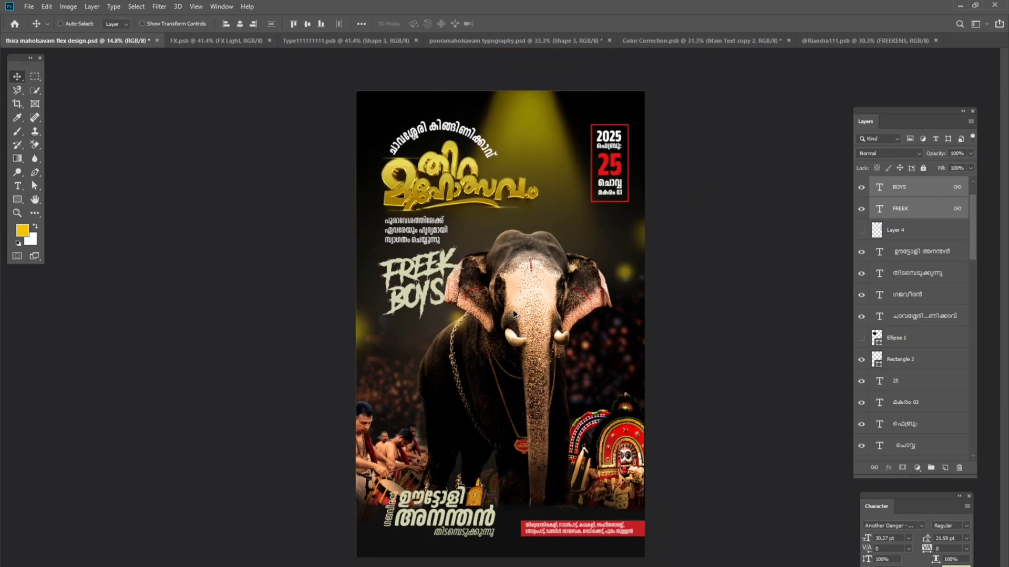
pyautogui.scroll(4, 508, 277)
# - Add a drop shadow with 55% spread to the FREEK text
pyautogui.click(887, 467)
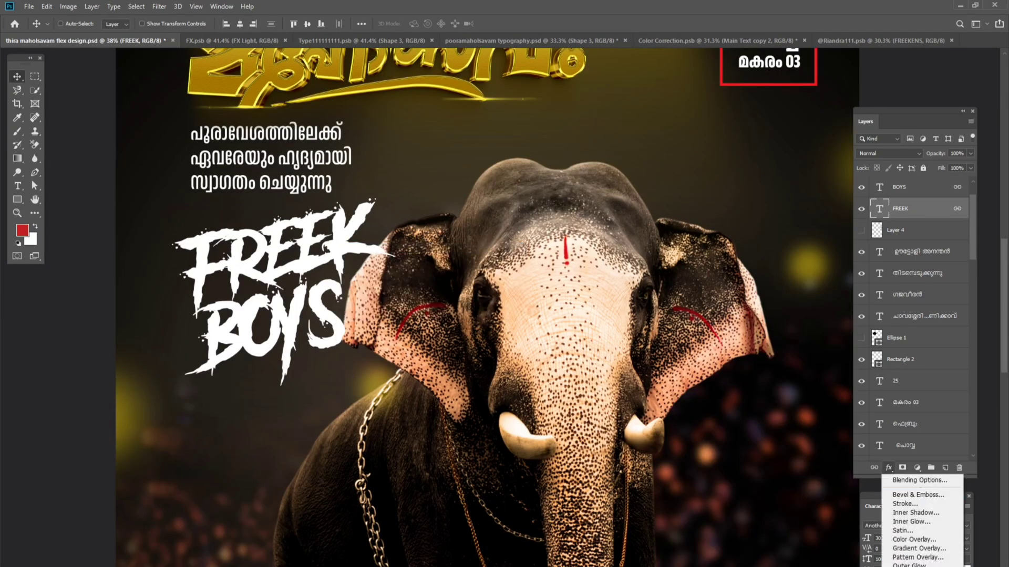
pyautogui.click(941, 559)
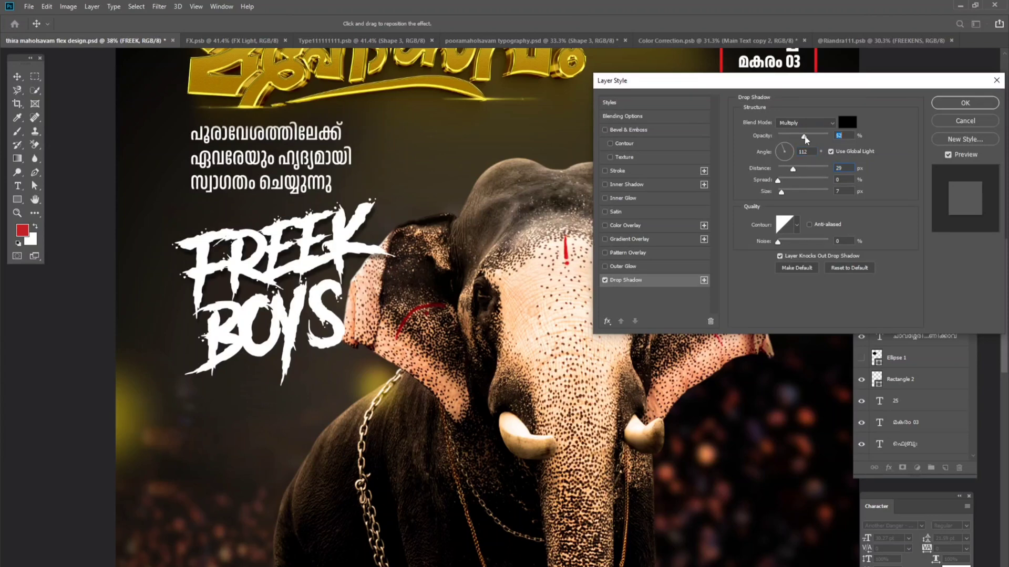
pyautogui.moveTo(778, 180); pyautogui.dragTo(807, 181)
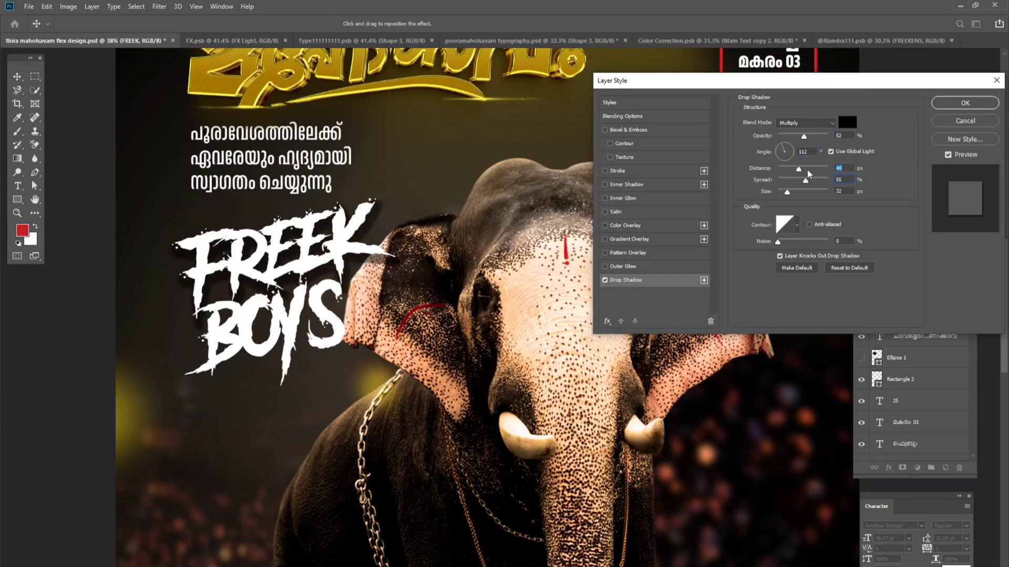
pyautogui.click(969, 105)
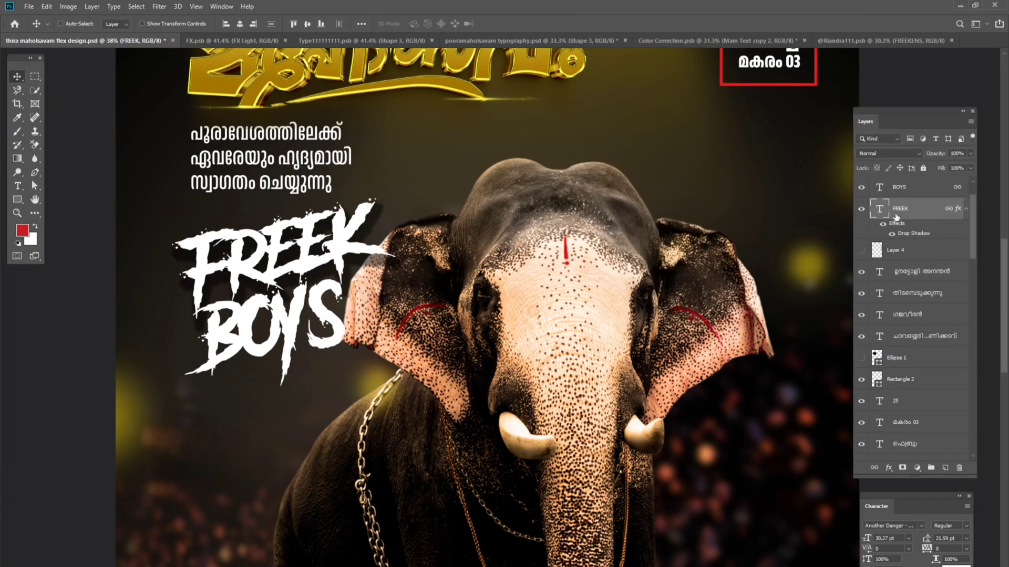
# - Copy FREEK's drop shadow layer style and paste it onto BOYS
pyautogui.rightClick(914, 211)
pyautogui.click(824, 485)
pyautogui.rightClick(914, 193)
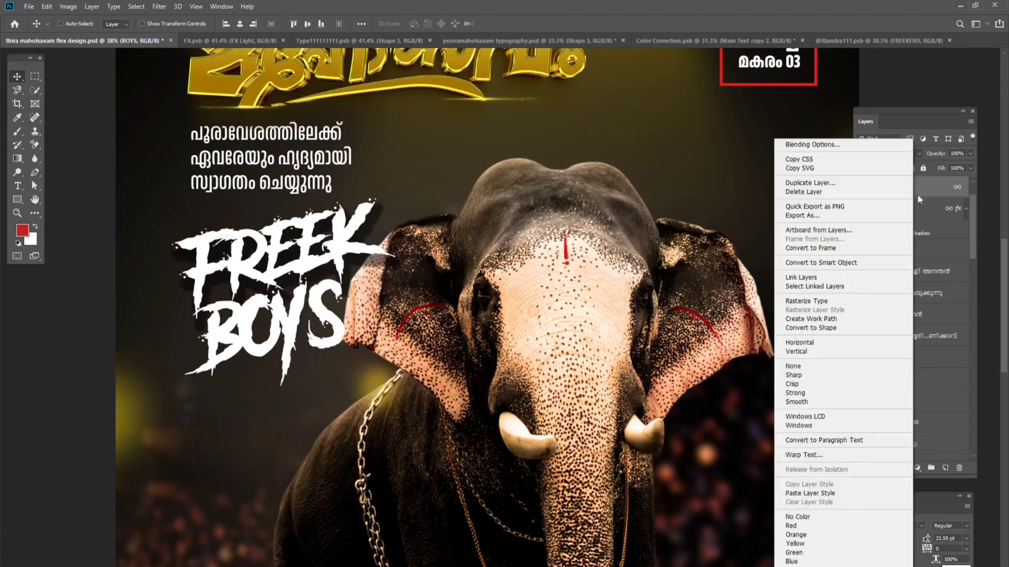
pyautogui.click(825, 493)
# - Adjust the angle of FREEK's drop shadow
pyautogui.scroll(-3, 511, 347)
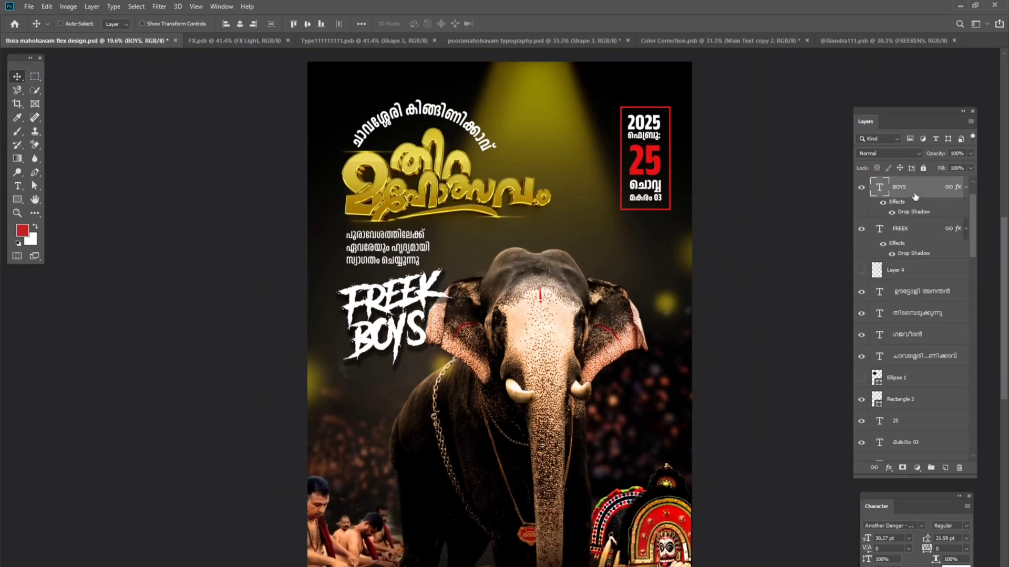
pyautogui.click(918, 234)
pyautogui.doubleClick(920, 253)
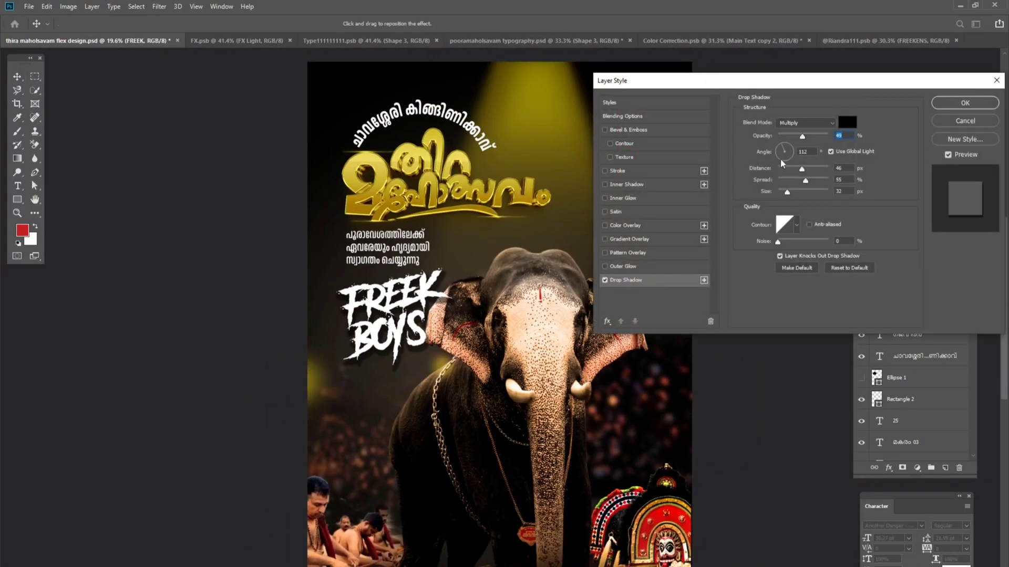
pyautogui.moveTo(781, 163); pyautogui.dragTo(779, 158)
pyautogui.press('Return')
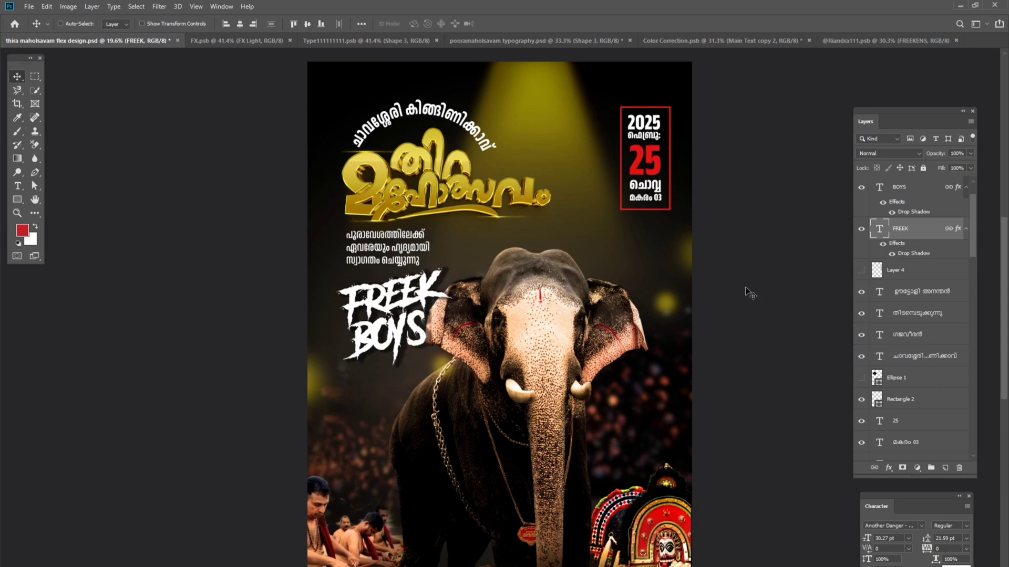
# - Shrink the FREEK BOYS text to about 95% size
pyautogui.scroll(-1, 745, 291)
pyautogui.hotkey('ctrl', 't')
pyautogui.moveTo(452, 324); pyautogui.dragTo(445, 322)
pyautogui.press('Return')
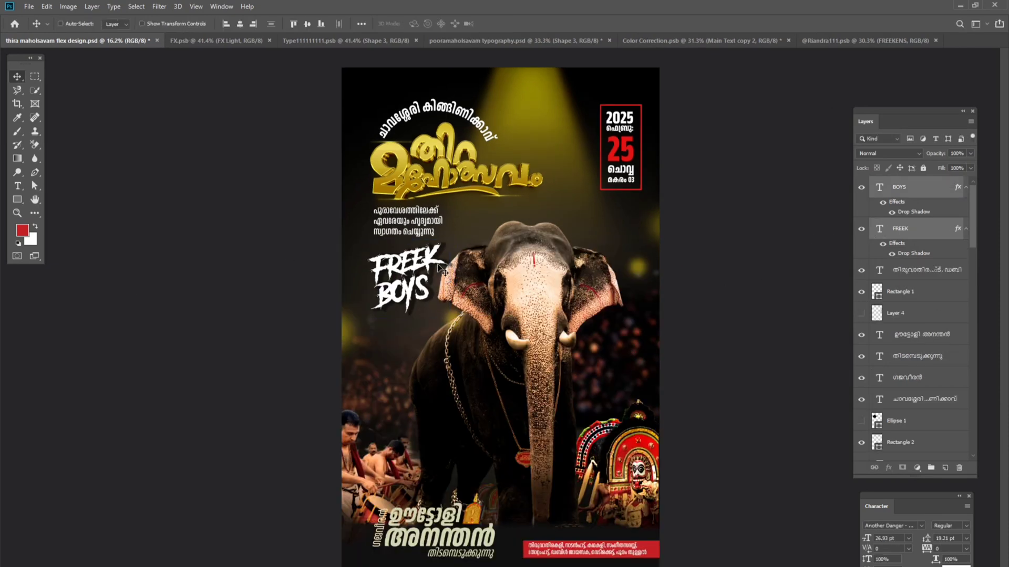
pyautogui.keyDown('ctrl'); pyautogui.click(425, 289); pyautogui.keyUp('ctrl')
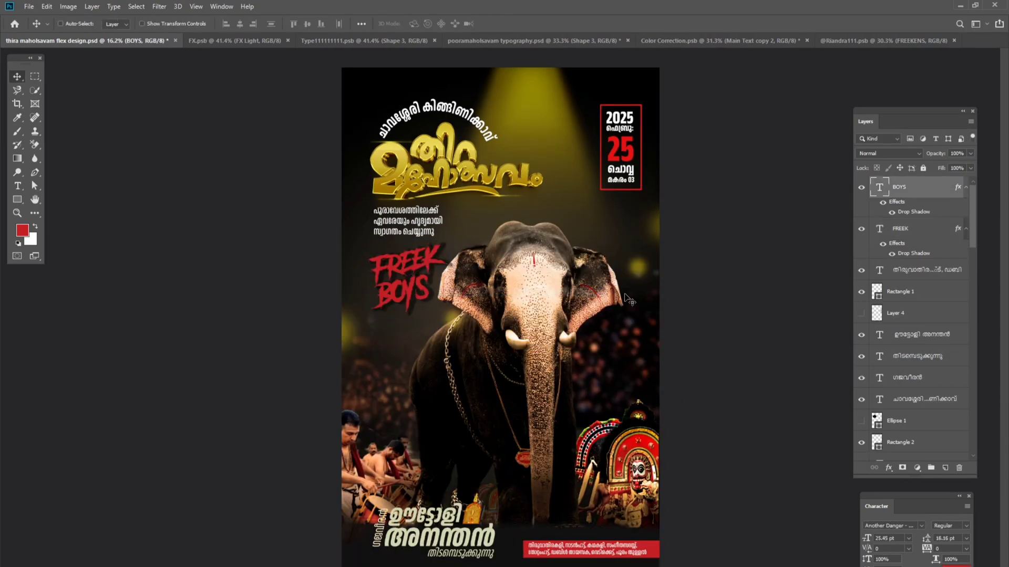
pyautogui.press('ctrl')
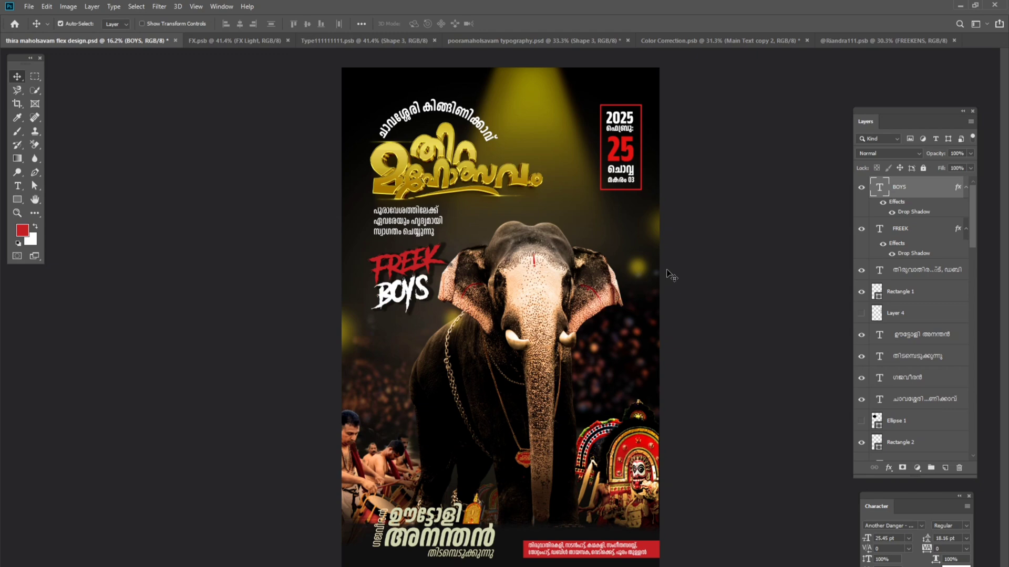
pyautogui.hotkey('ctrl', 'BackSpace')
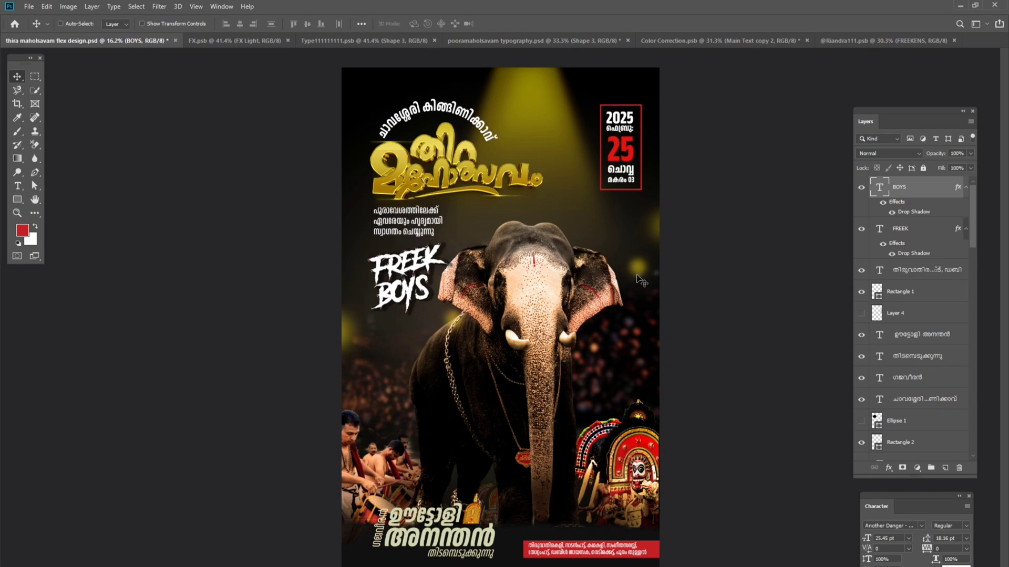
pyautogui.click(901, 315)
# - Clip the dark grunge texture layer to the FREEK letters and position it inside them
pyautogui.moveTo(557, 283)
pyautogui.mouseDown()
pyautogui.moveTo(549, 247)
pyautogui.moveTo(341, 226)
pyautogui.mouseUp()
pyautogui.scroll(2, 549, 247)
pyautogui.scroll(3, 549, 247)
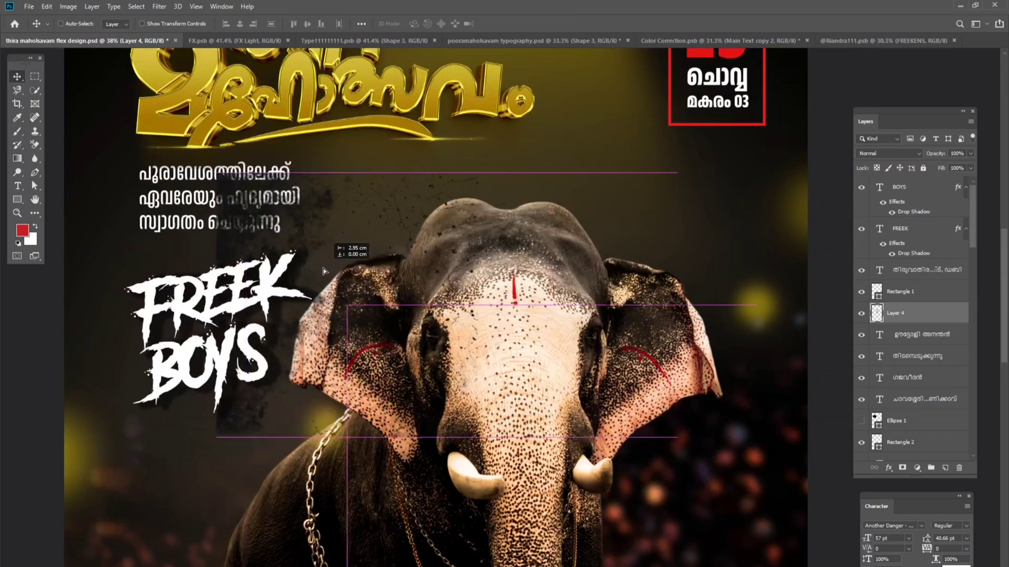
pyautogui.moveTo(919, 318); pyautogui.dragTo(912, 227)
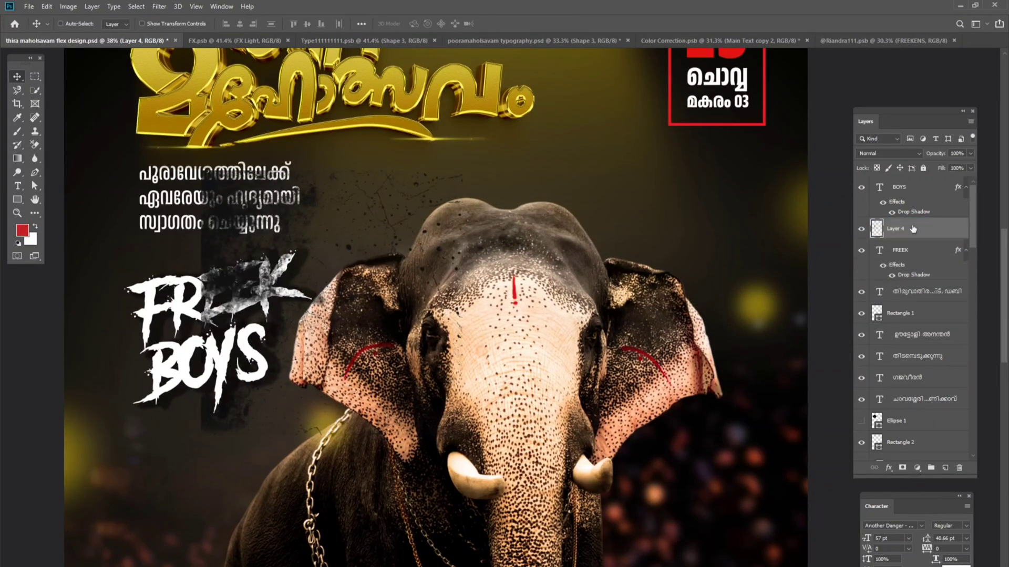
pyautogui.hotkey('ctrl', 'alt', 'g')
pyautogui.rightClick(455, 269)
pyautogui.click(401, 302)
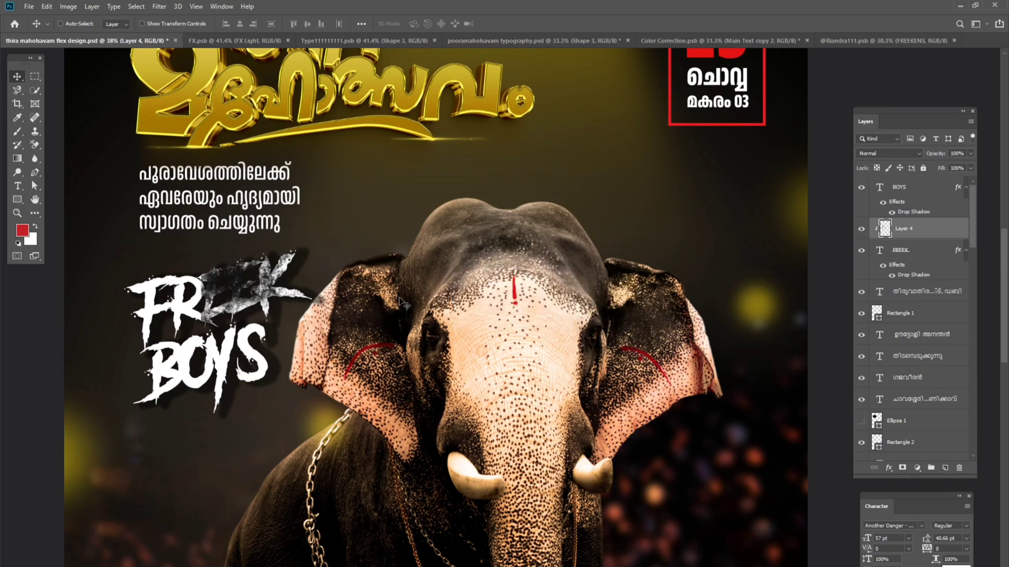
pyautogui.moveTo(315, 315); pyautogui.dragTo(713, 285)
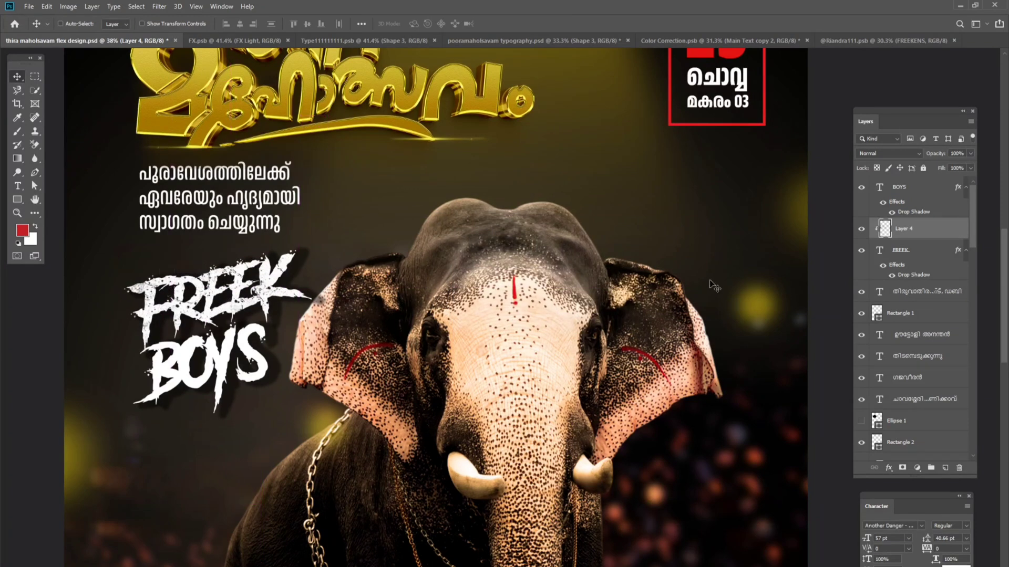
# - Duplicate the grunge texture and move the copy above the BOYS layer
pyautogui.hotkey('ctrl', 'j')
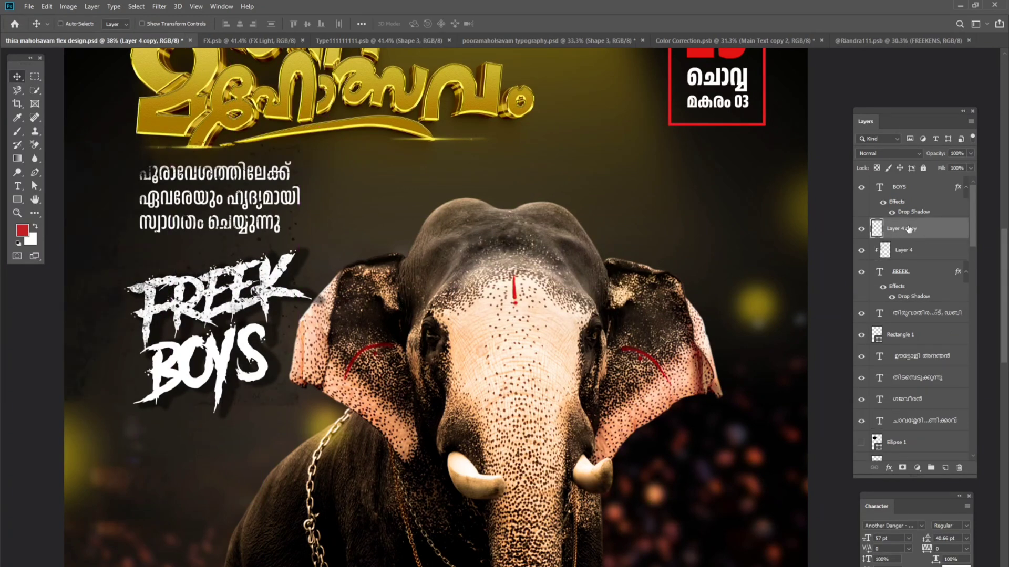
pyautogui.moveTo(909, 229); pyautogui.dragTo(906, 184)
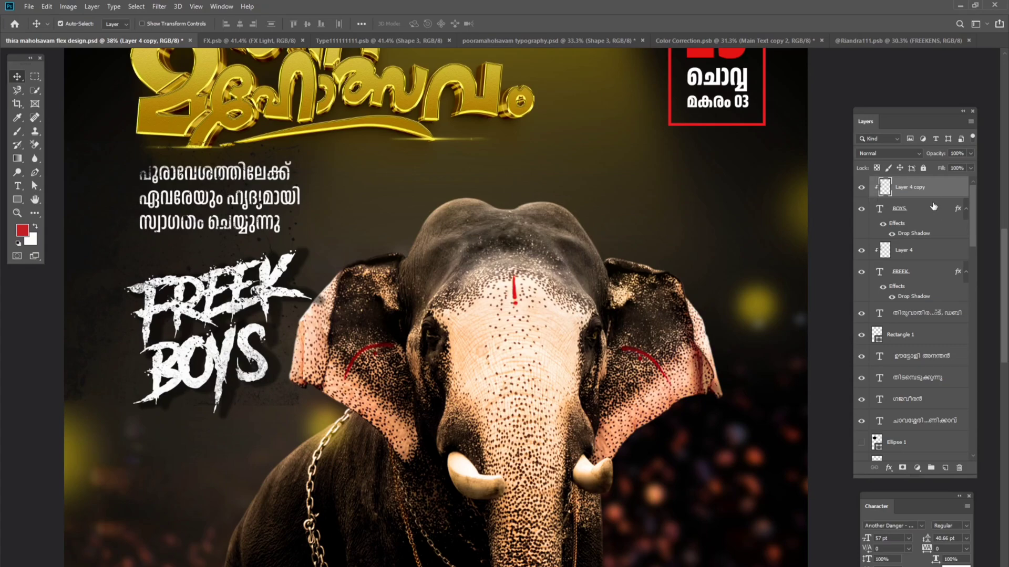
pyautogui.scroll(-2, 214, 348)
pyautogui.scroll(1, 214, 348)
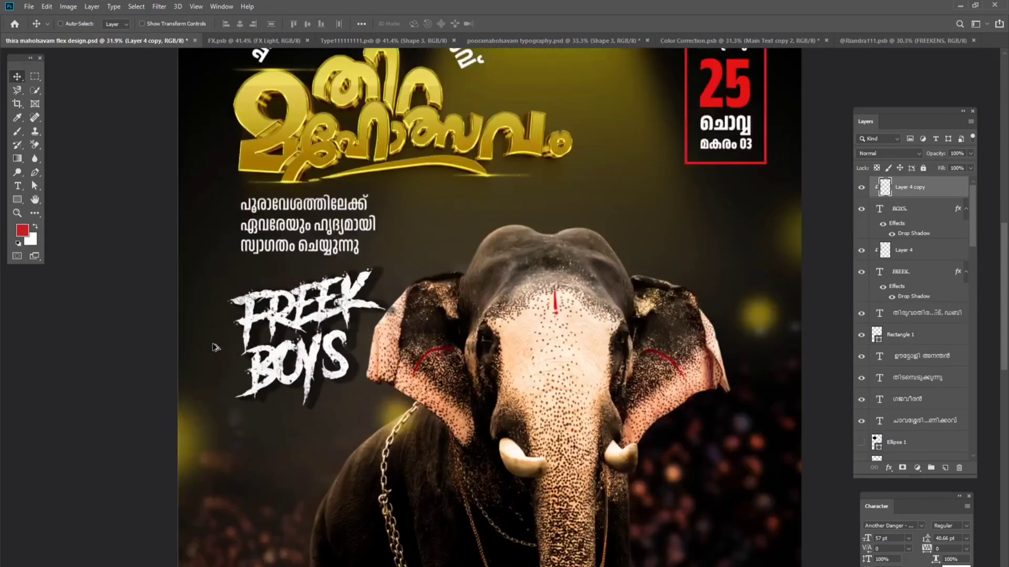
pyautogui.scroll(2, 215, 348)
pyautogui.scroll(1, 214, 348)
pyautogui.scroll(1, 216, 347)
pyautogui.scroll(-1, 216, 348)
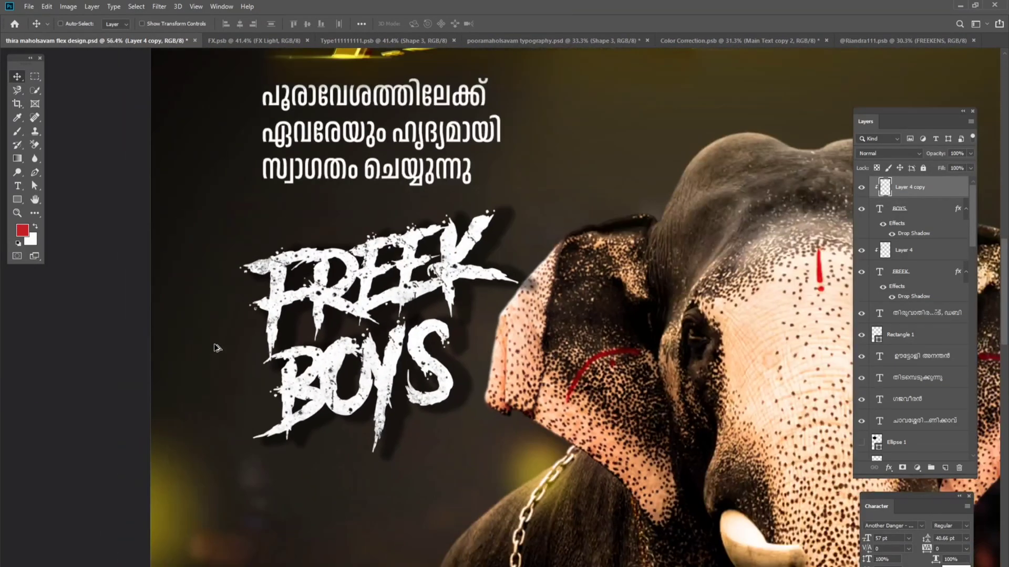
pyautogui.hotkey('ctrl', '0')
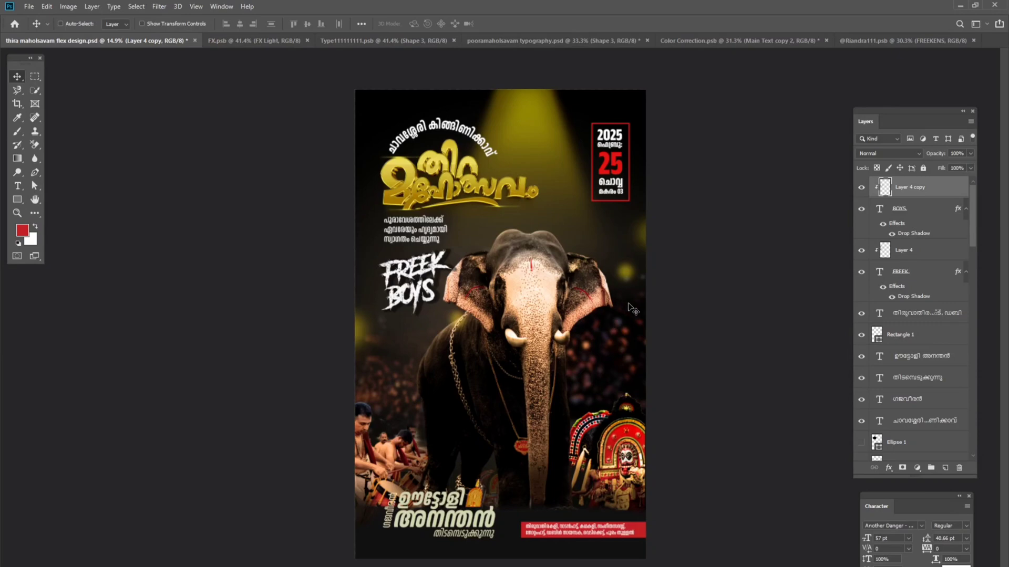
# - Move FREEK BOYS with its textures beside the elephant's head and nudge the Malayalam welcome text lower
pyautogui.keyDown('ctrl'); pyautogui.click(920, 208); pyautogui.keyUp('ctrl')
pyautogui.keyDown('ctrl'); pyautogui.click(911, 250); pyautogui.keyUp('ctrl')
pyautogui.keyDown('ctrl'); pyautogui.click(914, 271); pyautogui.keyUp('ctrl')
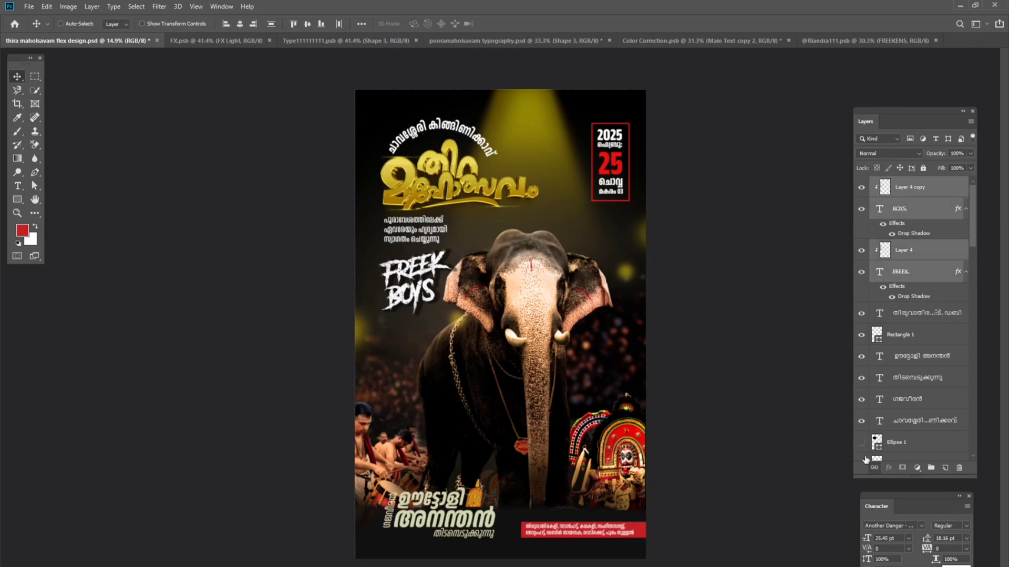
pyautogui.hotkey('ctrl', 't')
pyautogui.press('Return')
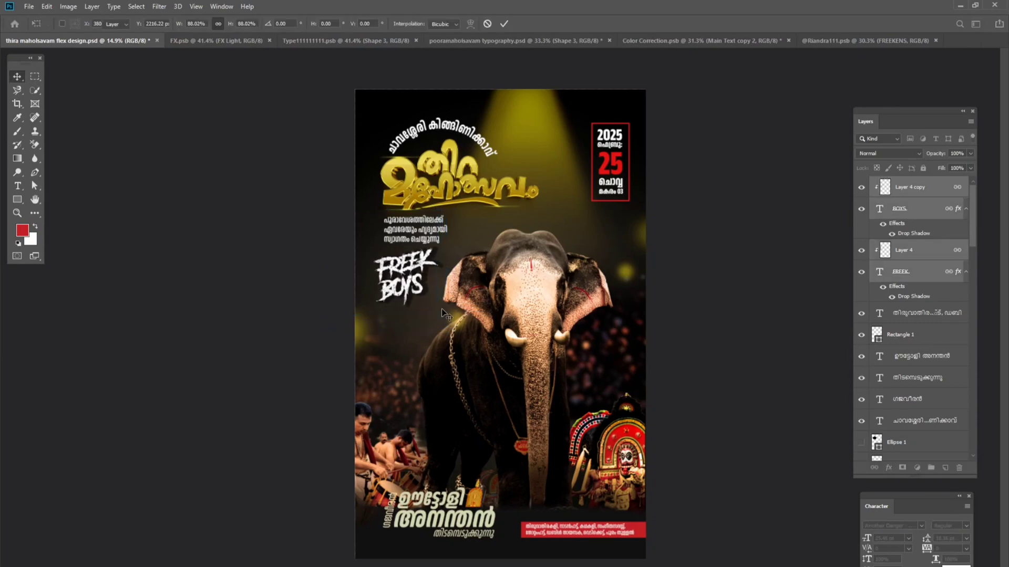
pyautogui.moveTo(449, 325)
pyautogui.mouseDown()
pyautogui.moveTo(450, 339)
pyautogui.moveTo(442, 337)
pyautogui.mouseUp()
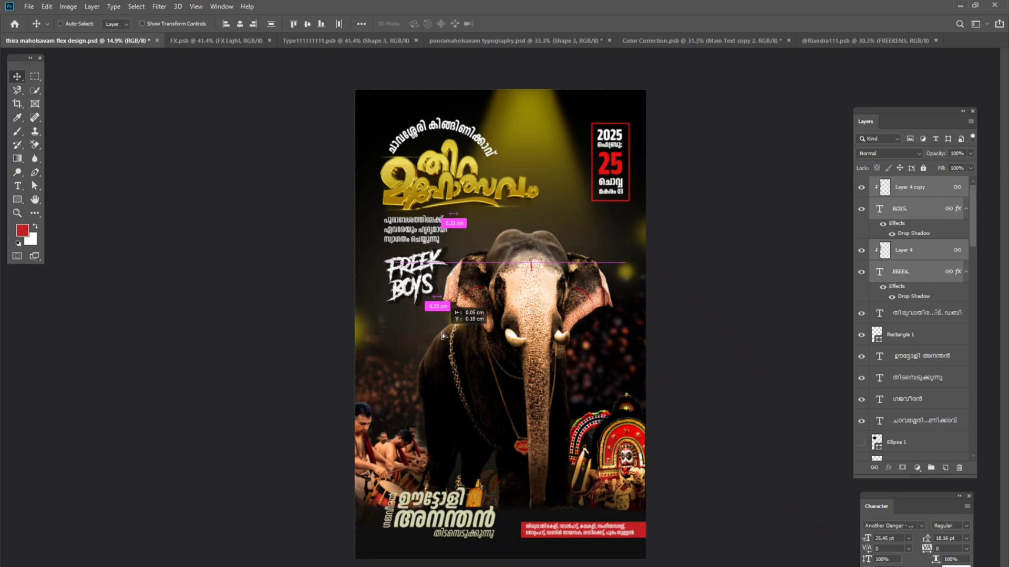
pyautogui.moveTo(412, 243); pyautogui.dragTo(422, 252)
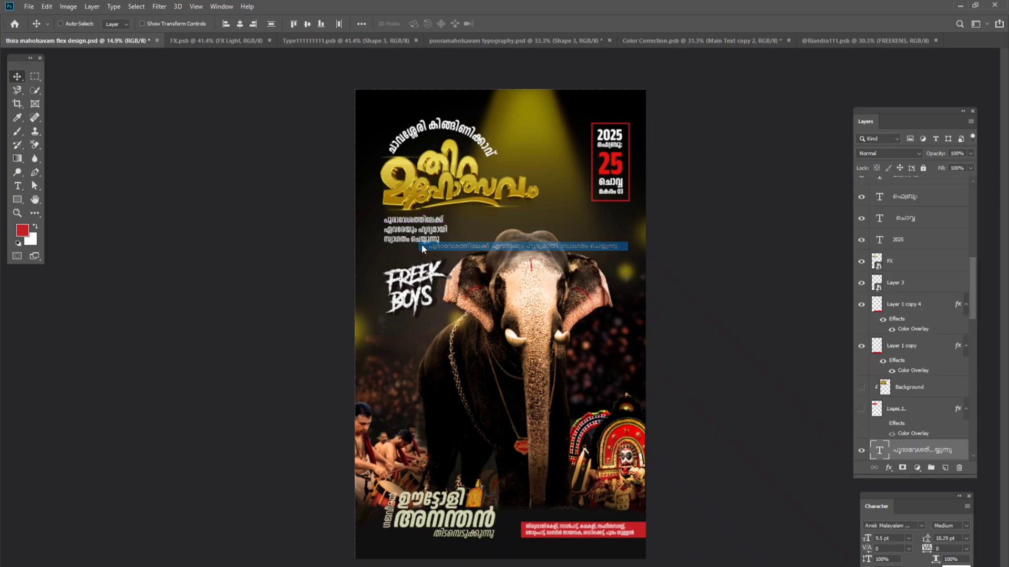